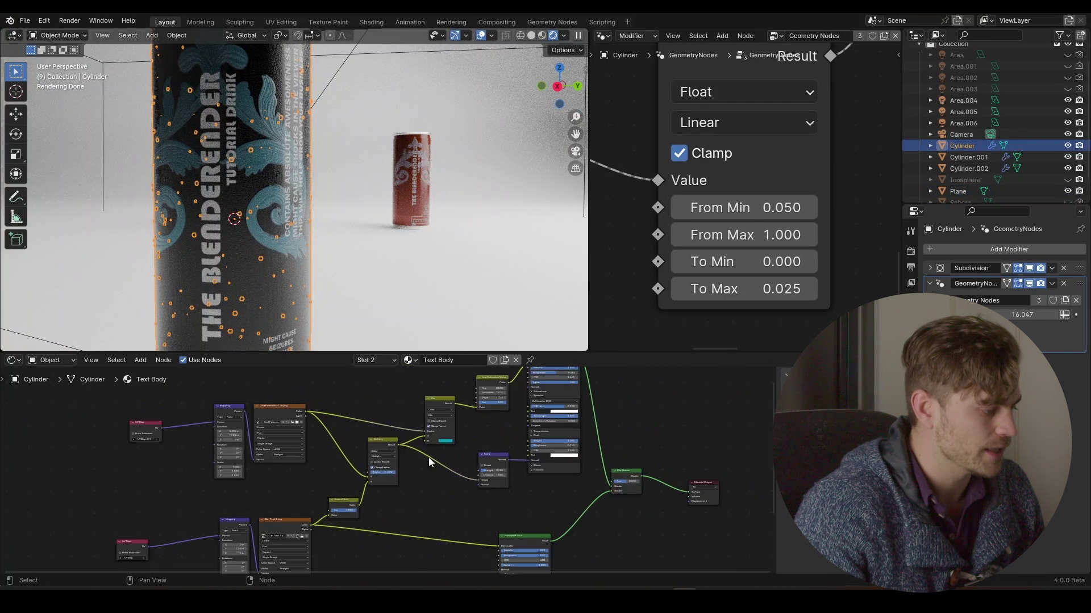
Lower the roughness of the metallic Principled BSDF in the black can's Text Body material to 0.295 and check it through the camera.
scroll(428, 458, up, 5)
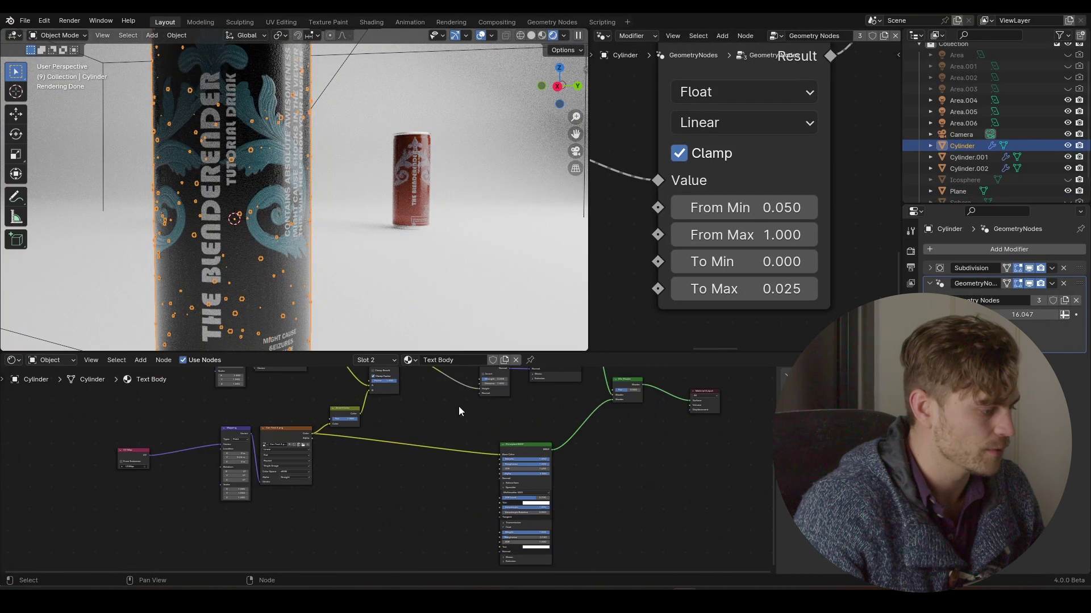
middle_drag(469, 415, 362, 458)
scroll(388, 425, up, 3)
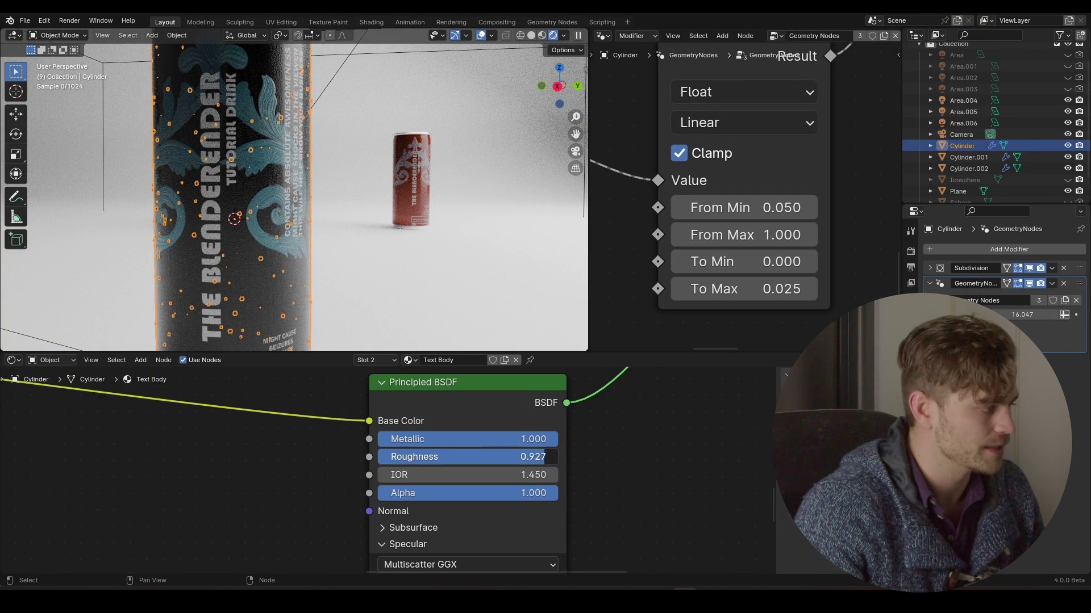
drag(540, 456, 421, 455)
key(KP_0)
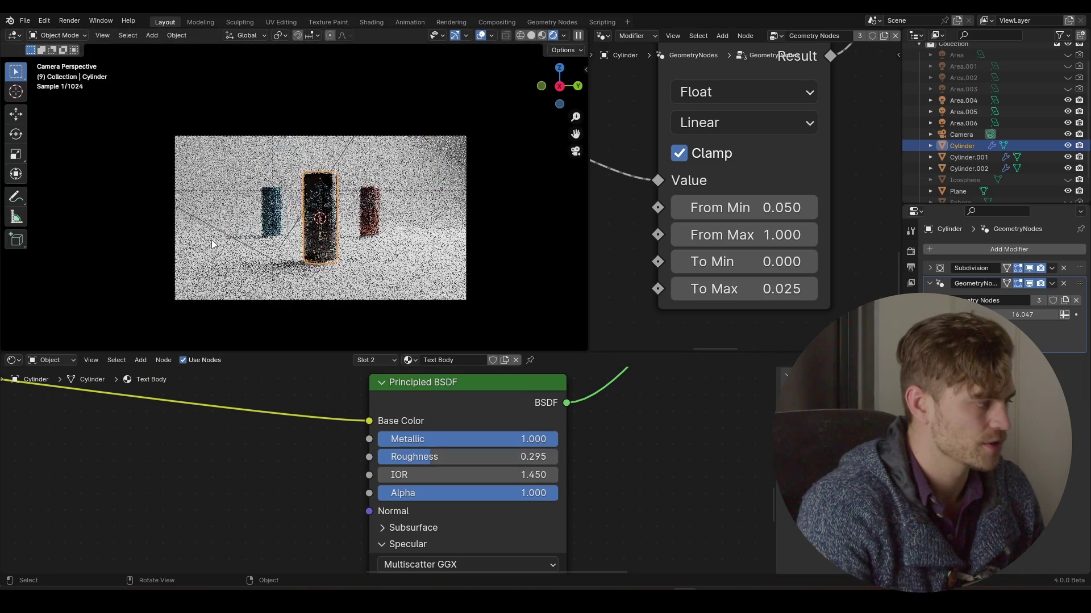
scroll(211, 240, up, 5)
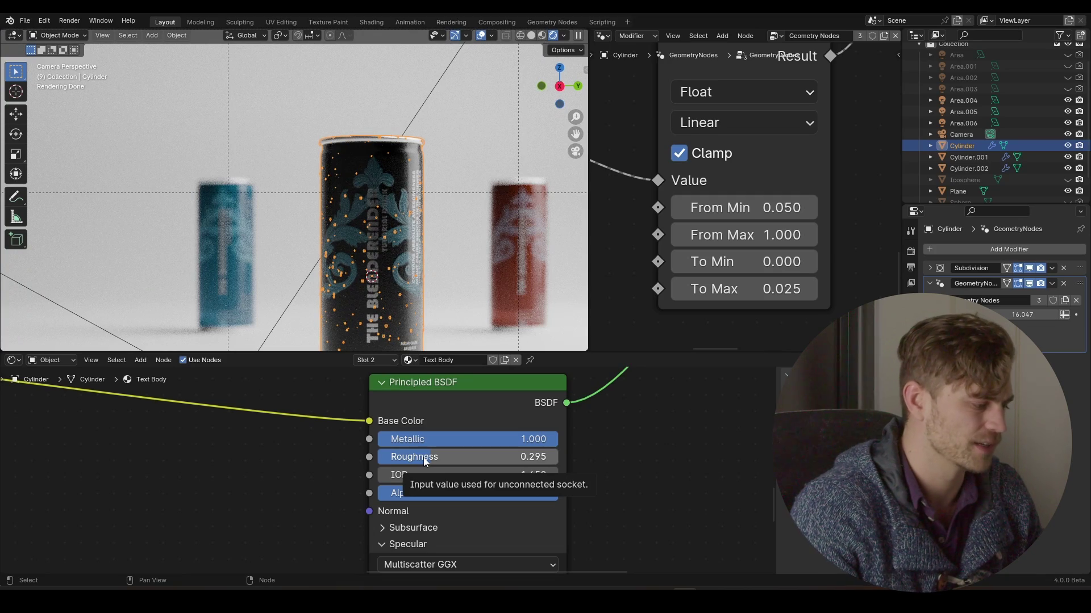
Raise the roughness of the metallic Principled BSDF in the Text Body material to 1.000 and inspect the can's lettering.
drag(424, 458, 558, 456)
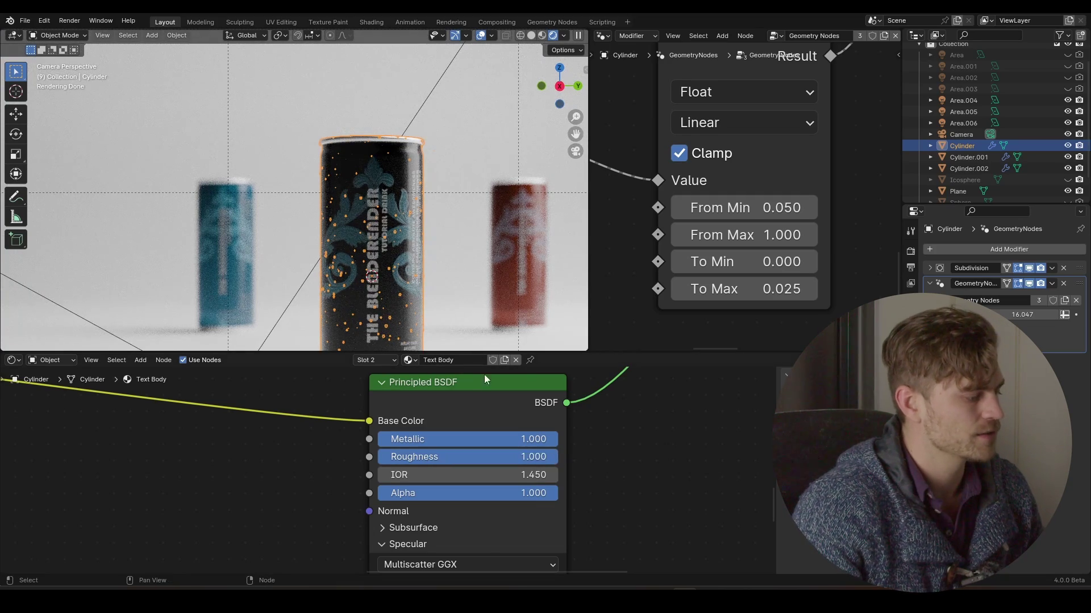
scroll(437, 268, up, 3)
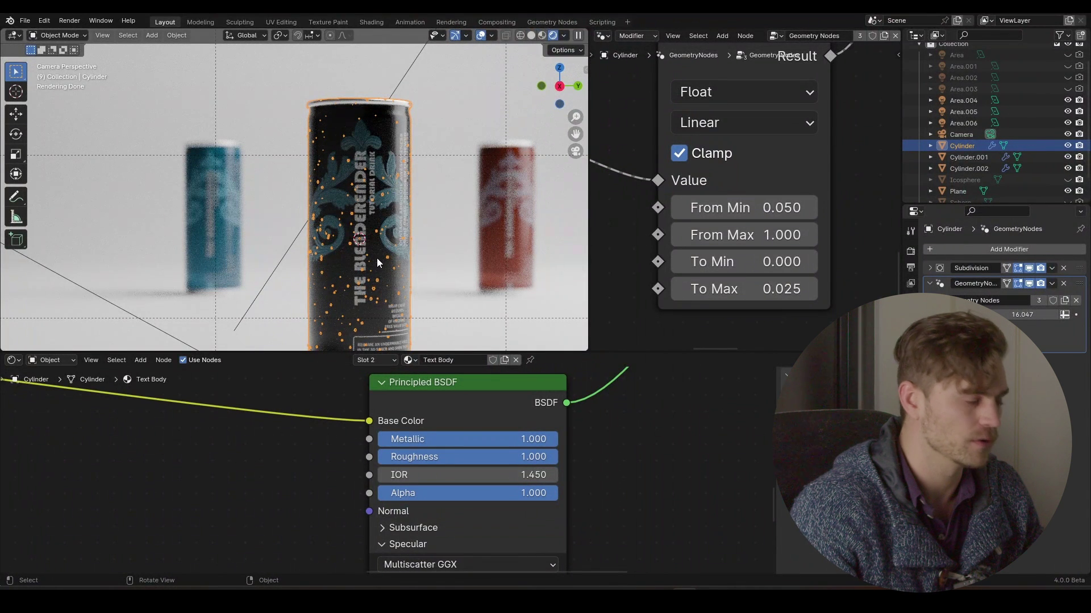
scroll(376, 258, down, 3)
Try darkening the base color value of the backdrop plane's material.
click(388, 278)
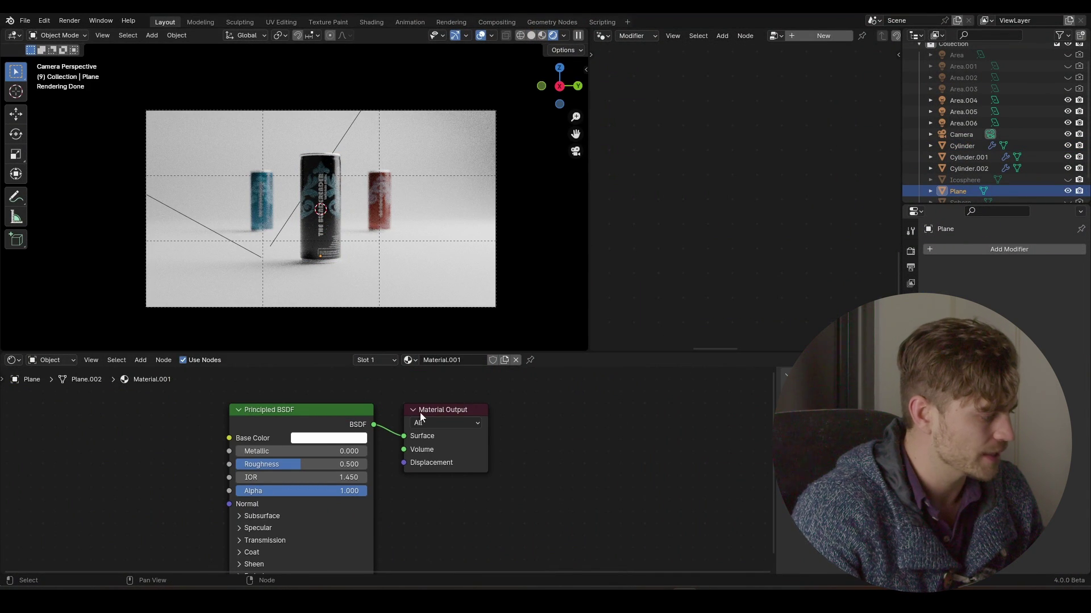
scroll(421, 416, up, 2)
click(334, 419)
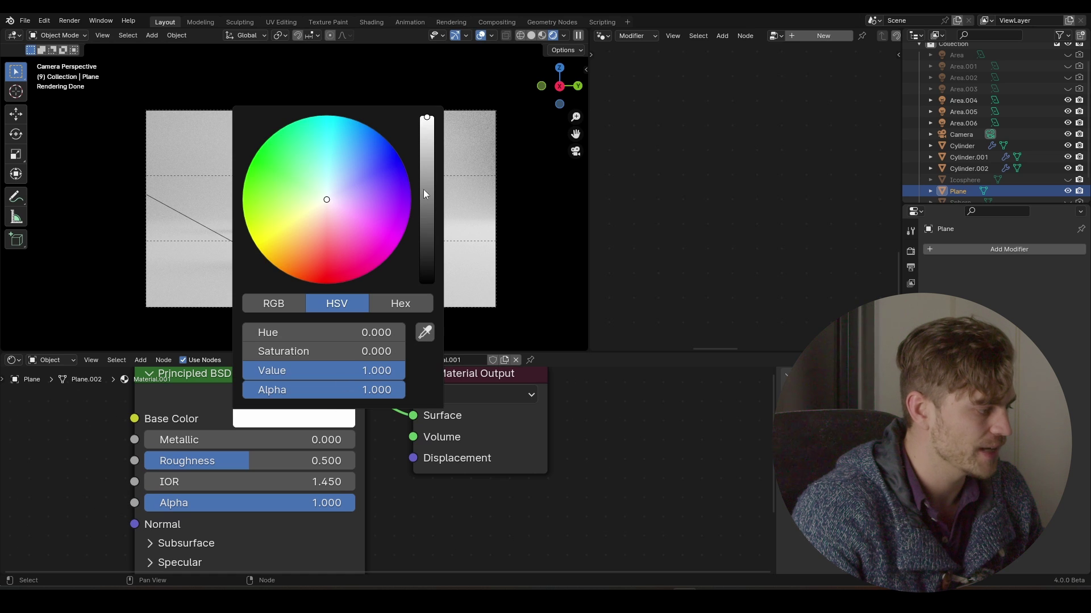
drag(392, 371, 253, 356)
scroll(377, 230, up, 2)
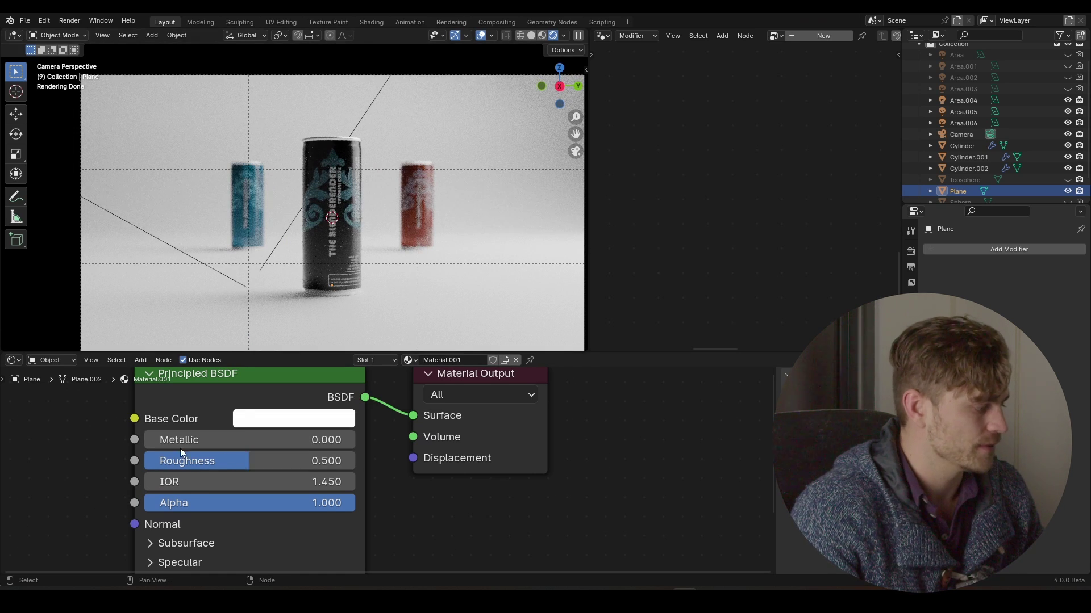
scroll(394, 449, down, 1)
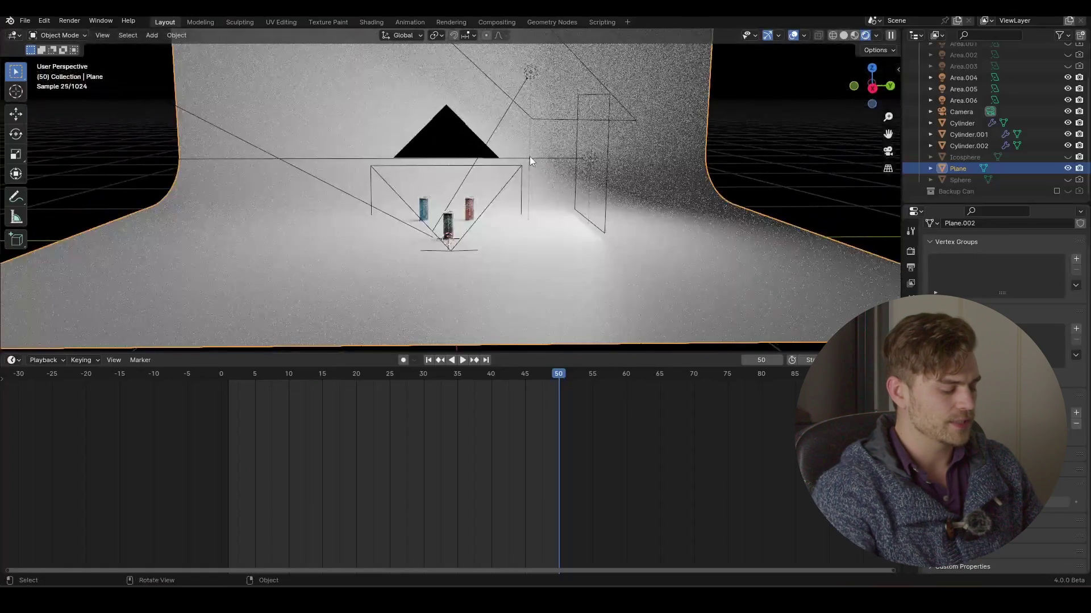
Keyframe the black can's location, rotation and scale at frame 50 in its upright position.
key(KP_0)
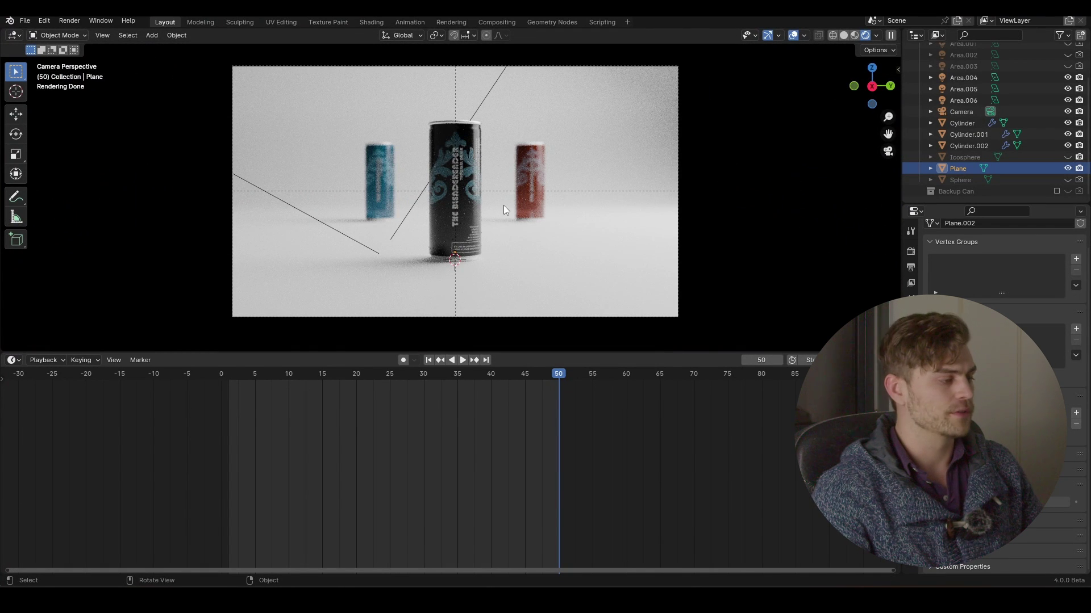
scroll(502, 206, up, 2)
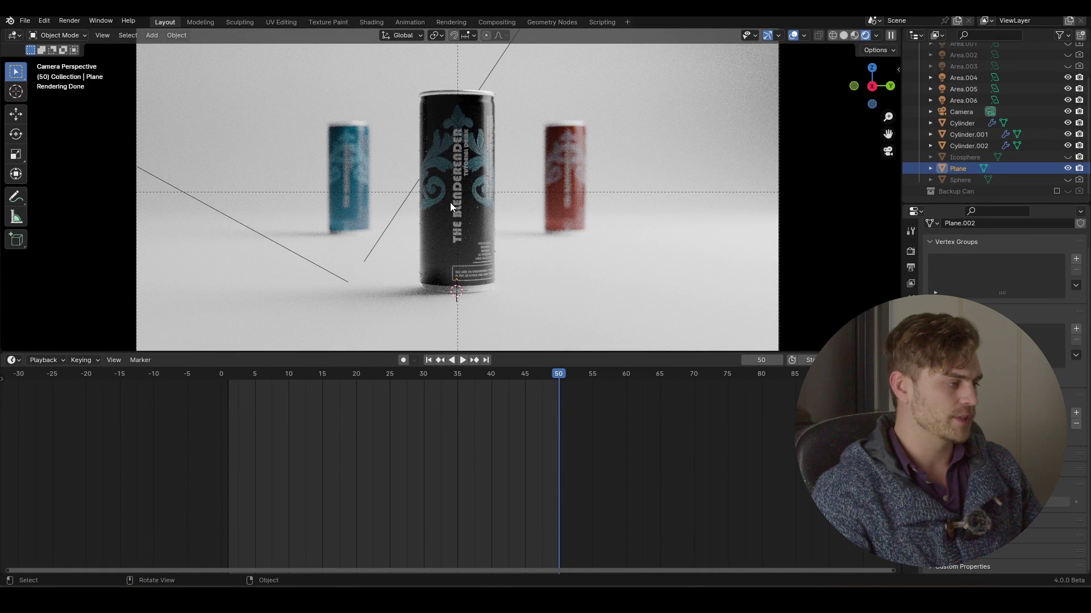
scroll(543, 180, down, 1)
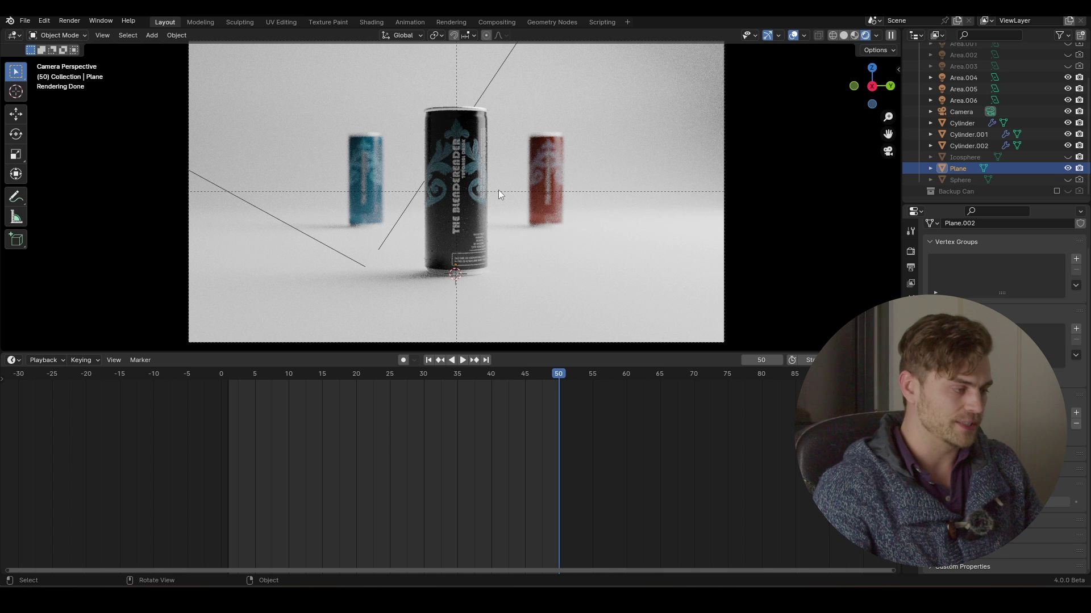
click(466, 178)
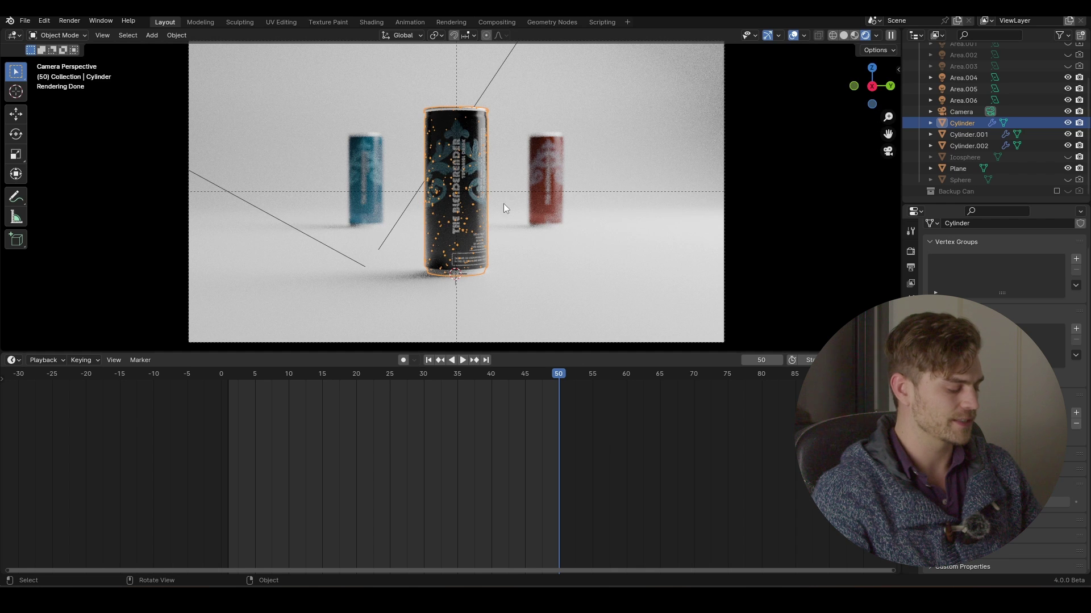
key(i)
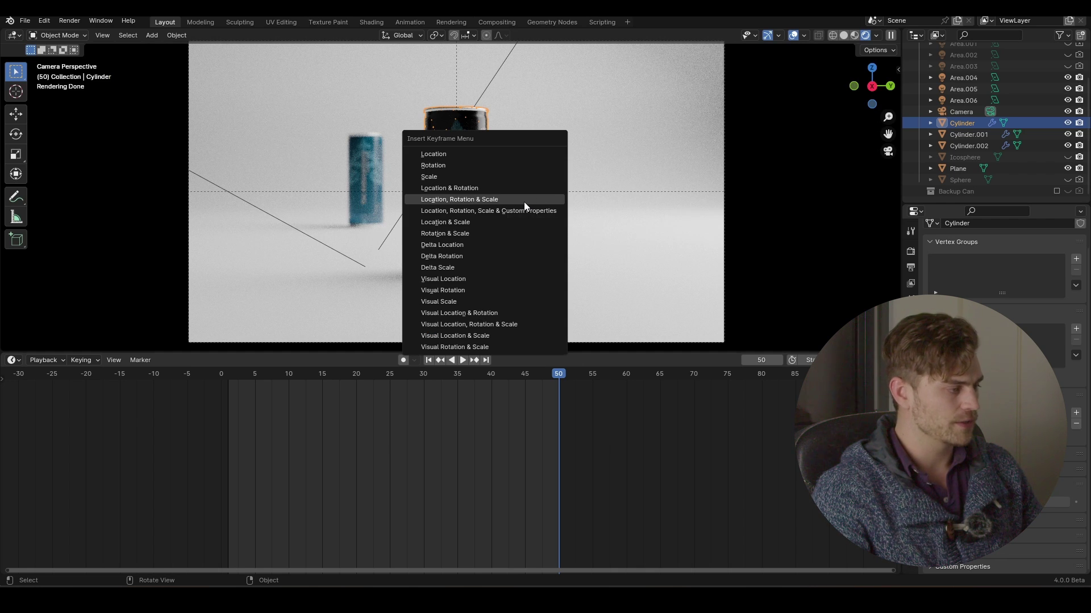
click(523, 202)
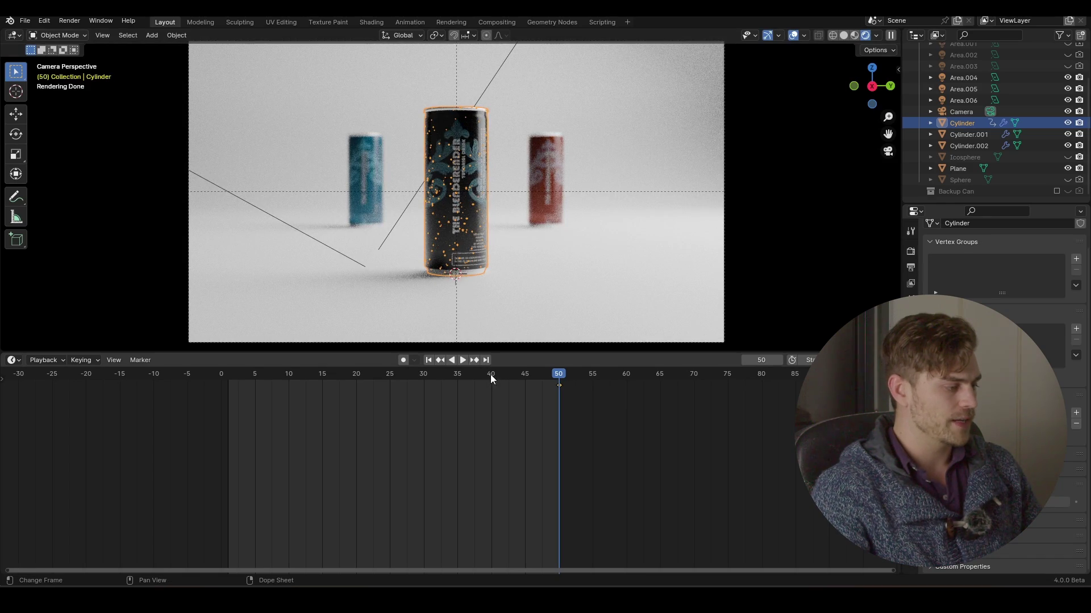
Go to frame 35 and snap the 3D cursor to the edge of the black can's base on the red can's side.
click(458, 376)
middle_drag(449, 272, 414, 171)
key(Tab)
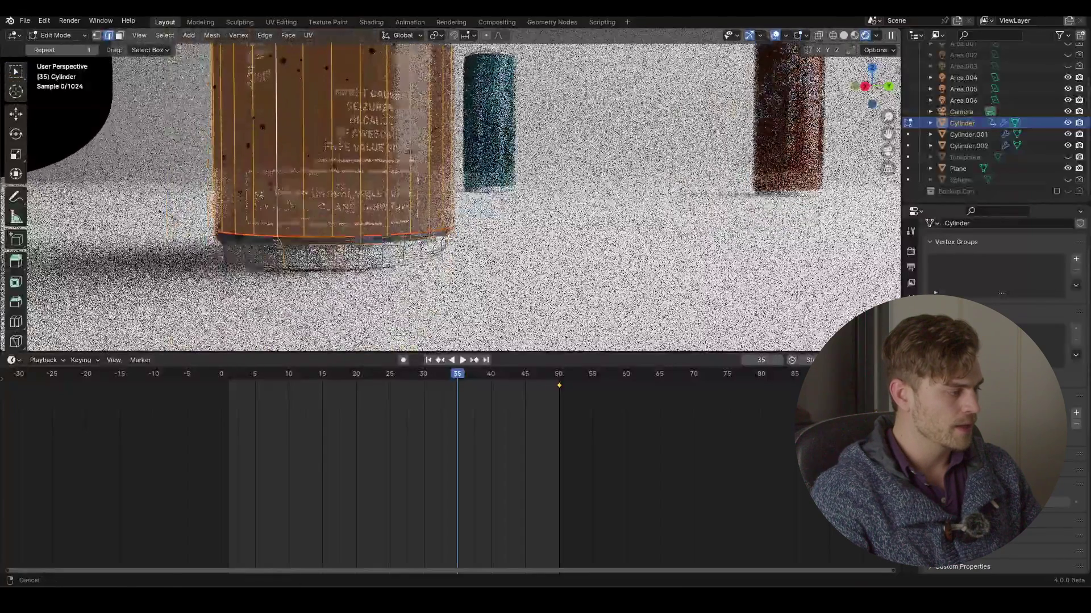
scroll(454, 199, up, 5)
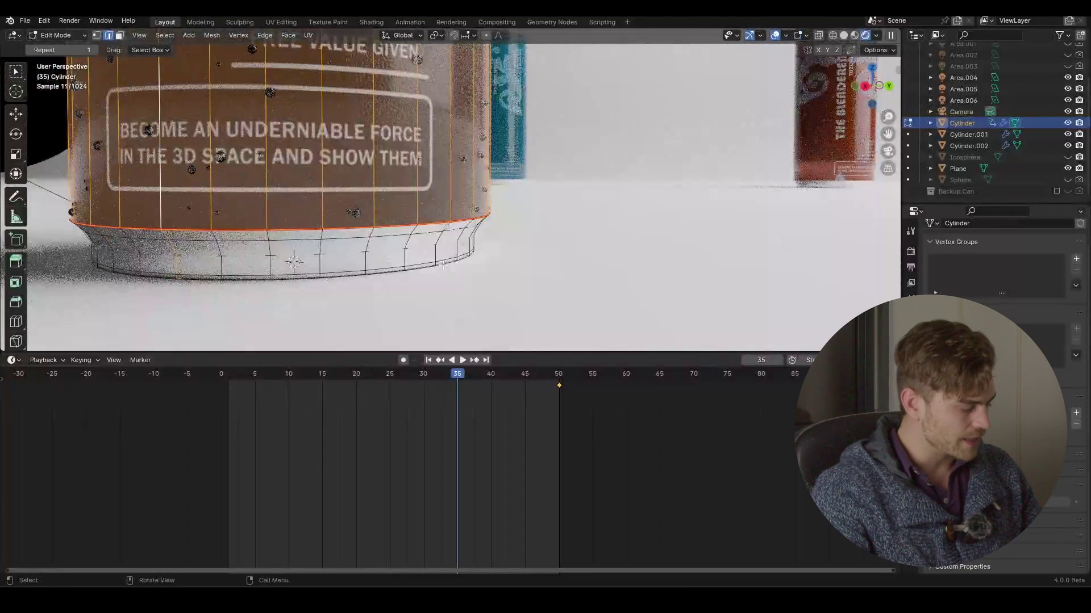
click(483, 307)
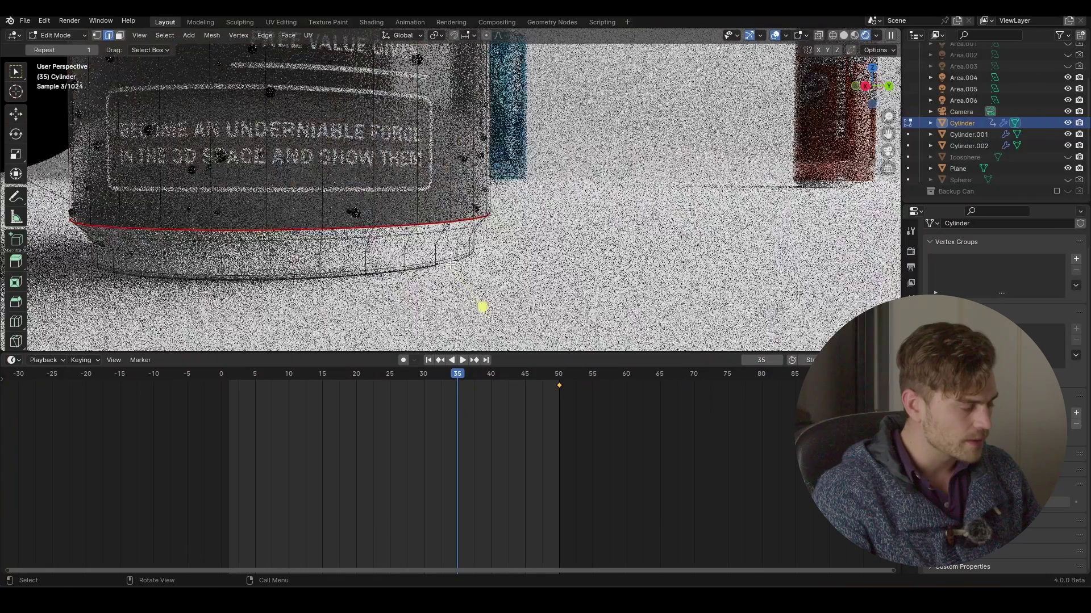
key(shift+s)
click(506, 319)
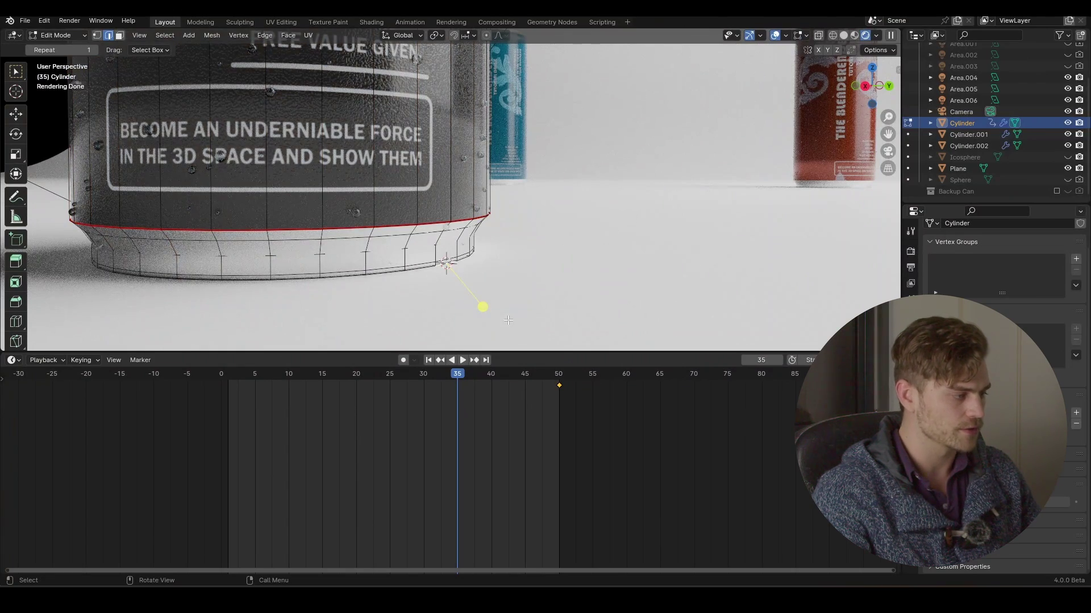
scroll(488, 246, down, 8)
key(Tab)
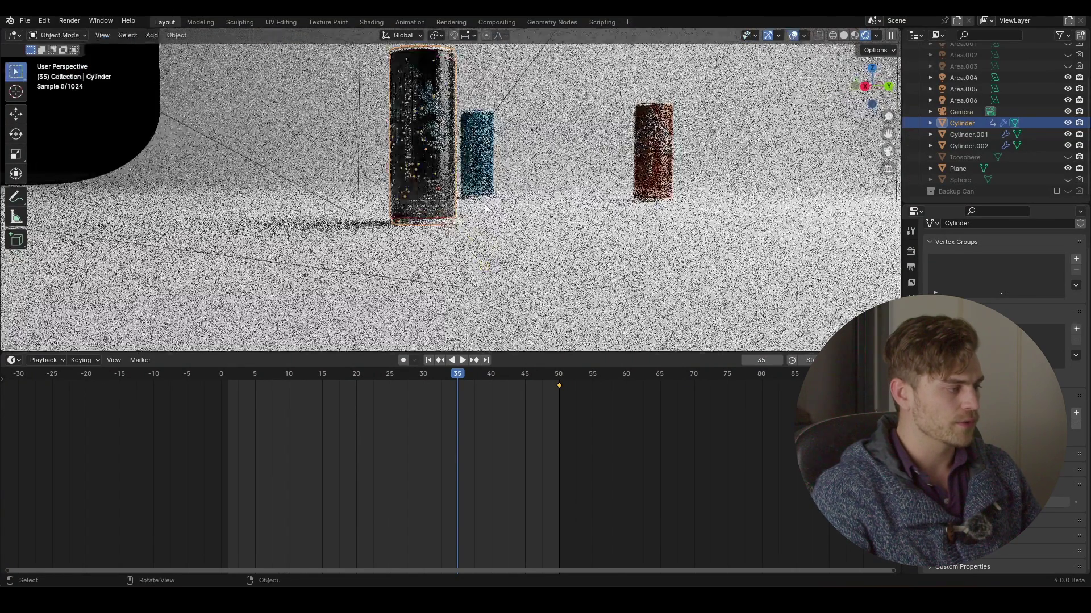
Set the transform pivot point to the 3D cursor and return to the camera view.
click(441, 36)
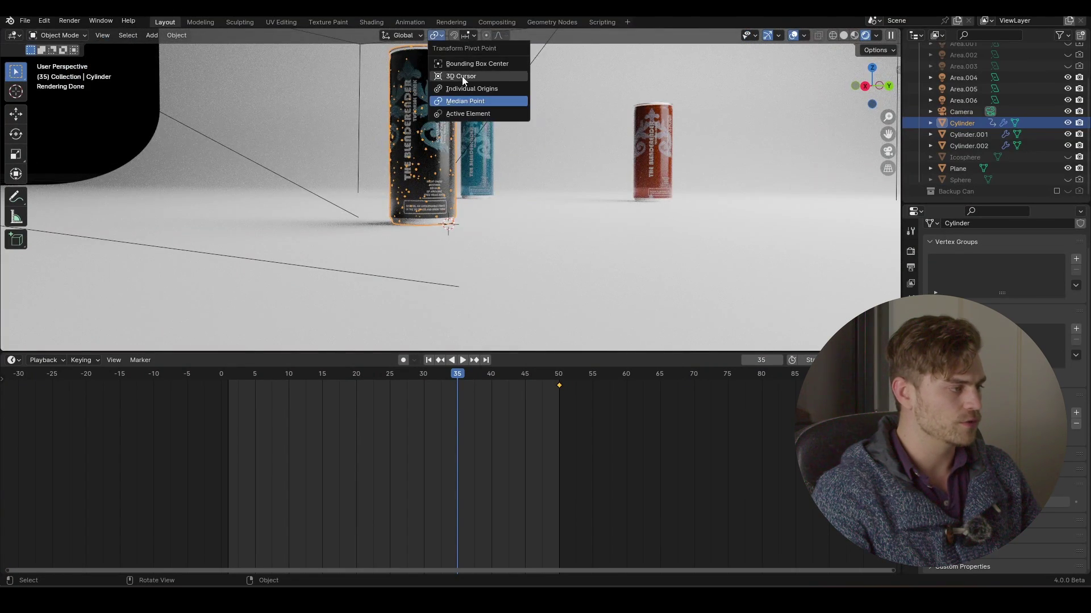
click(503, 77)
key(KP_0)
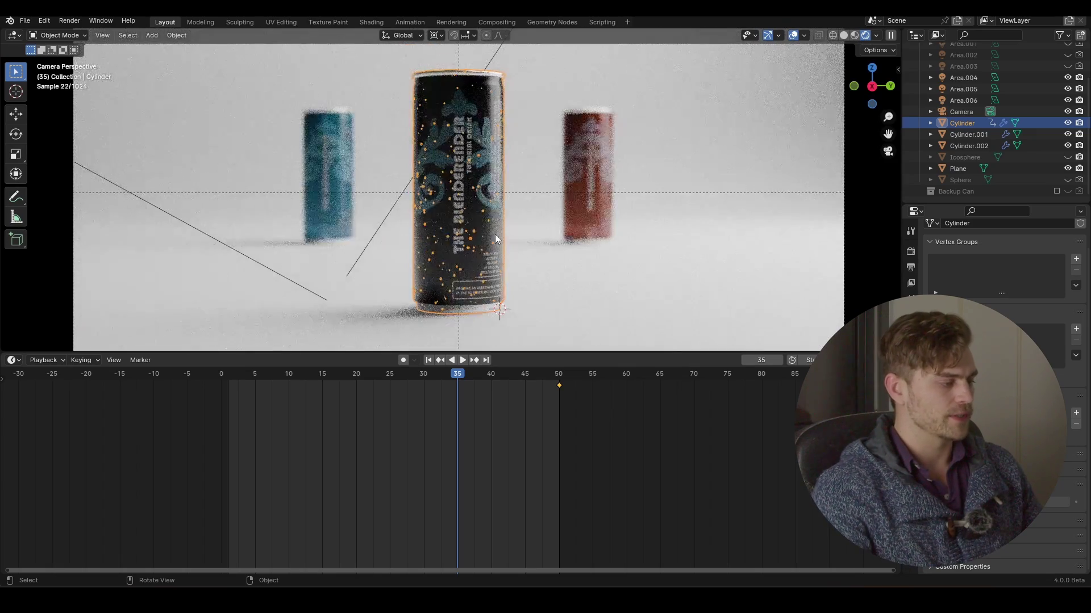
scroll(495, 234, down, 2)
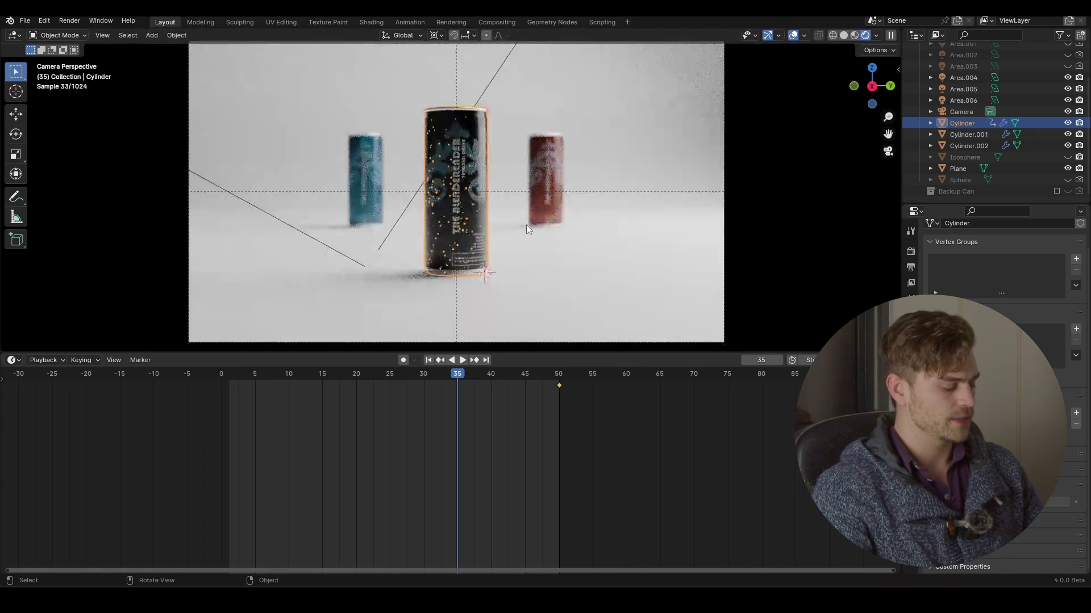
key(r)
key(x)
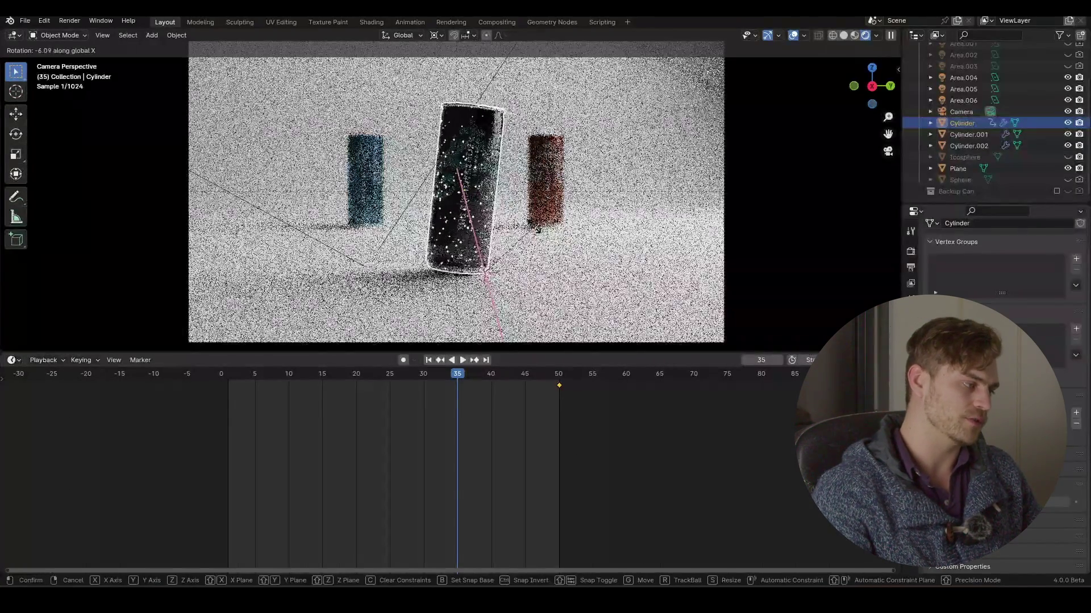
click(531, 224)
scroll(504, 260, up, 2)
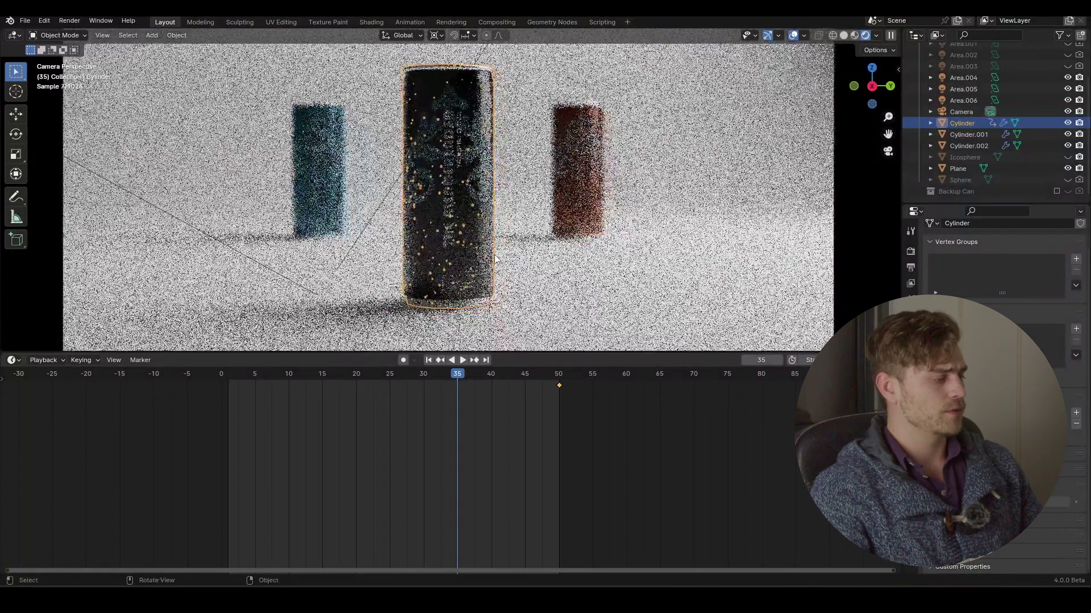
scroll(506, 250, down, 1)
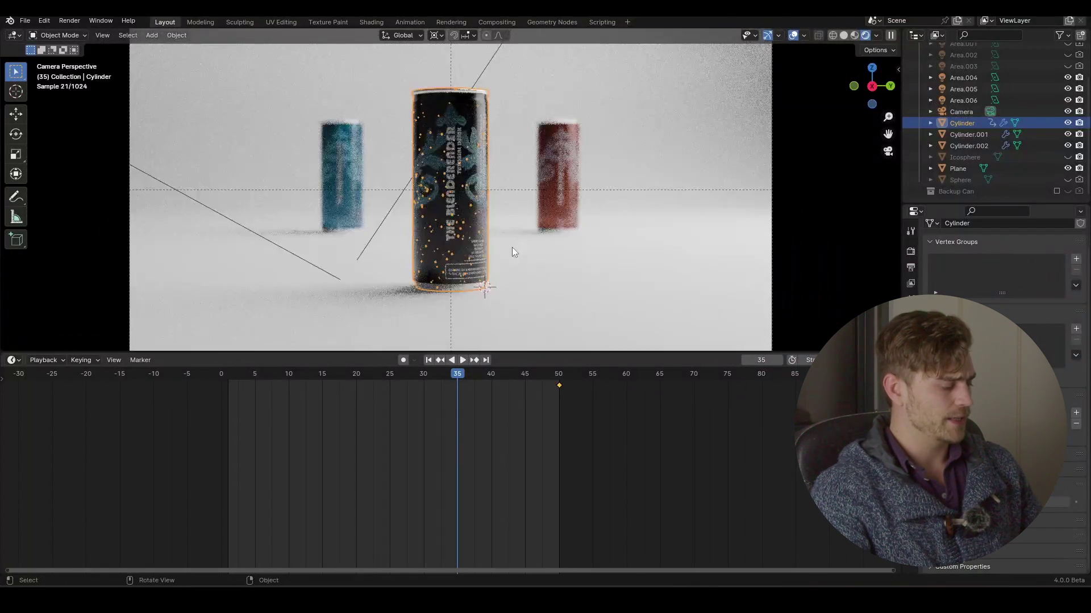
Tilt the black can -11.9° about the global X axis and keyframe the pose at frame 35.
key(r)
key(y)
key(x)
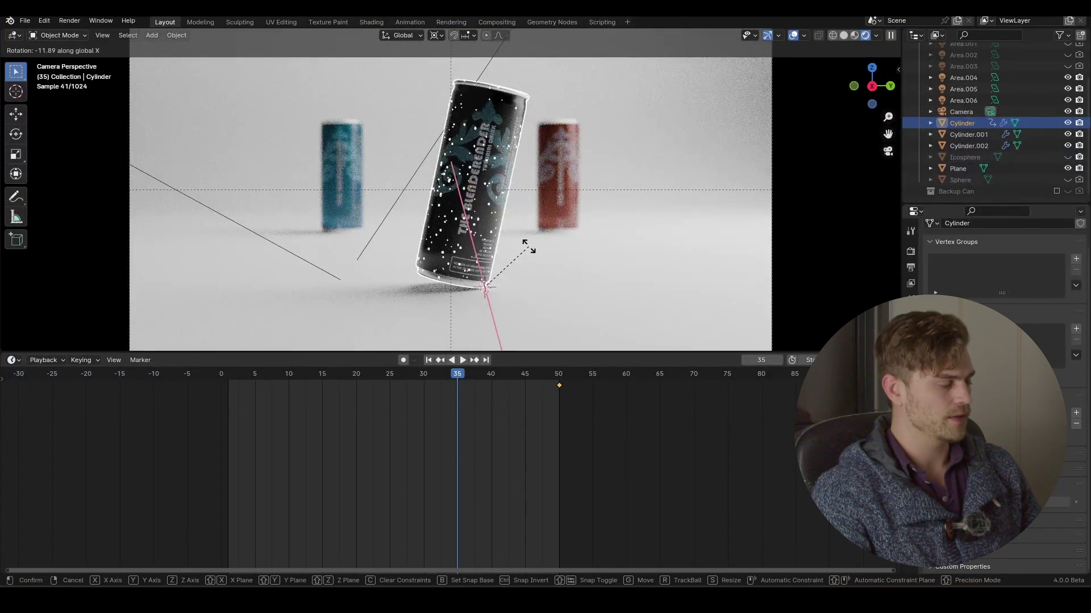
click(527, 245)
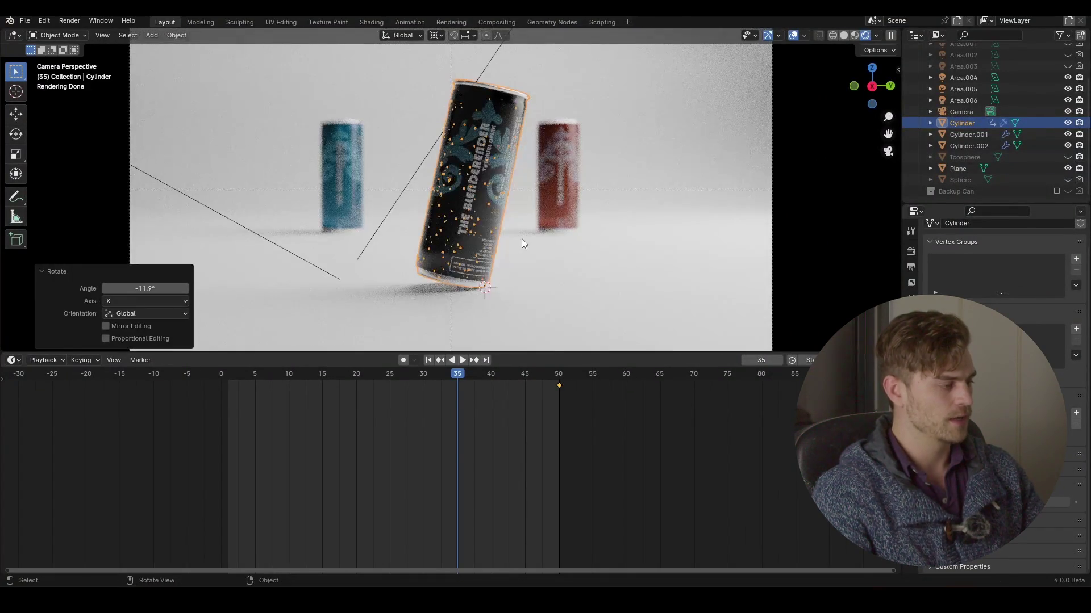
key(i)
click(521, 238)
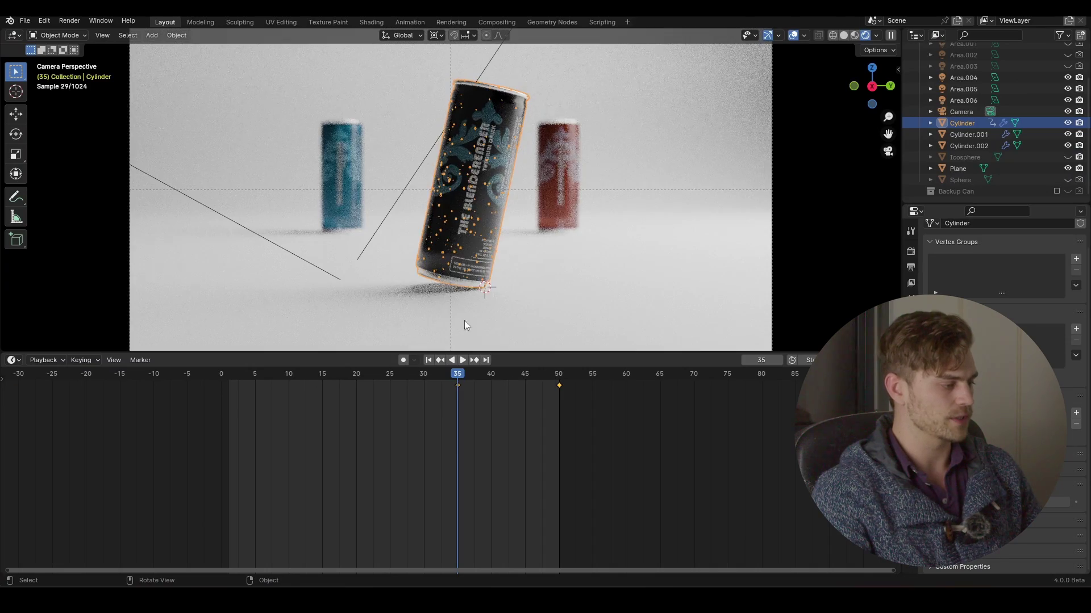
Go to frame 1 and move the tilted black can -0.31356 m along the global Y axis, out of the camera frame.
drag(456, 376, 422, 371)
key(space)
drag(253, 382, 230, 384)
key(space)
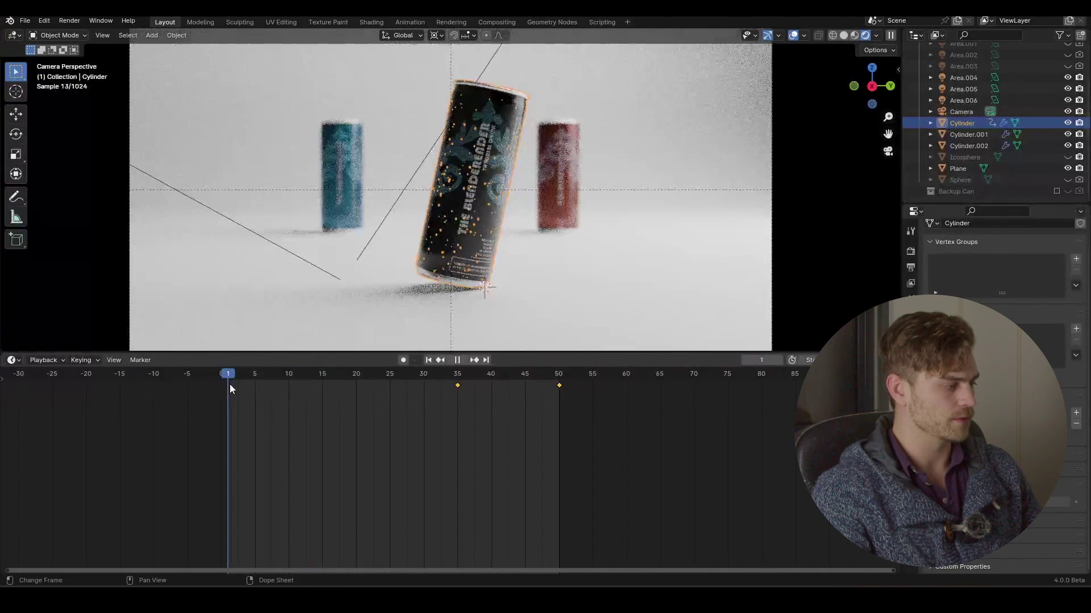
scroll(453, 248, down, 2)
key(g)
key(y)
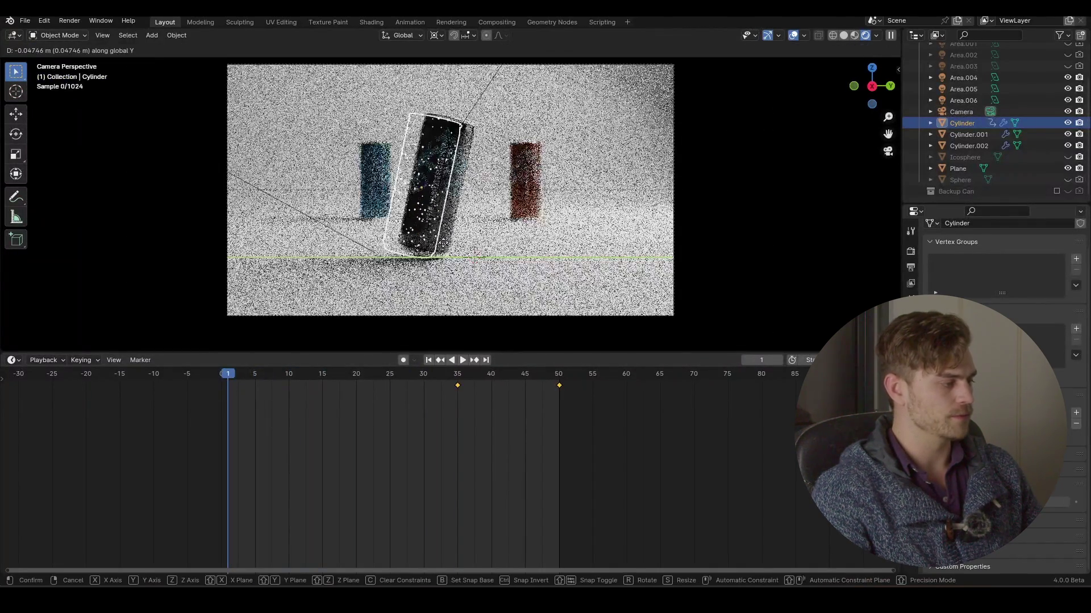
click(212, 240)
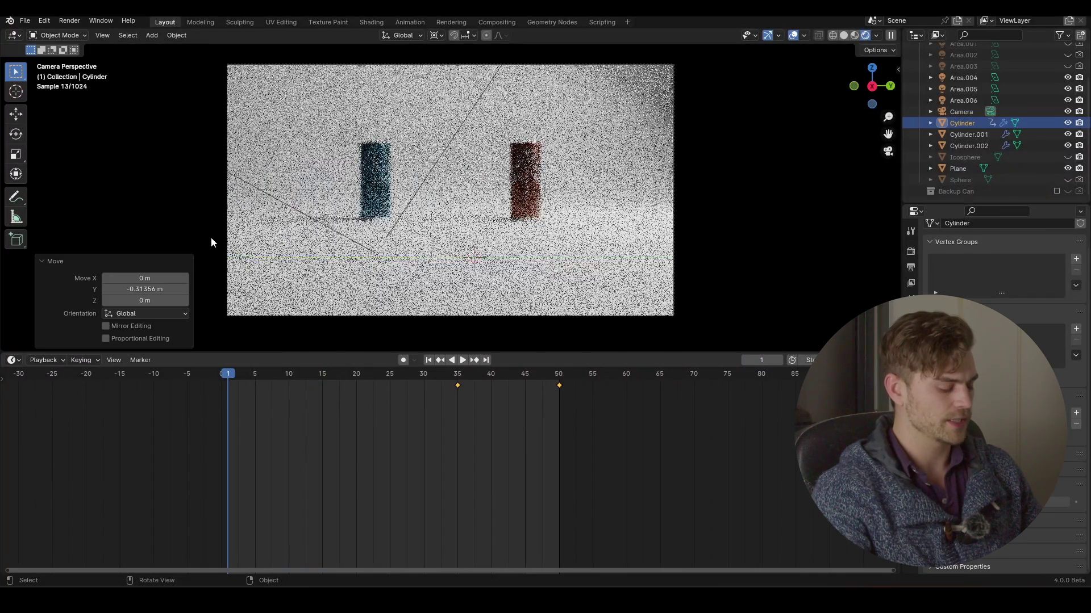
key(KP_0)
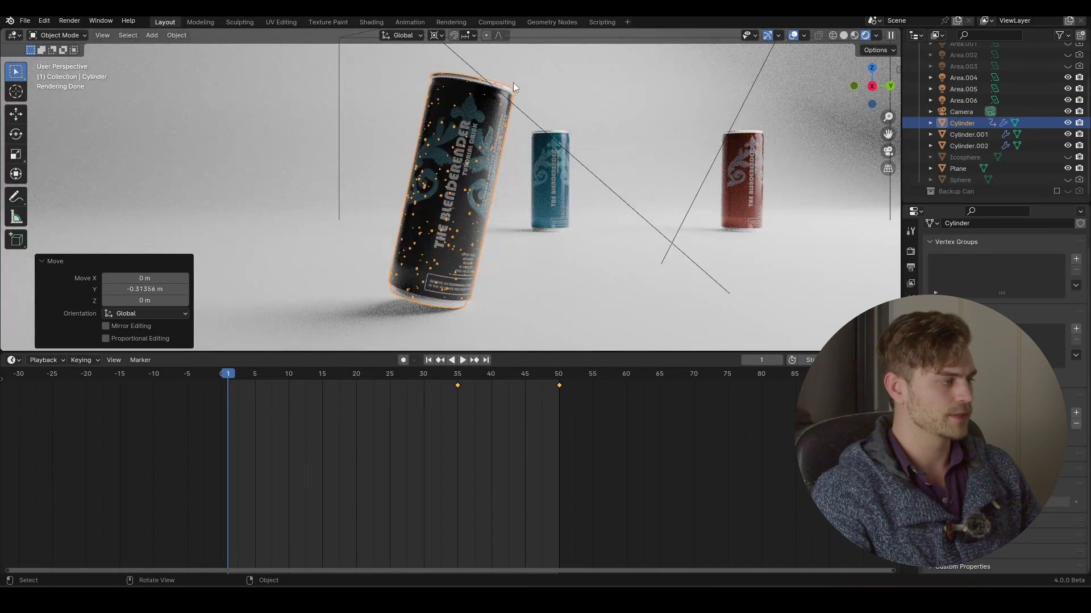
shift+middle_drag(495, 77, 480, 73)
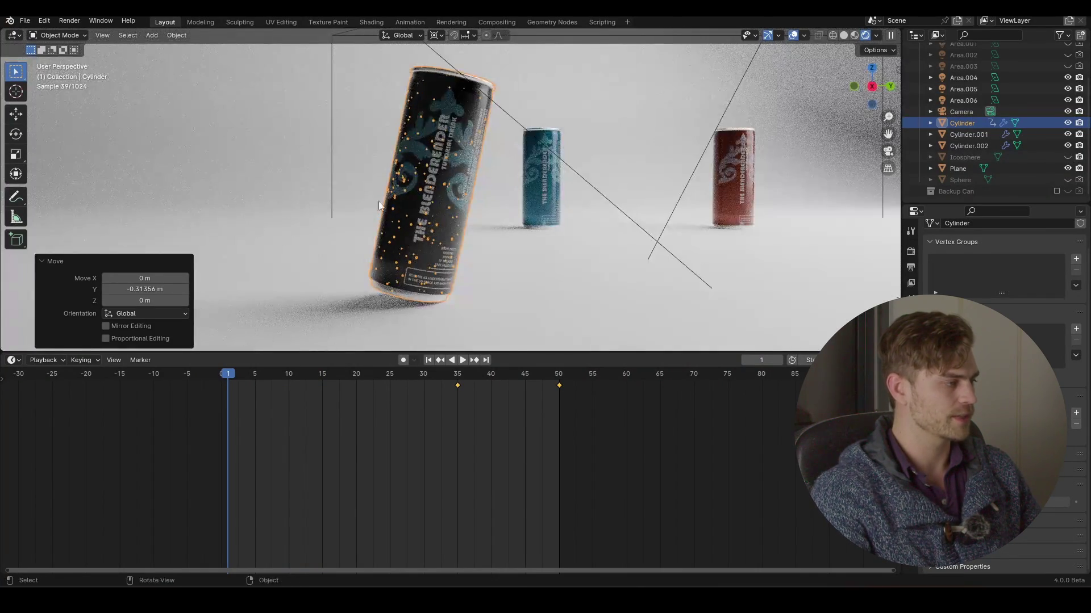
Switch the transform pivot point away from the 3D cursor.
shift+middle_drag(378, 201, 374, 200)
click(436, 35)
click(471, 93)
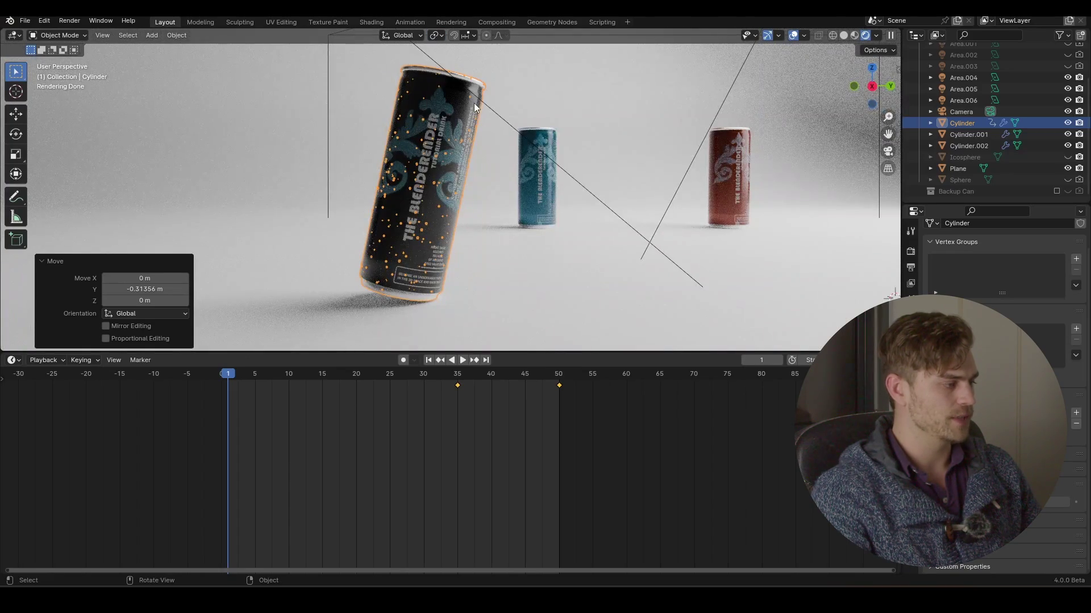
Clear the black can's rotation, turn it -185° about the global Z axis and keyframe the pose at frame 1.
key(alt+r)
key(r)
key(z)
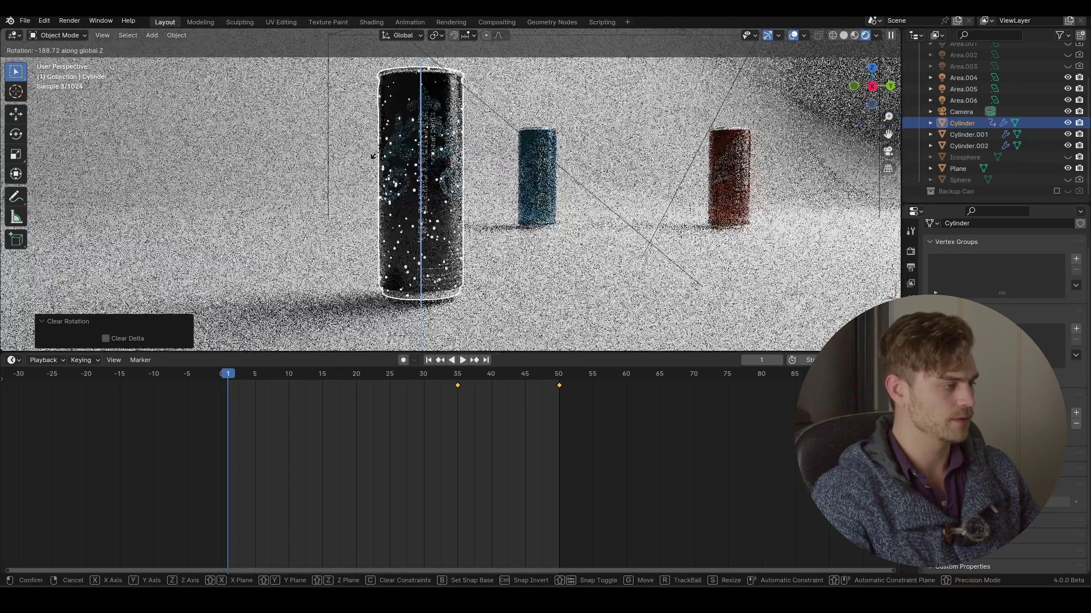
click(417, 172)
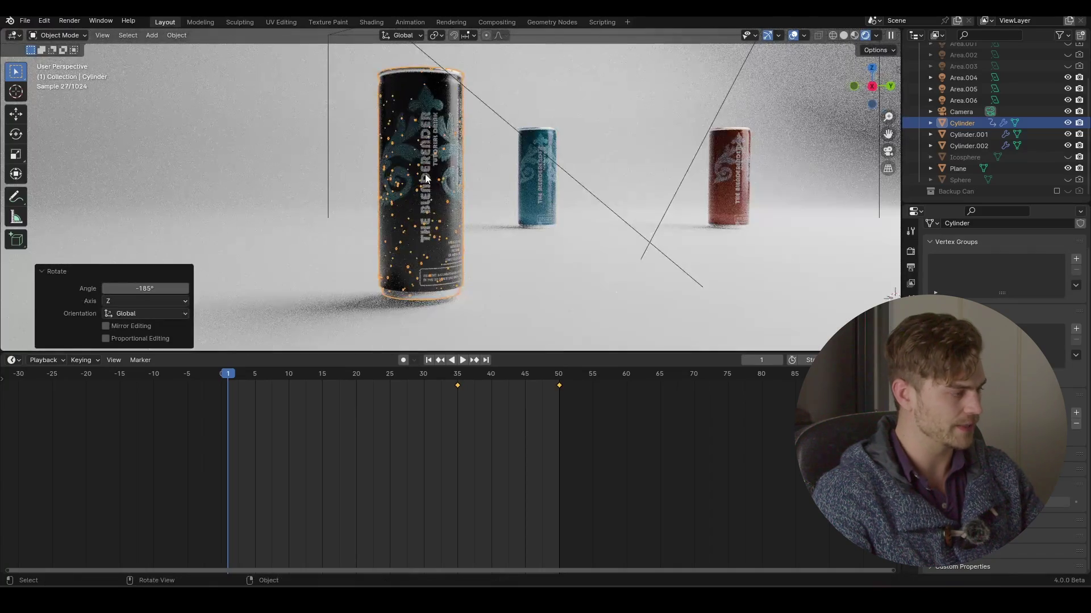
key(i)
click(424, 174)
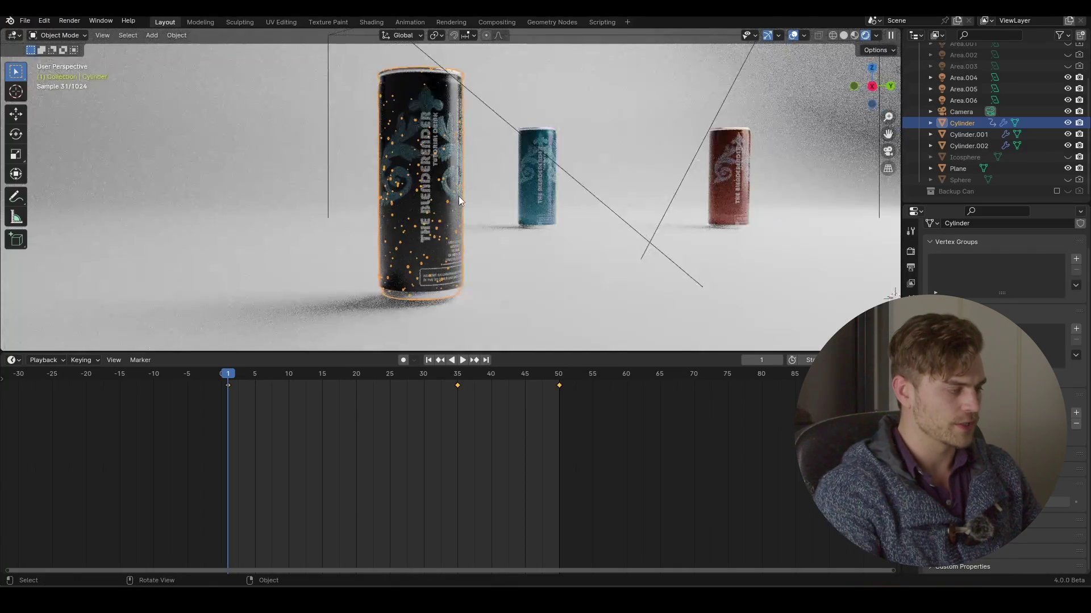
Play the can's slide-in animation in the rendered camera view.
key(KP_0)
key(space)
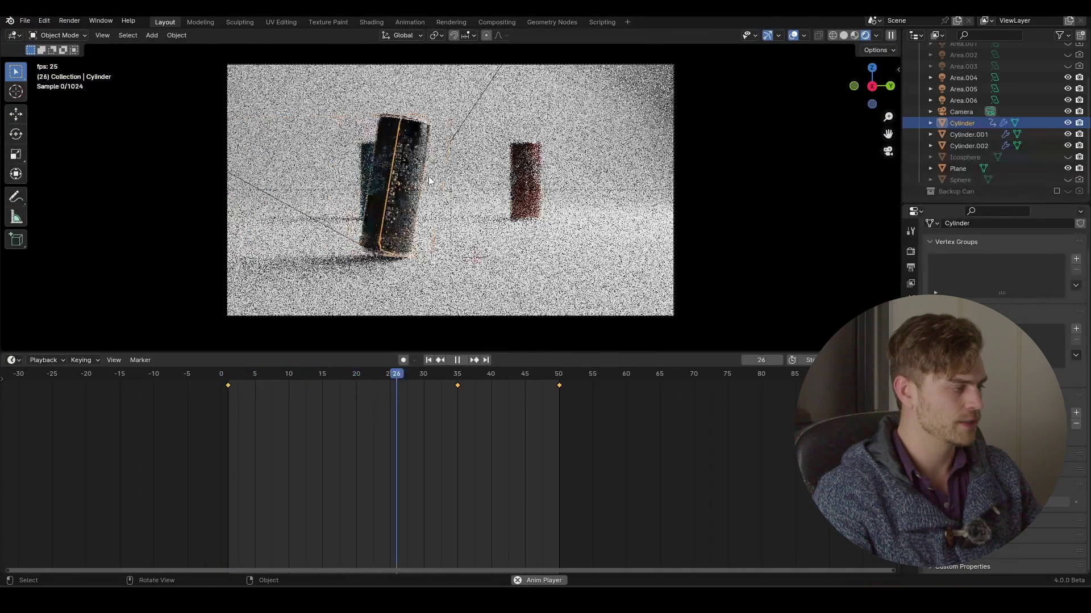
scroll(454, 224, up, 1)
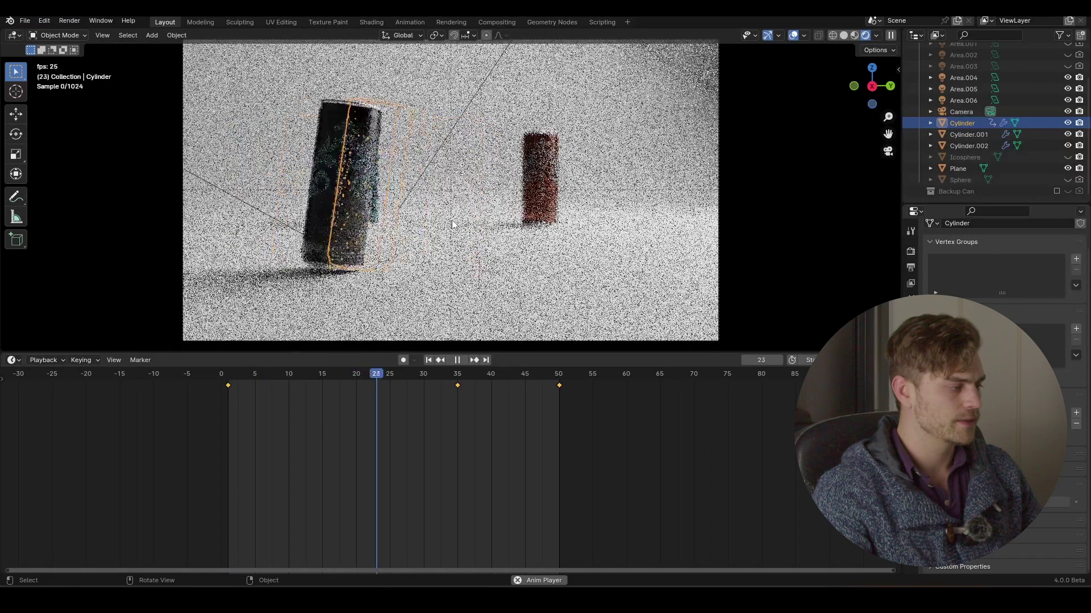
key(space)
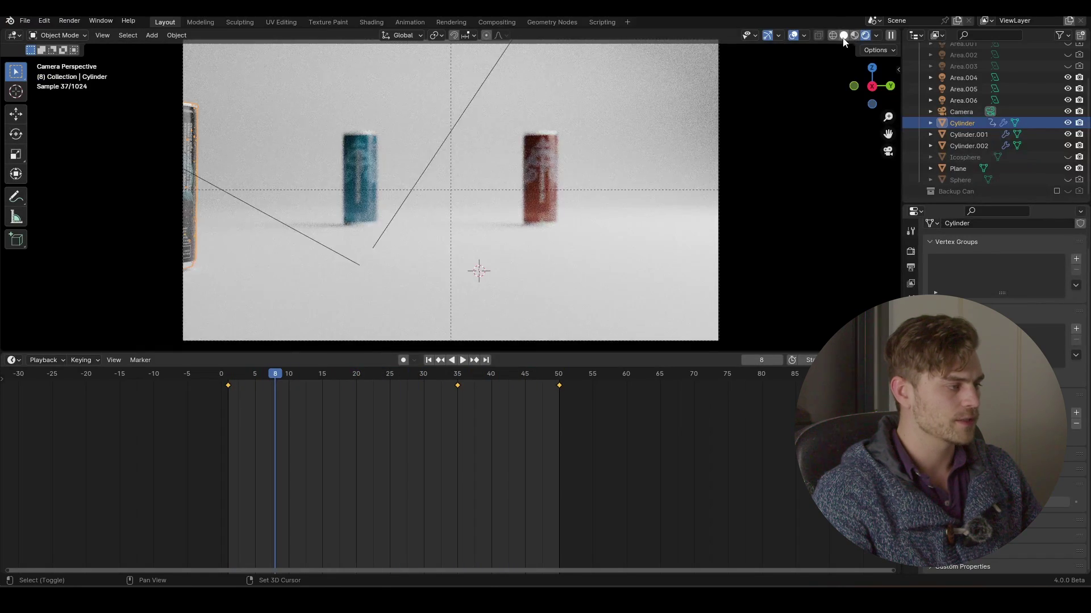
Switch to solid shading and play the animation, examining the tilt at the can's base from free angles and through the camera.
click(843, 36)
key(space)
mouse_move(474, 220)
middle_down()
mouse_move(454, 251)
mouse_move(467, 202)
mouse_move(480, 203)
middle_up()
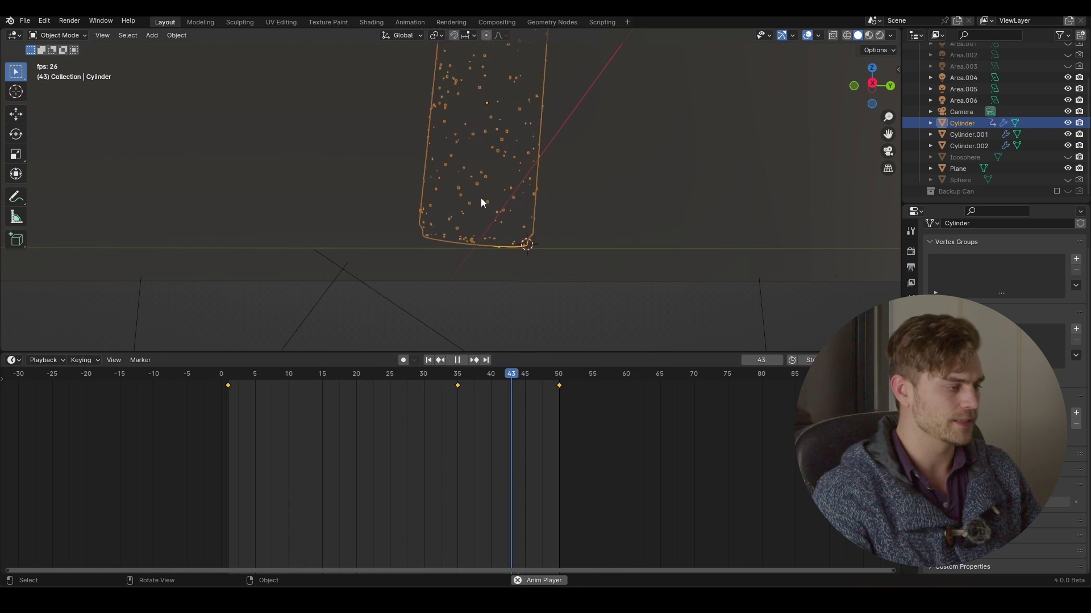
scroll(483, 202, down, 3)
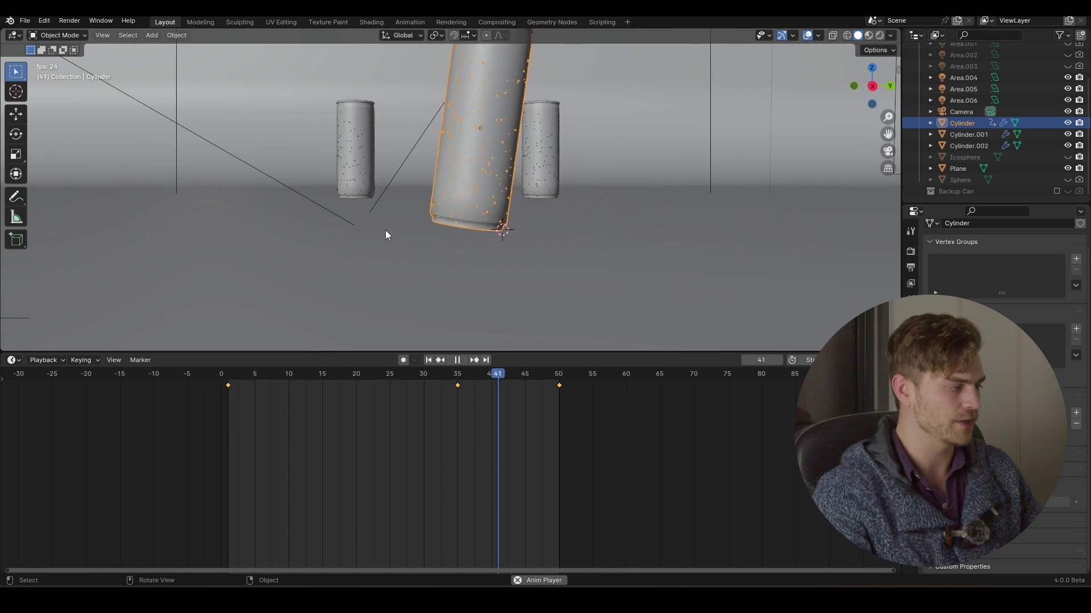
scroll(412, 222, up, 3)
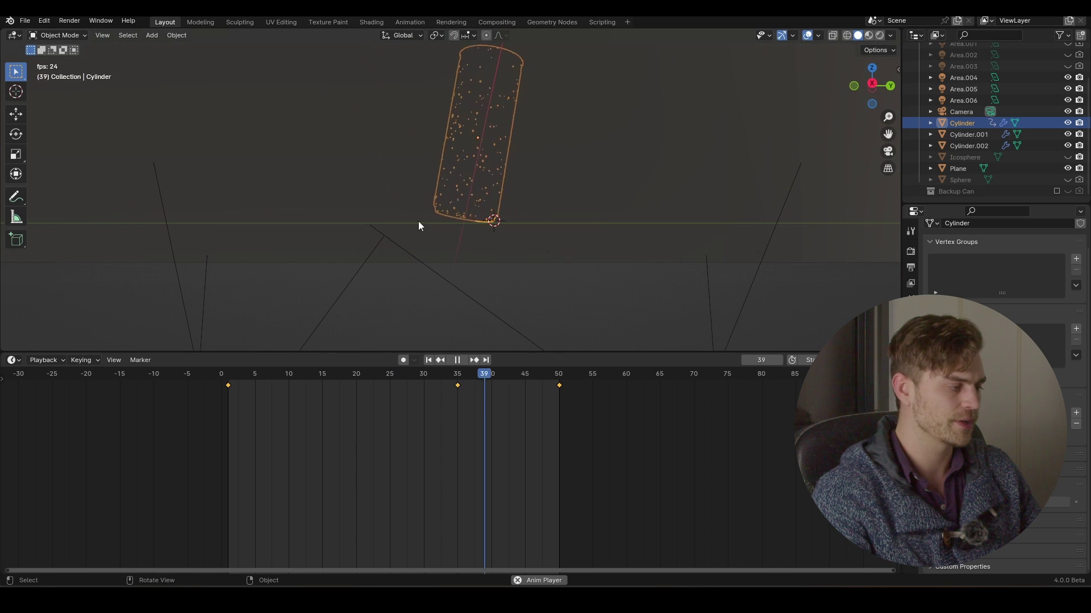
scroll(418, 225, down, 3)
mouse_move(414, 231)
middle_down()
mouse_move(425, 216)
mouse_move(426, 226)
middle_up()
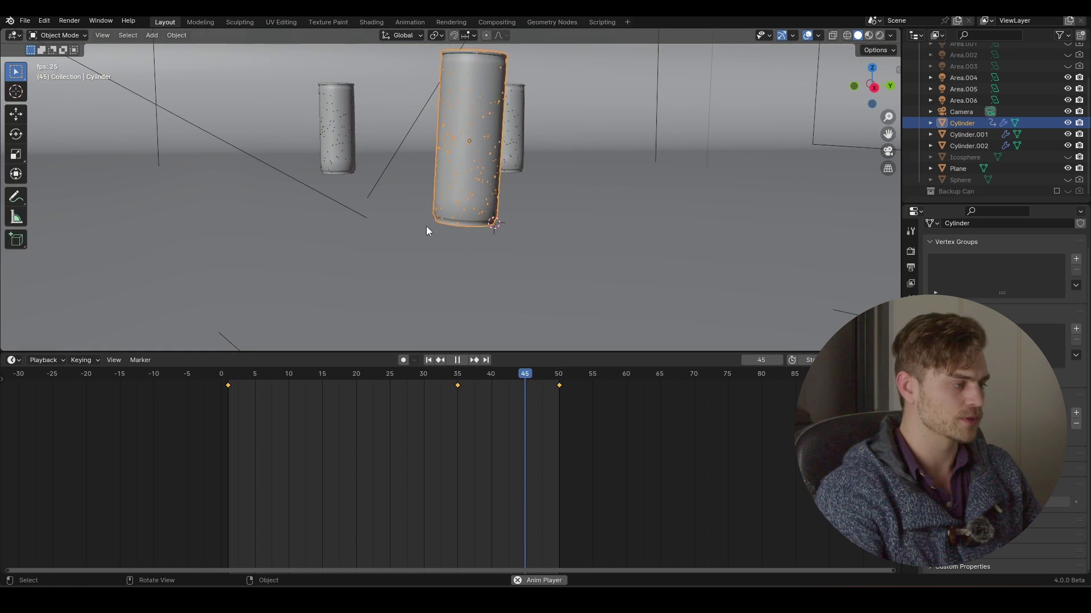
key(KP_0)
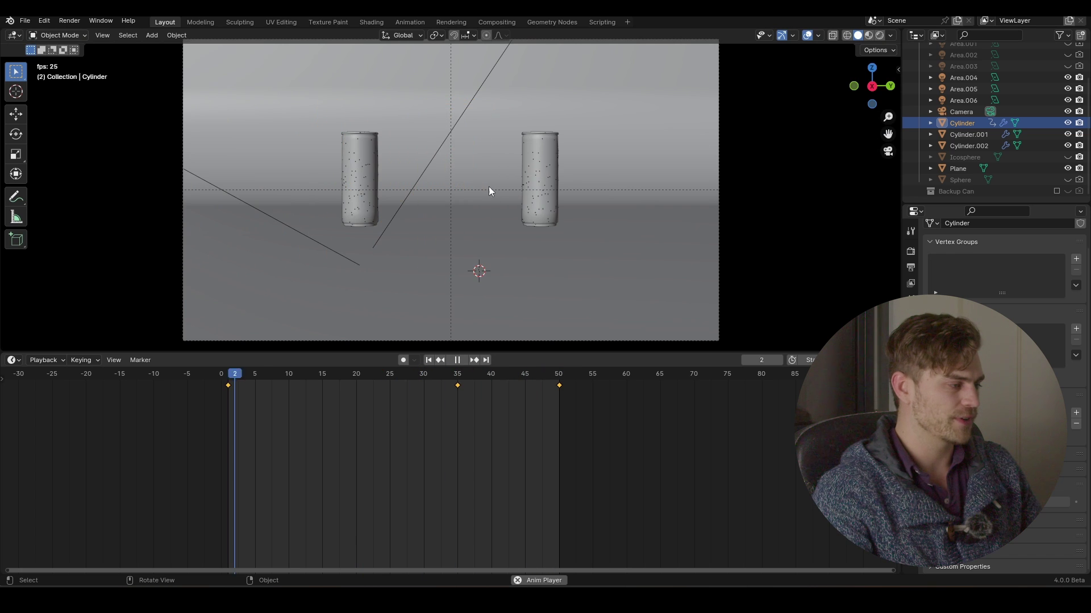
shift+middle_drag(489, 186, 490, 196)
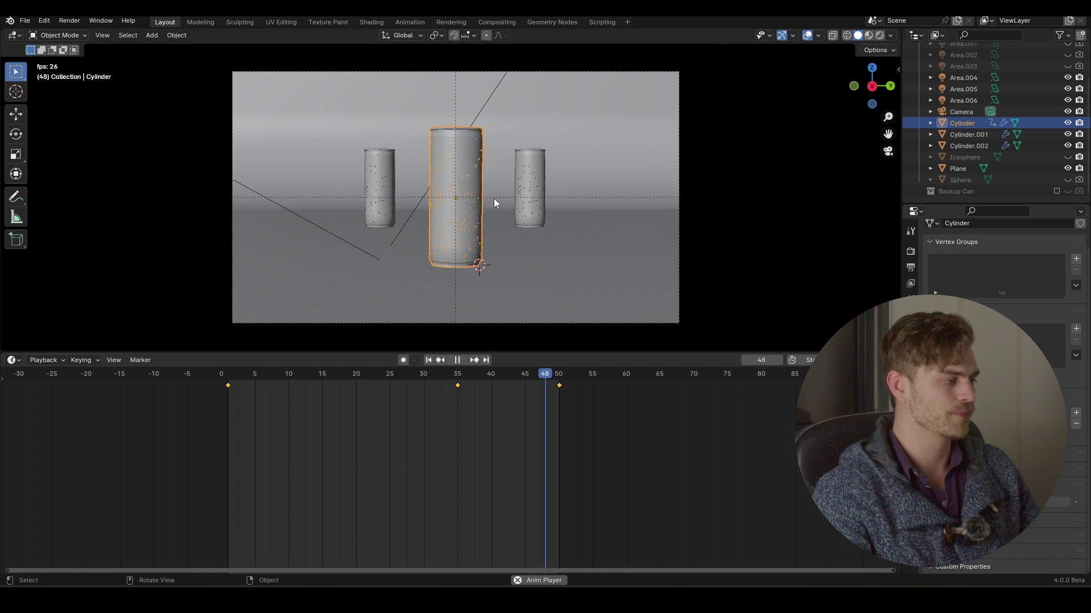
key(space)
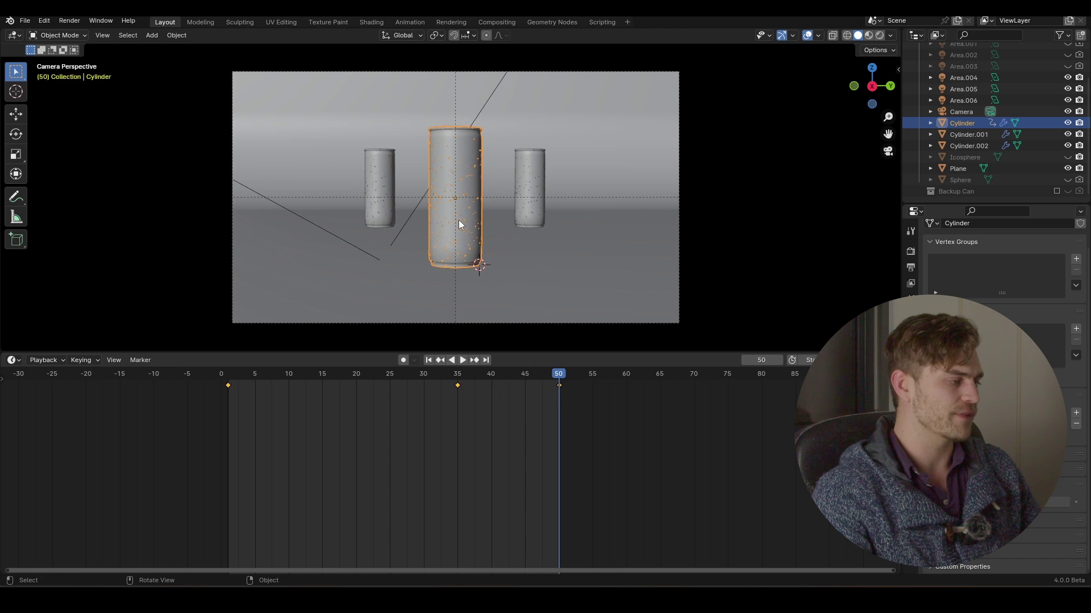
Save the file and change the Timeline area to a Graph Editor with the can's object transform channels expanded.
key(ctrl+s)
click(13, 360)
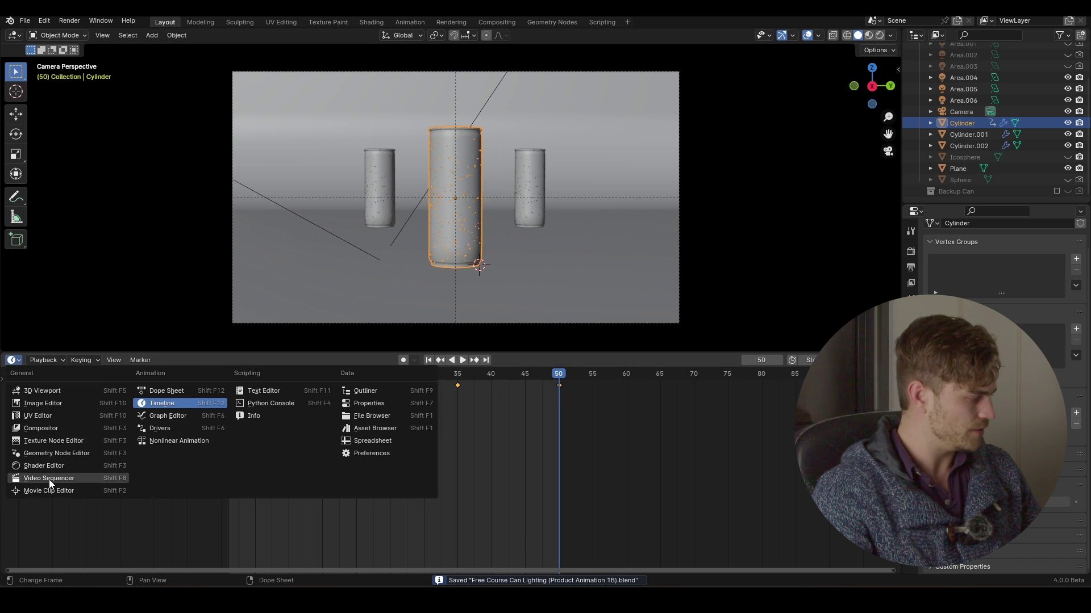
click(165, 417)
middle_drag(441, 392, 441, 436)
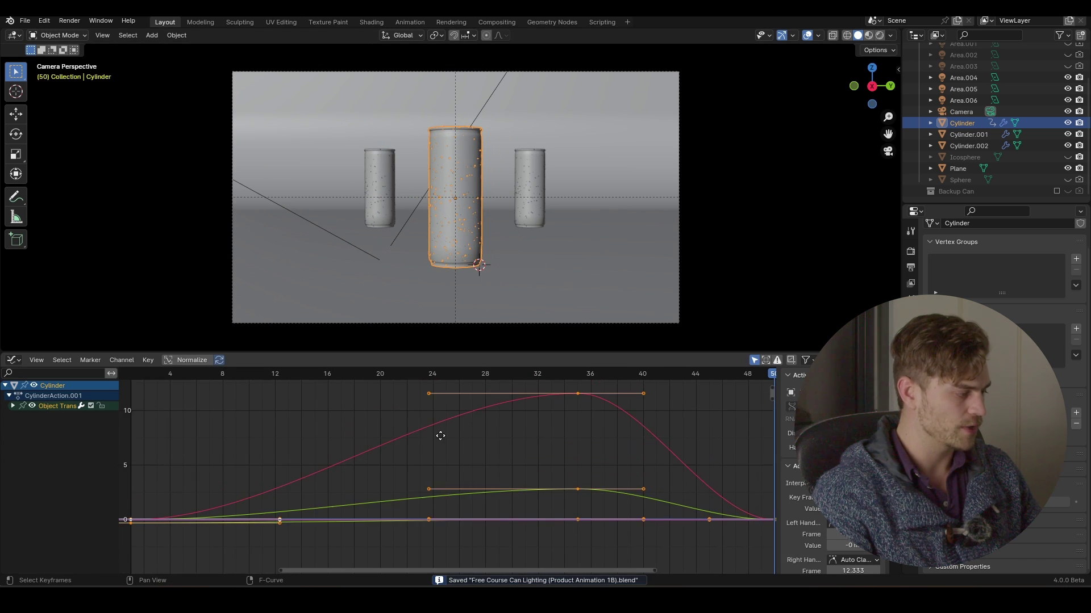
click(12, 405)
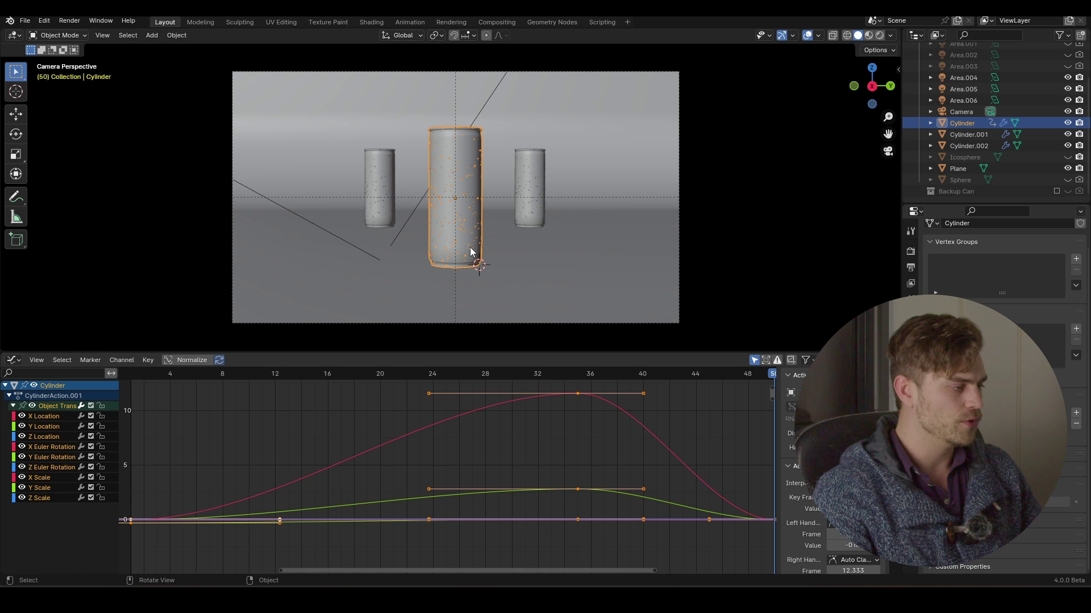
key(g)
key(x)
key(y)
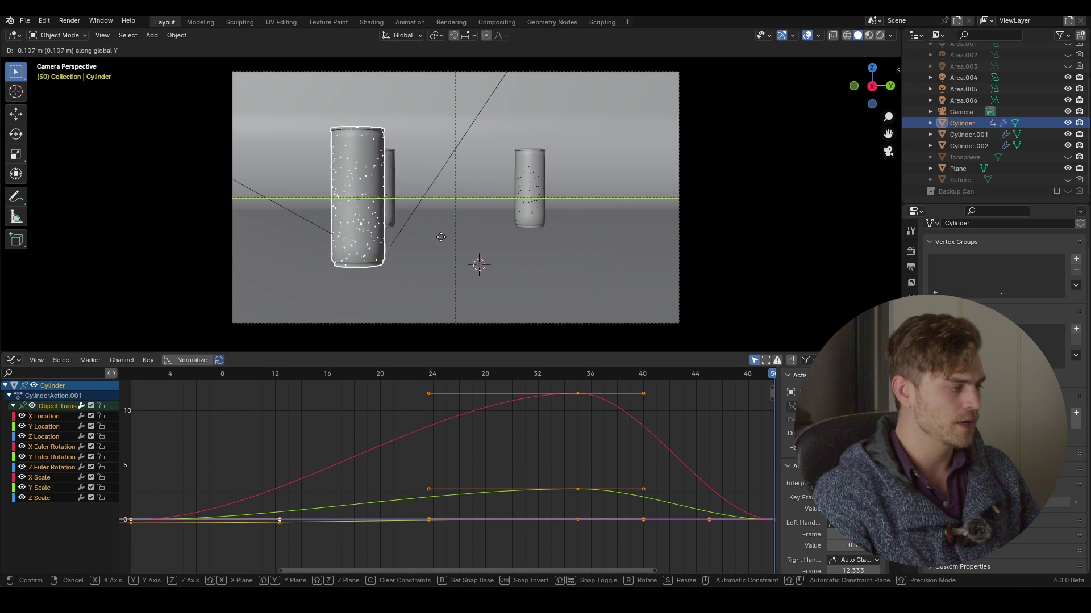
right_click(502, 247)
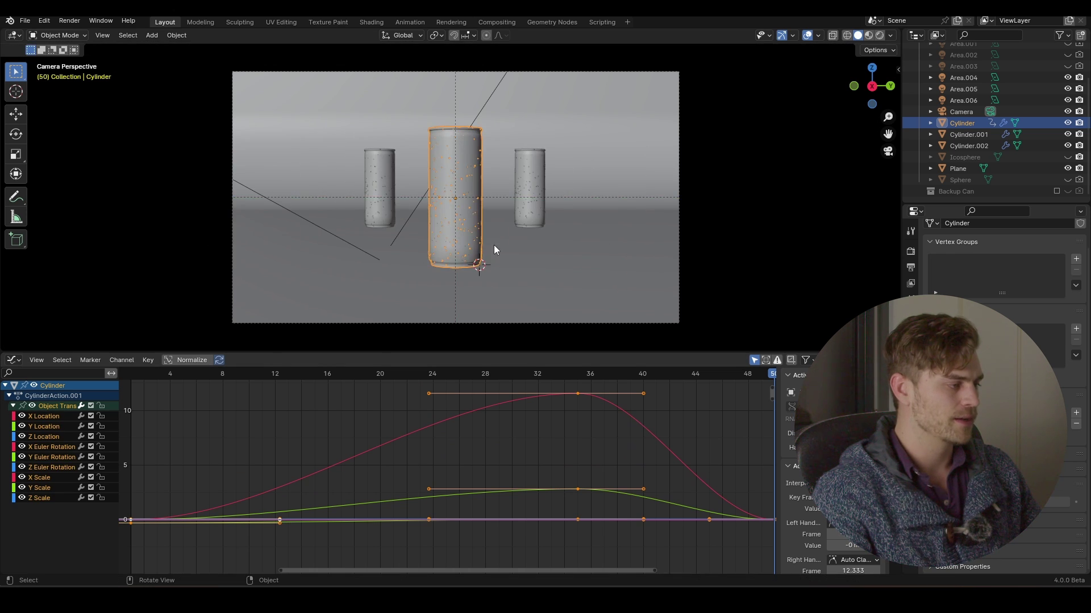
Lock all of the can's transform channels except Y Location.
click(101, 406)
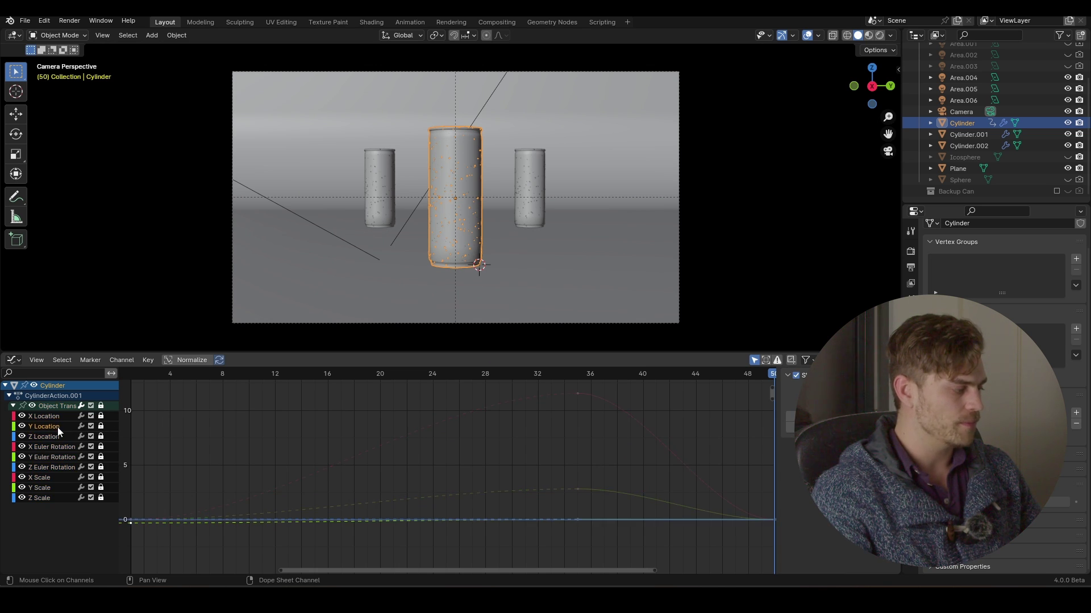
click(101, 426)
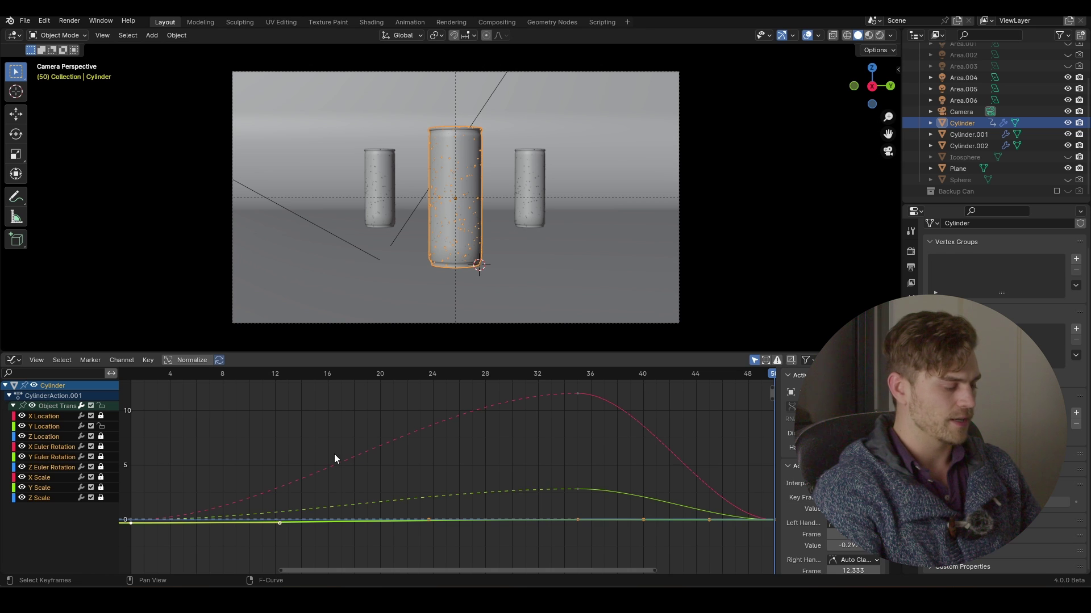
key(Home)
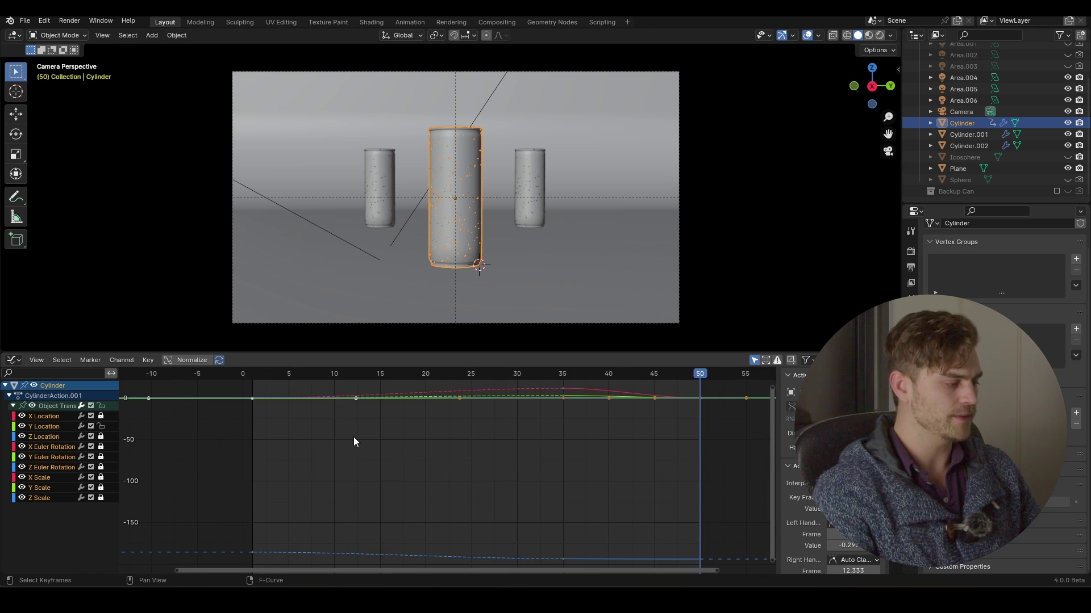
middle_drag(366, 432, 342, 481)
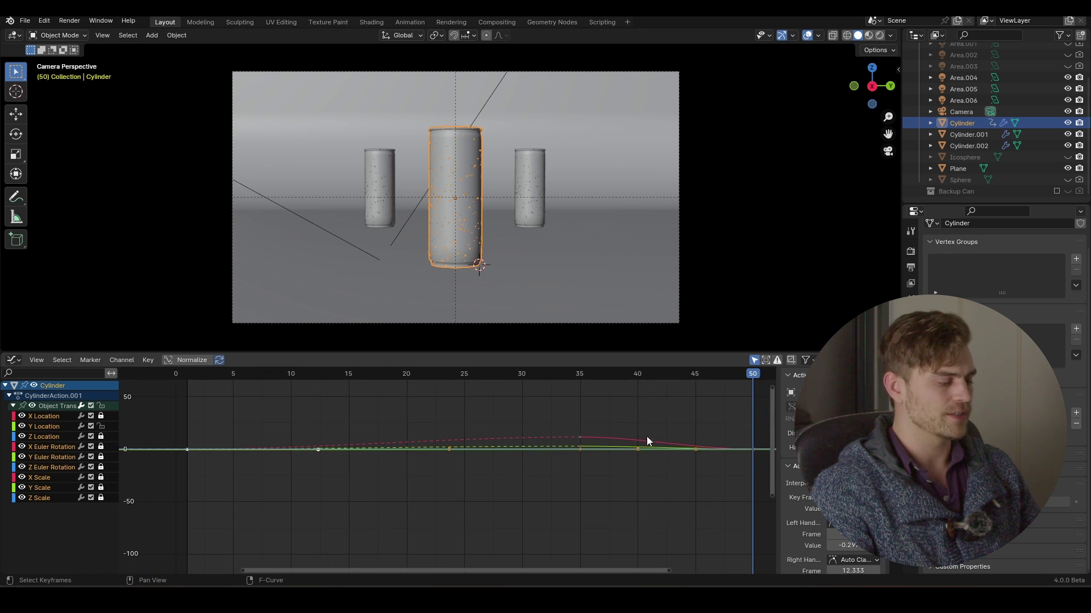
Enable showing only selected F-curve keyframes in the animation preferences and close the preferences.
click(45, 21)
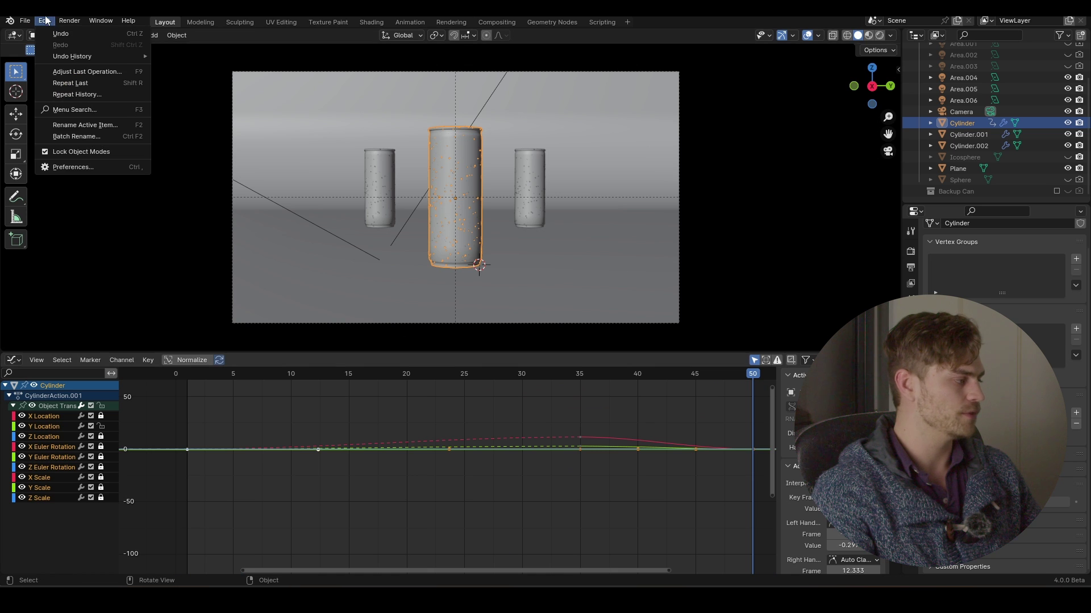
click(72, 167)
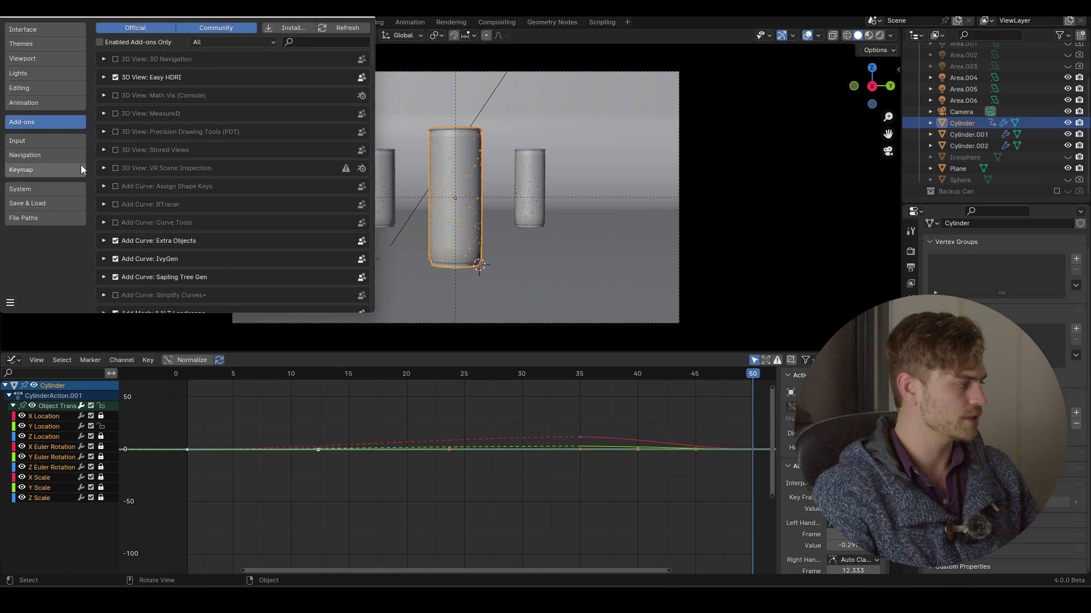
click(38, 101)
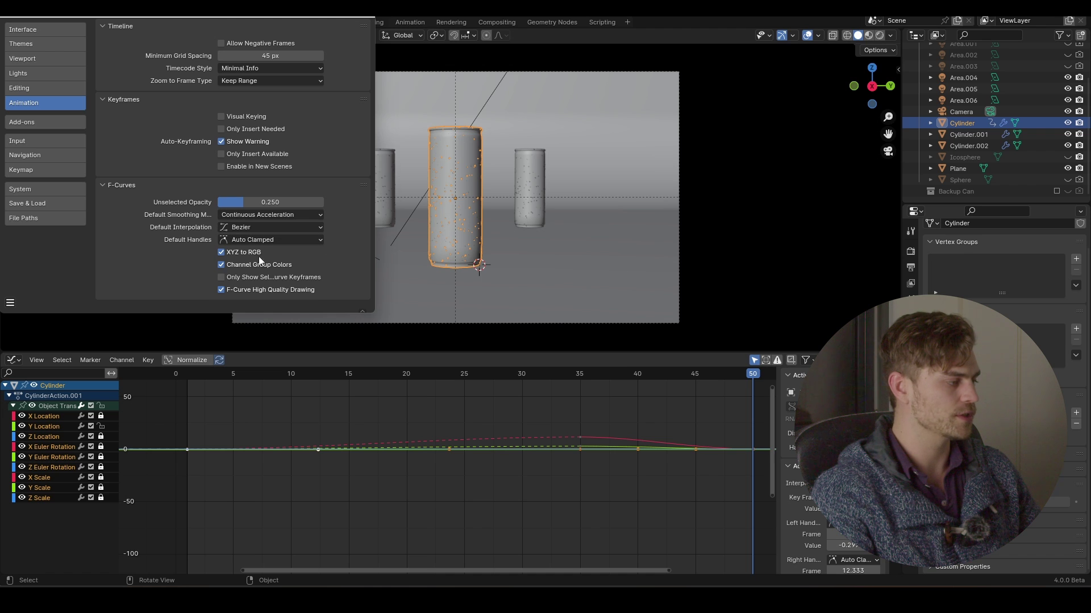
click(232, 277)
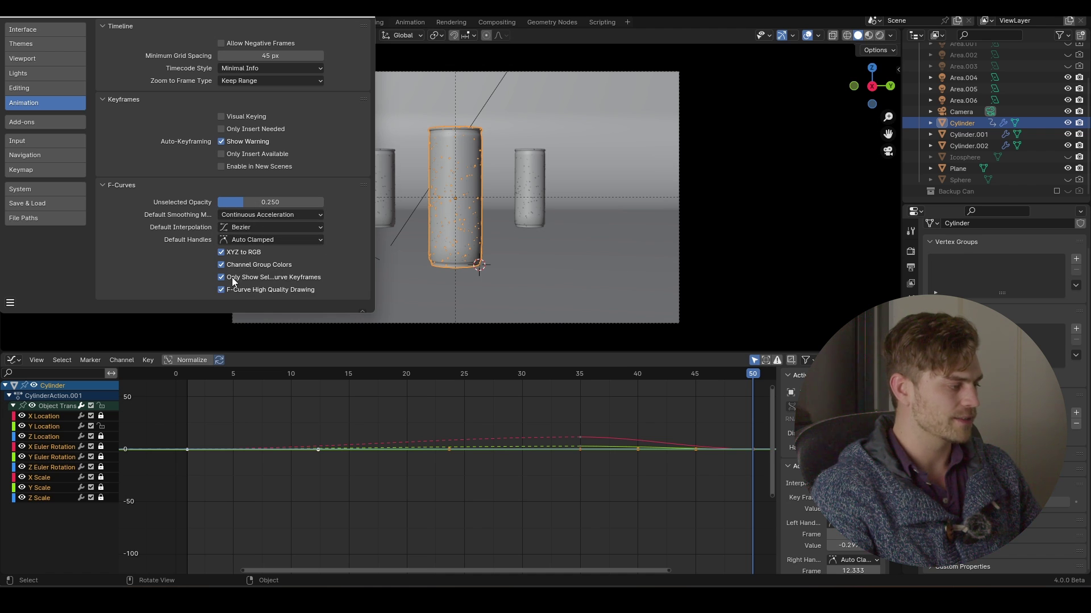
click(366, 18)
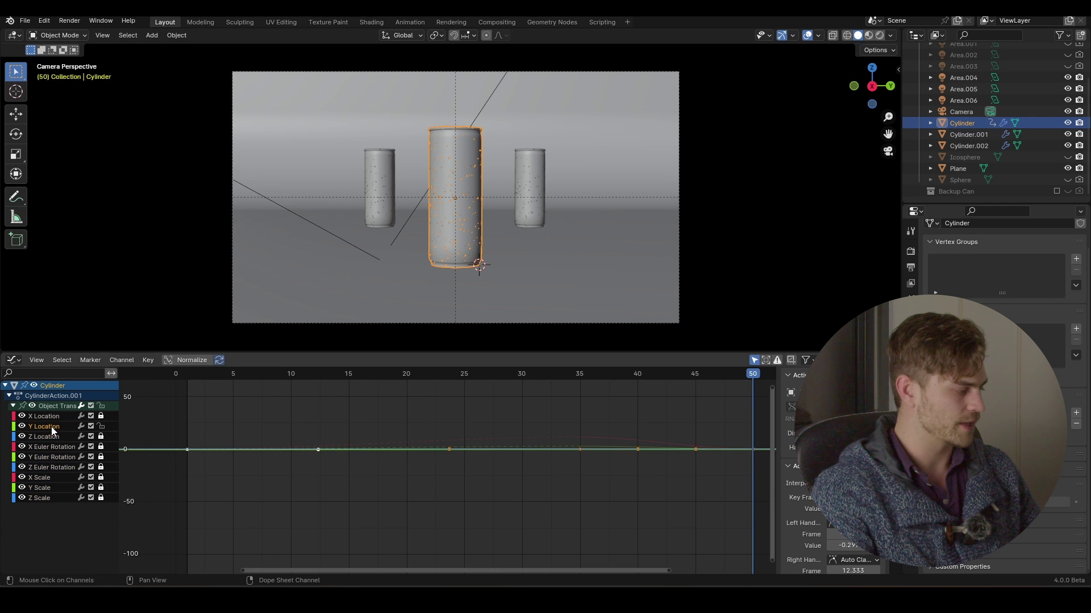
Fit the Y Location curve in the Graph Editor, play the animation from near the start against it, and save the file.
key(Home)
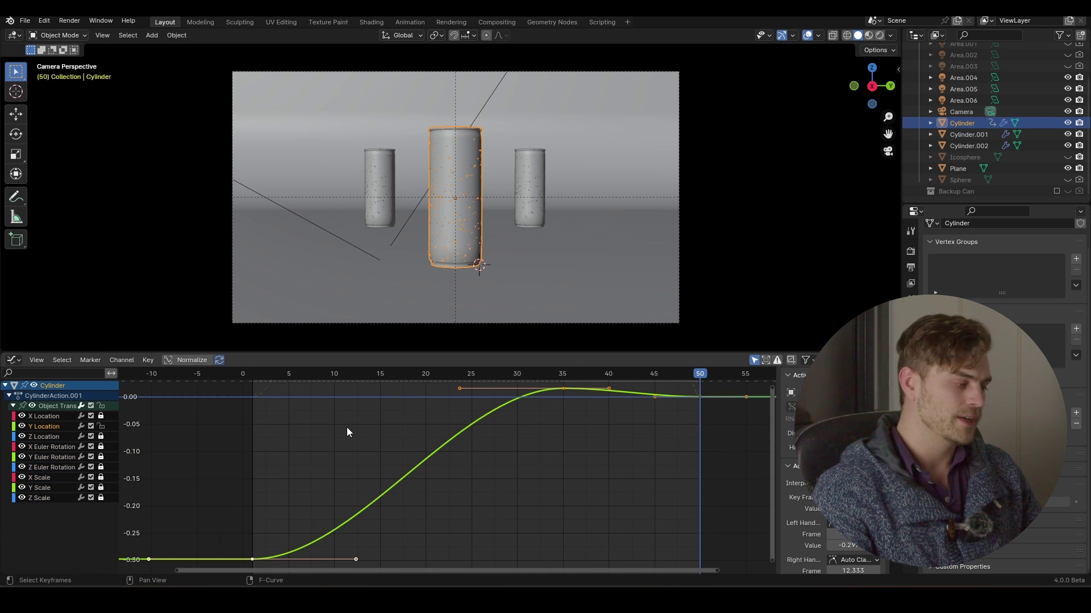
ctrl+middle_drag(347, 427, 458, 434)
scroll(413, 420, down, 1)
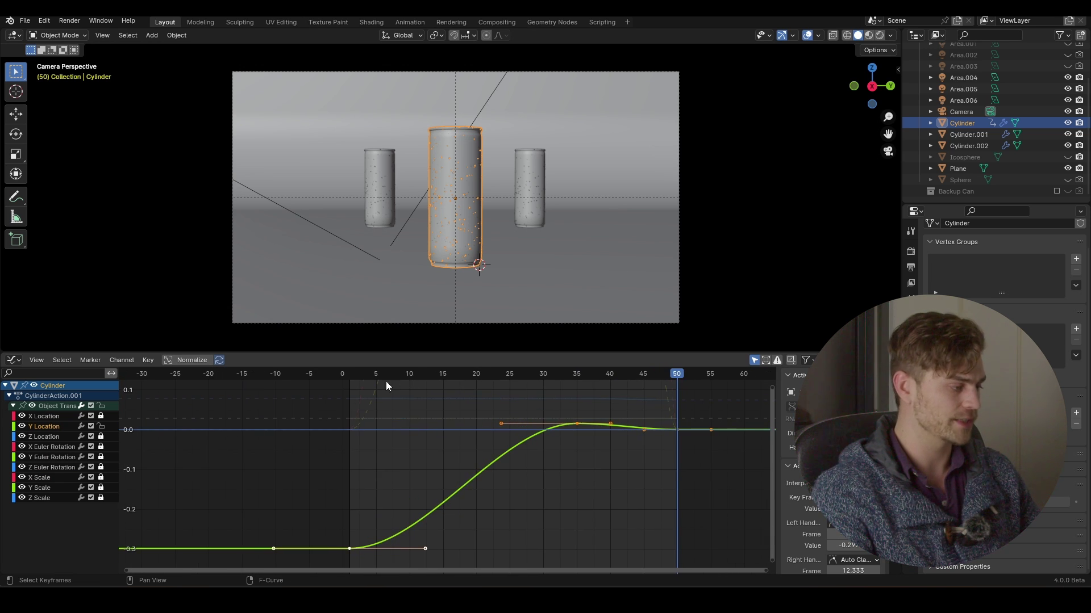
click(356, 373)
key(space)
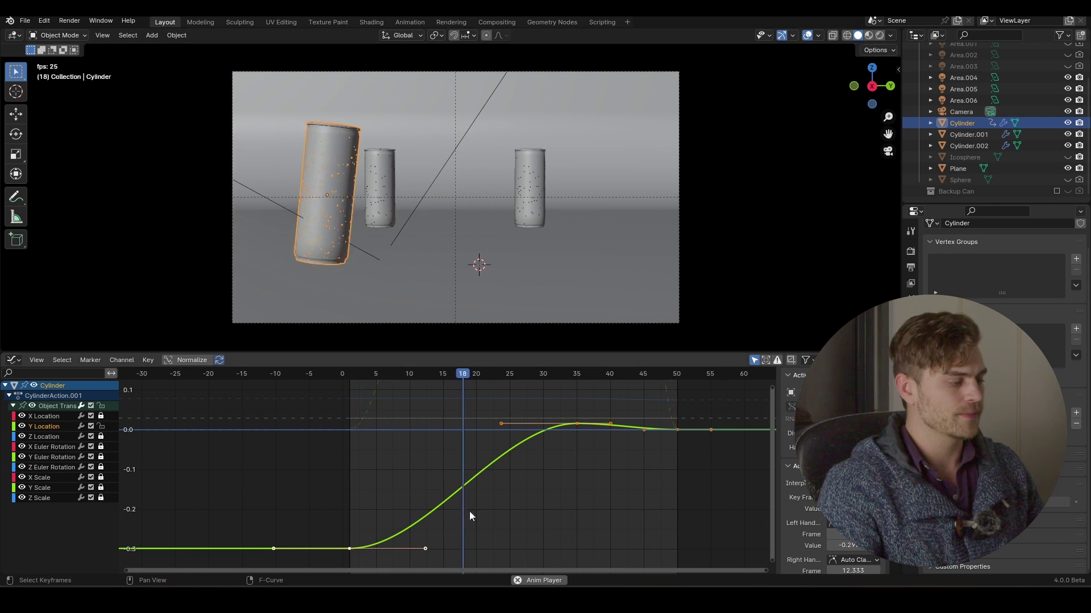
key(space)
scroll(563, 481, up, 1)
key(ctrl+s)
drag(479, 500, 408, 557)
right_click(422, 532)
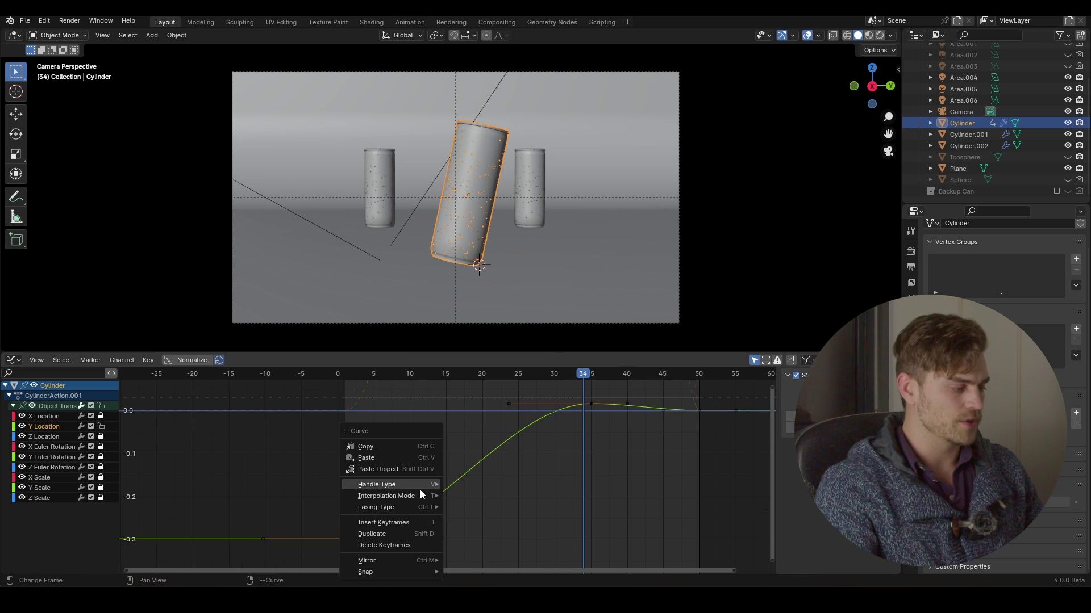
mouse_move(390, 487)
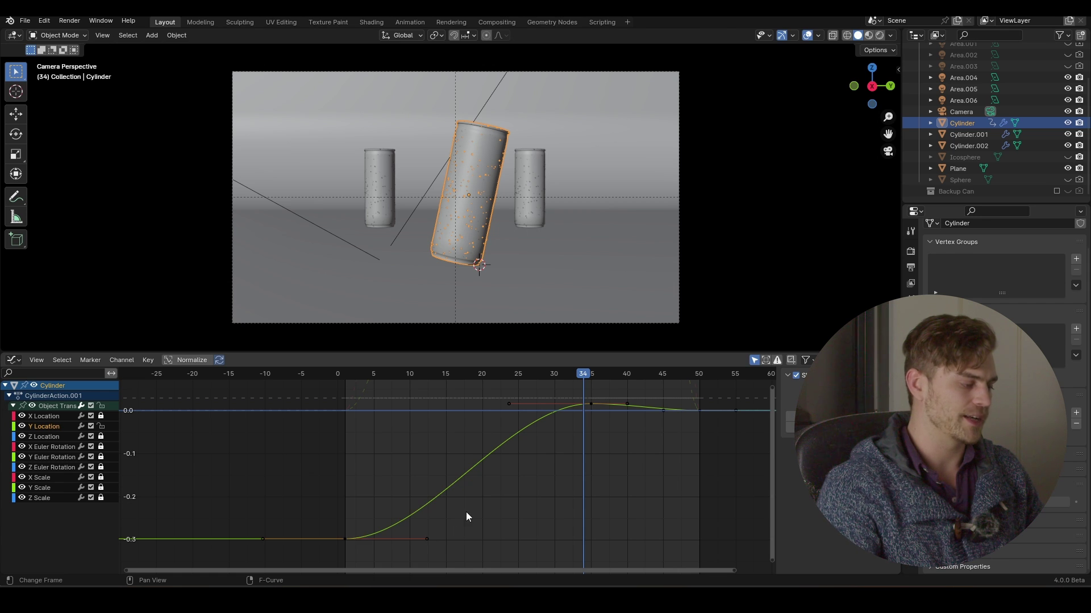
key(g)
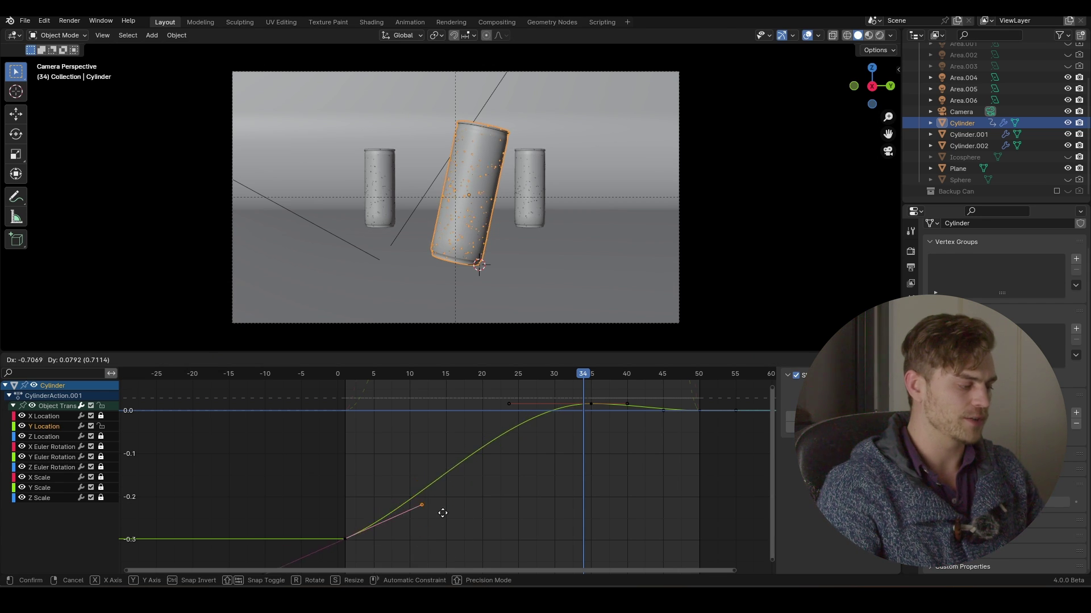
key(Escape)
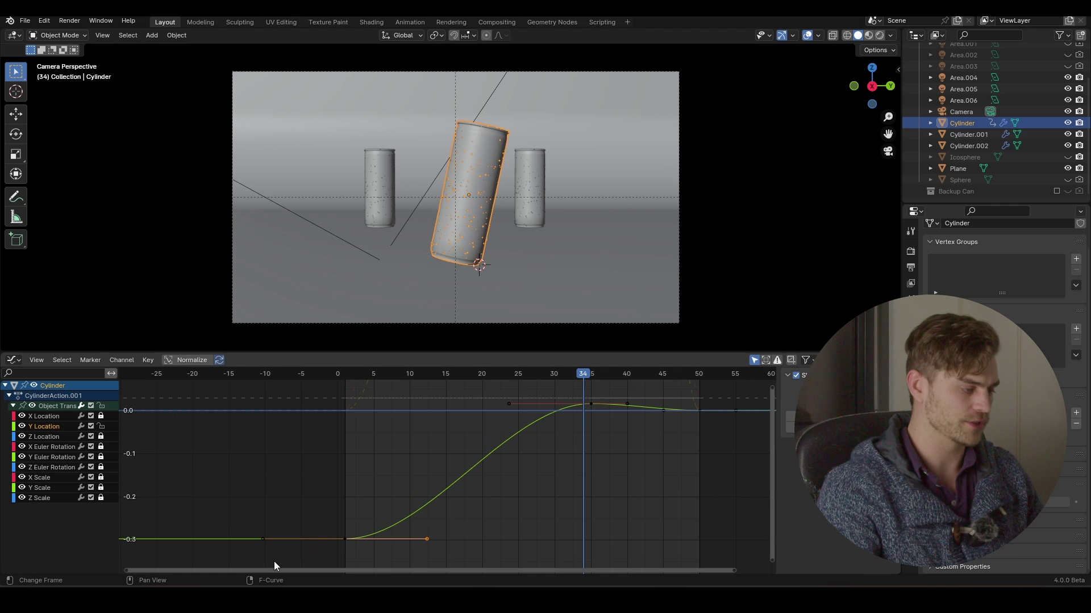
click(591, 403)
key(g)
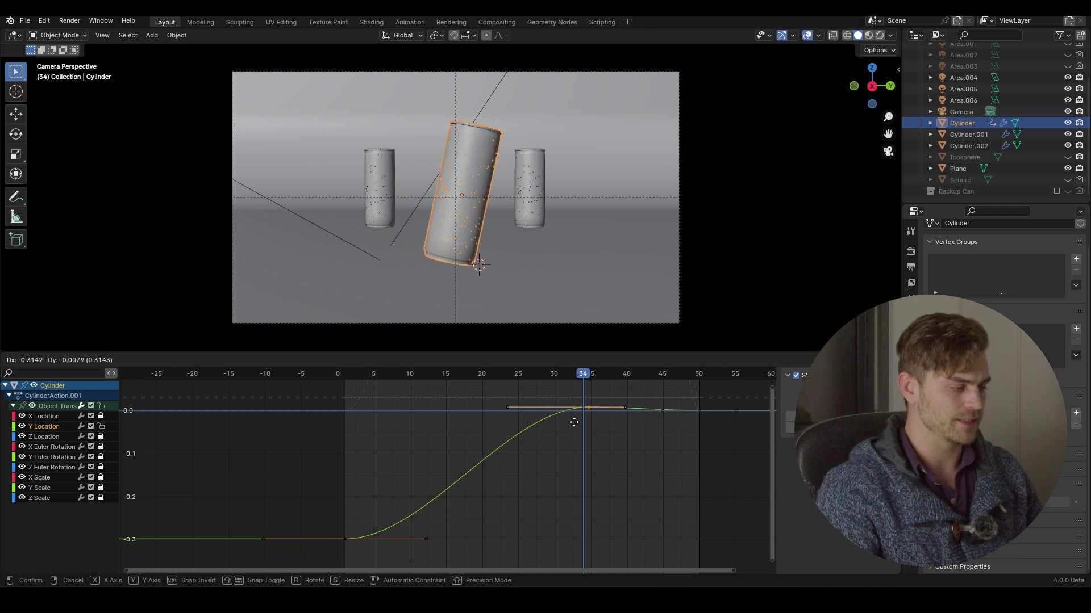
key(Escape)
drag(535, 384, 494, 414)
key(g)
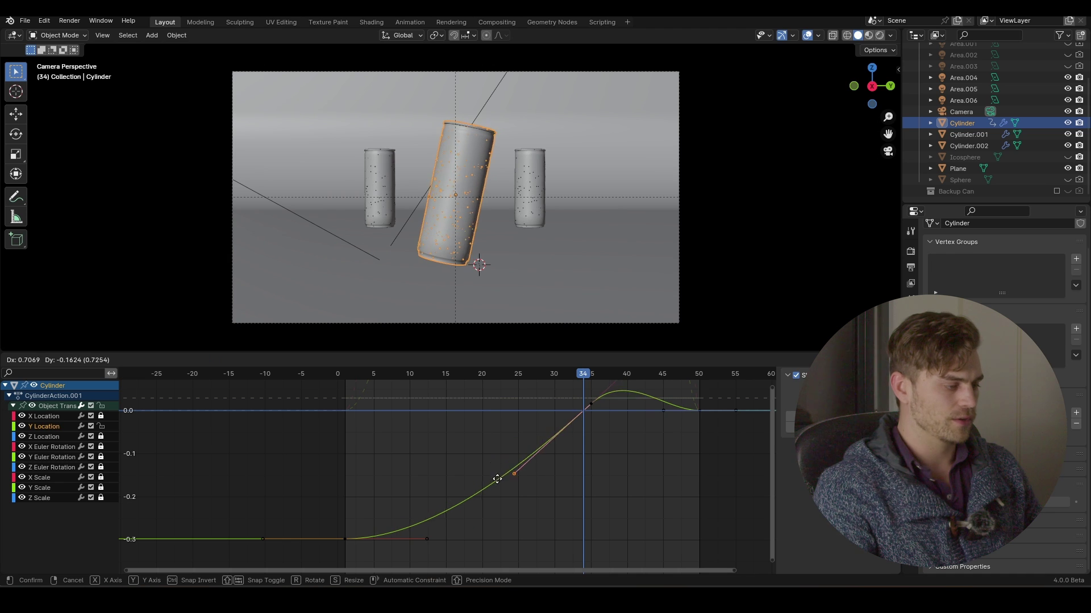
key(Escape)
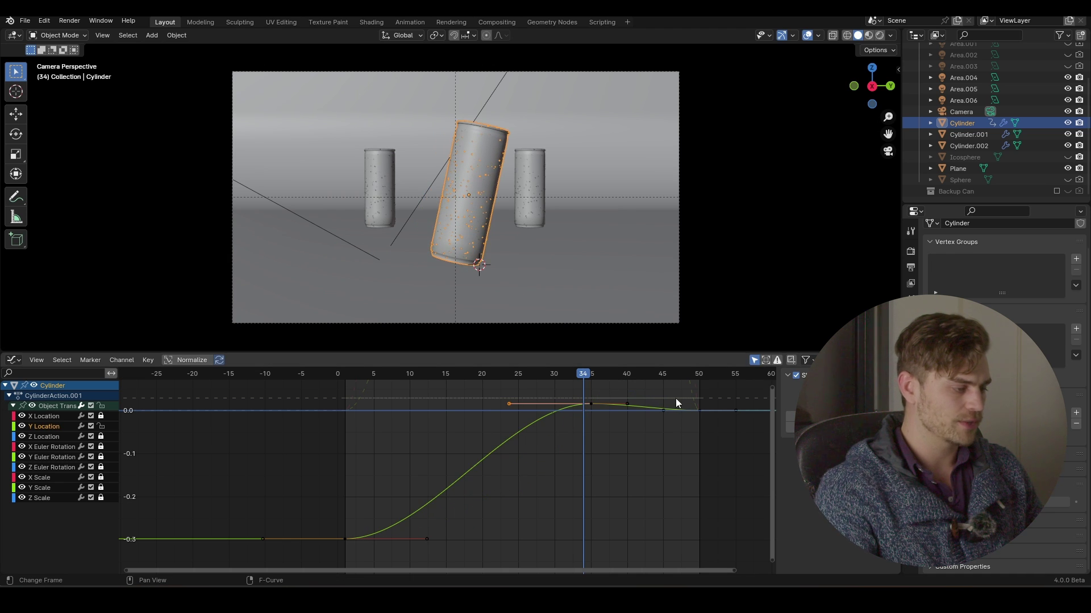
Set the first Y Location keyframe's handles to Free and raise its outgoing handle to about frame 4 for a fast start.
drag(451, 518, 417, 546)
right_click(422, 537)
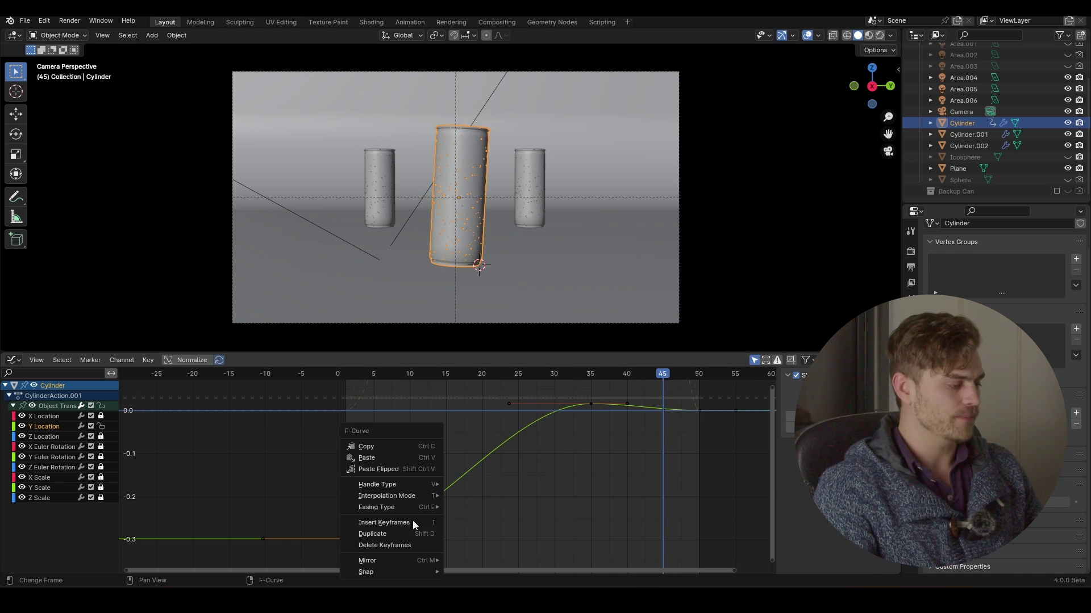
click(481, 482)
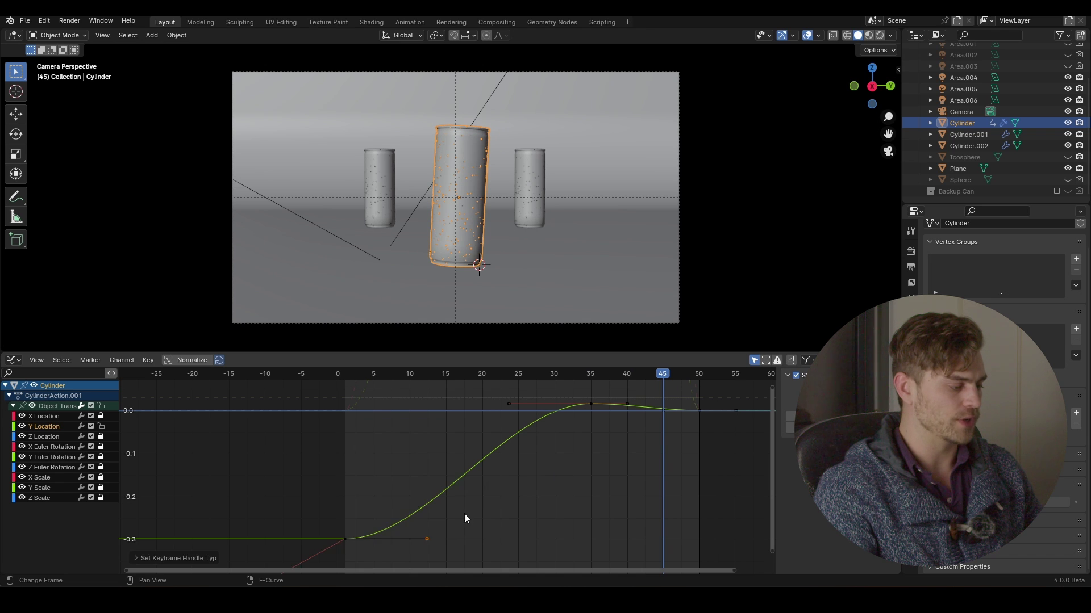
drag(417, 554, 417, 553)
key(g)
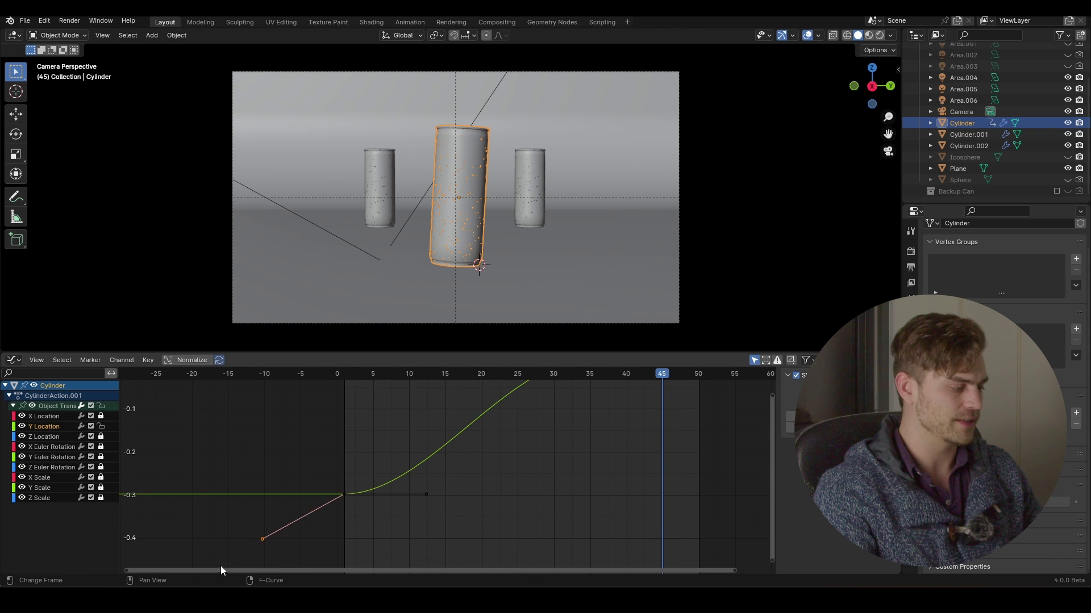
click(209, 516)
key(g)
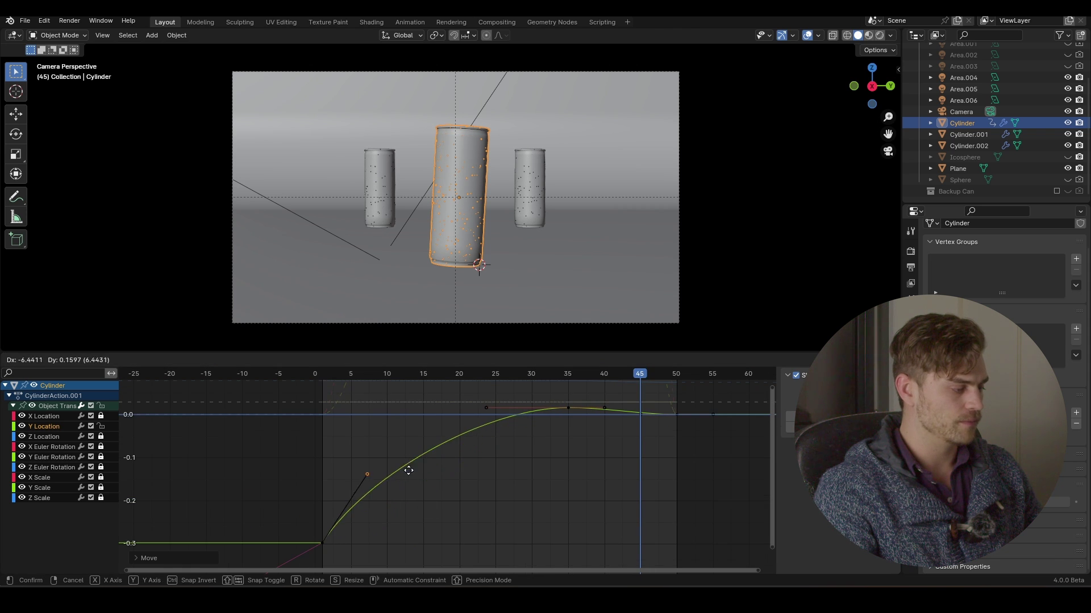
click(383, 442)
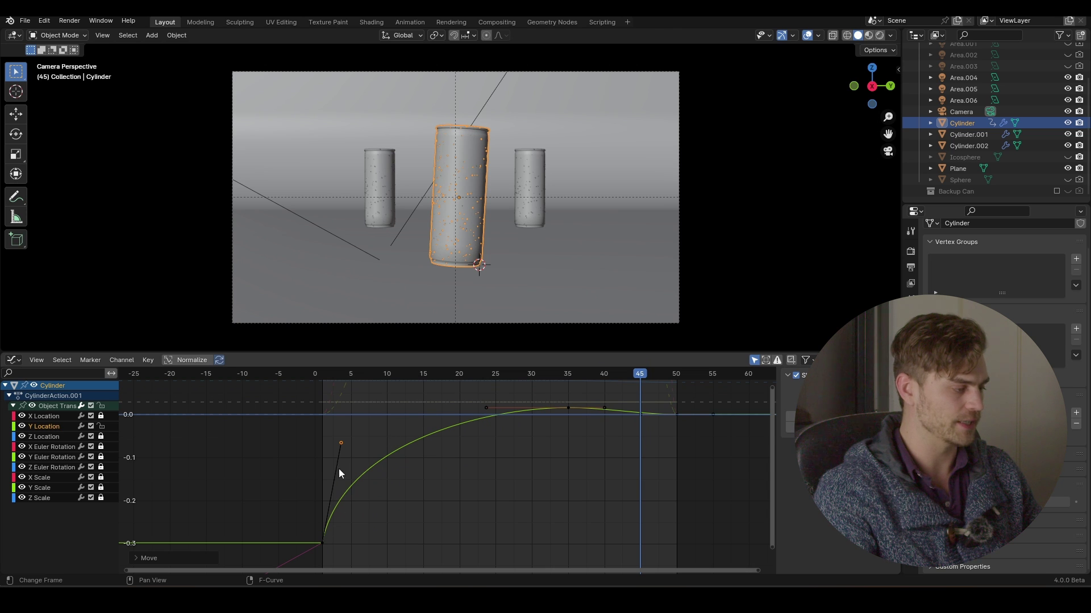
Play the animation from the start and soften the first keyframe's outgoing handle to about frame 8 at value 0.
click(326, 374)
key(space)
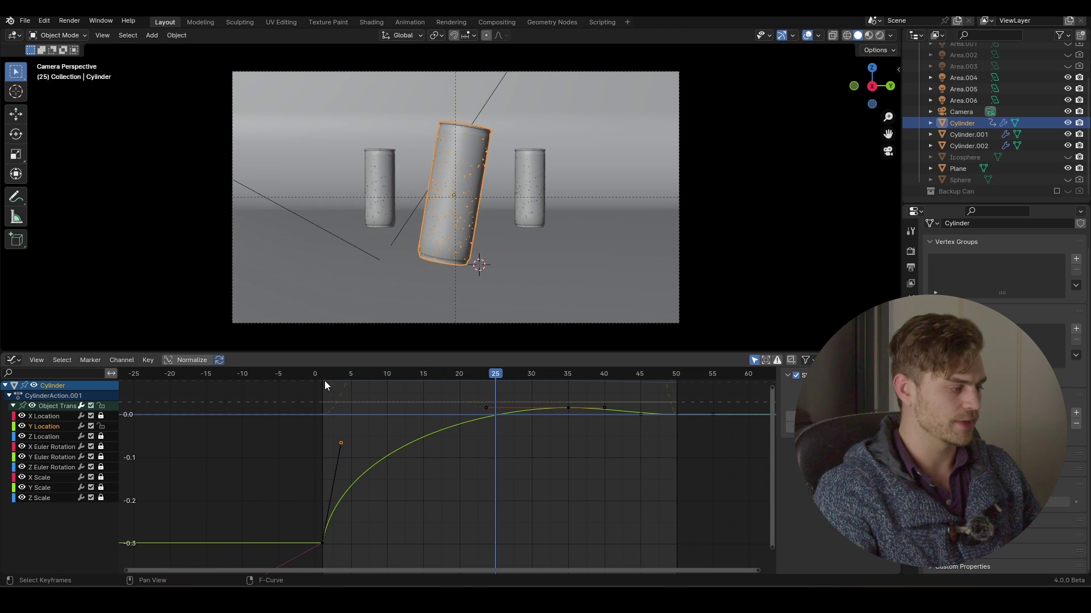
click(324, 380)
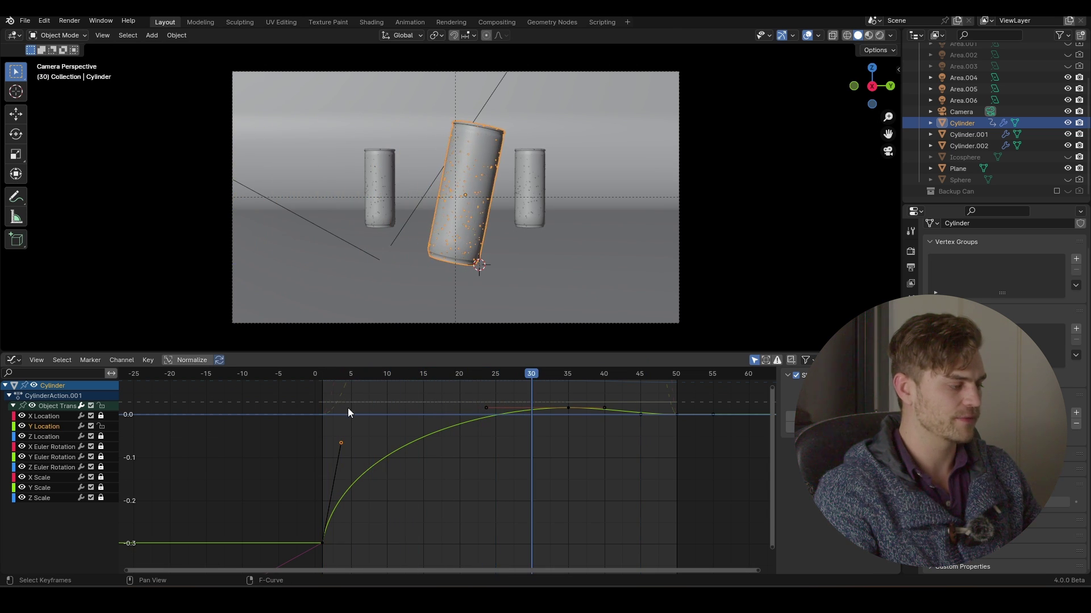
drag(353, 375, 331, 451)
key(g)
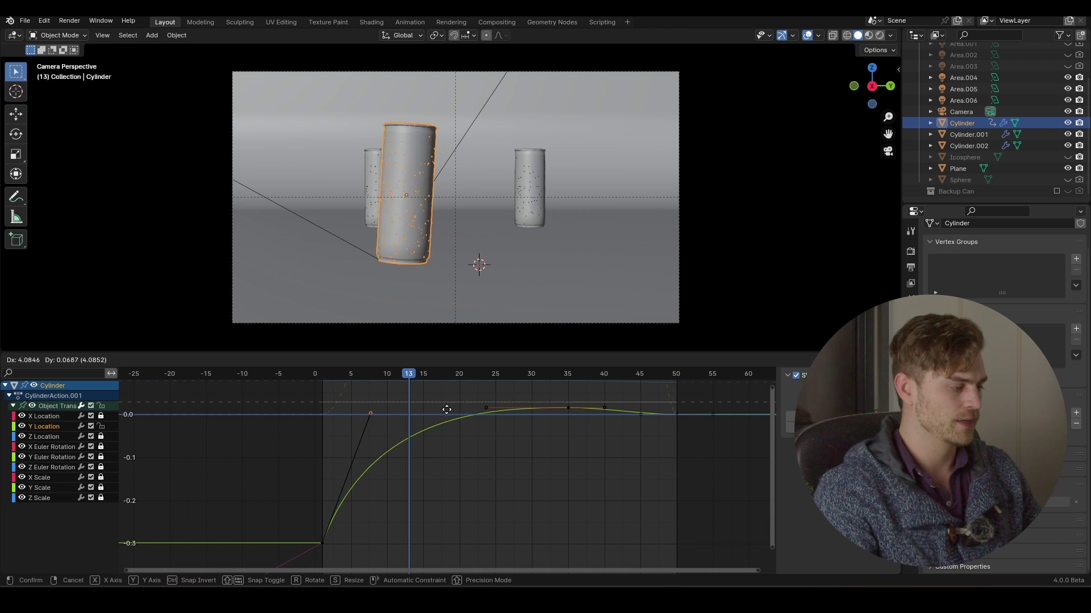
click(400, 394)
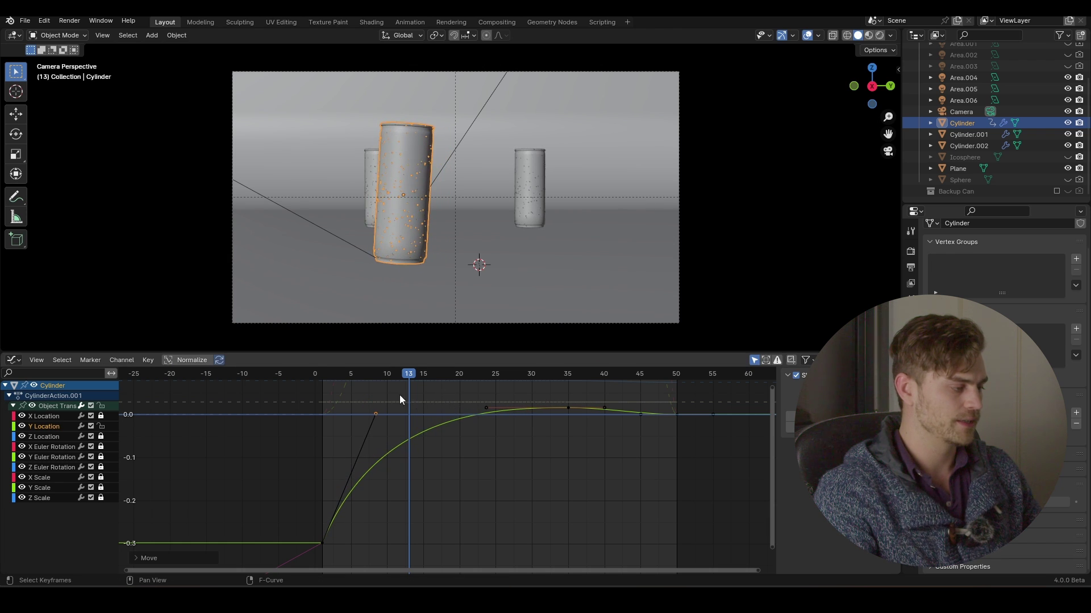
Replay the animation from the start to check the reshaped Y Location curve, and save the file.
click(319, 377)
key(space)
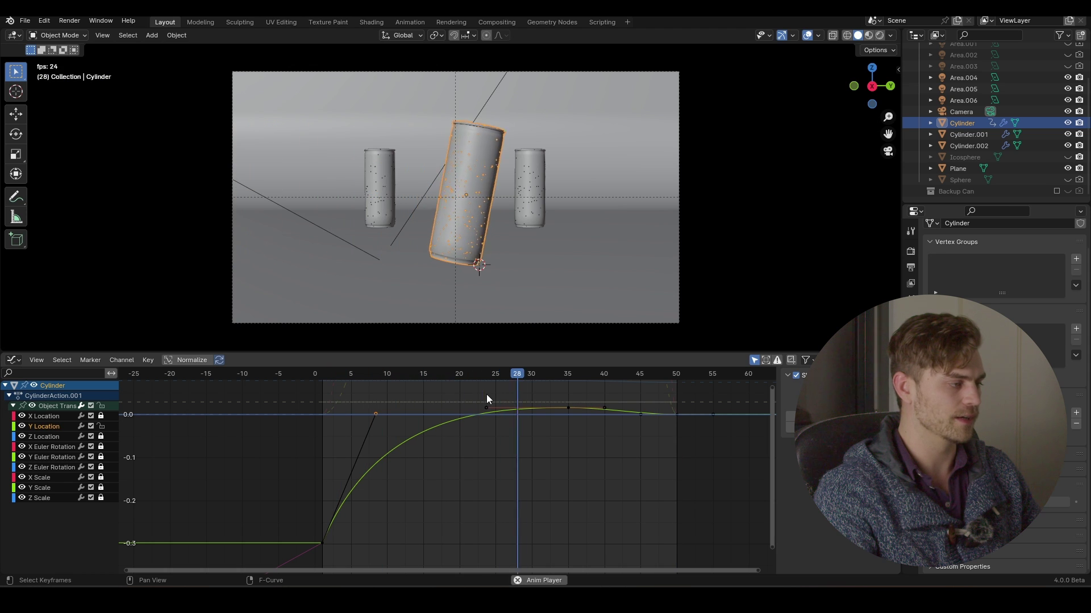
key(space)
middle_drag(527, 436, 522, 451)
key(ctrl+s)
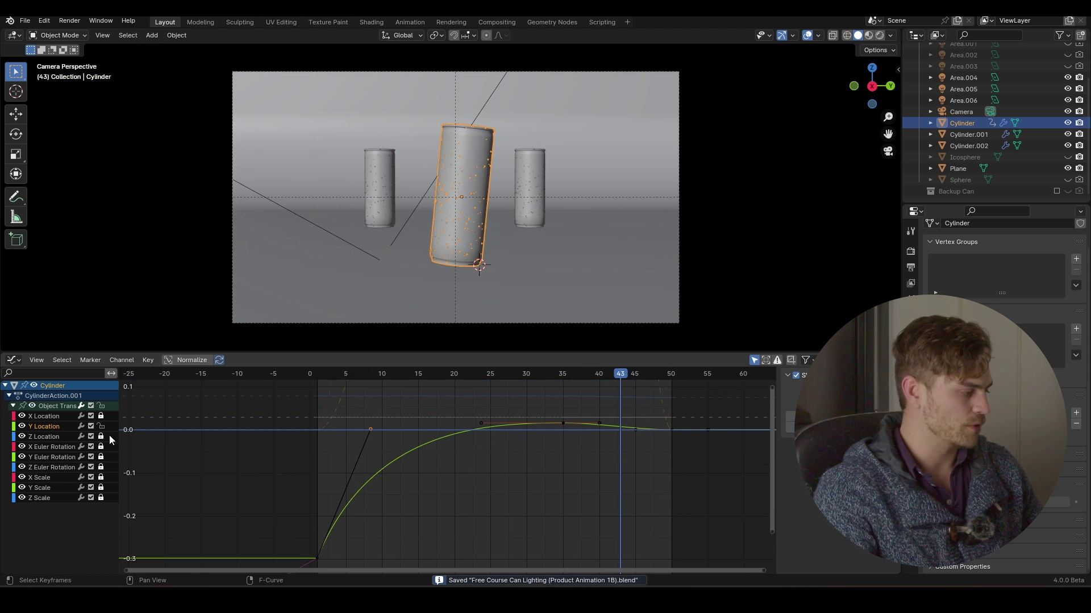
Extend the incoming handle of the frame 35 Y Location keyframe to about frame 20 while replaying the animation, and save the file.
click(321, 375)
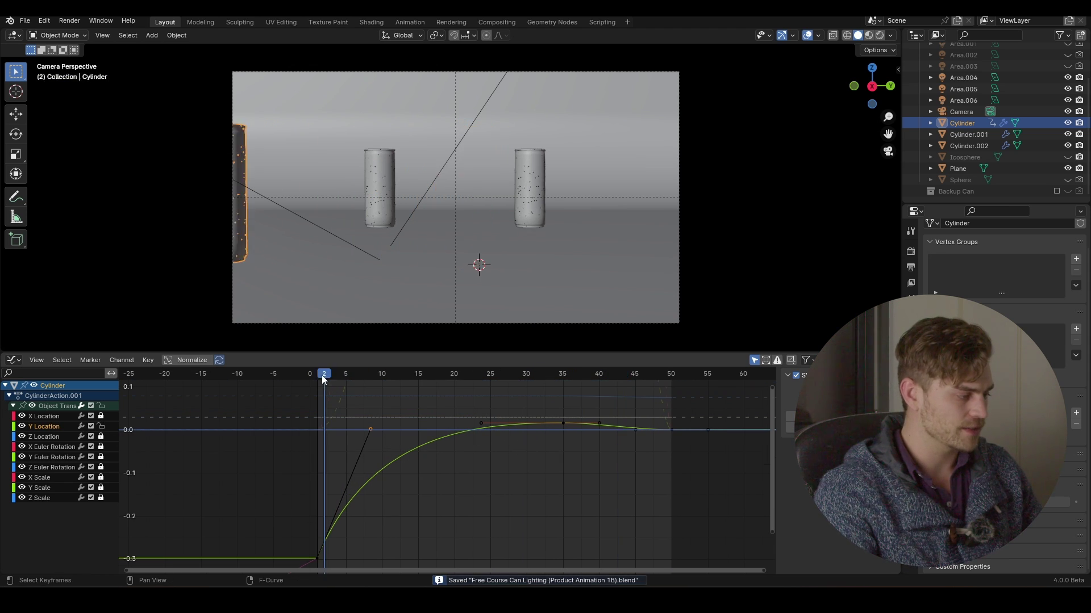
key(space)
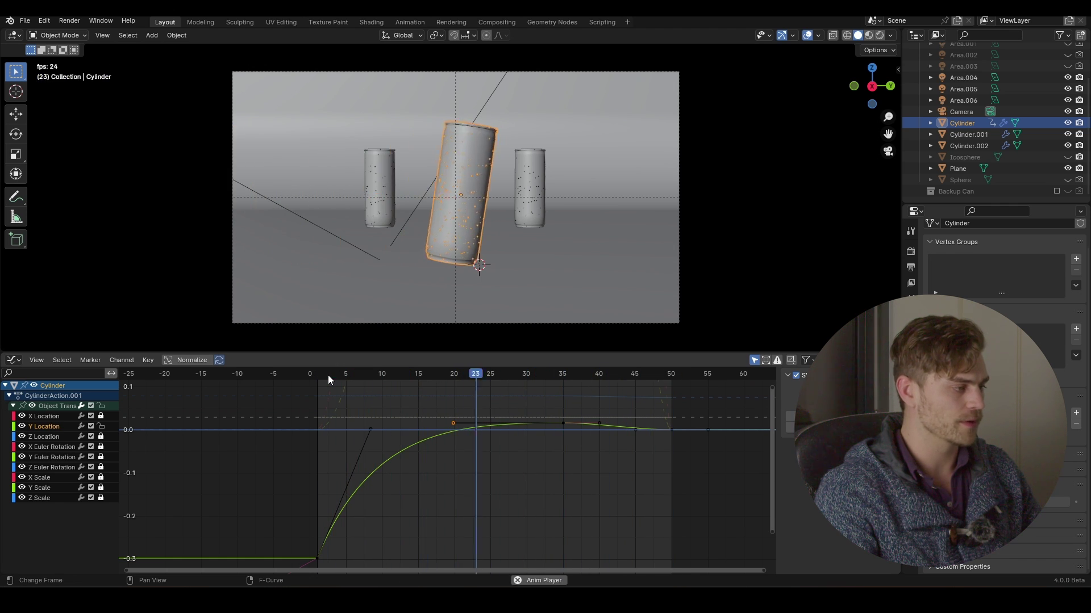
key(space)
key(ctrl+s)
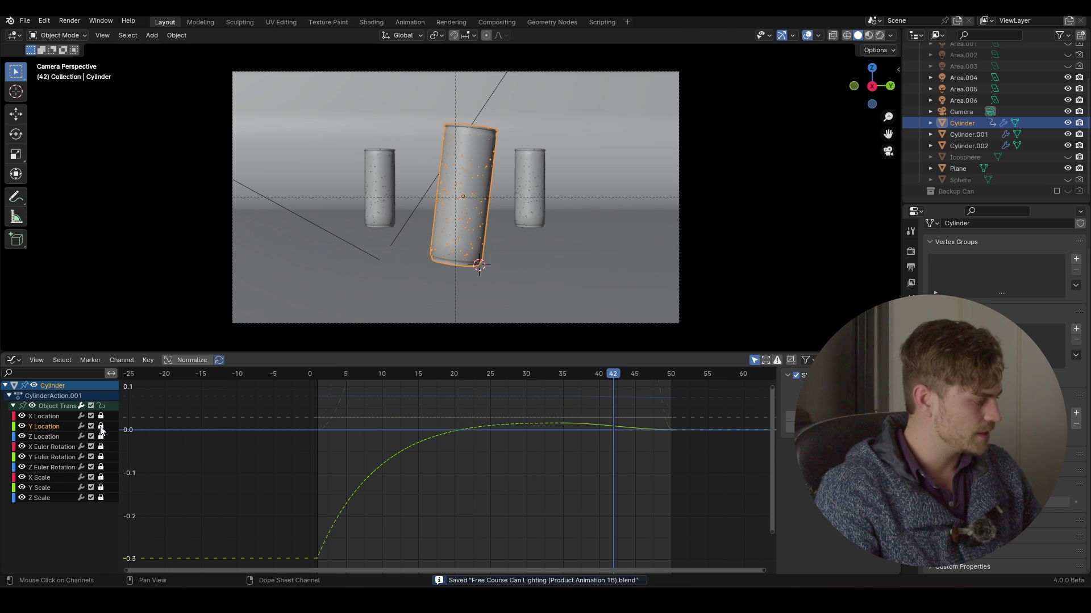
key(r)
key(y)
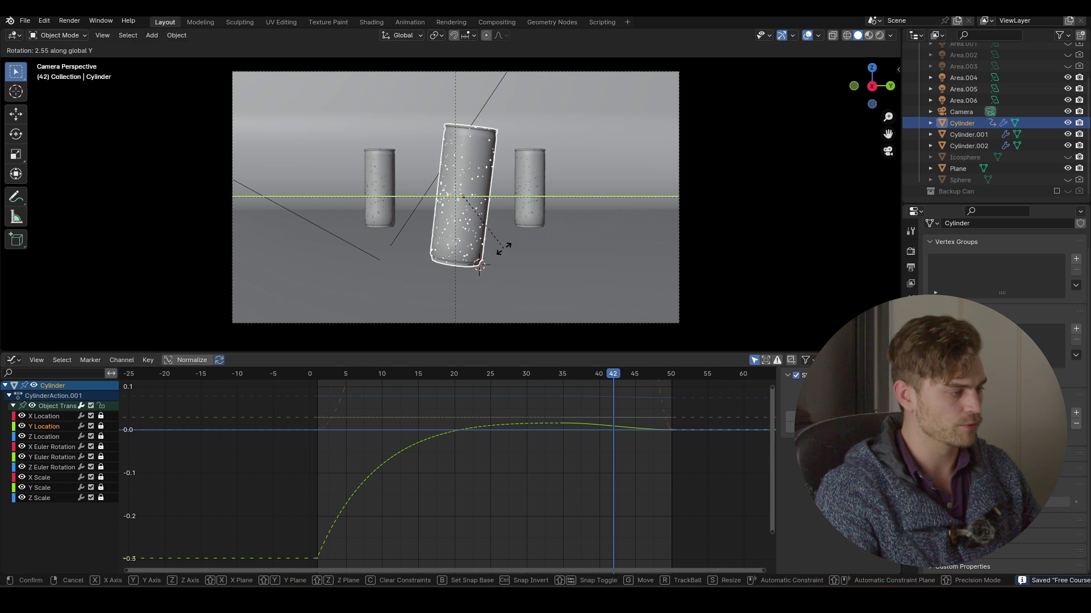
key(x)
key(Escape)
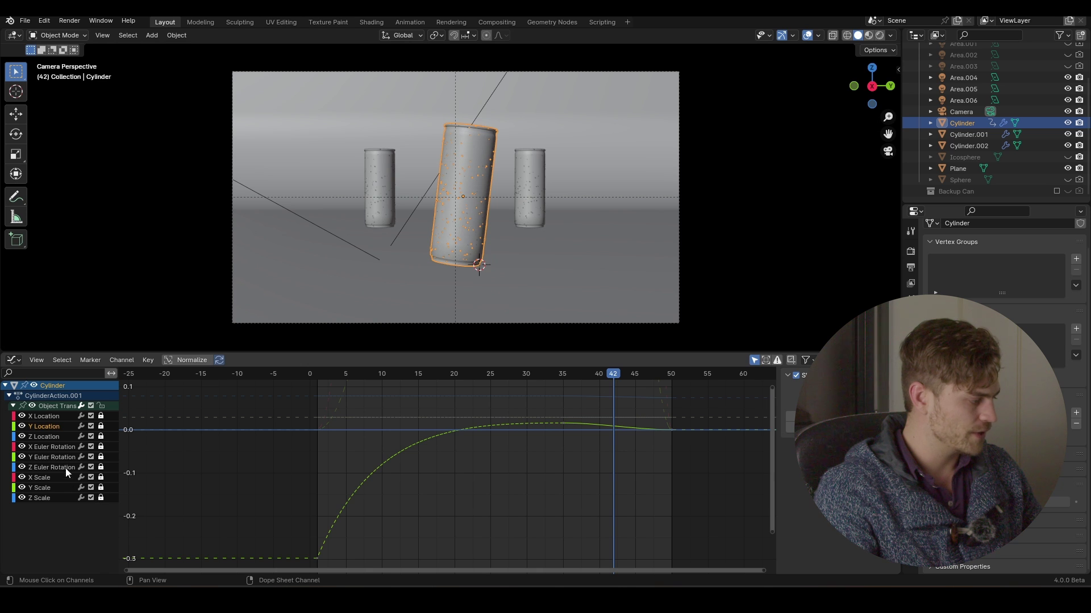
Unlock the X Euler Rotation channel, fit its curve in the Graph Editor, and set its keyframe handles to Free.
click(102, 448)
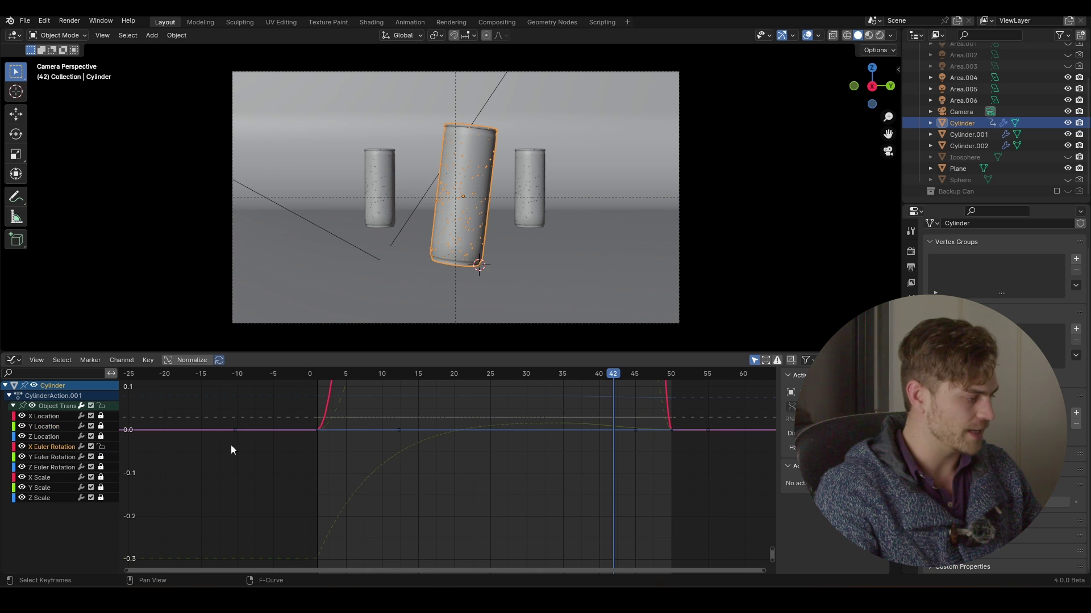
key(Home)
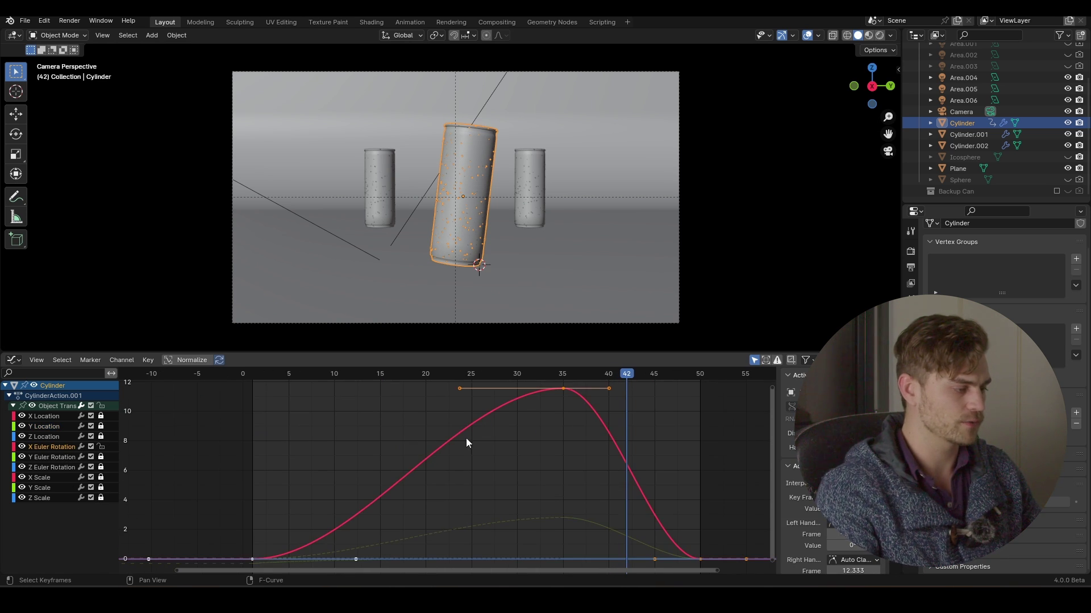
scroll(354, 443, down, 3)
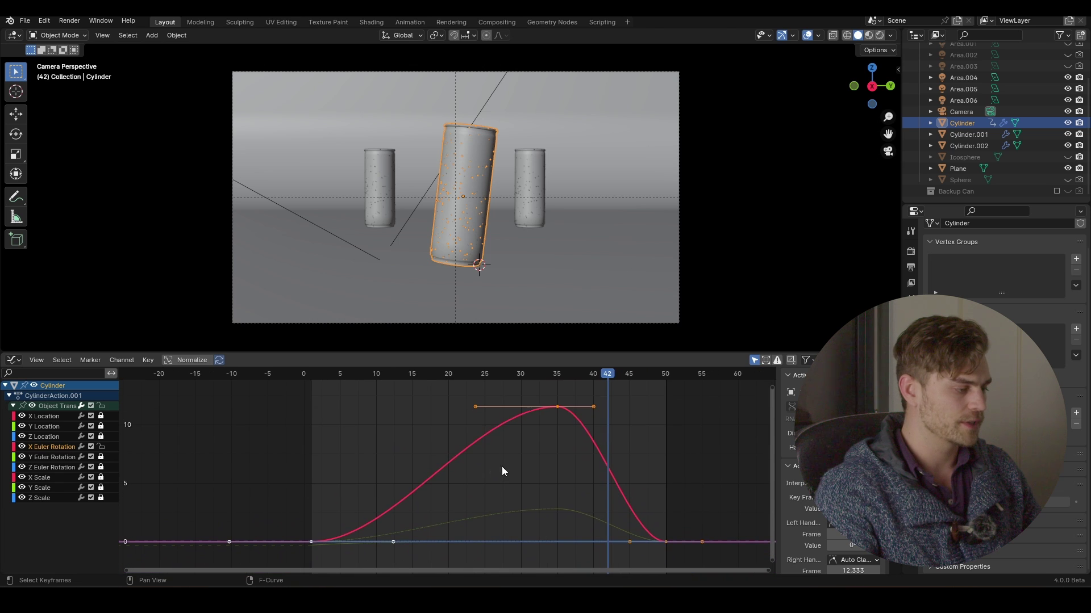
right_click(494, 404)
mouse_move(493, 406)
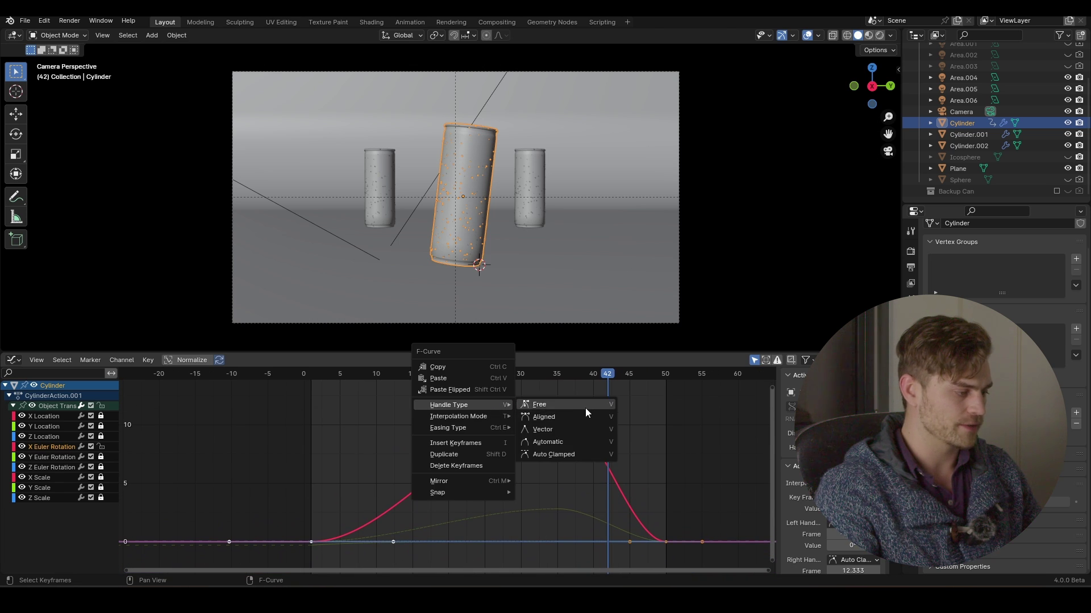
click(586, 406)
Move the incoming handle of the frame 35 X Euler Rotation keyframe horizontally back to about frame 4 while previewing the animation.
click(475, 407)
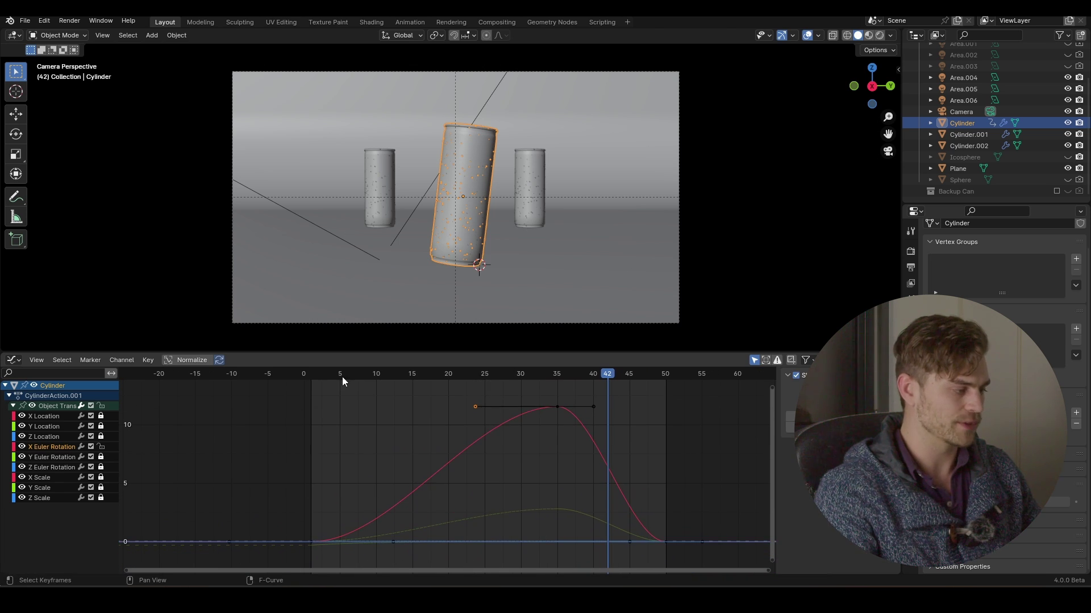
click(313, 373)
key(space)
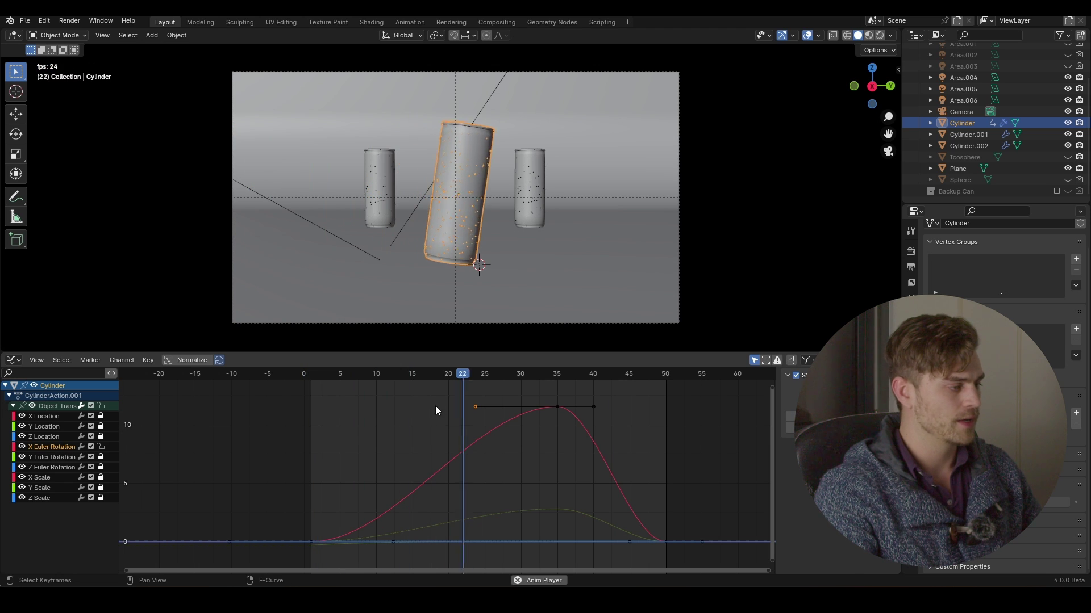
key(g)
key(x)
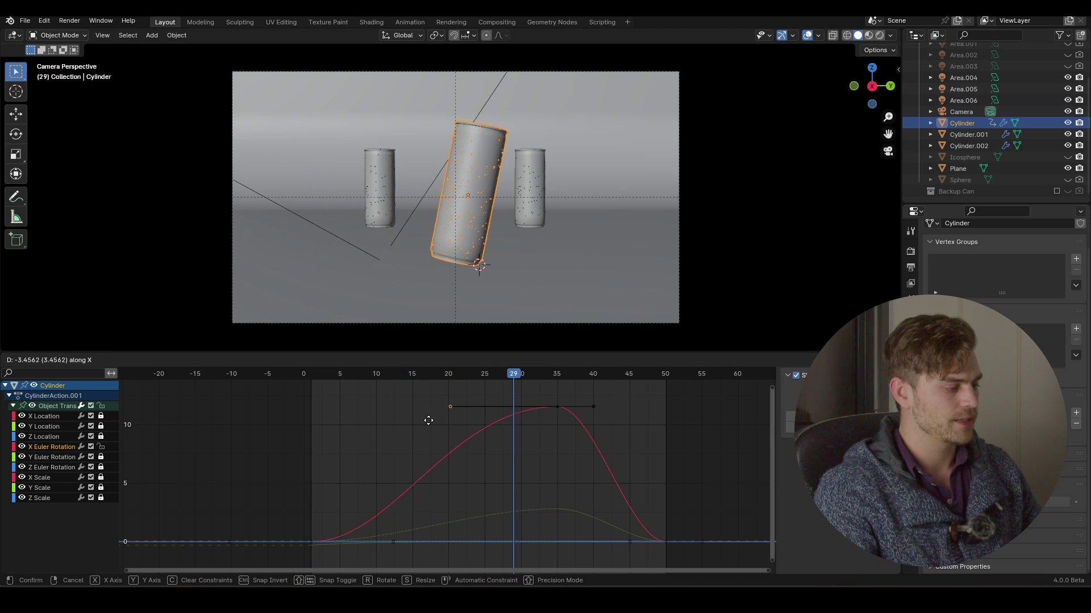
click(315, 411)
Extend the frame 35 rotation keyframe's incoming handle to about frame -2 while replaying the animation, and save the file.
click(311, 372)
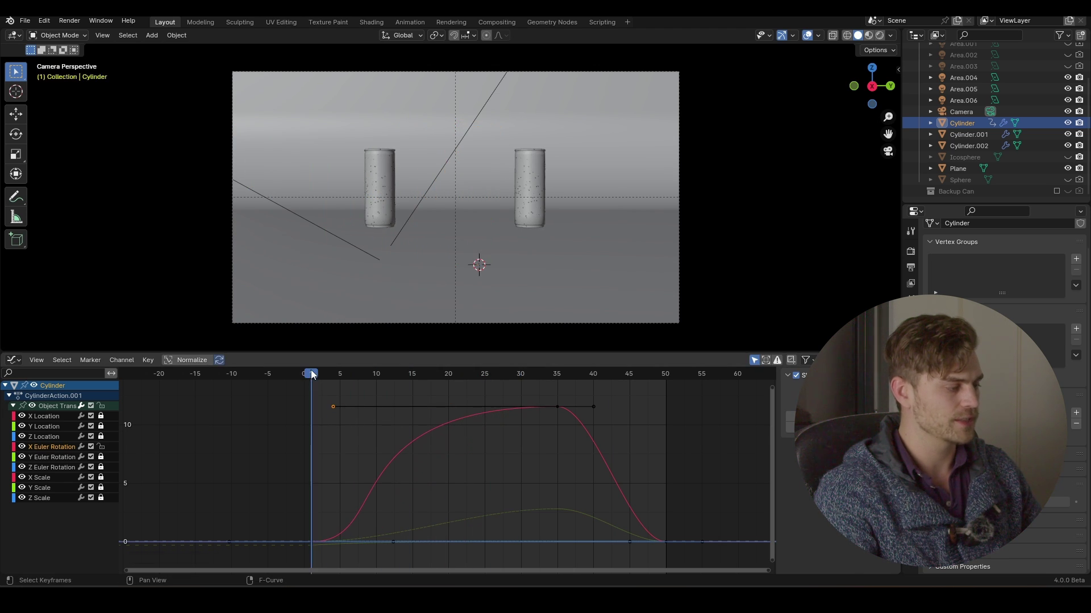
key(space)
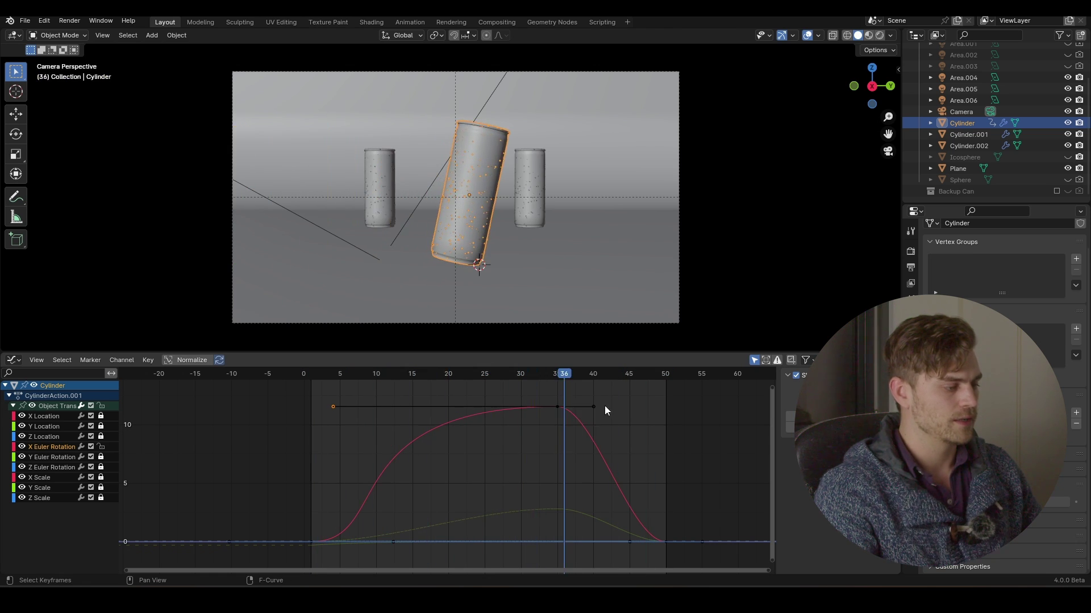
key(Home)
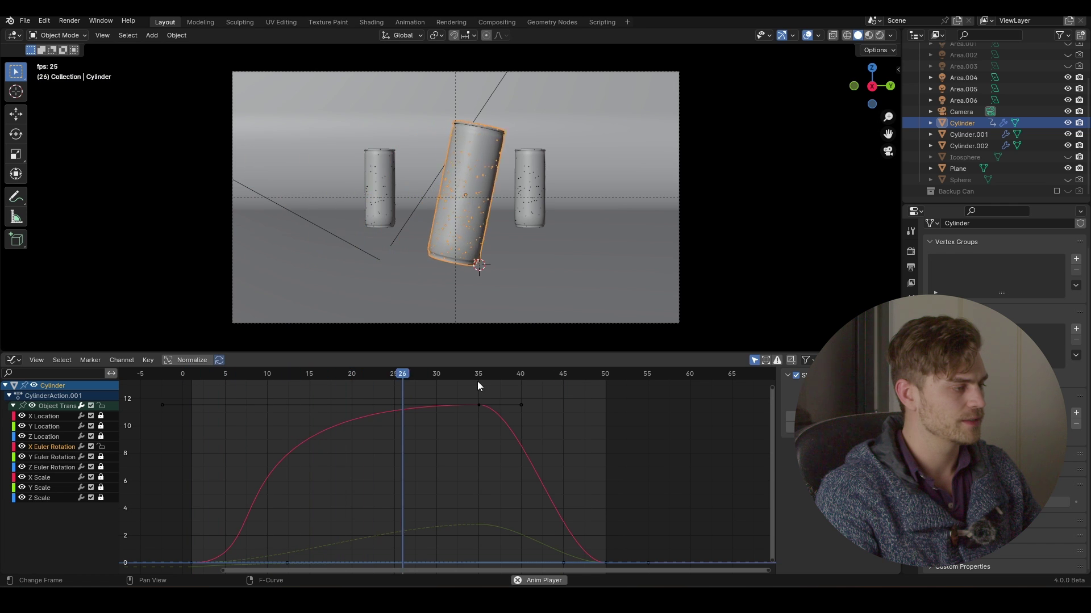
key(Escape)
key(ctrl+s)
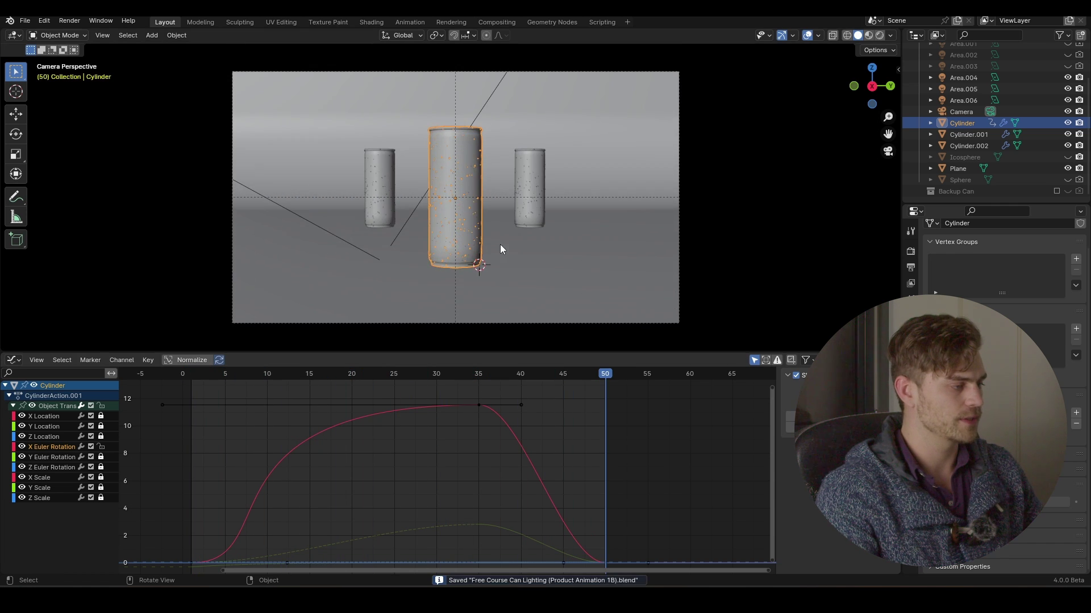
Select the small background can Cylinder.001 and change the Graph Editor area to a Timeline set to frame 50.
click(12, 360)
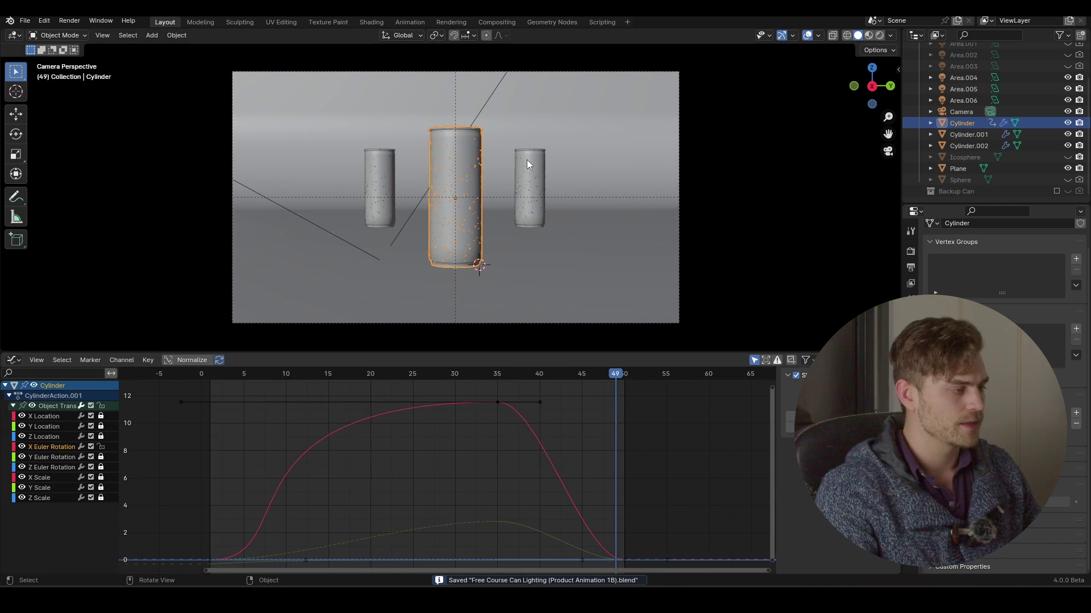
click(526, 164)
click(13, 360)
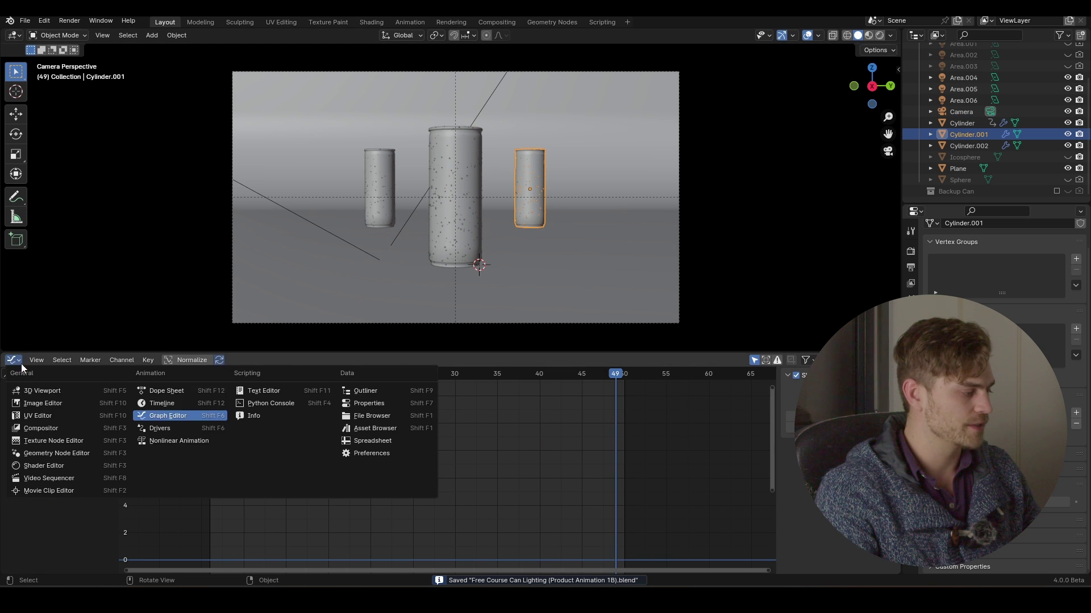
click(189, 405)
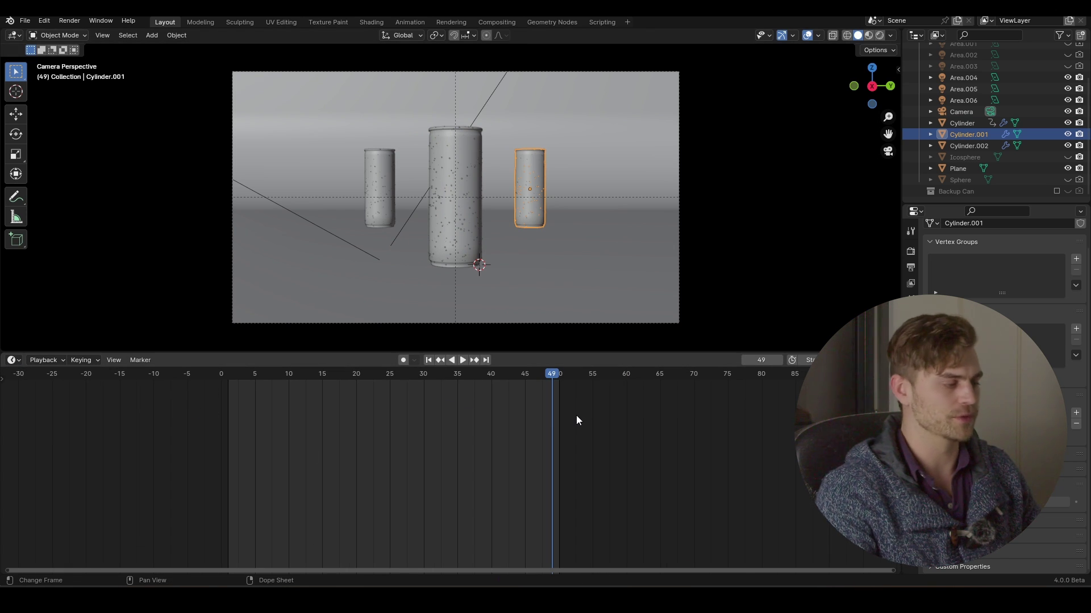
drag(465, 373, 560, 387)
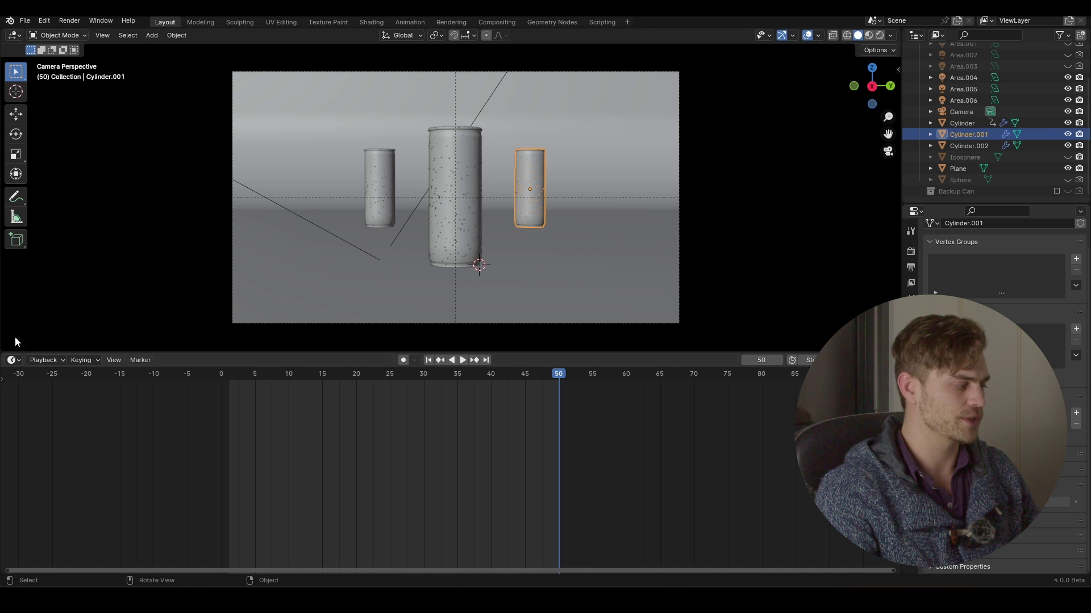
click(14, 360)
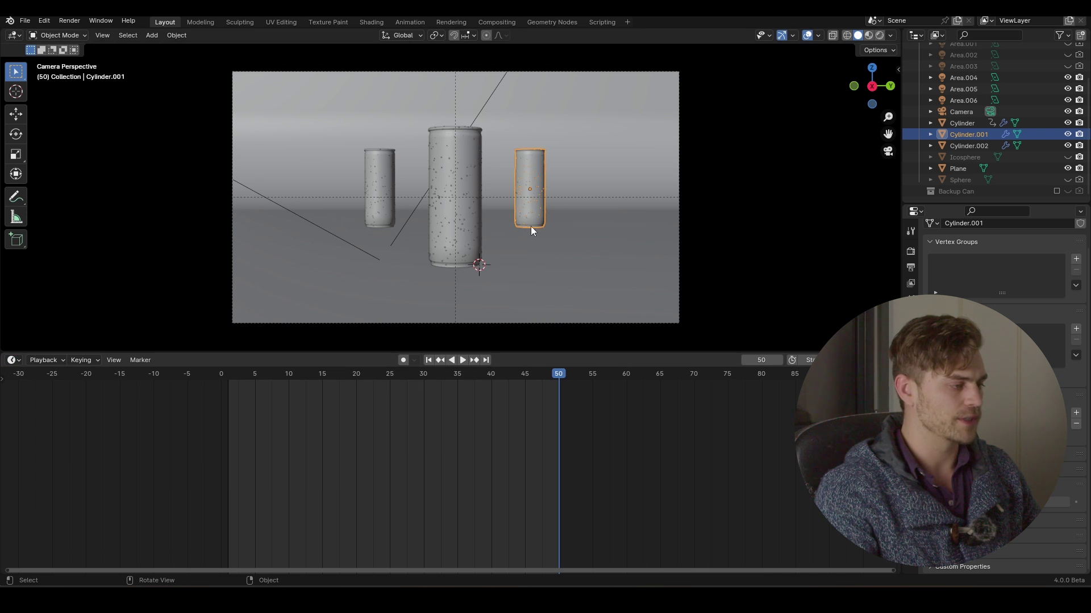
Select the large main can, extend the animation's end frame to about 54, and play back its motion.
click(14, 359)
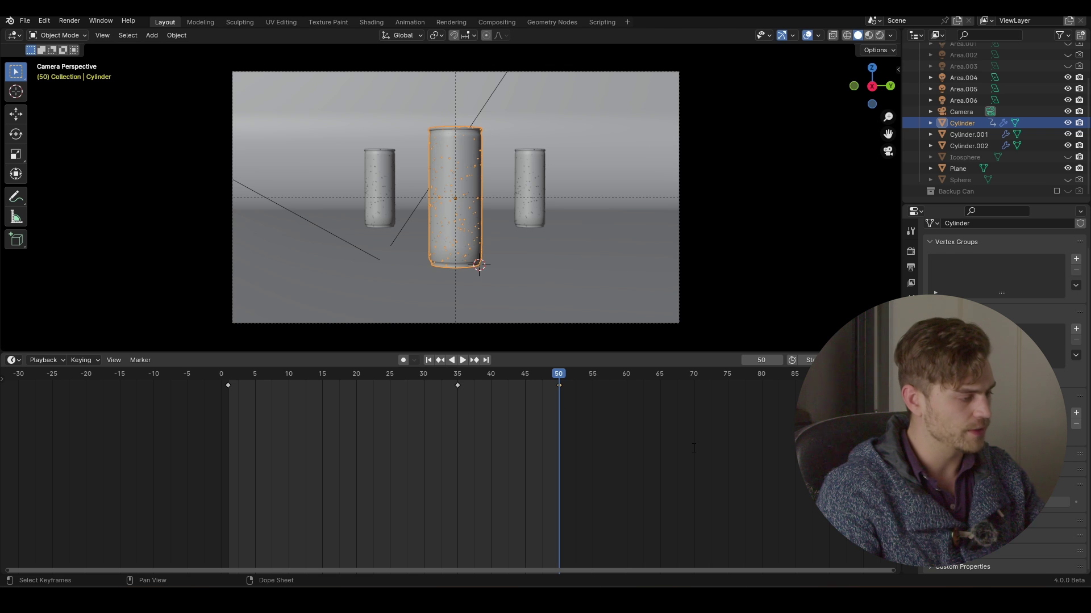
key(Return)
key(space)
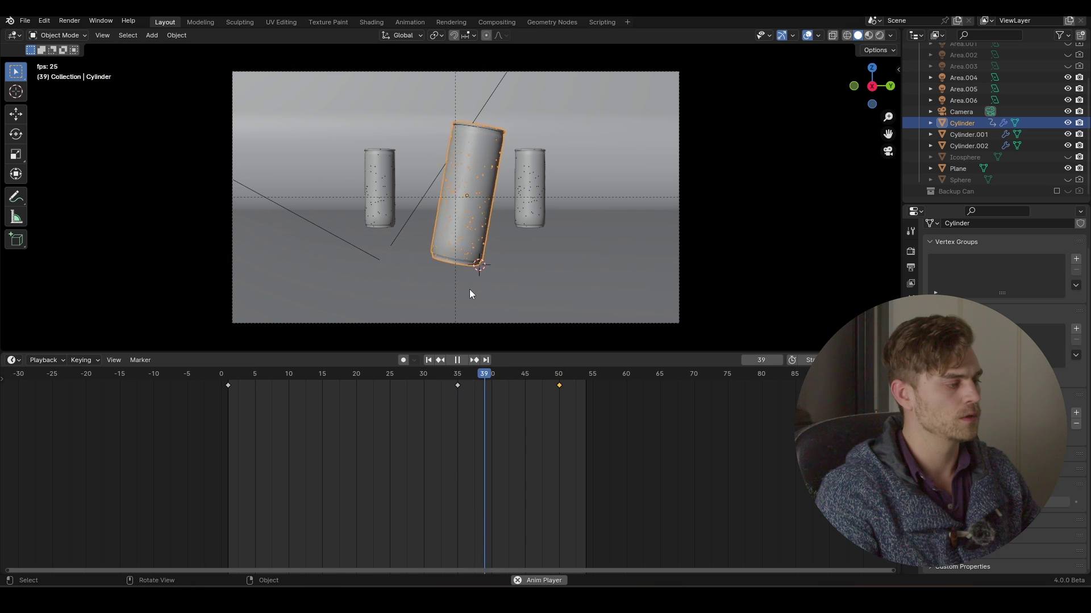
key(space)
Shift the main can's keyframes at frames 35 and 50 about 10 frames earlier and preview the timing.
drag(460, 372, 453, 397)
key(g)
key(Return)
key(space)
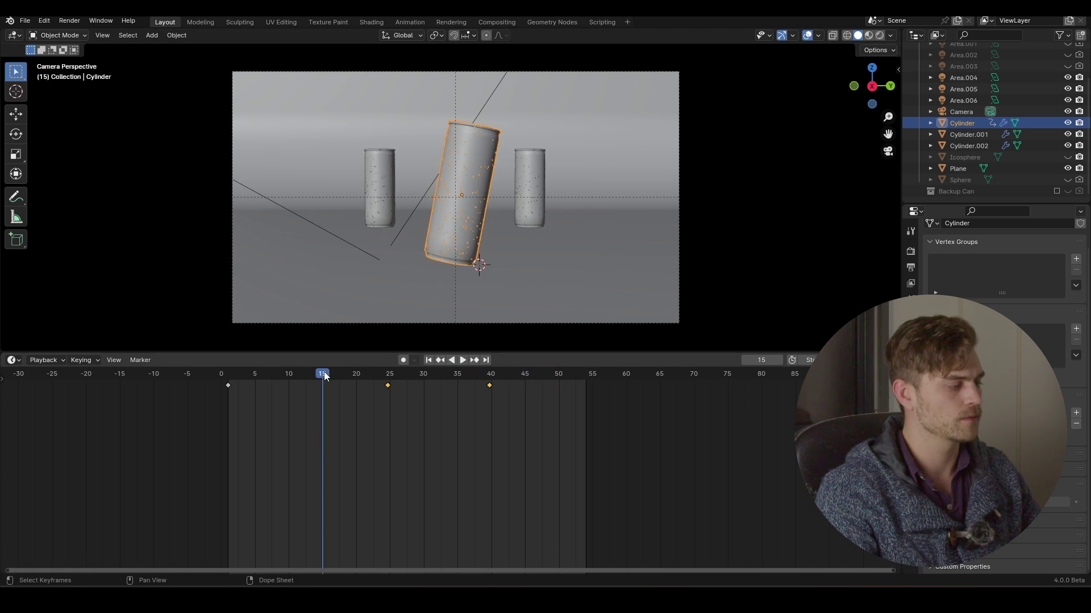
key(space)
click(226, 376)
key(i)
key(space)
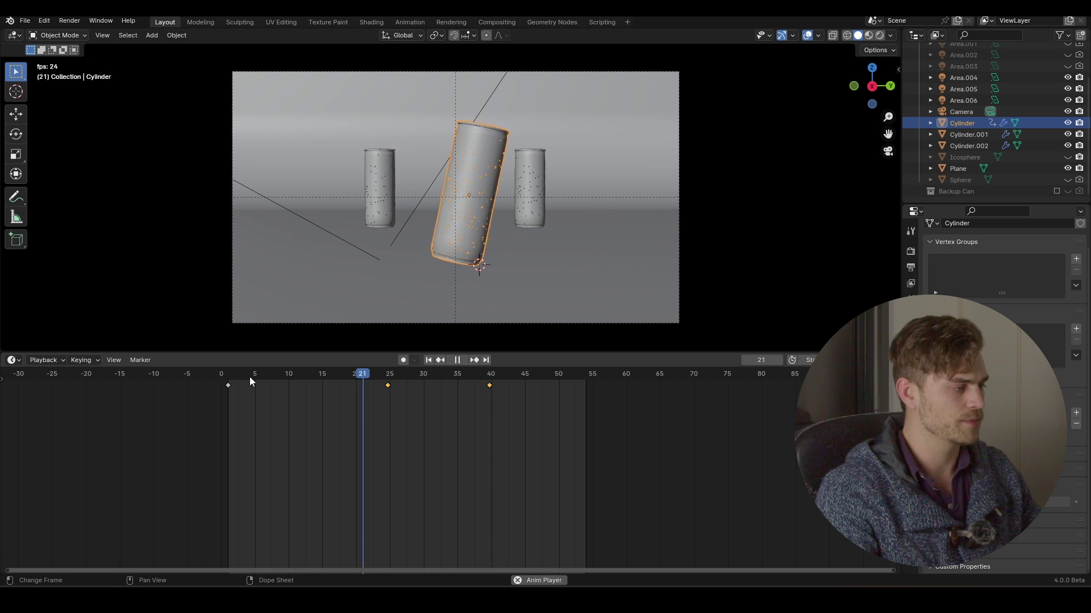
key(space)
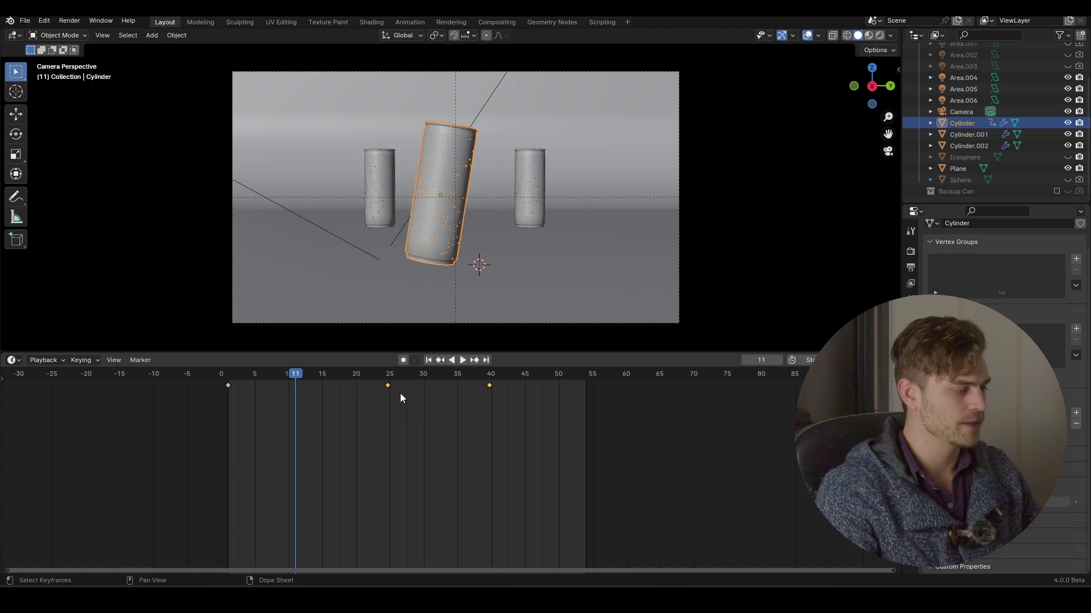
Align the main can's two shifted keyframes exactly to frames 25 and 40 and replay the animation.
key(g)
right_click(402, 395)
key(shift+Left)
key(space)
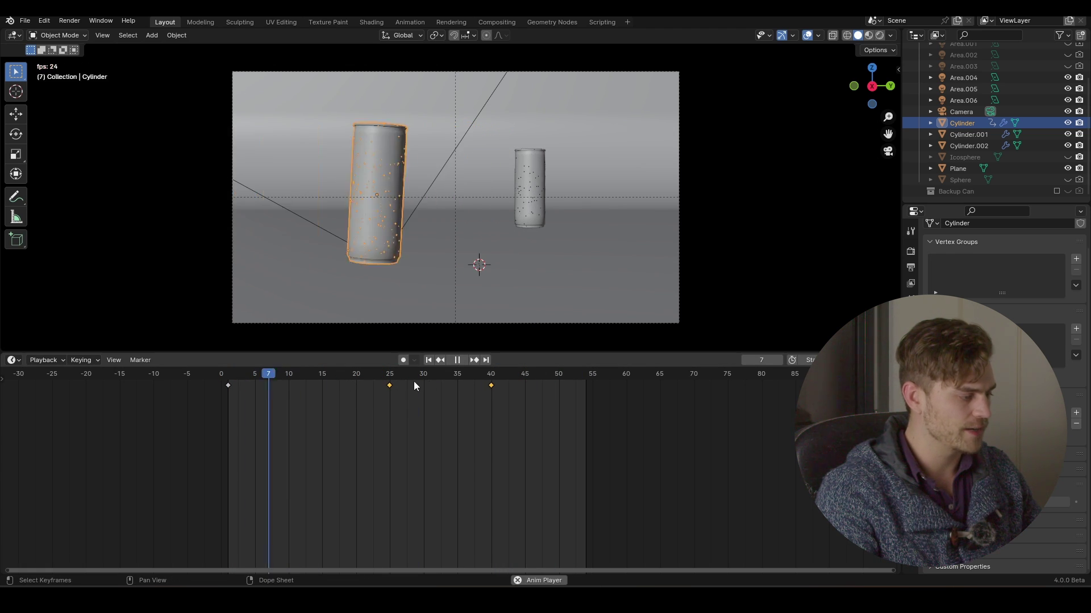
key(ctrl+z)
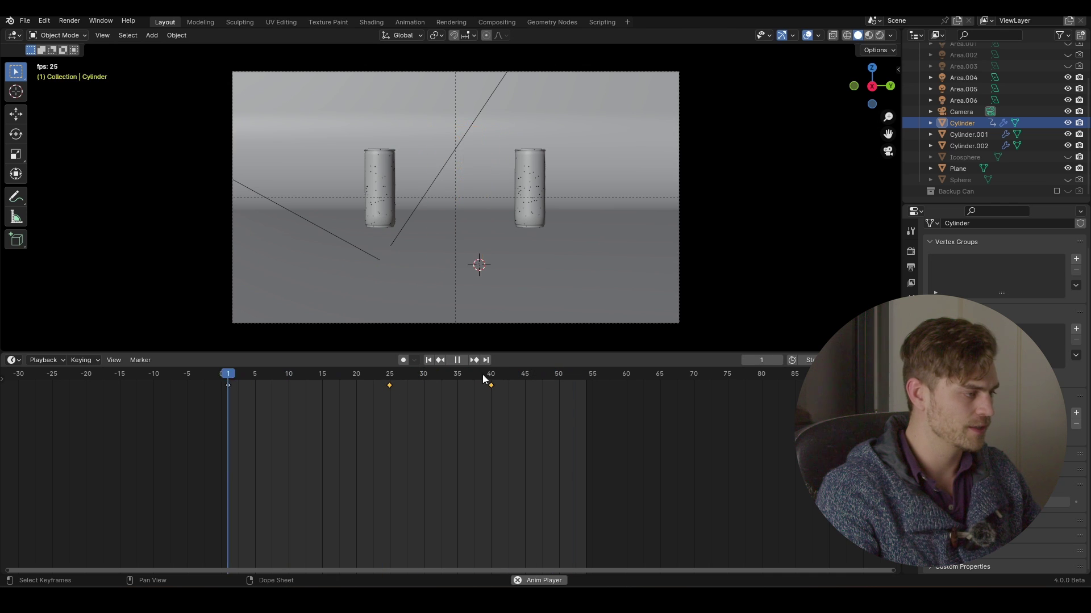
key(ctrl+shift+z)
key(space)
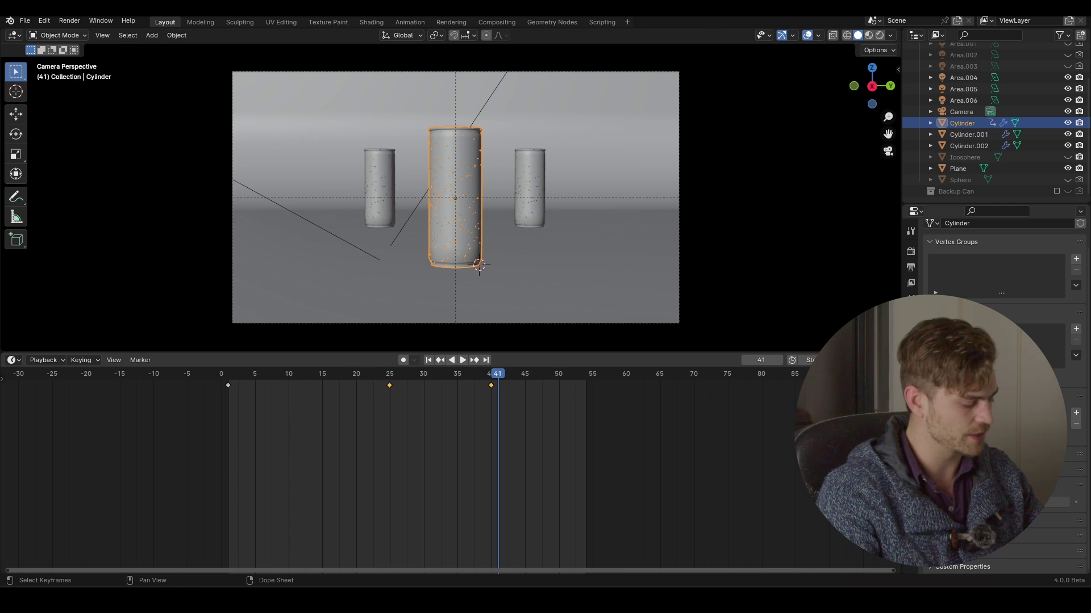
Set the animation's end frame to 50, save the file, and replay the shortened animation.
key(ctrl+s)
click(359, 373)
key(space)
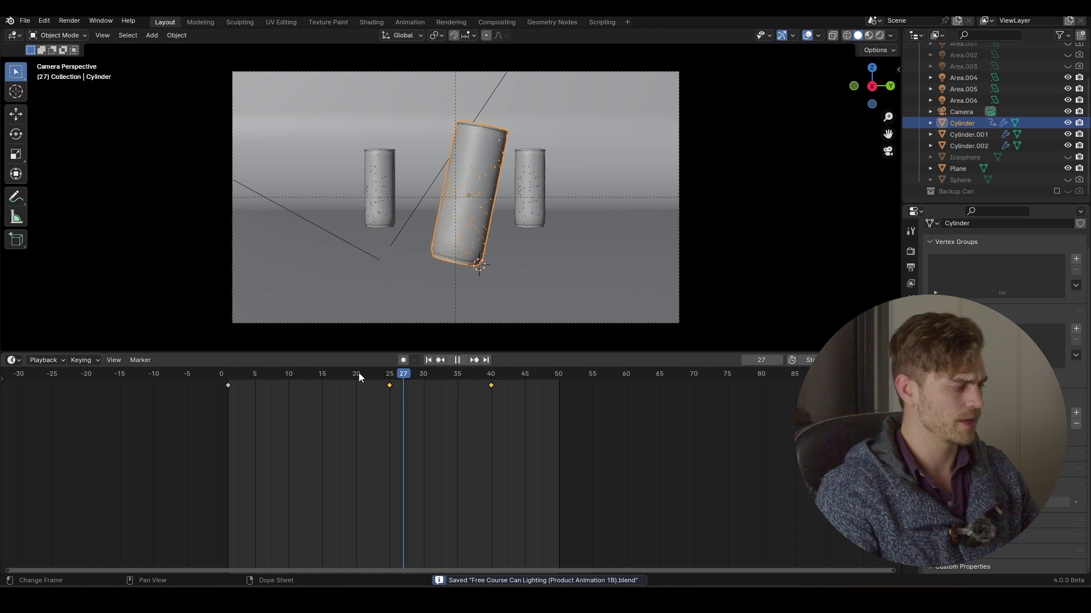
click(237, 385)
key(space)
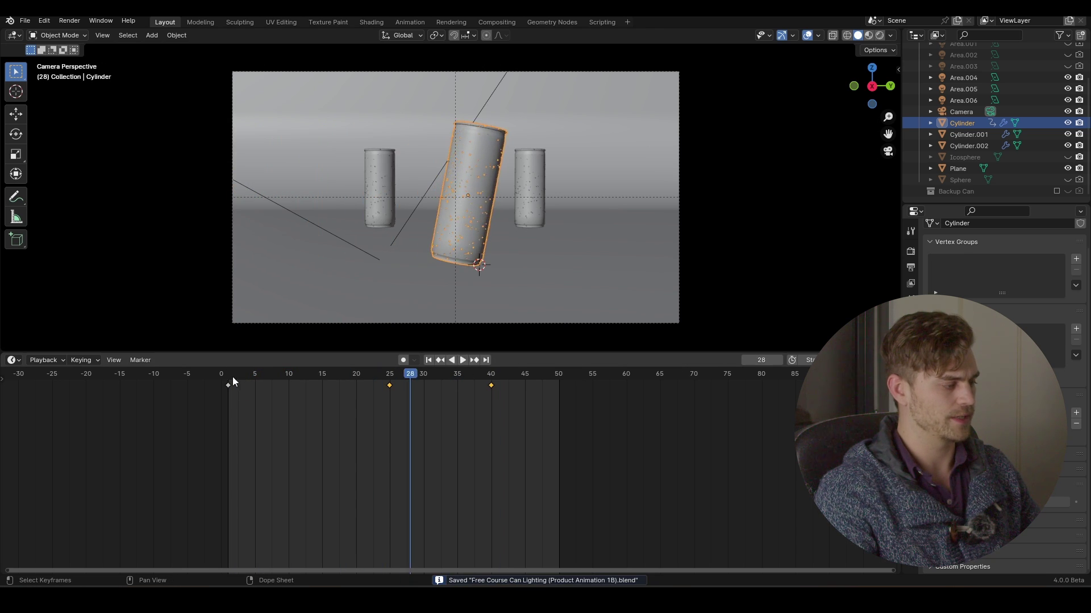
Render a test image of frame 7 to examine the motion blur on the main can, and close the render.
drag(233, 377, 270, 389)
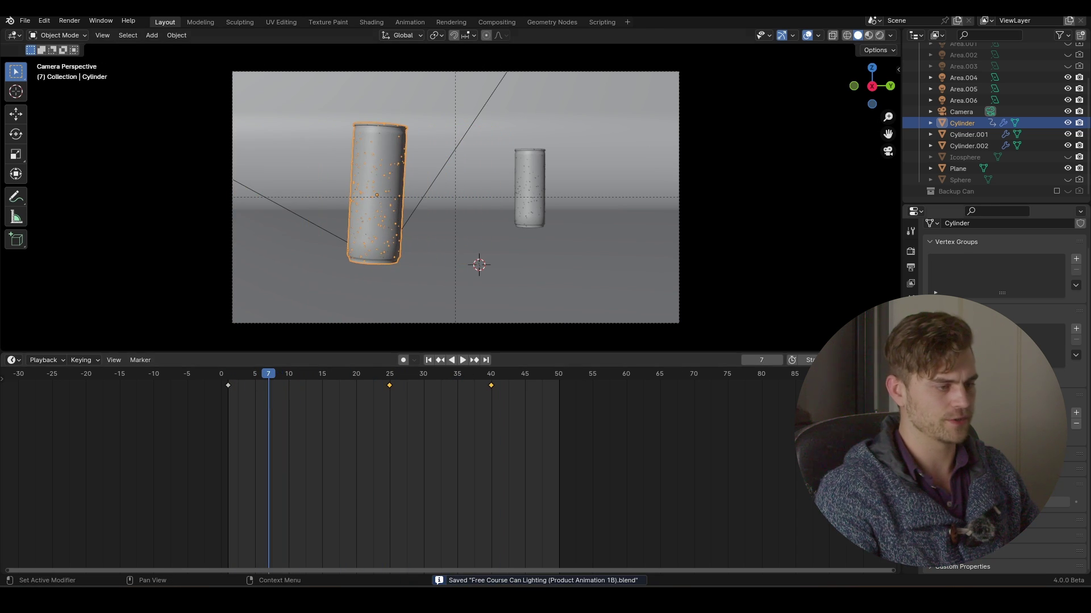
click(911, 269)
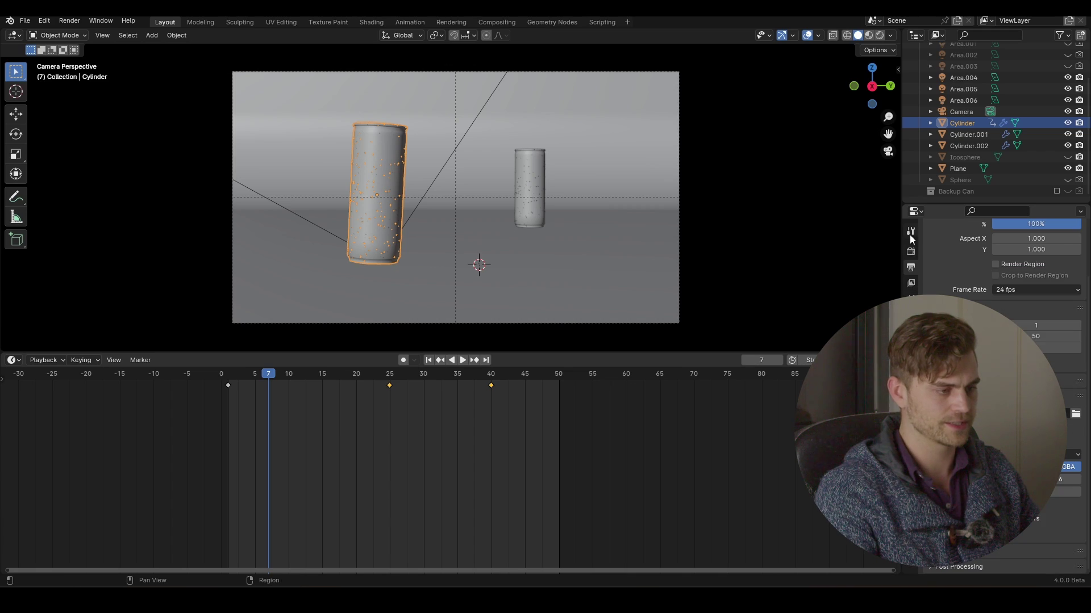
click(910, 251)
scroll(999, 267, down, 2)
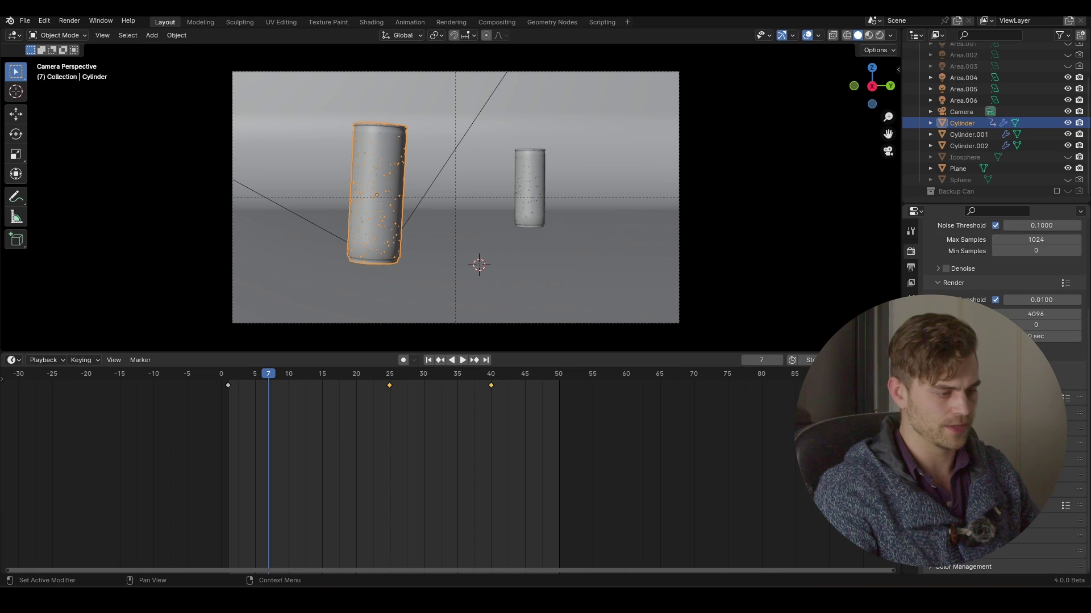
click(70, 21)
click(86, 31)
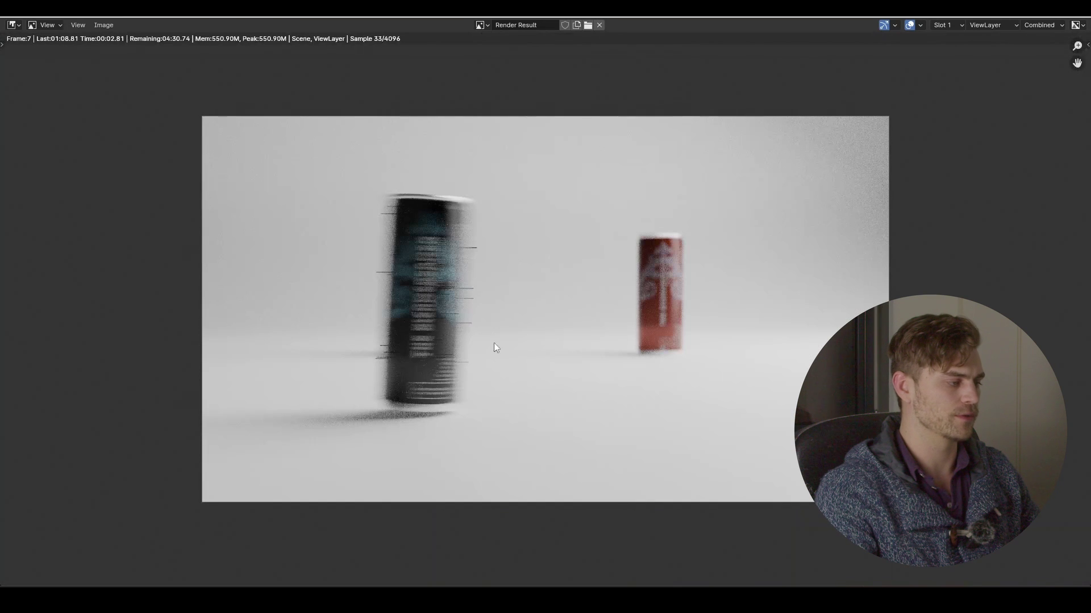
key(Escape)
Play the animation through once more and save the file, keeping the main can selected.
key(space)
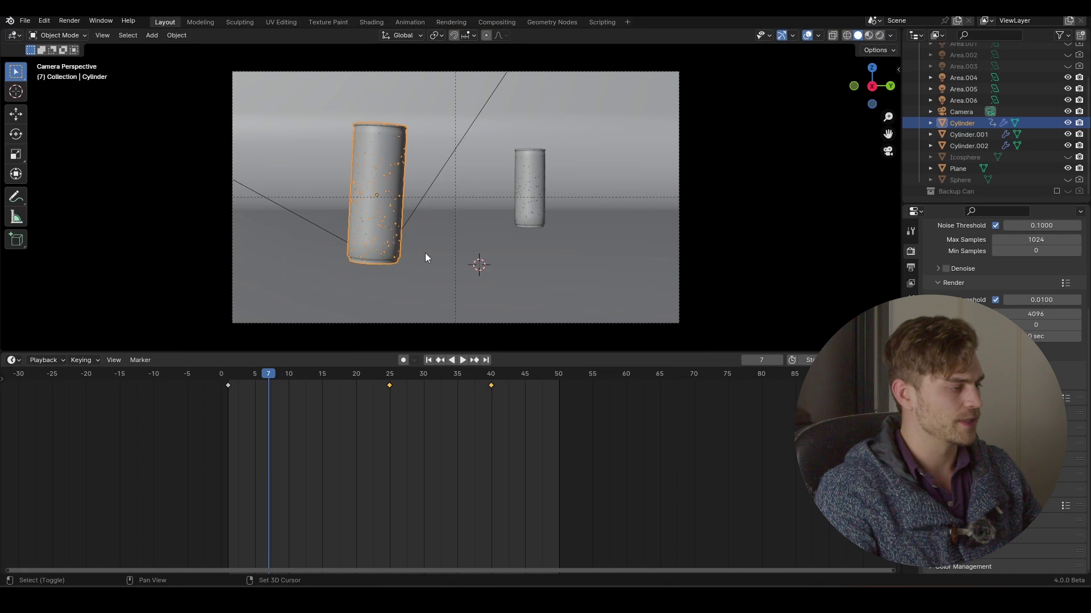
key(space)
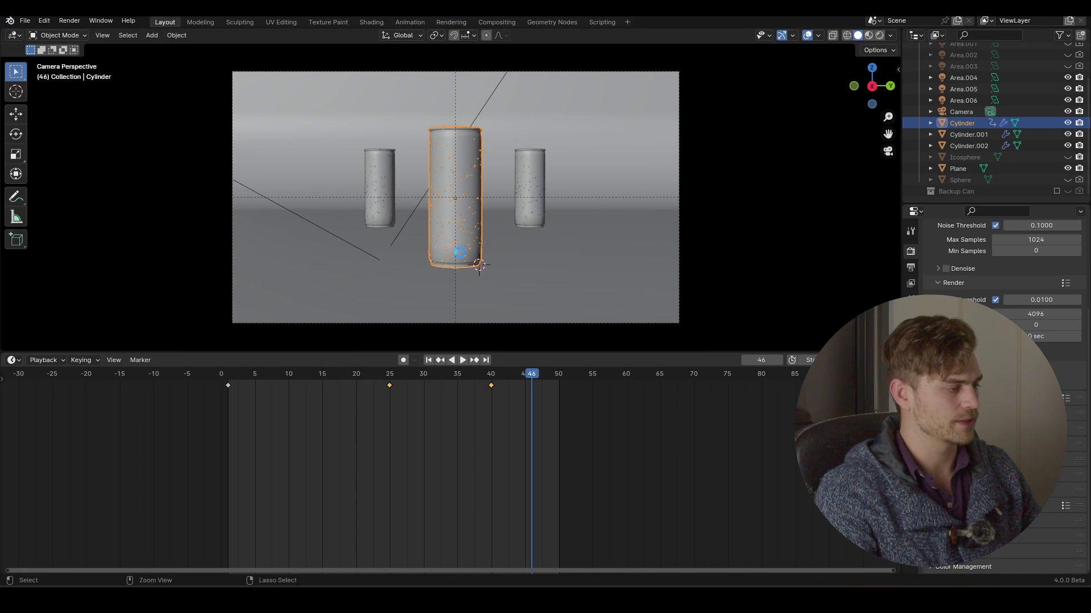
key(ctrl+s)
click(528, 166)
key(ctrl+z)
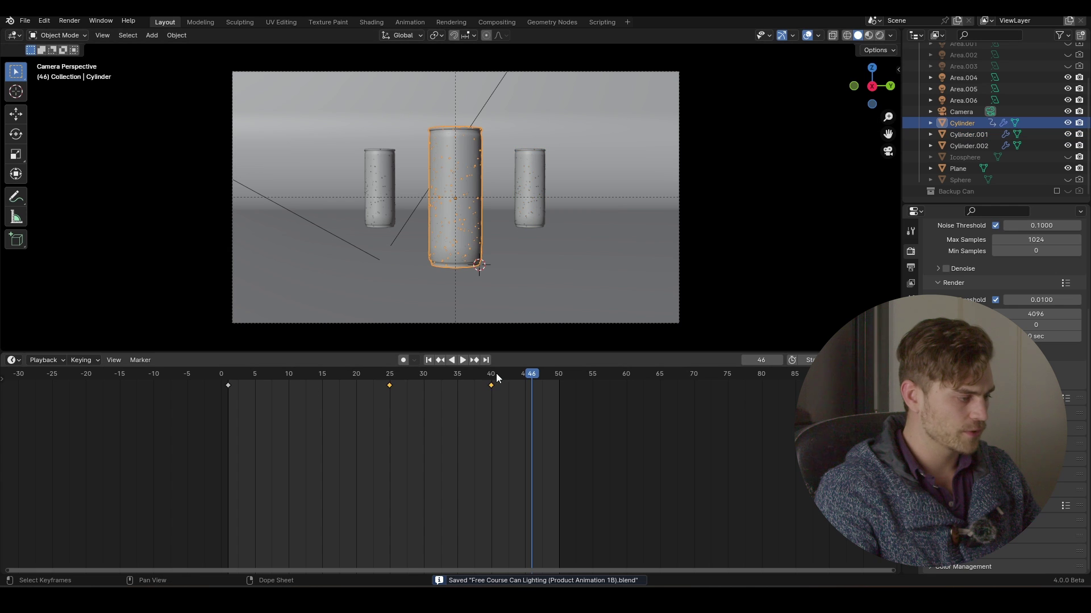
Insert Location, Rotation & Scale keyframes at frame 40 on both background cans, Cylinder.002 and Cylinder.001.
click(380, 165)
key(i)
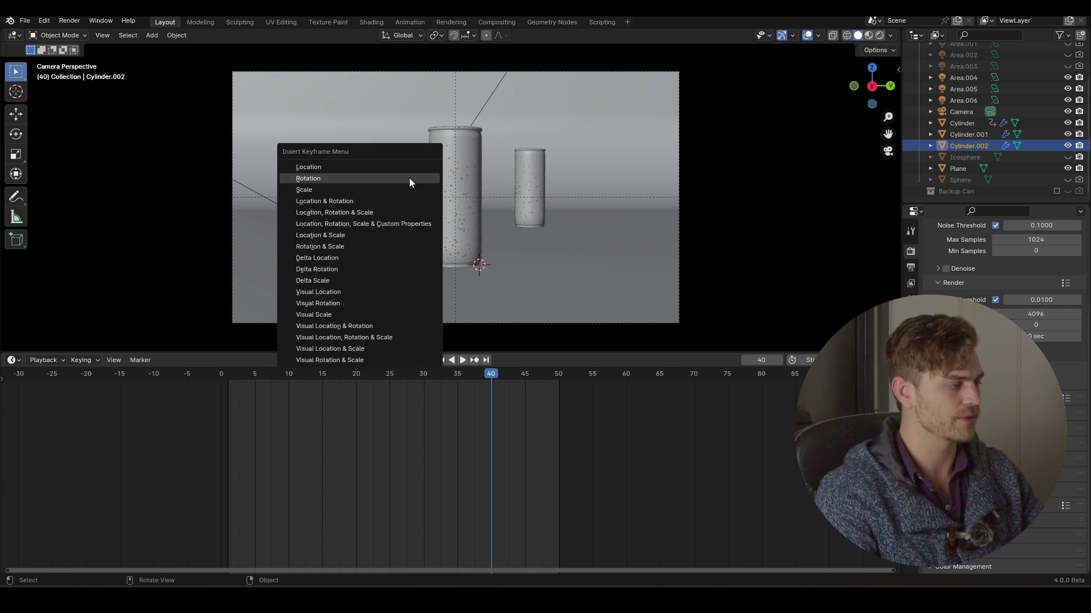
click(386, 213)
click(538, 182)
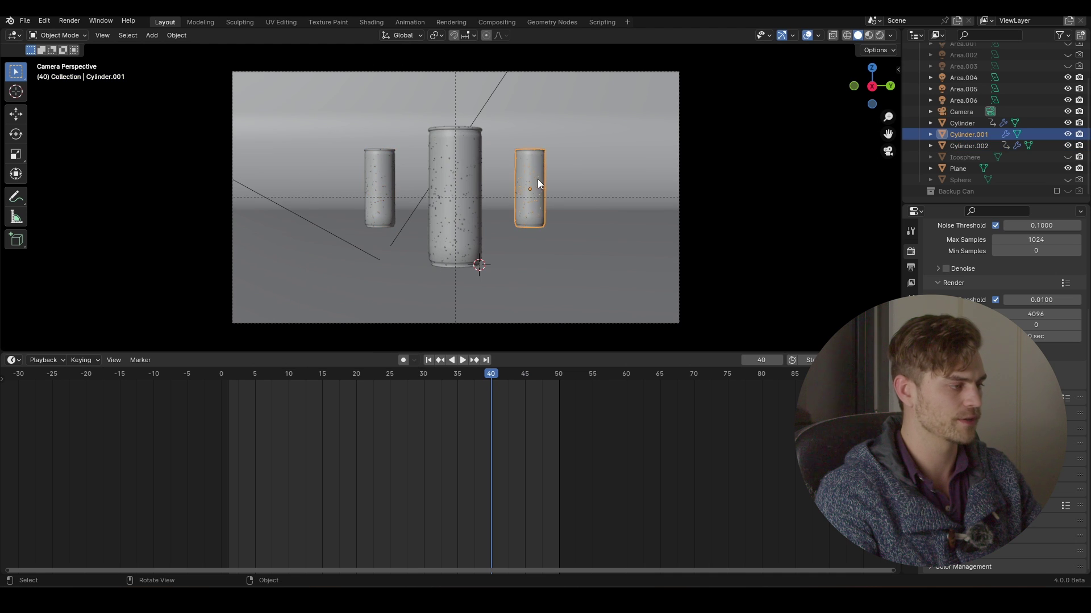
key(i)
click(534, 177)
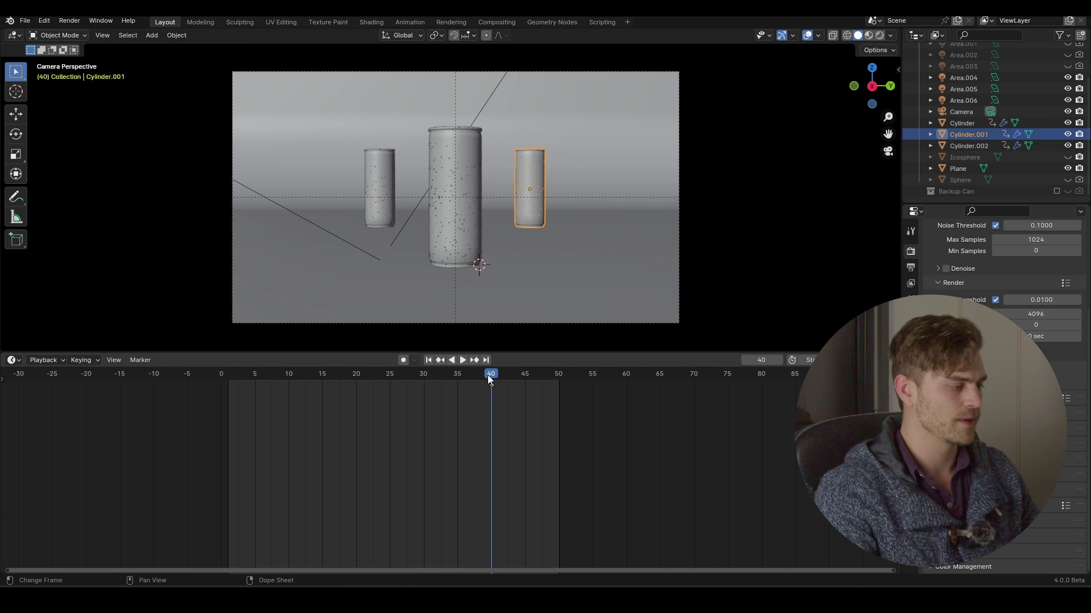
At frame 1, move Cylinder.001 about 0.21 m in Y and 0.34 m in Z out of the camera view and rotate it about 51°.
drag(488, 375, 230, 380)
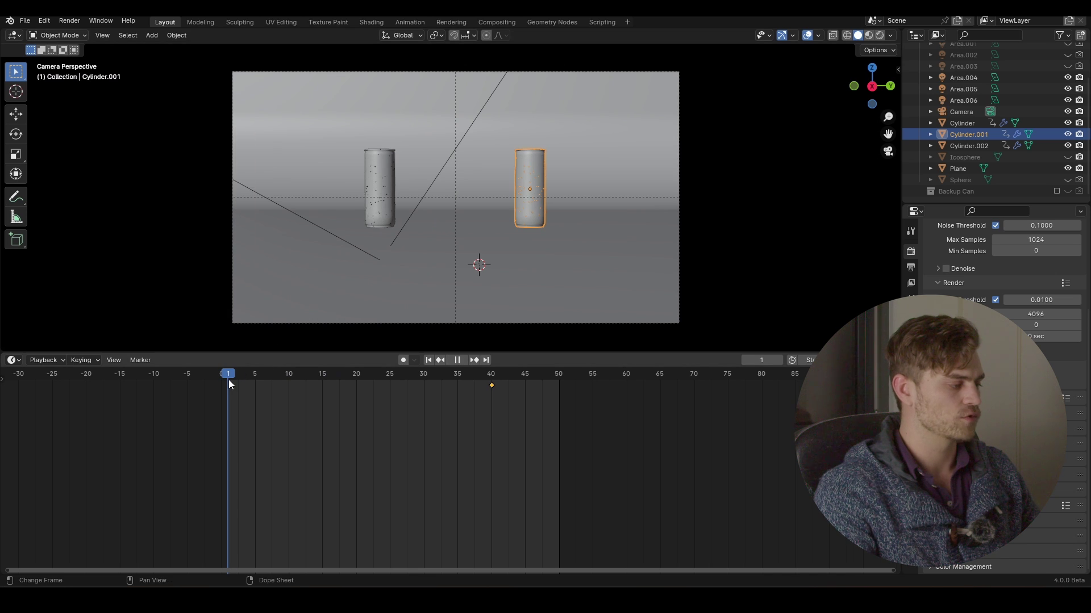
key(g)
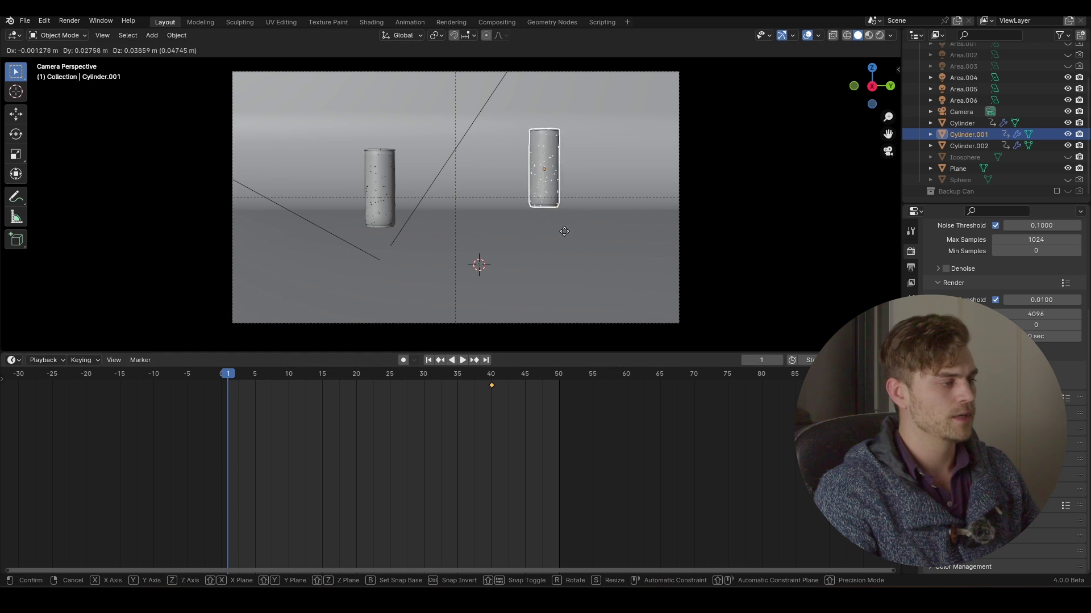
click(653, 83)
key(r)
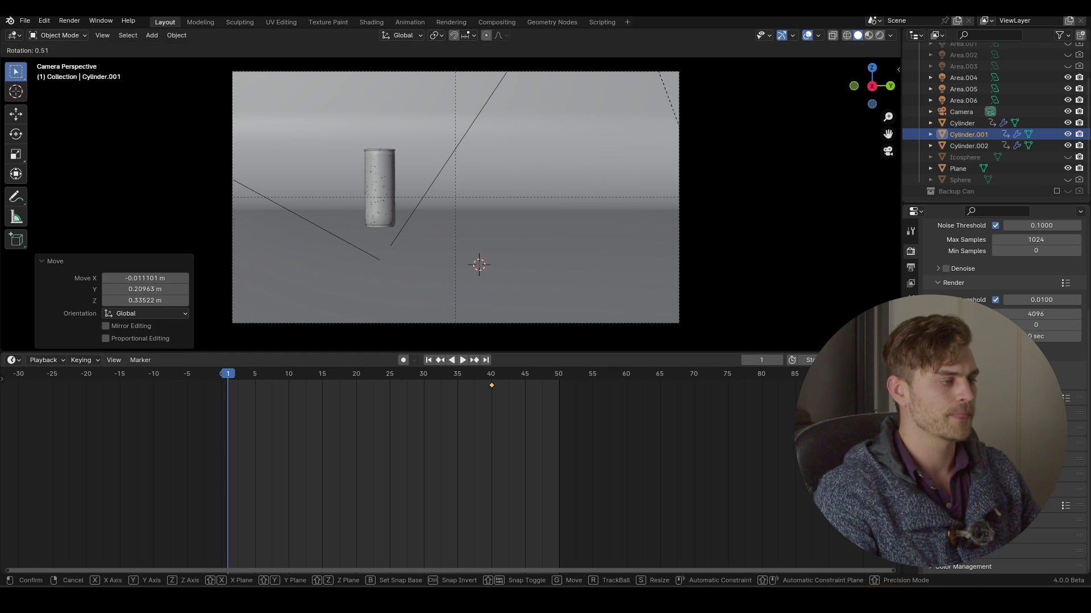
click(570, 142)
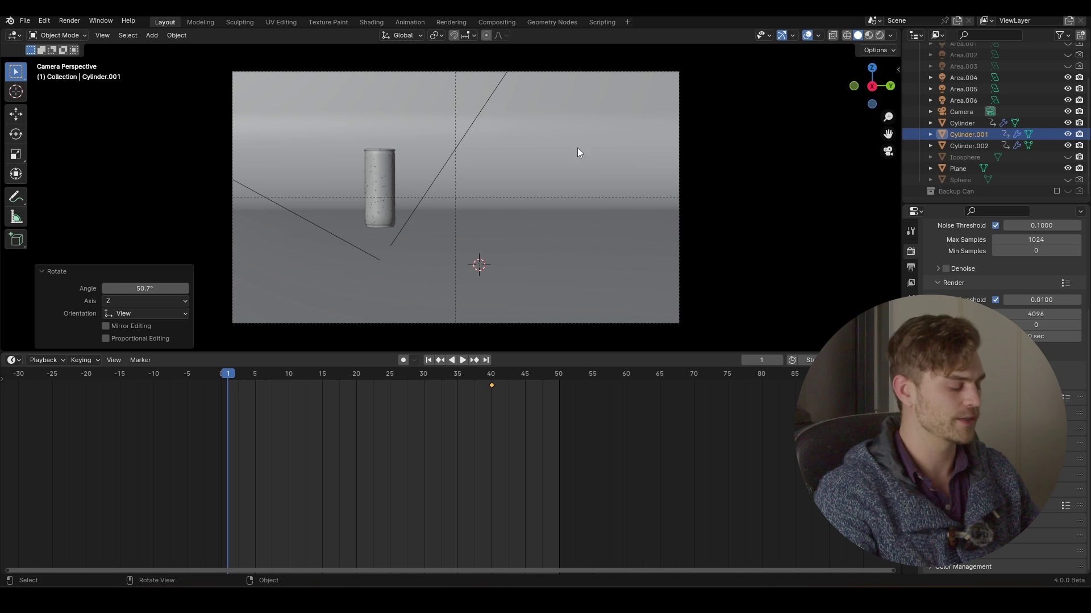
Leave the camera view to check Cylinder.001's raised, tilted pose, and keyframe it at frame 1.
key(KP_0)
scroll(601, 179, down, 3)
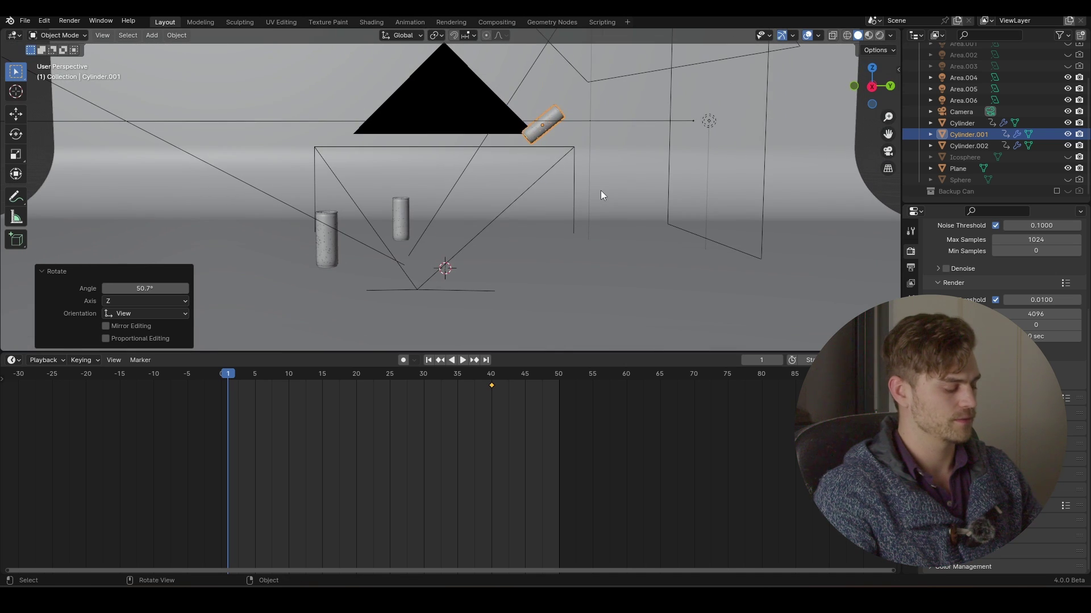
key(i)
click(601, 192)
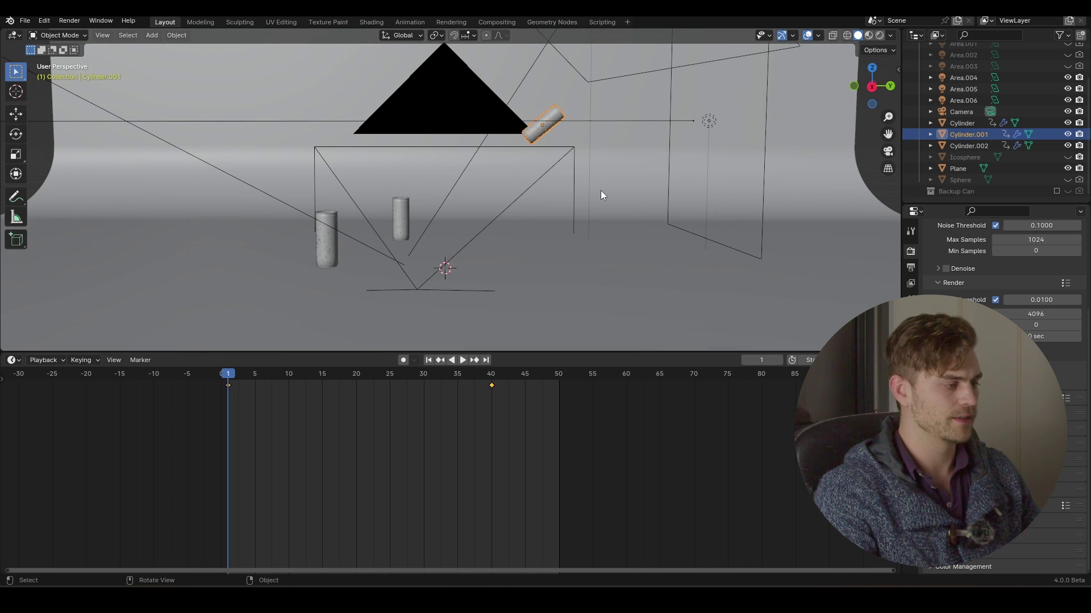
At frame 1, raise Cylinder.002 about 0.4 m, tilt it opposite to Cylinder.001, and keyframe this pose.
click(401, 219)
key(g)
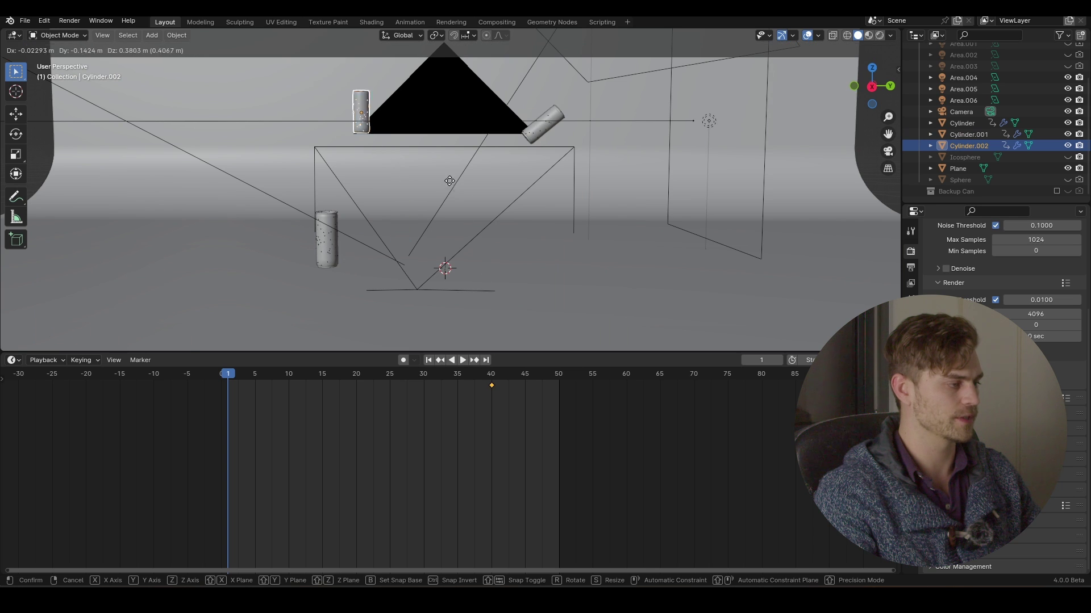
click(448, 180)
key(r)
click(462, 182)
key(r)
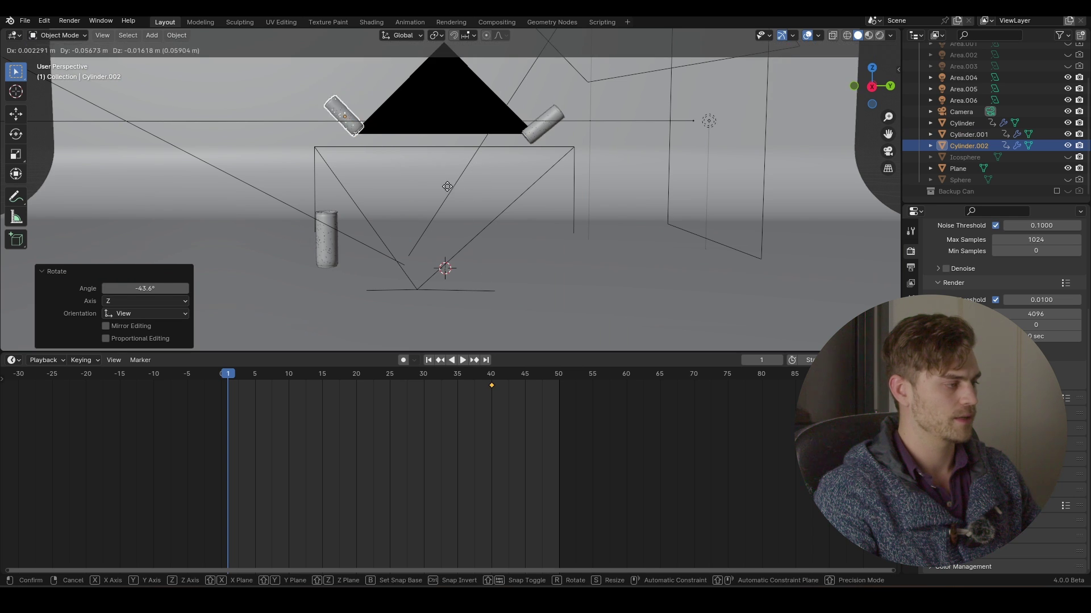
click(428, 199)
key(i)
click(431, 203)
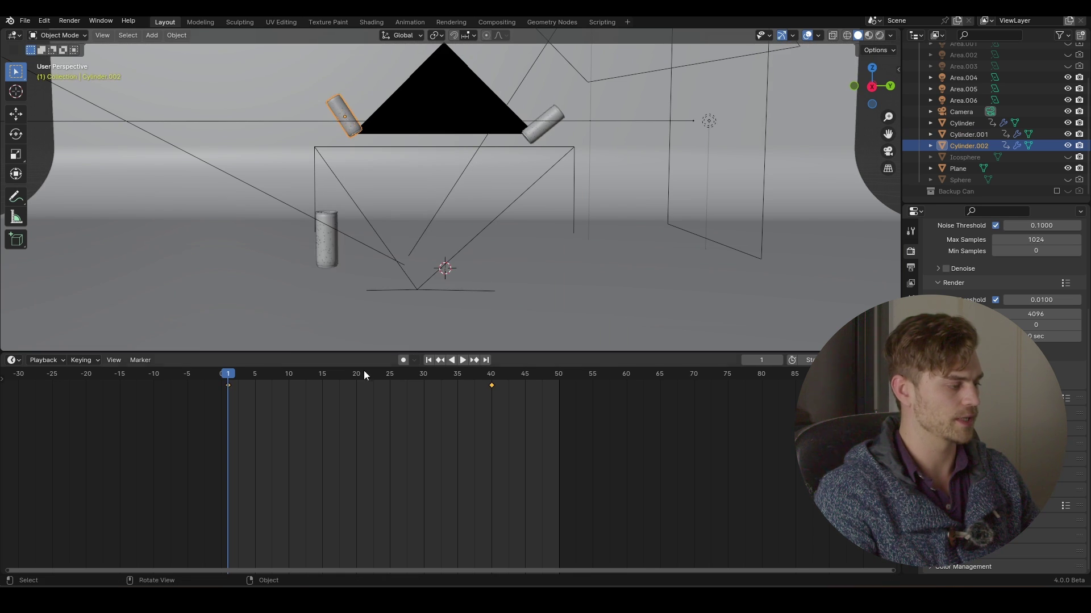
Play the falling background cans, check them through the camera, and save the file.
key(space)
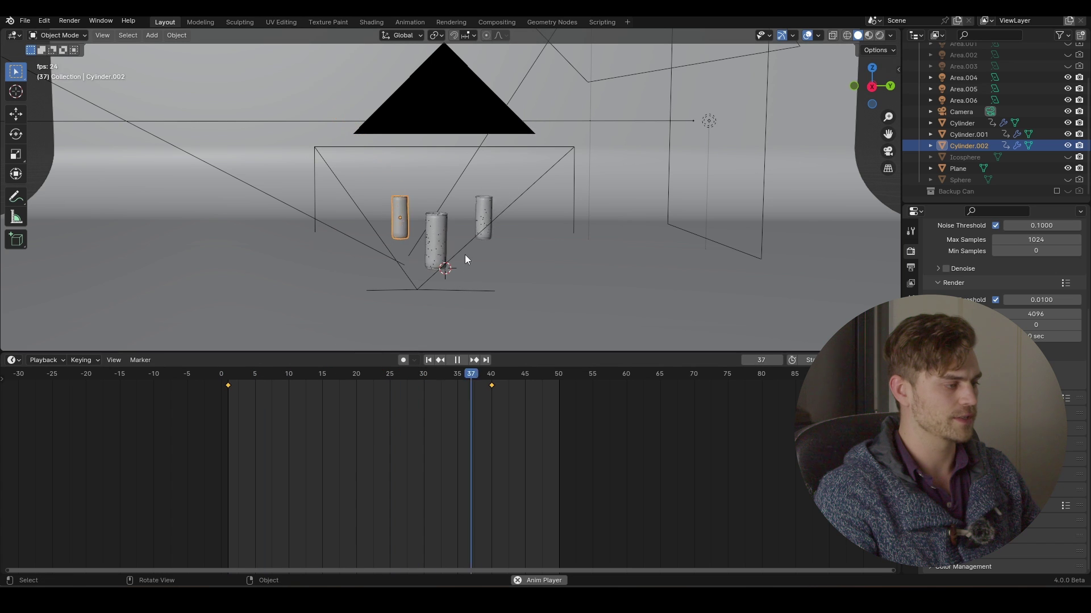
key(KP_0)
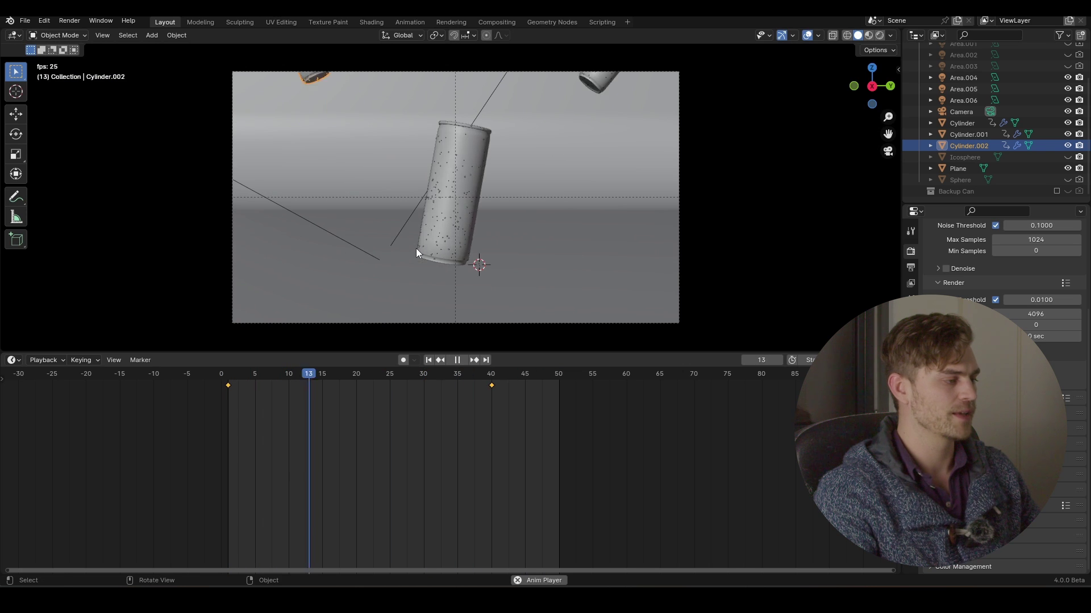
key(space)
key(ctrl+s)
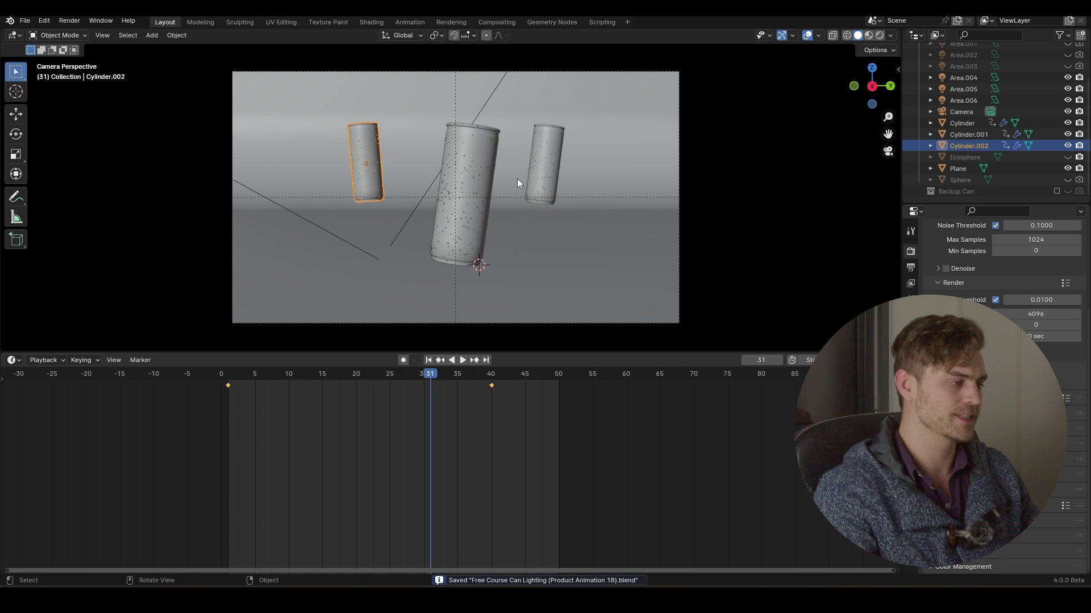
Go to frame 20, select Cylinder.001, and change the Timeline area to the Graph Editor.
drag(422, 373, 356, 376)
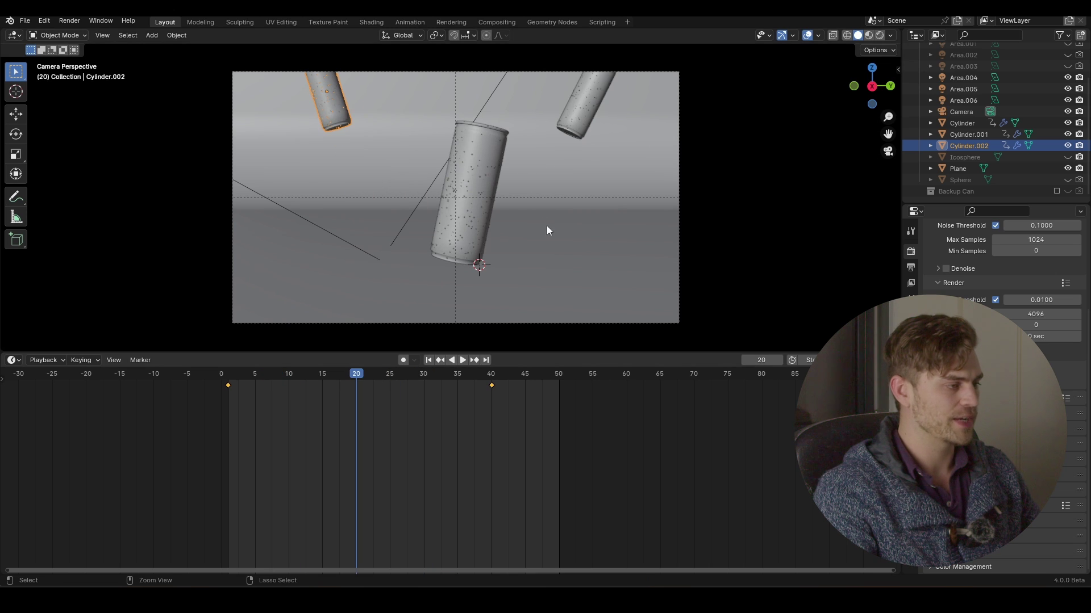
click(585, 108)
click(13, 360)
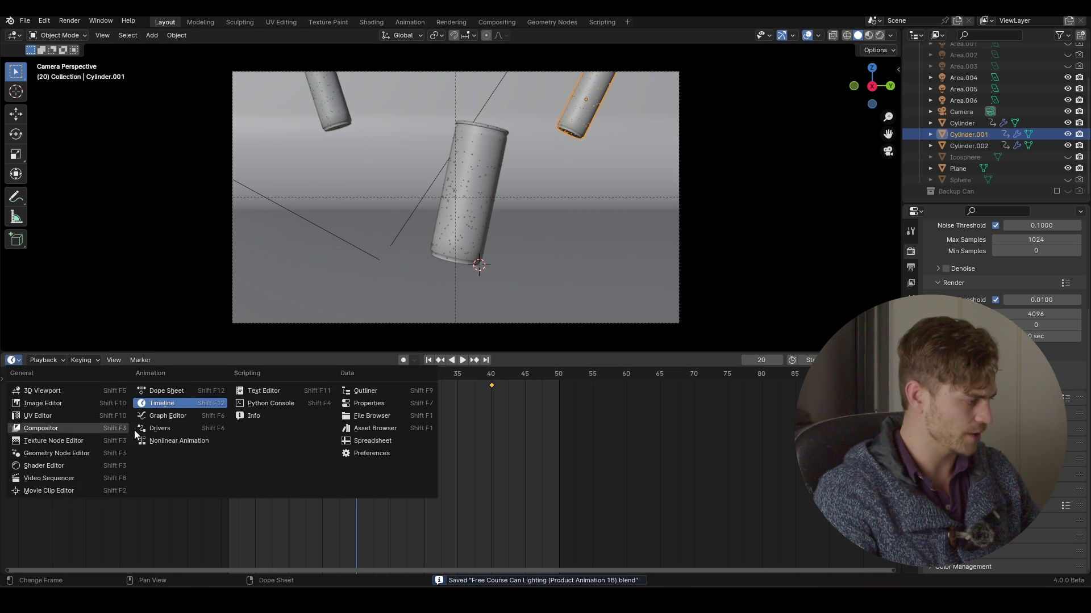
click(169, 415)
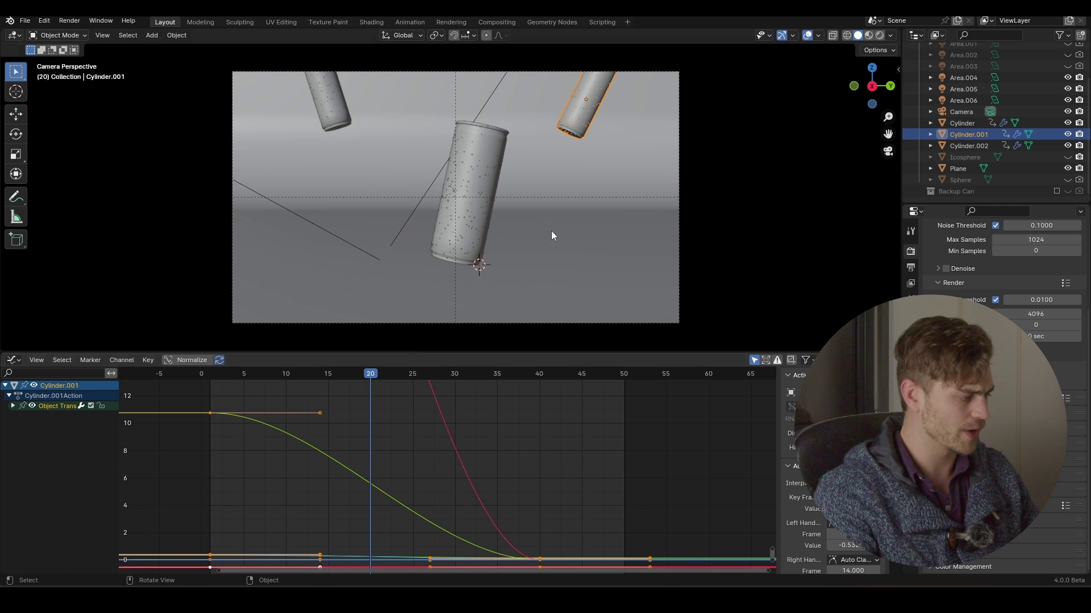
Preview frame 20 in rendered shading, save the file, and return to solid shading.
click(878, 35)
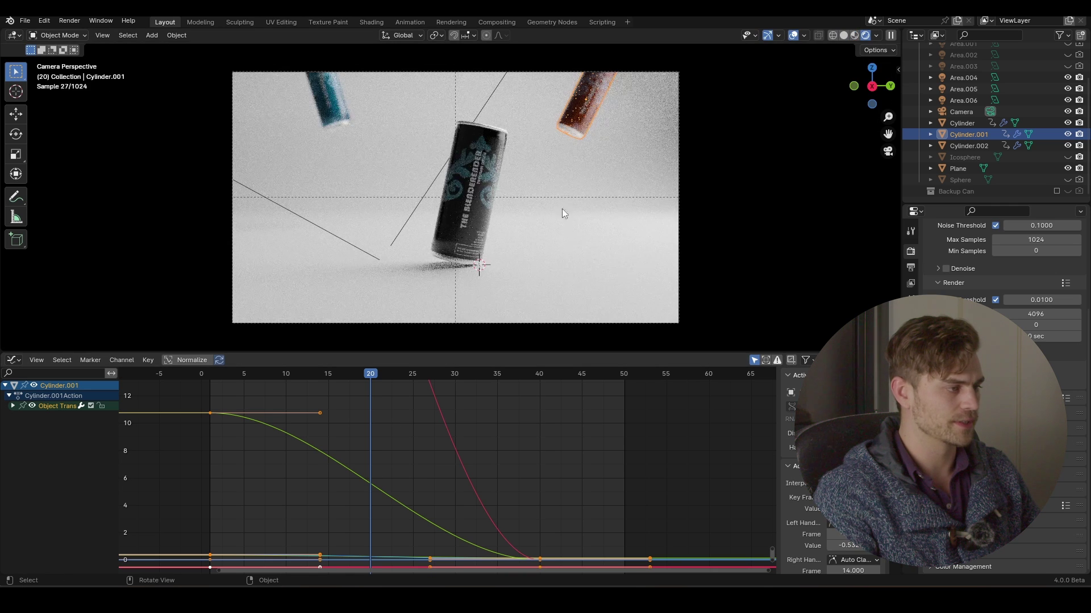
key(ctrl+s)
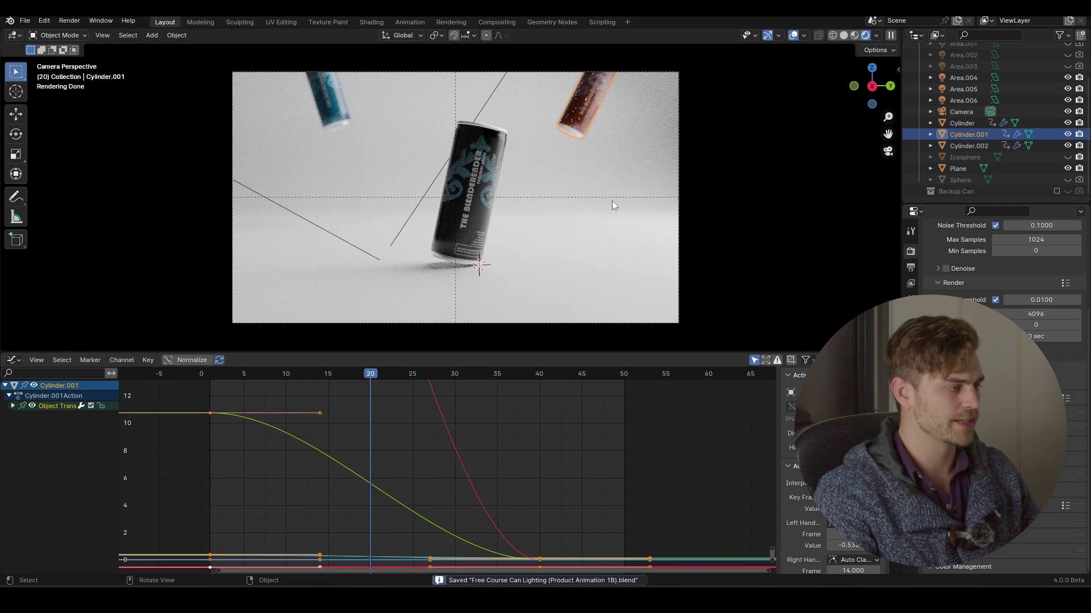
click(847, 34)
Expand Cylinder.001's transform channels, lock all except Z Location, and frame that curve.
scroll(438, 504, down, 4)
click(13, 405)
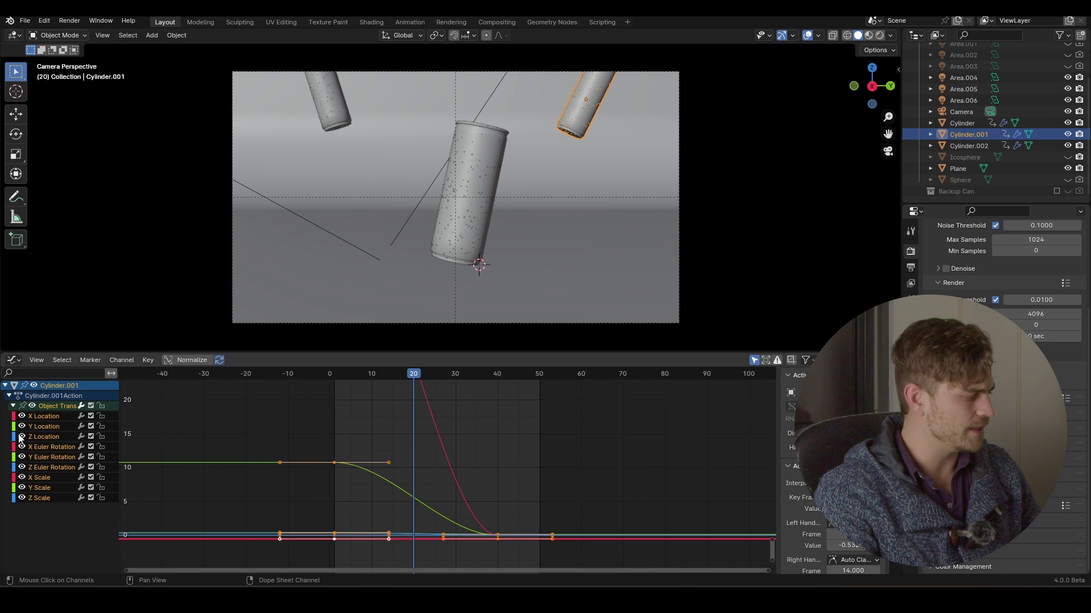
click(55, 436)
click(100, 406)
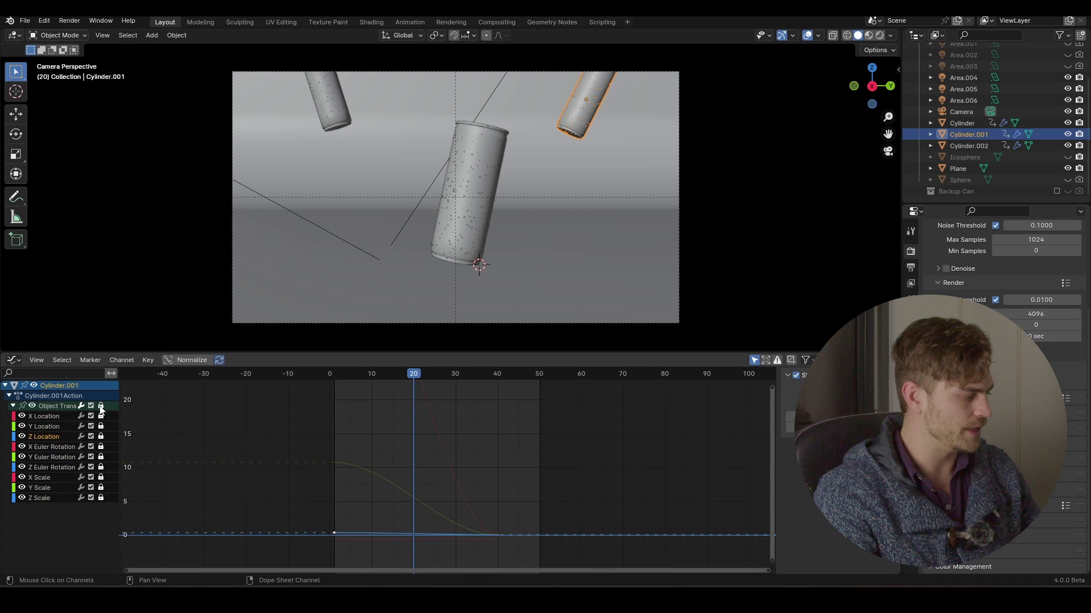
click(101, 436)
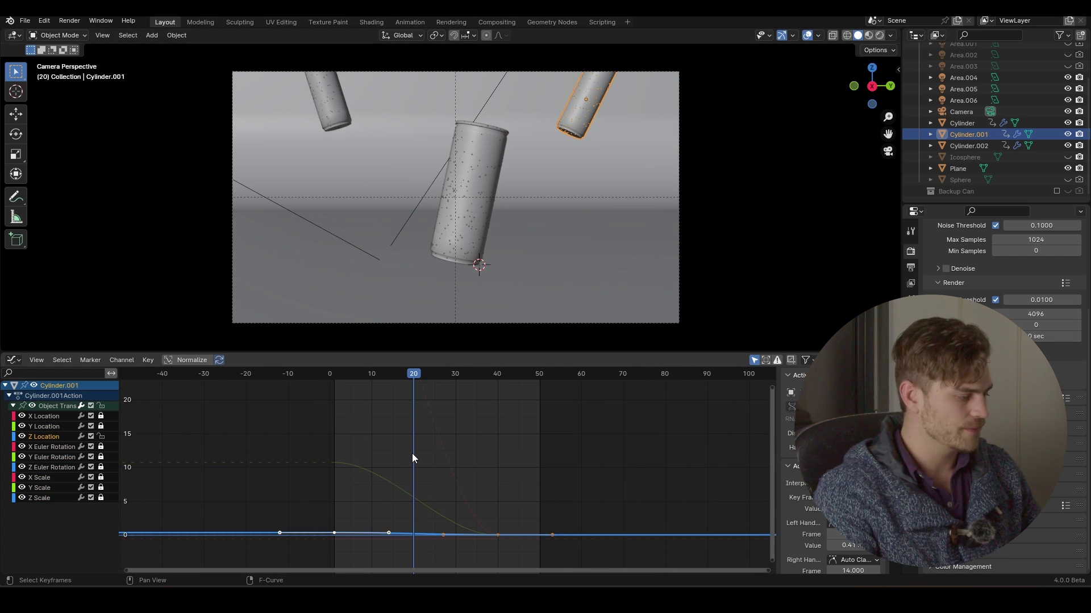
key(KP_Decimal)
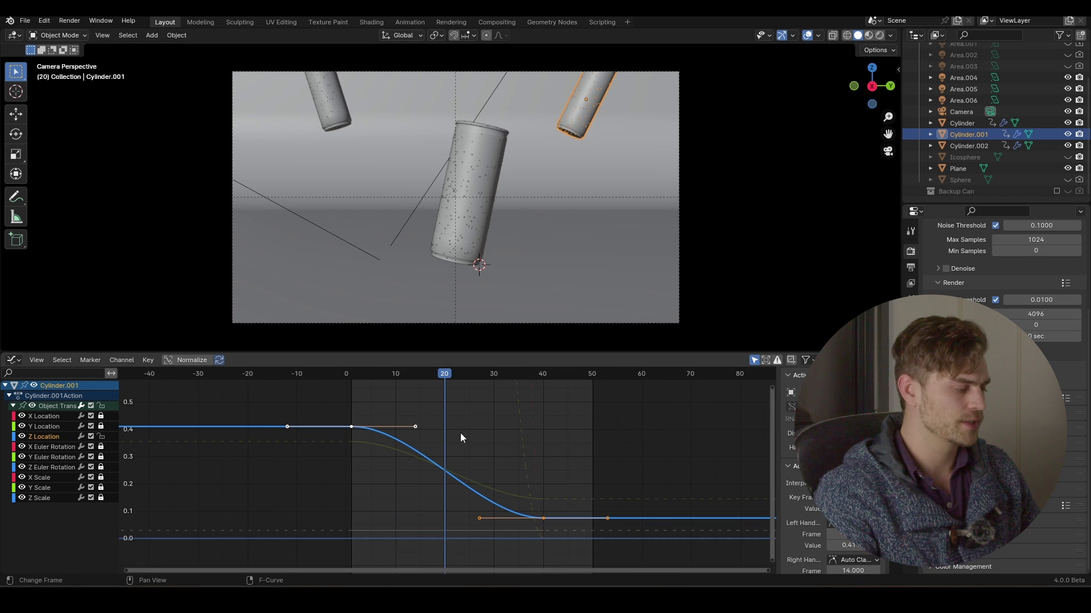
scroll(460, 433, up, 1)
key(s)
key(x)
key(Escape)
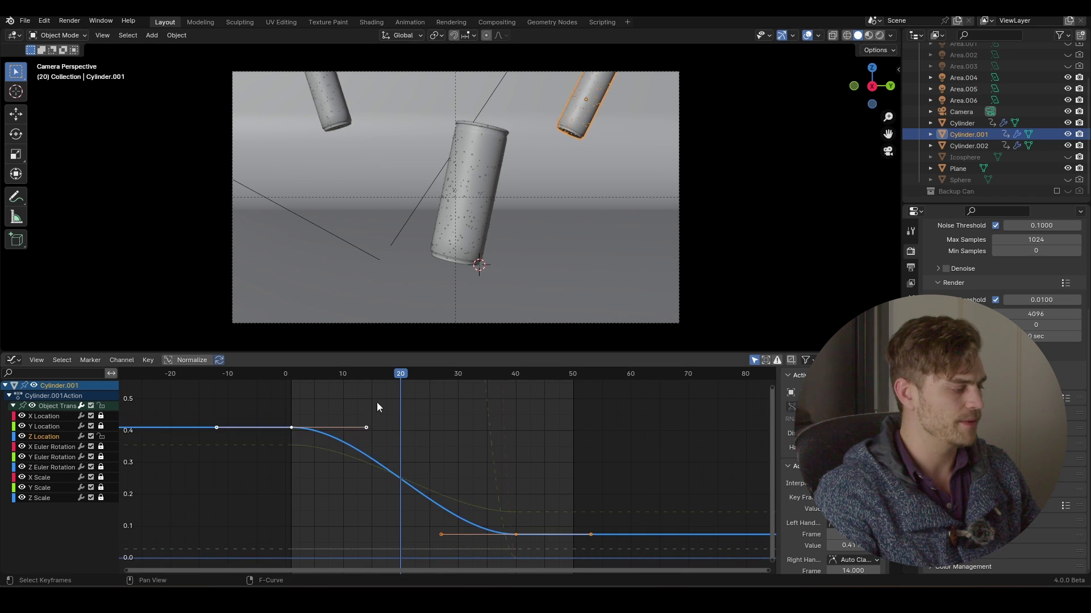
Try extending the right handle of Z Location's frame-1 keyframe horizontally to about frame 31, play the motion, and undo the change.
click(366, 427)
key(g)
key(x)
click(444, 441)
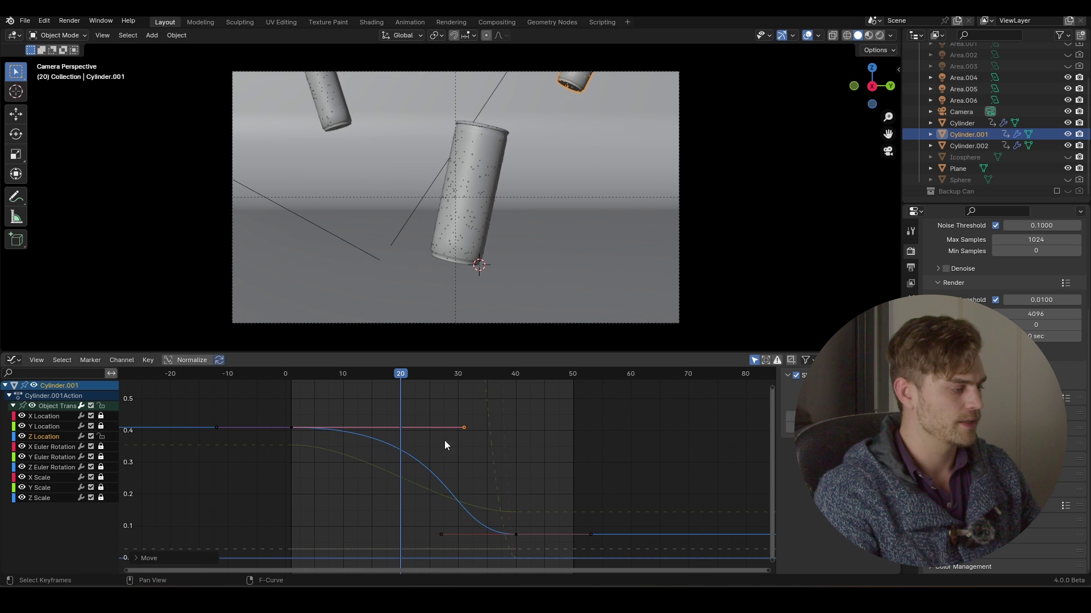
click(308, 373)
key(space)
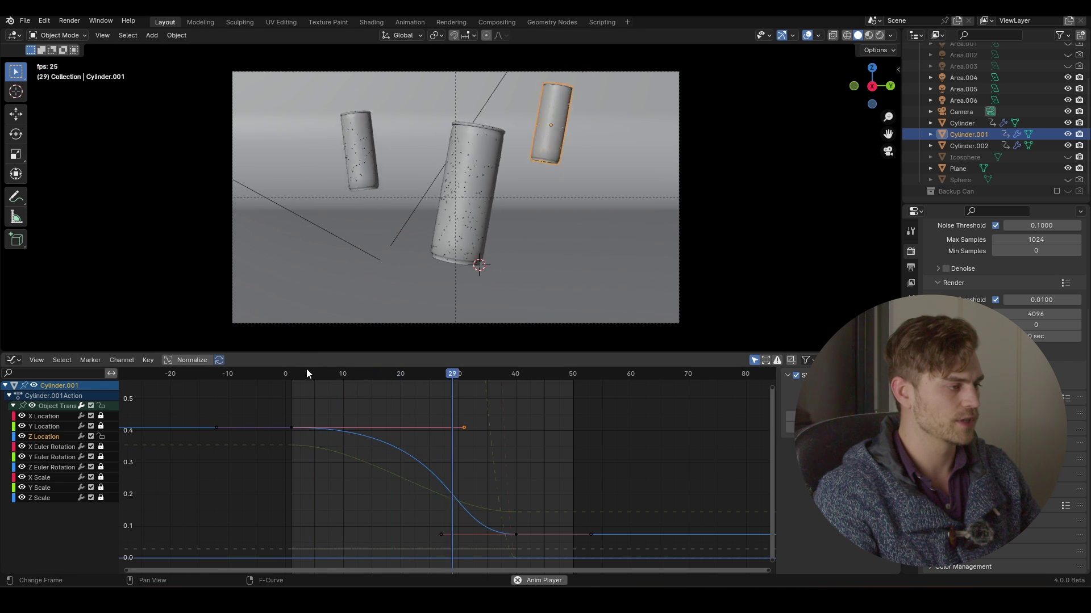
key(space)
key(ctrl+z)
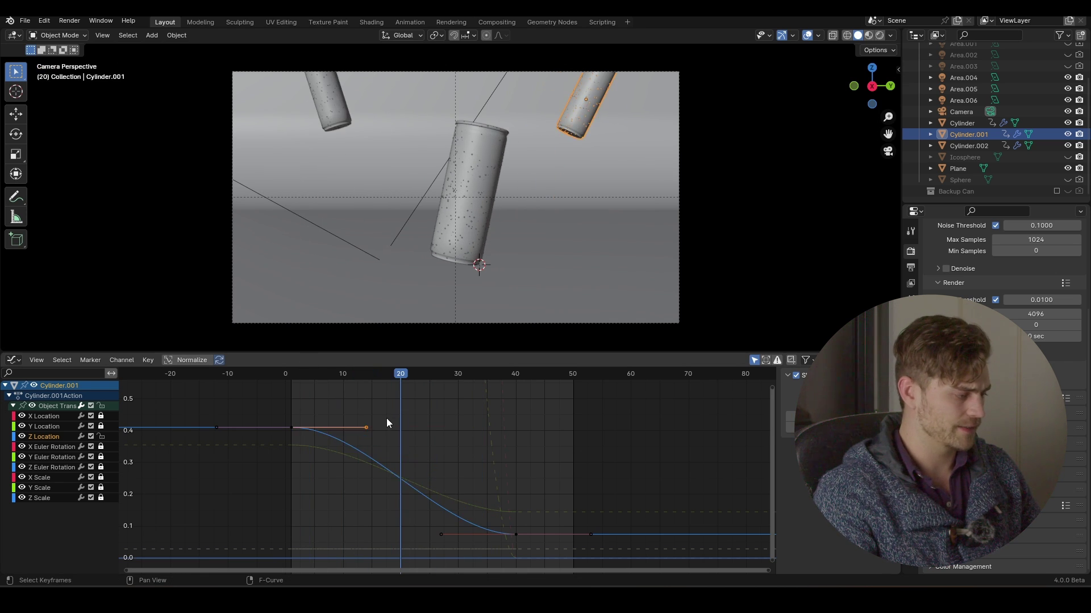
Set the right handle of Z Location's frame-1 keyframe to Free and pull it down to about frame 5, value 0.16.
right_click(384, 412)
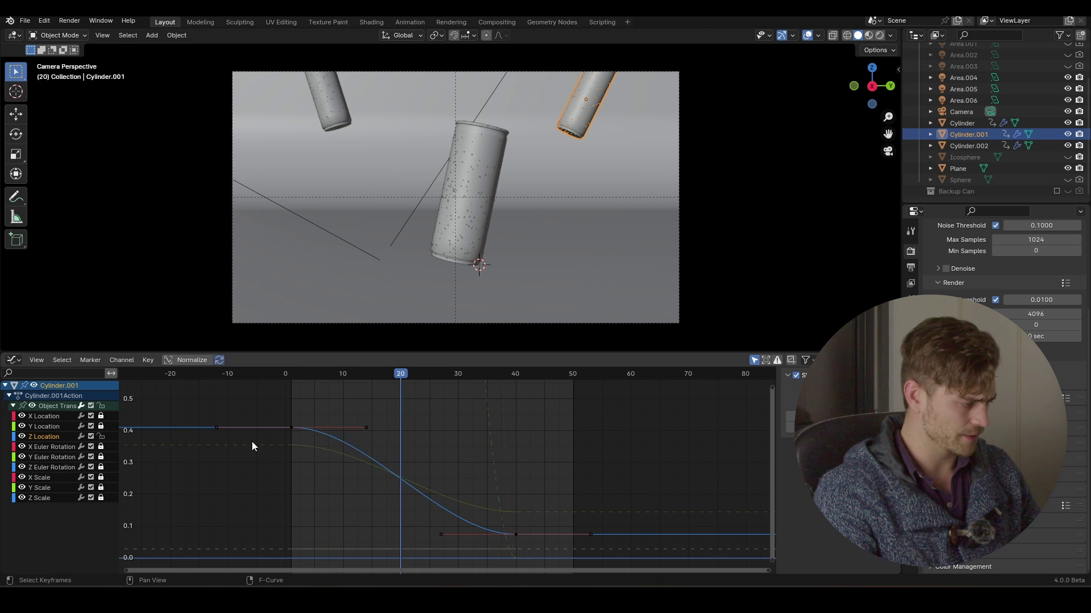
drag(422, 408, 321, 457)
right_click(365, 424)
mouse_move(365, 424)
click(420, 421)
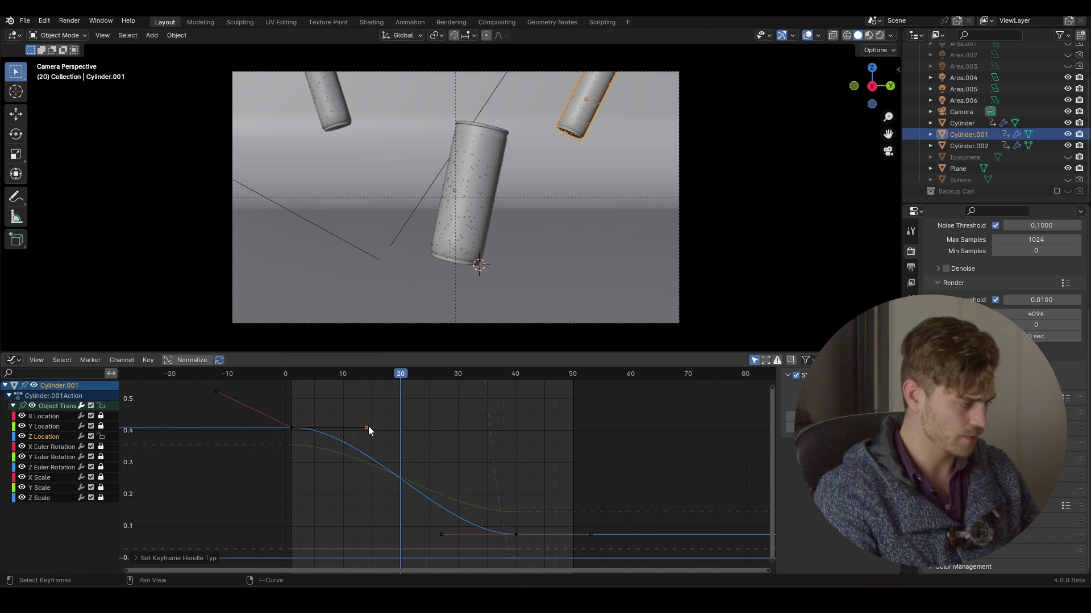
key(g)
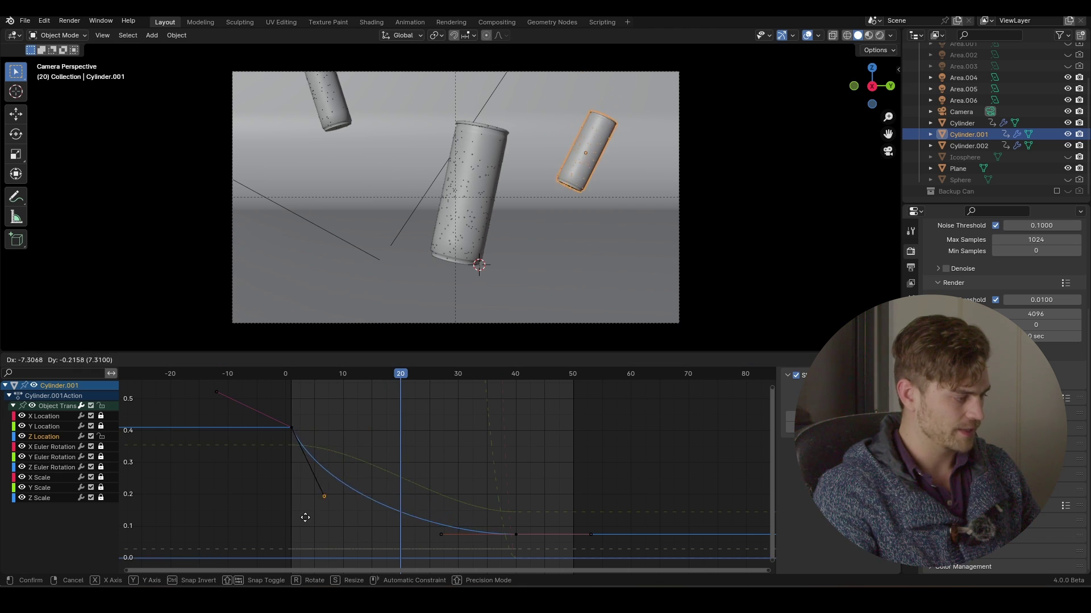
click(299, 527)
Play the animation from the start to check Cylinder.001's faster initial drop.
click(292, 374)
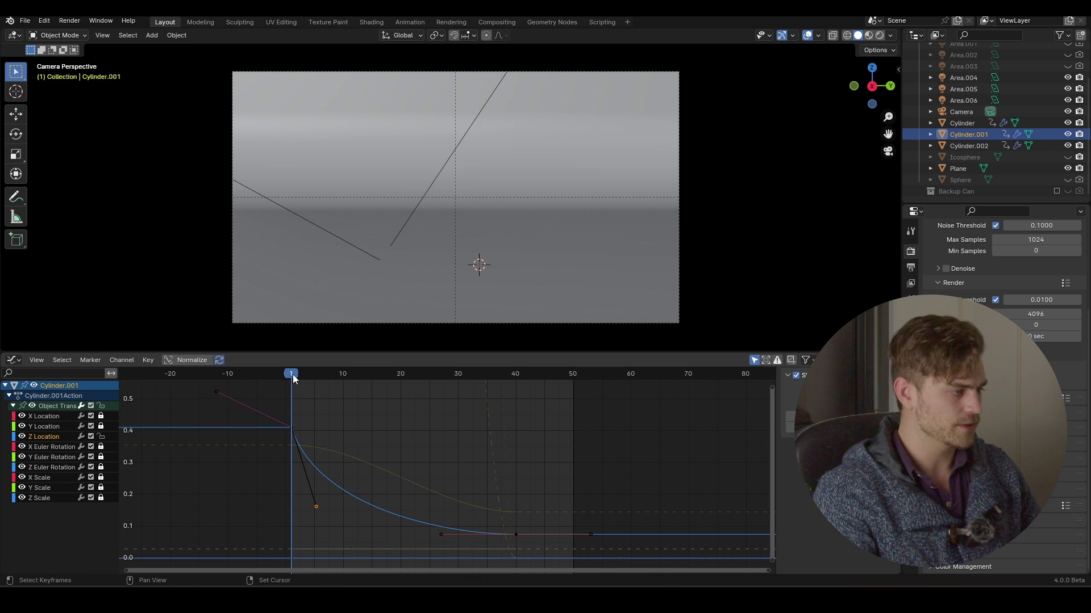
key(space)
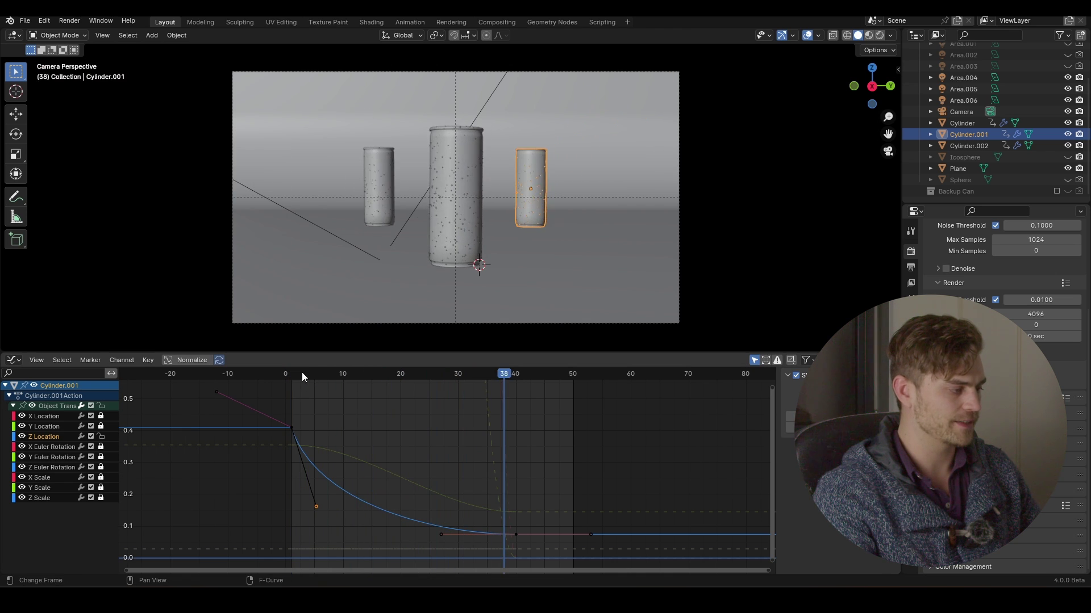
click(296, 373)
key(space)
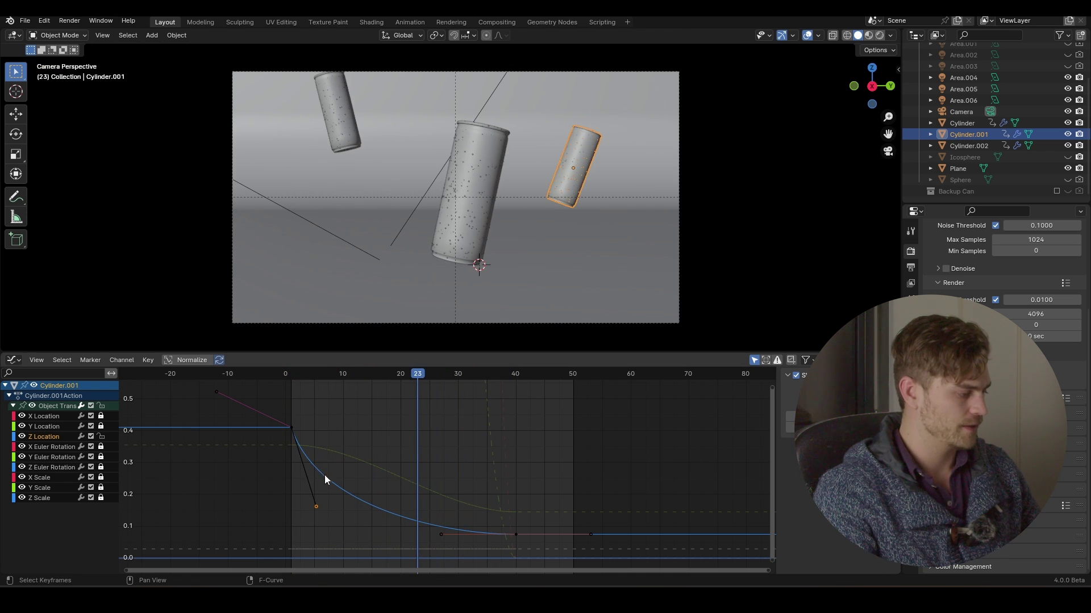
Steepen Cylinder.001's Z Location drop by lowering the free handle to about frame 4, value 0.04, replaying between adjustments.
drag(306, 515, 305, 515)
key(g)
click(308, 536)
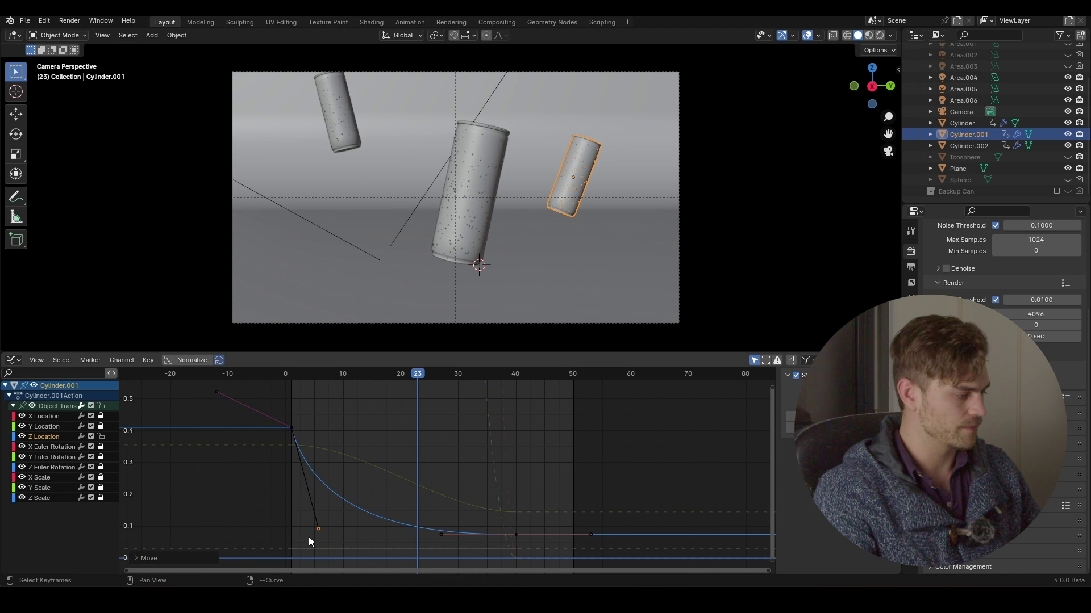
key(space)
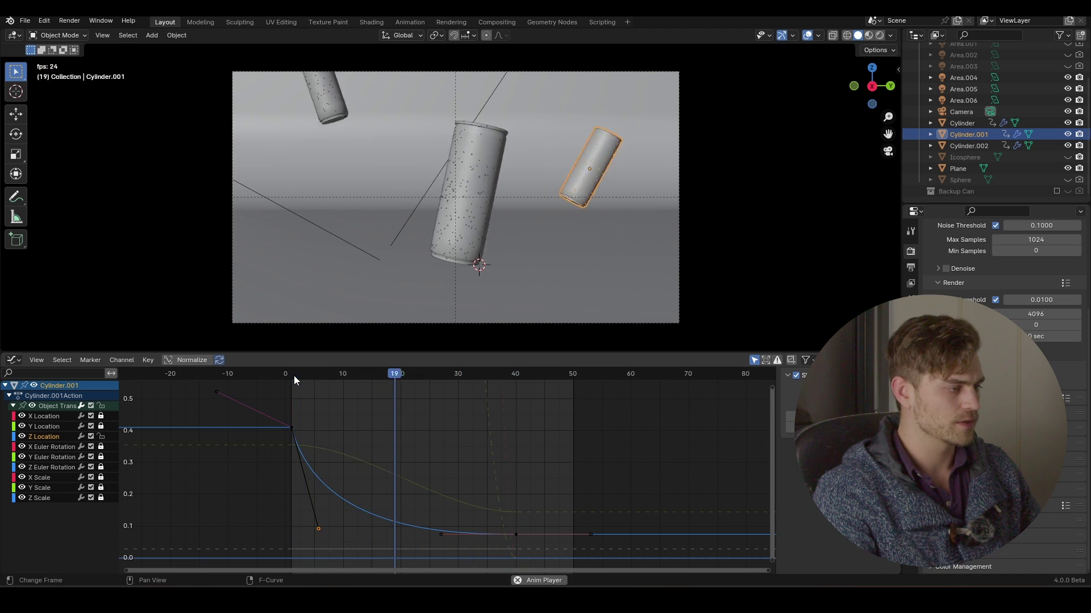
key(space)
drag(372, 378, 397, 382)
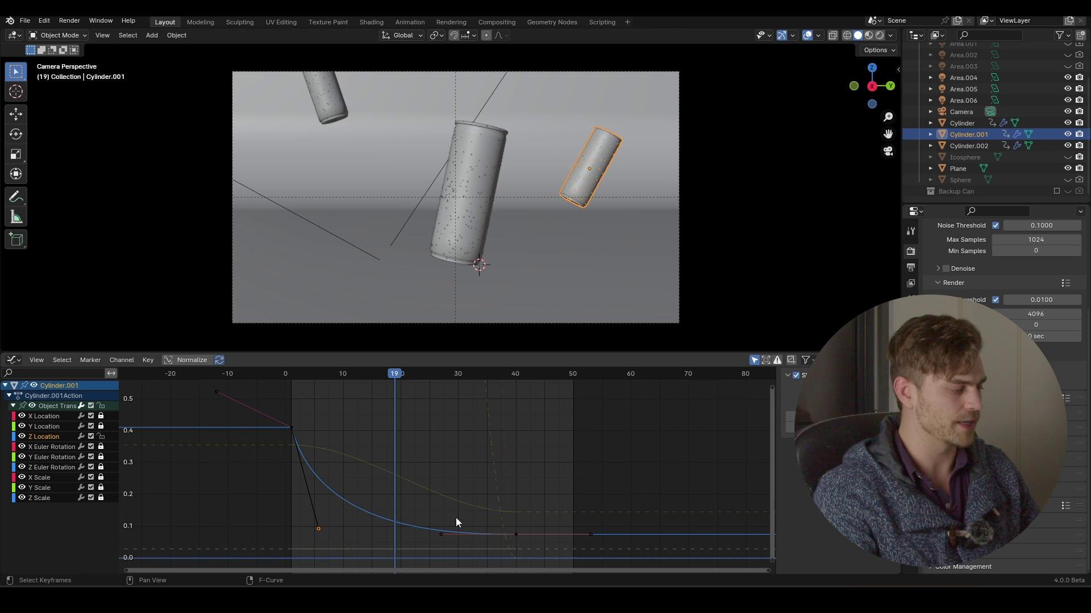
scroll(405, 523, up, 2)
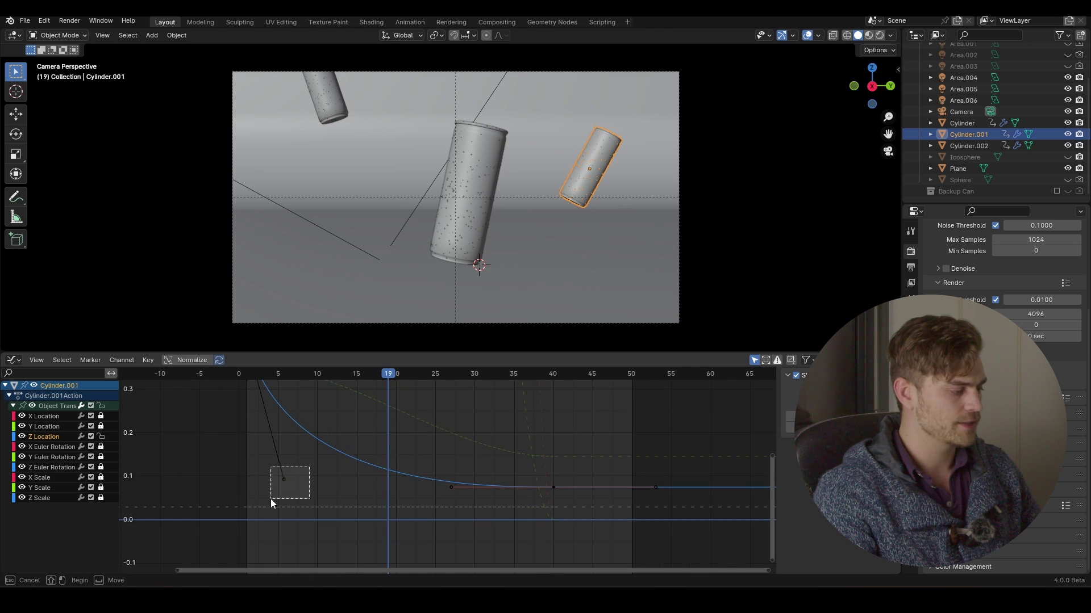
drag(270, 499, 270, 499)
key(g)
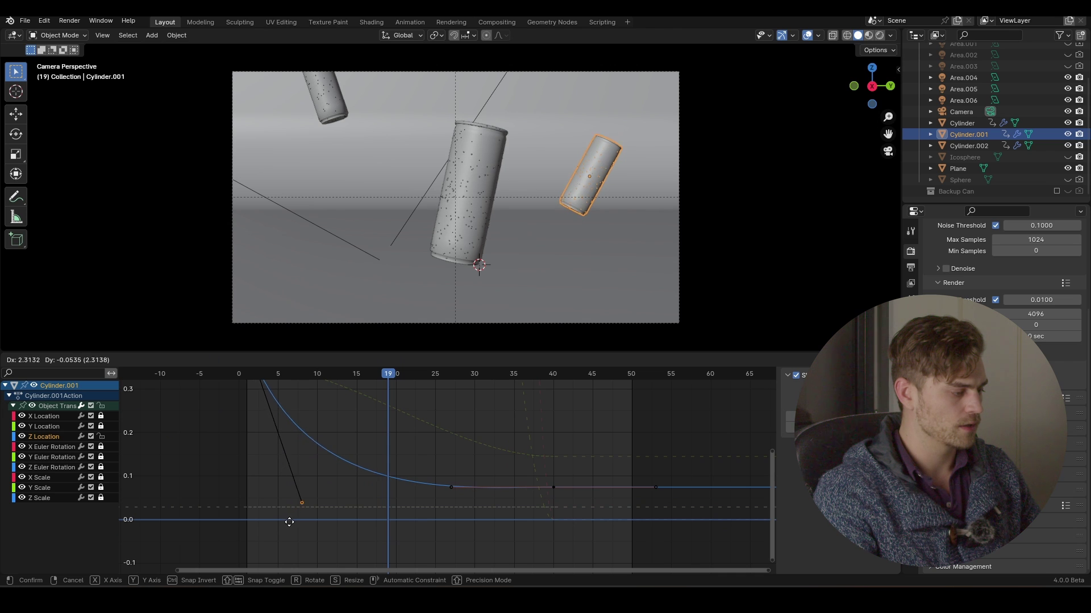
click(255, 523)
Replay the animation twice from the start to check the drop timing, and save the file.
click(250, 371)
key(space)
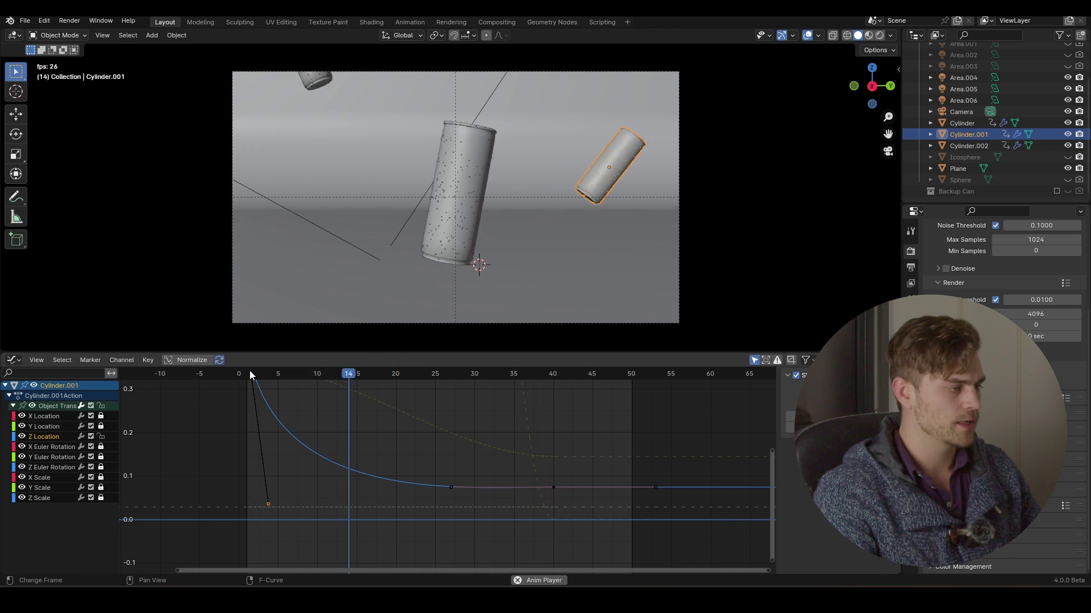
key(space)
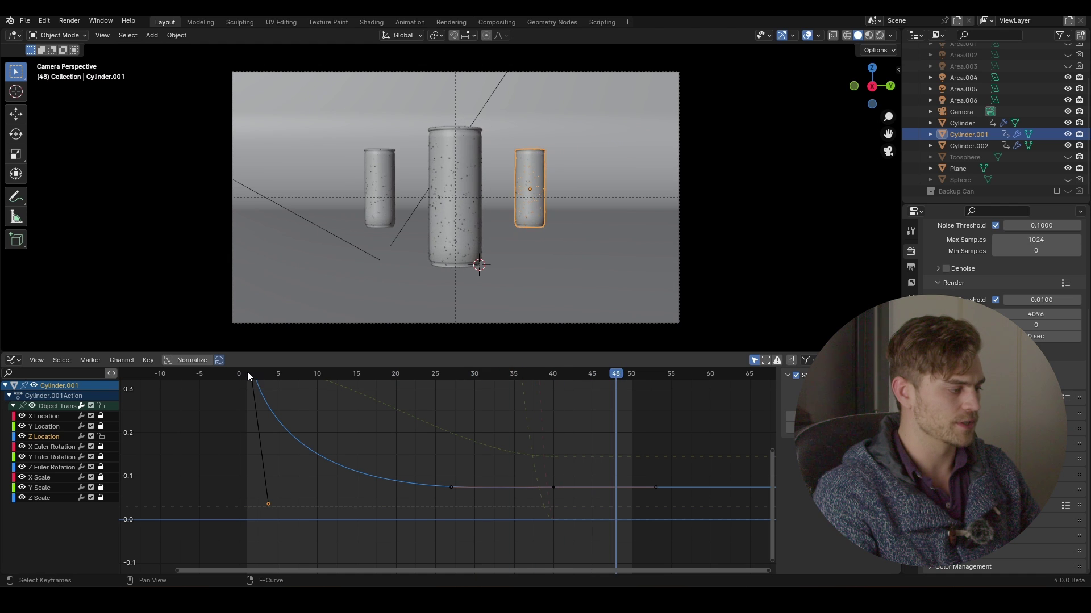
click(247, 372)
key(space)
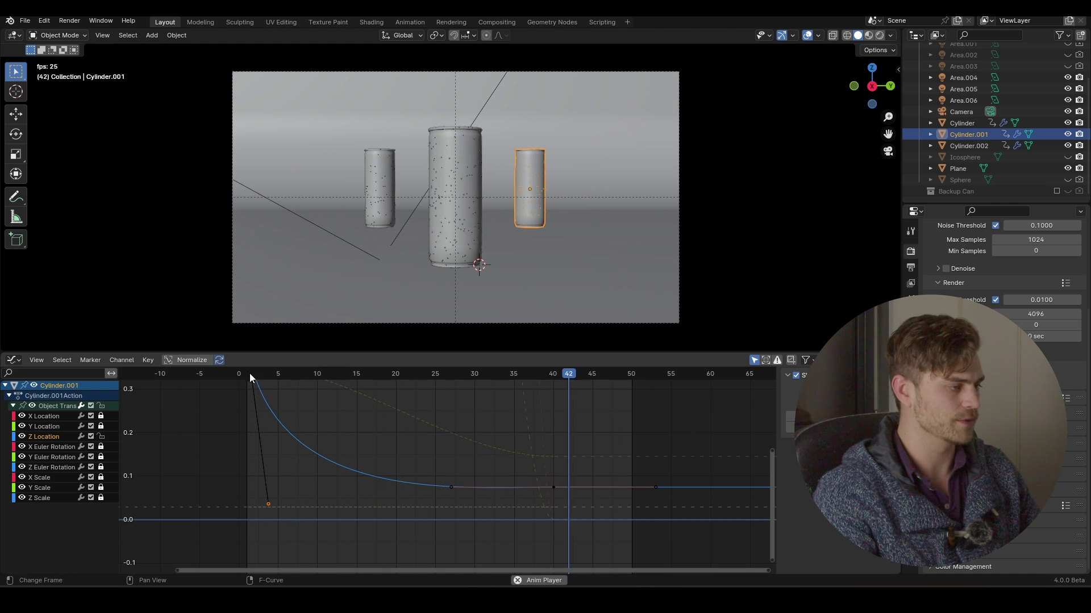
key(space)
key(ctrl+s)
scroll(398, 436, down, 2)
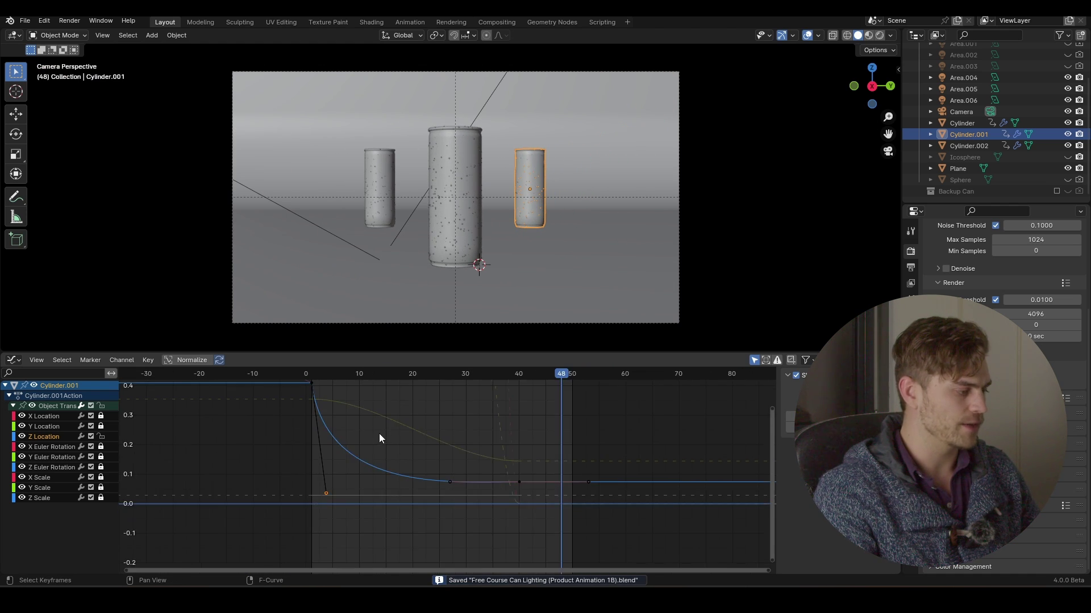
middle_drag(380, 434, 374, 452)
click(441, 216)
key(g)
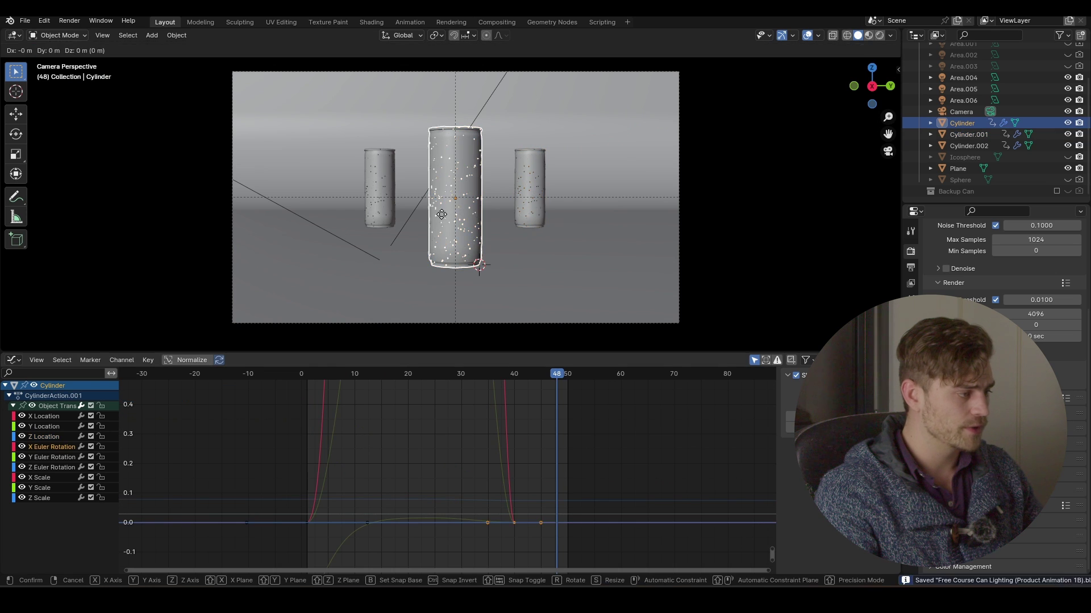
key(y)
key(Escape)
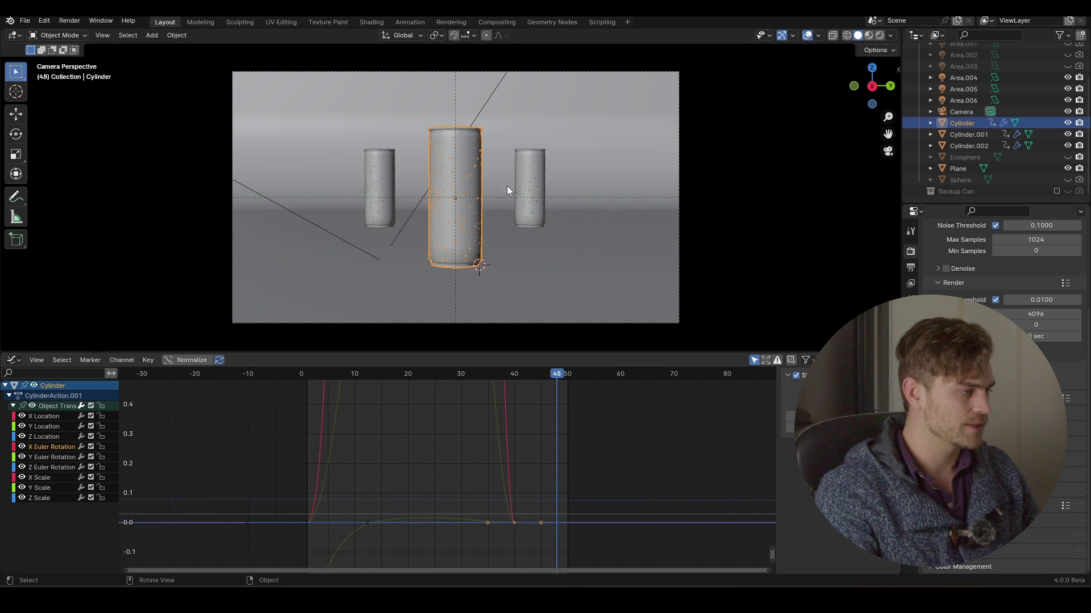
Reselect Cylinder.001, lock its Z Location channel, and unlock and select only Y Location for editing.
click(528, 183)
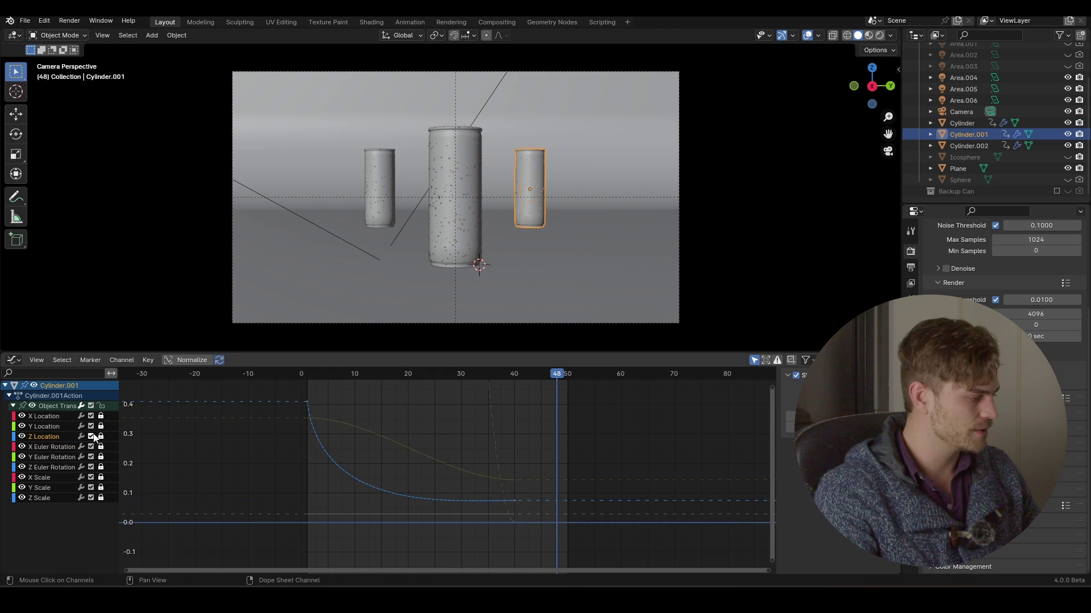
key(Home)
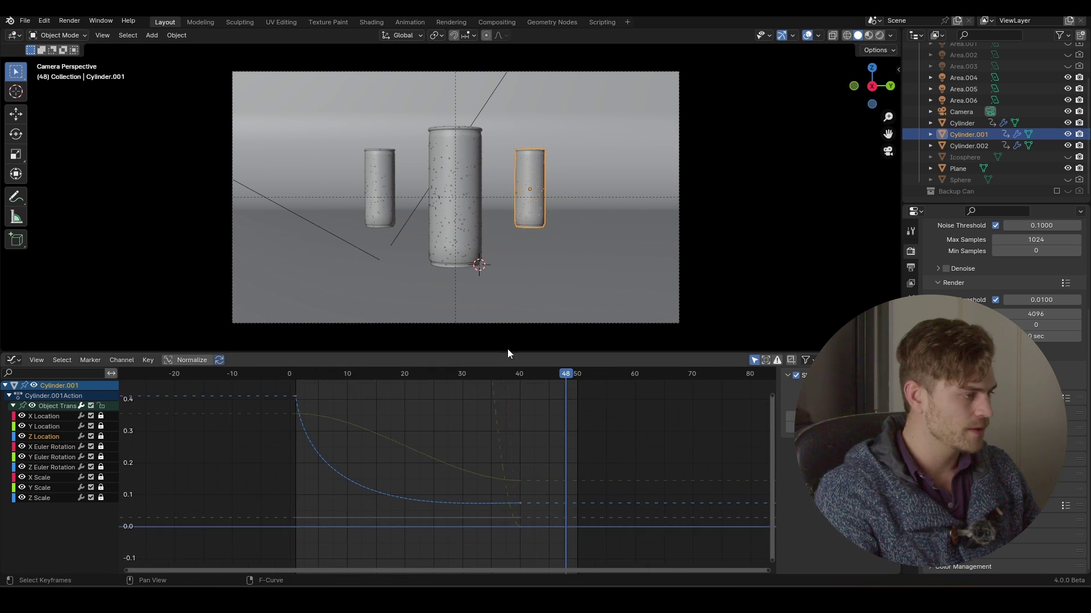
click(64, 427)
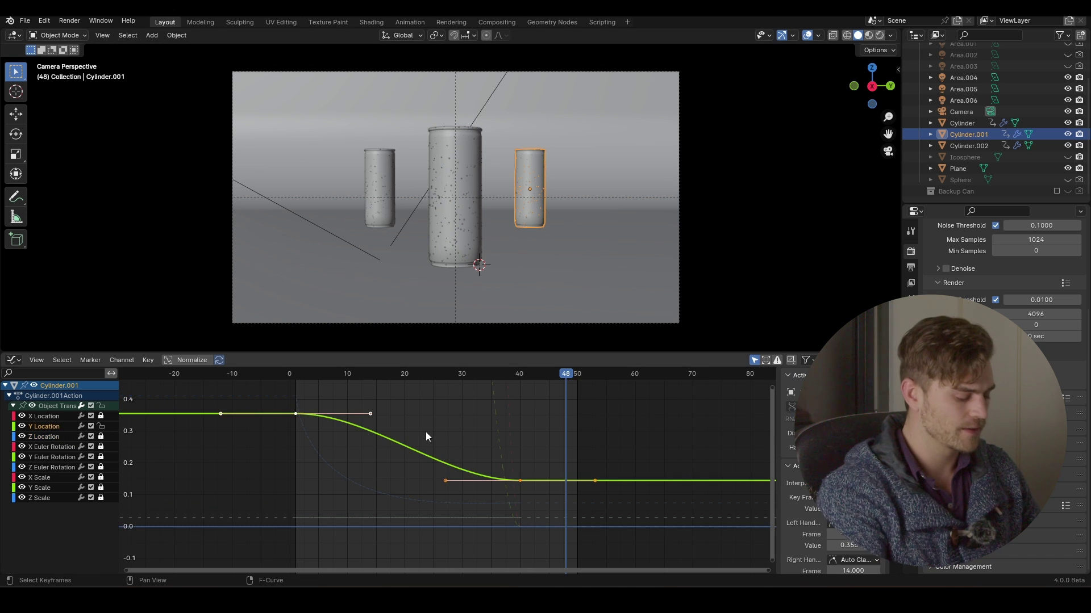
ctrl+middle_drag(426, 435, 393, 445)
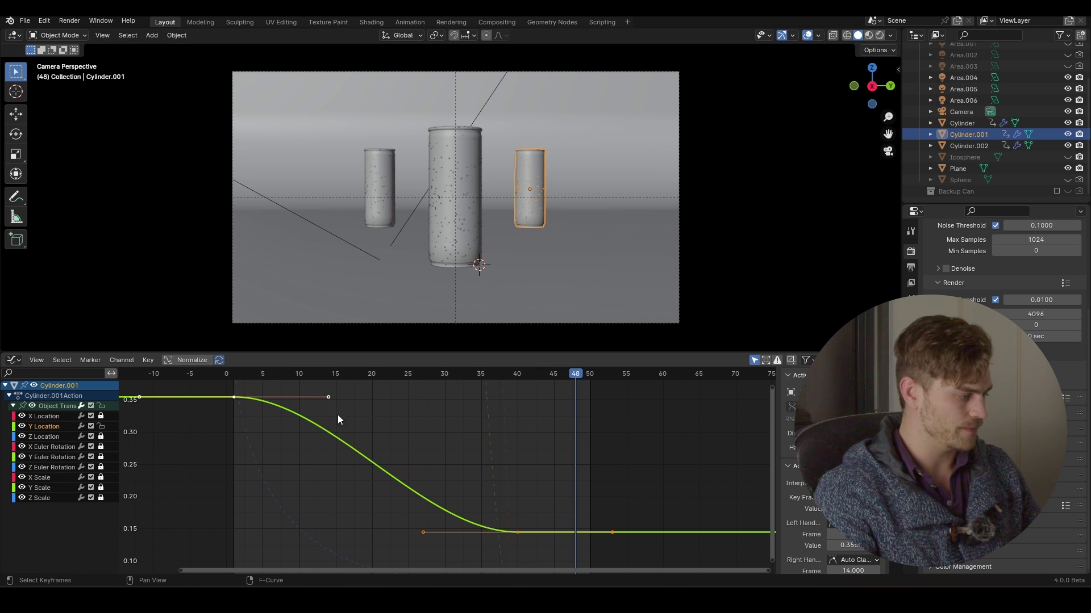
Go to frame 20 and set the right handle of Y Location's frame-1 keyframe to Free.
middle_drag(337, 419, 413, 455)
drag(319, 373, 448, 394)
middle_drag(495, 485, 431, 428)
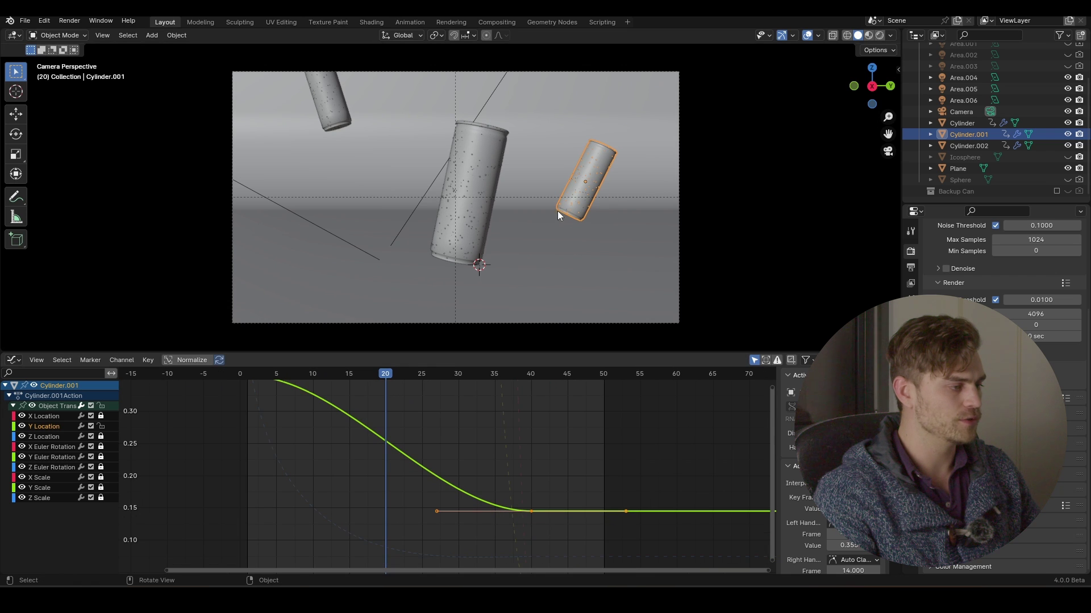
shift+middle_drag(557, 213, 547, 216)
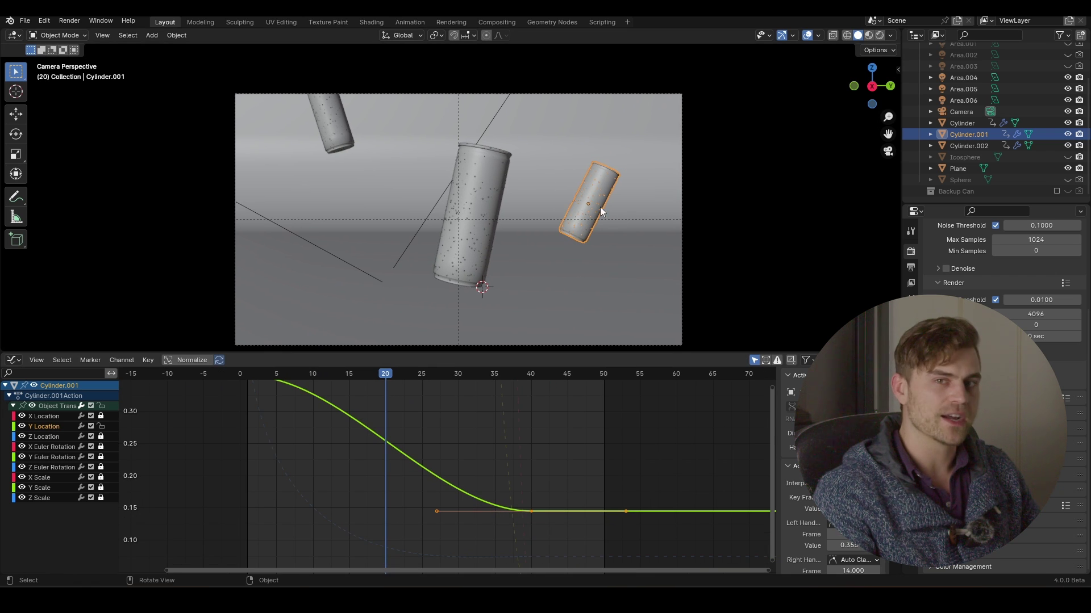
middle_drag(431, 422, 454, 459)
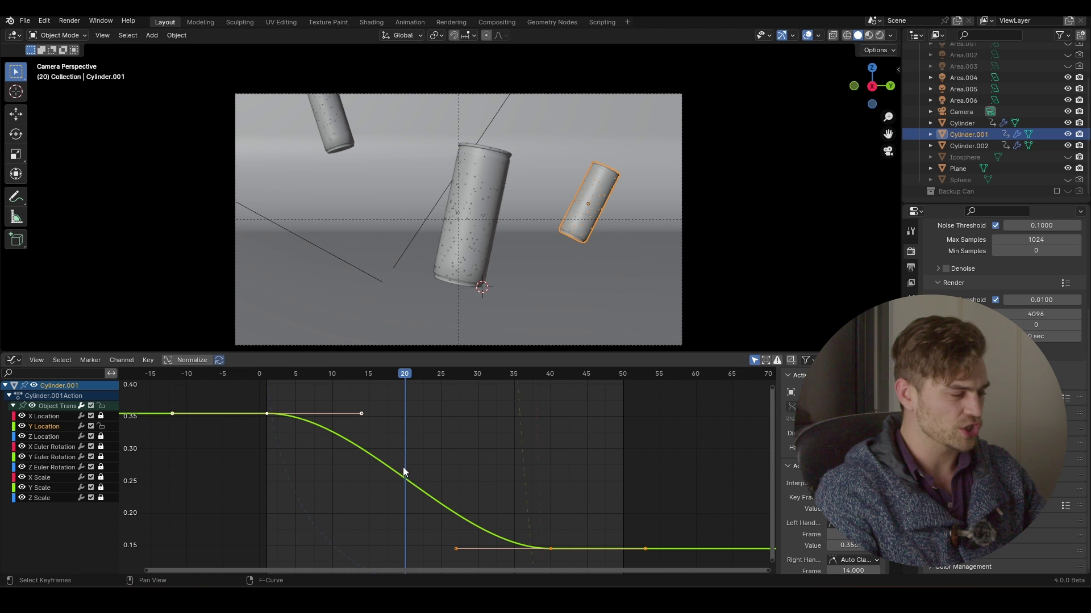
click(434, 458)
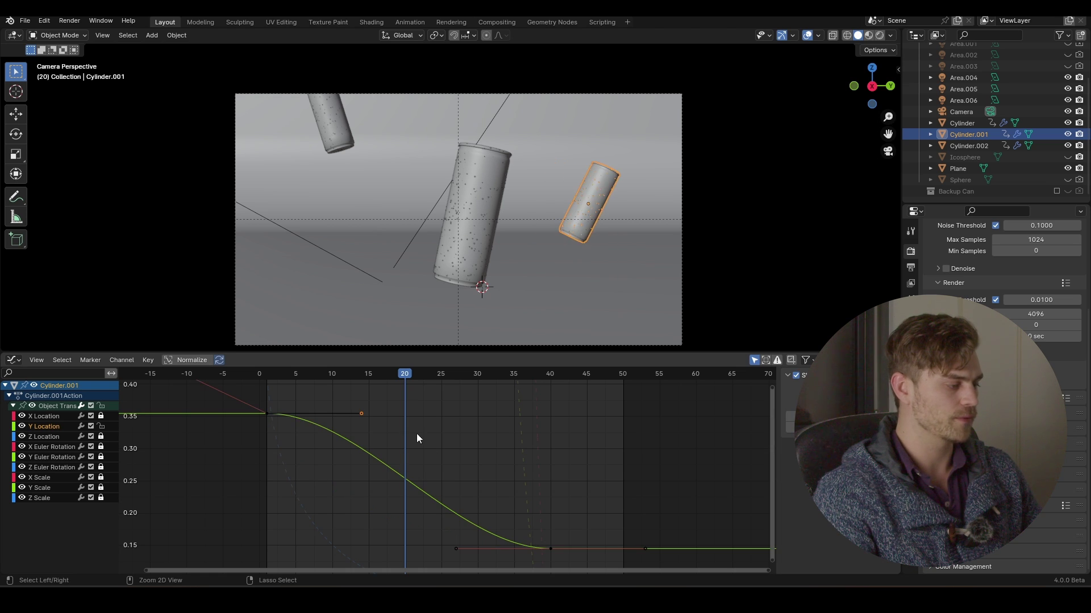
Go to frame 12 and insert a Location keyframe for Cylinder.001.
drag(302, 380, 344, 385)
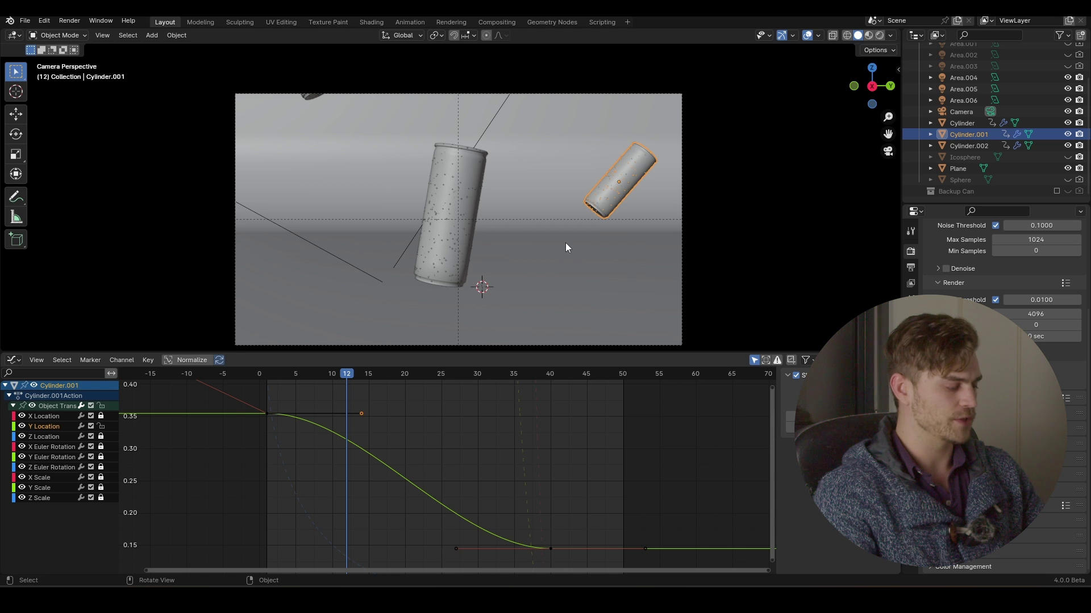
key(i)
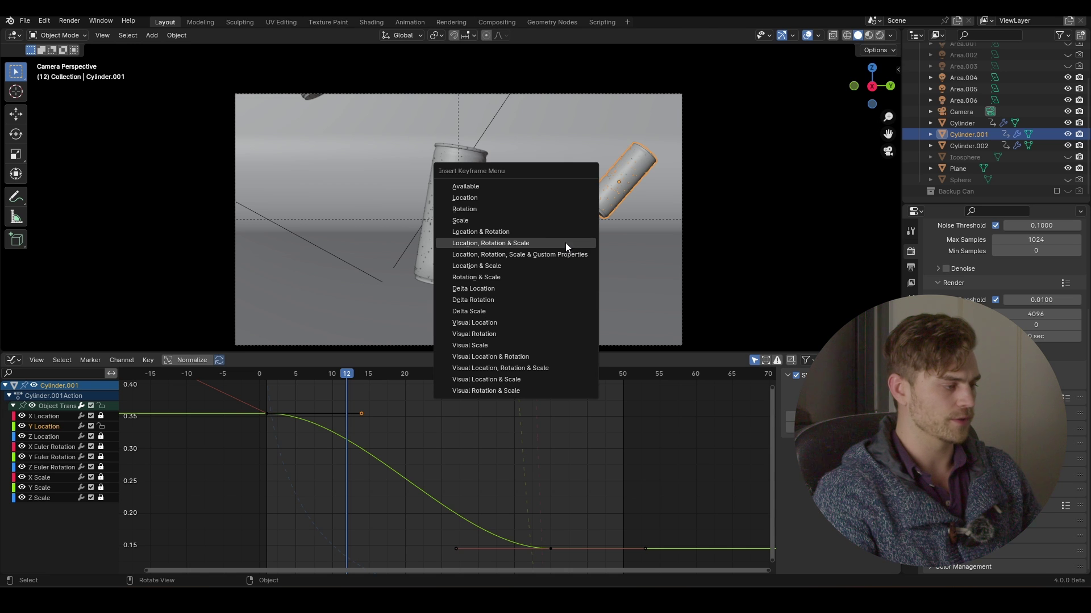
click(512, 197)
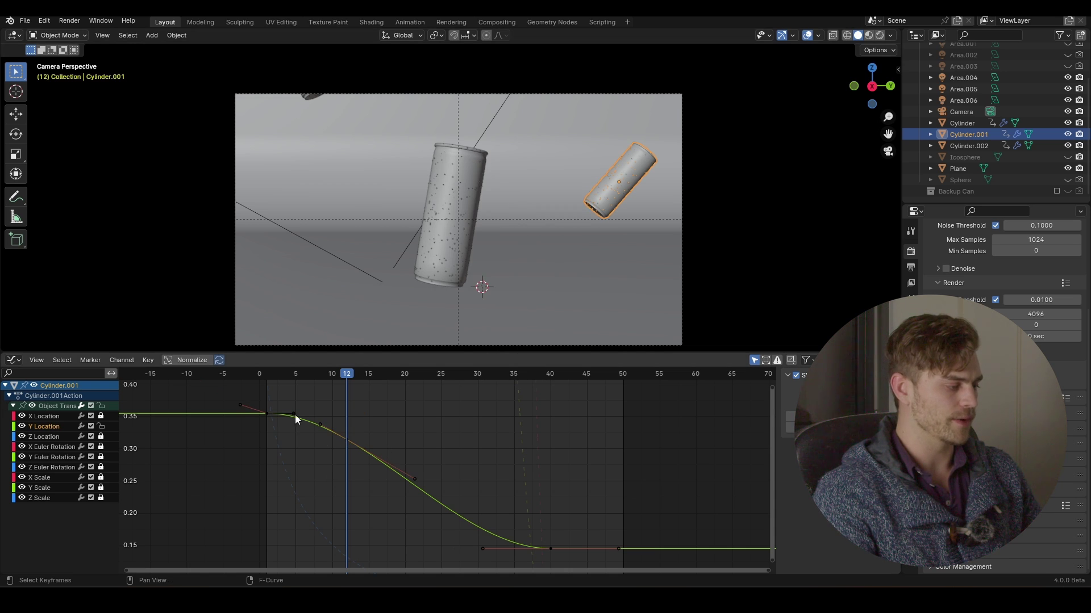
Lower the frame-1 Y Location handle to about frame 3, value 0.29, and the frame-12 keyframe to about 0.29, replaying the result.
drag(288, 421, 288, 422)
key(g)
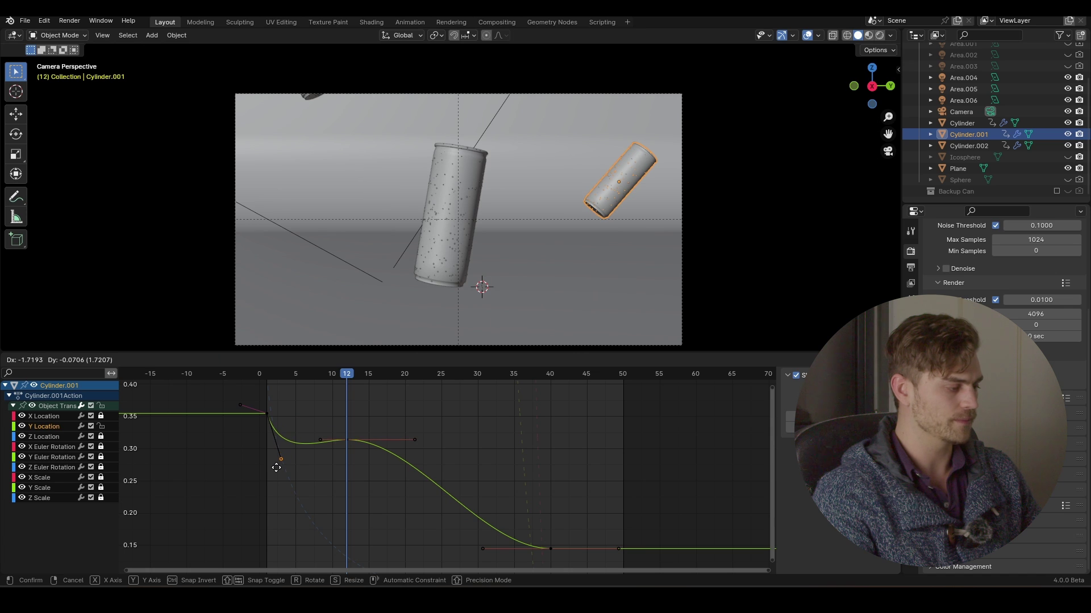
click(277, 466)
drag(347, 439, 353, 445)
key(g)
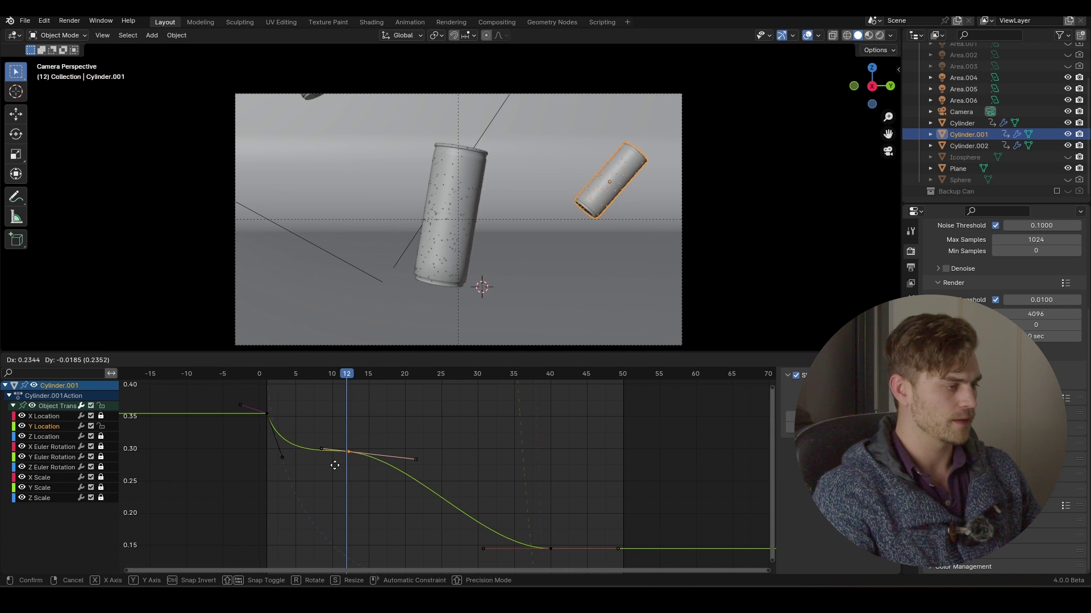
click(334, 469)
click(272, 373)
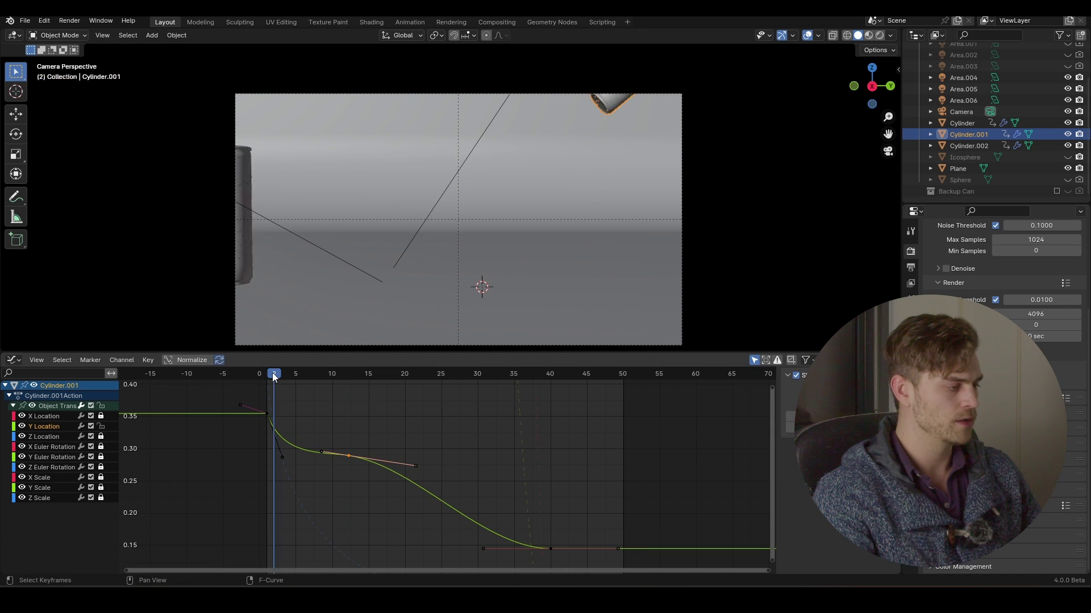
key(space)
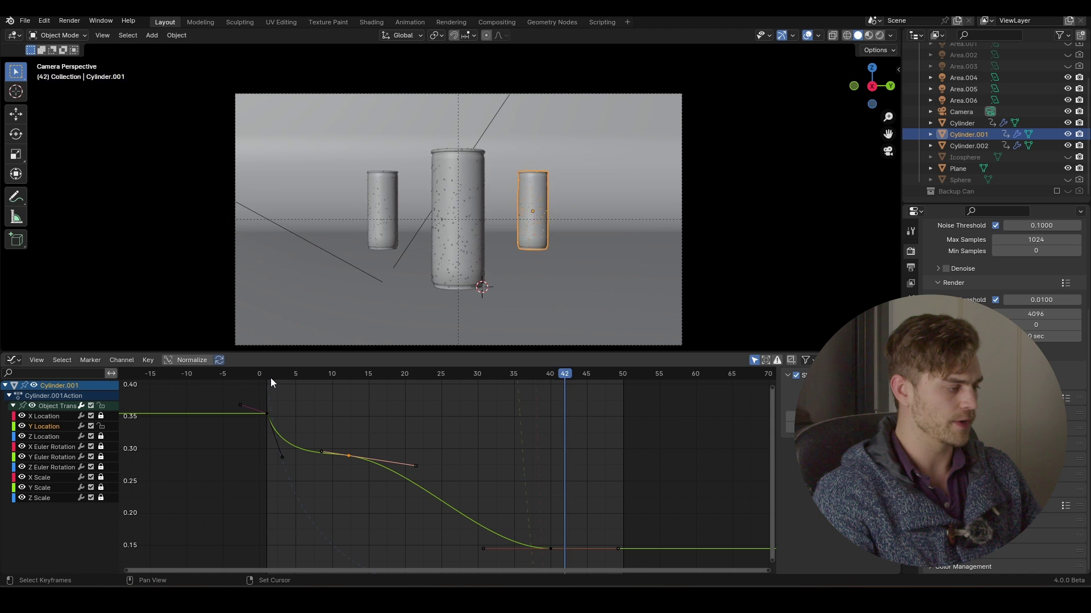
Widen the frame-12 keyframe's handles along X and move the frame-40 keyframe's left handle along X to about frame 16.
click(348, 456)
key(space)
key(s)
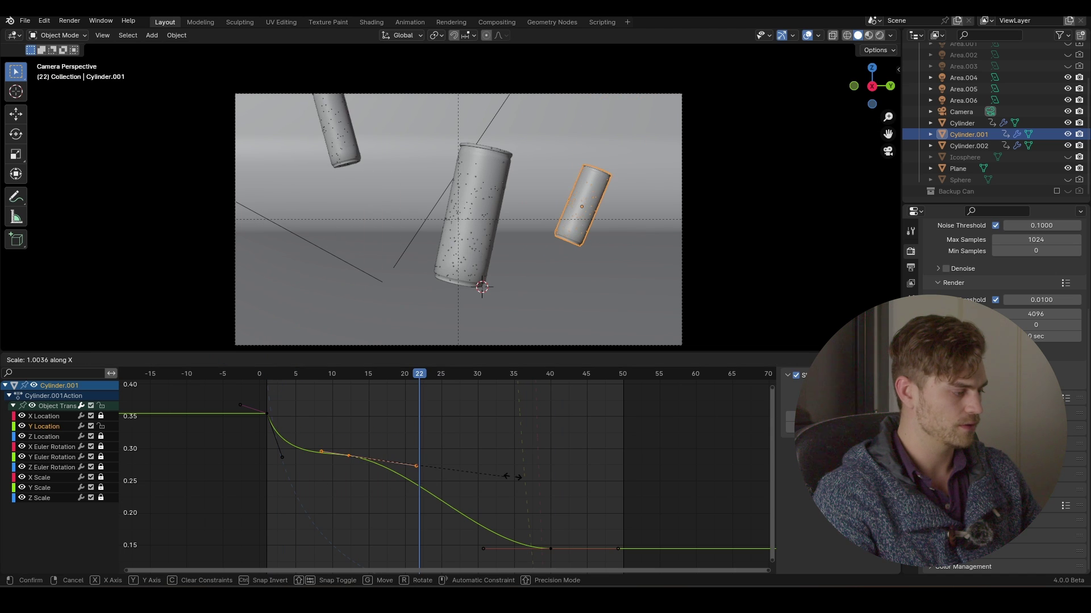
click(570, 477)
drag(500, 534, 466, 555)
key(g)
key(x)
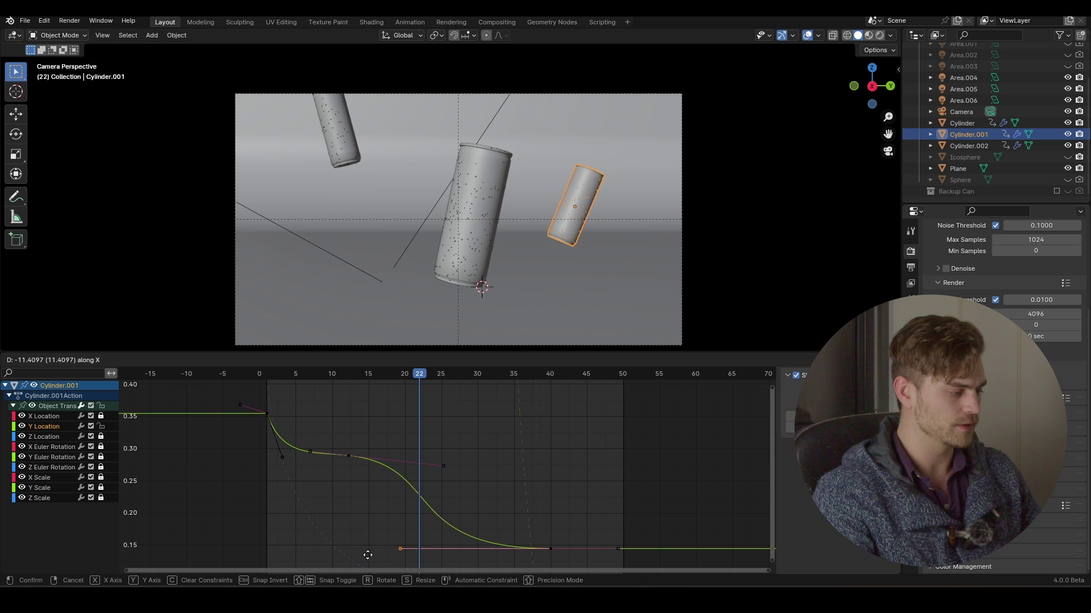
click(345, 551)
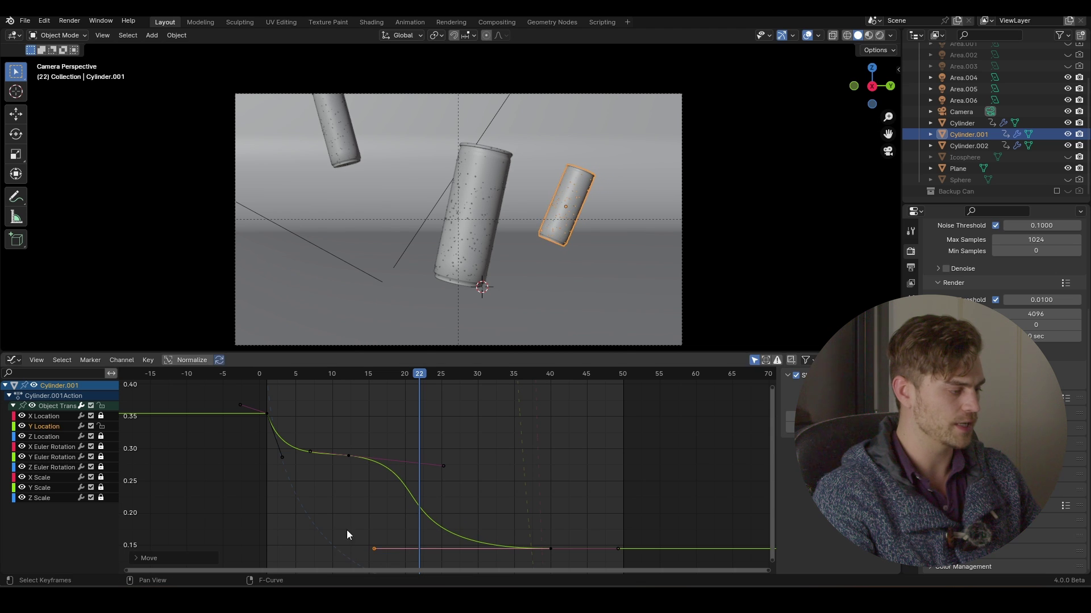
Replay the animation from the start and scrub the first frames to check the can's sideways motion.
click(270, 377)
key(space)
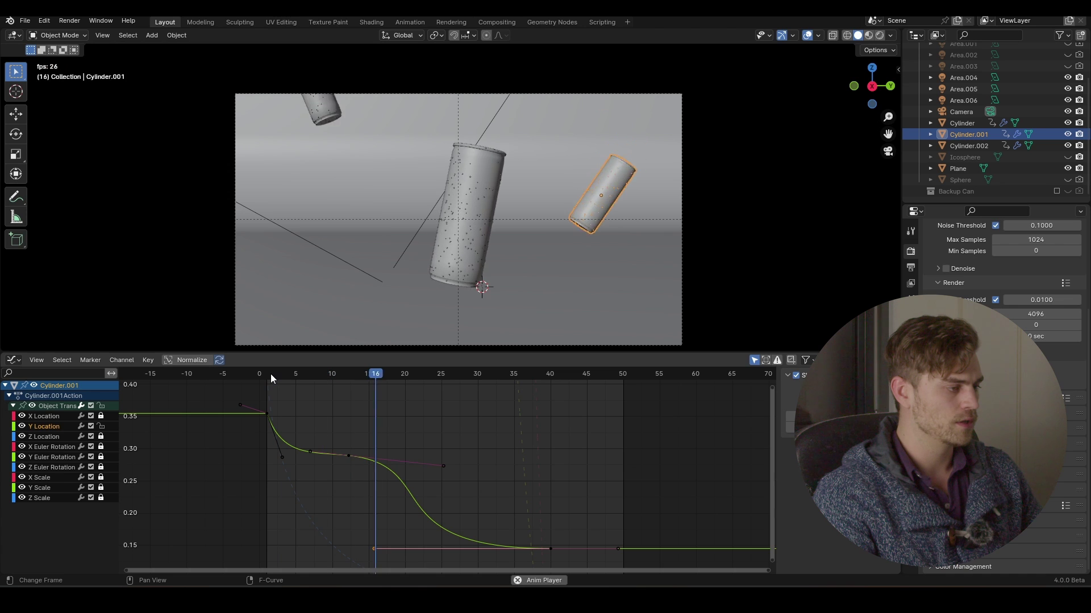
key(space)
drag(291, 376, 347, 391)
key(space)
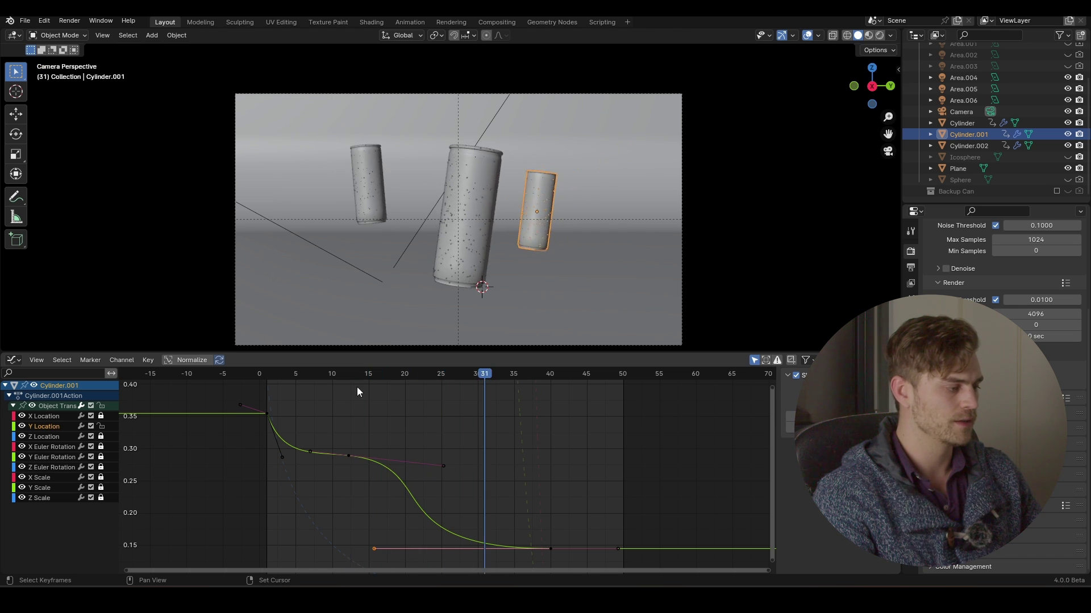
key(Escape)
Move Y Location's frame-12 keyframe along X to about frame 16, and replay the animation.
key(Right)
drag(340, 462, 342, 462)
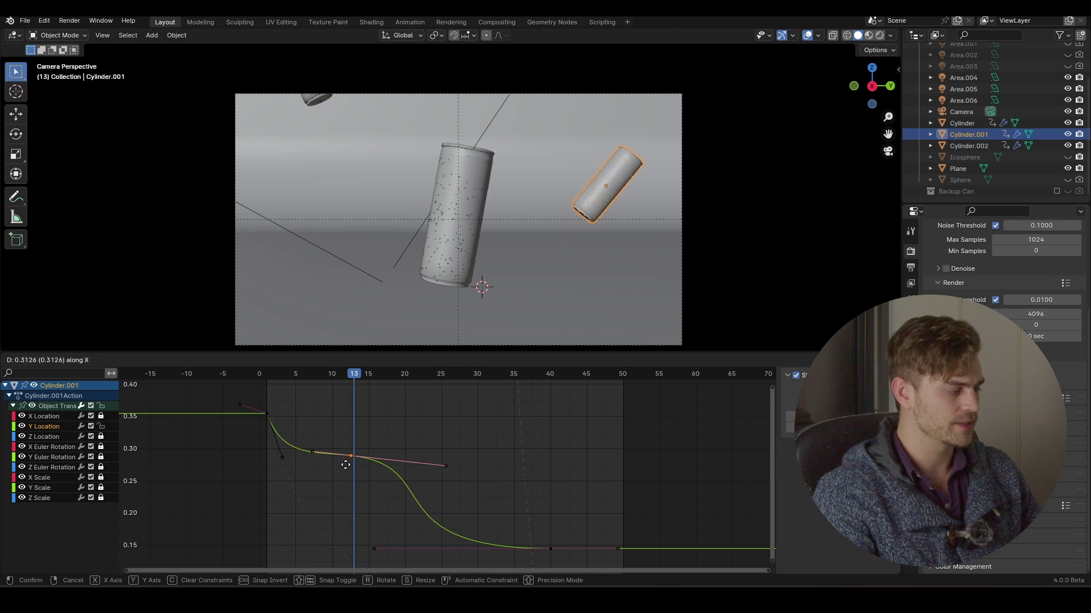
key(g)
key(x)
click(370, 471)
click(271, 372)
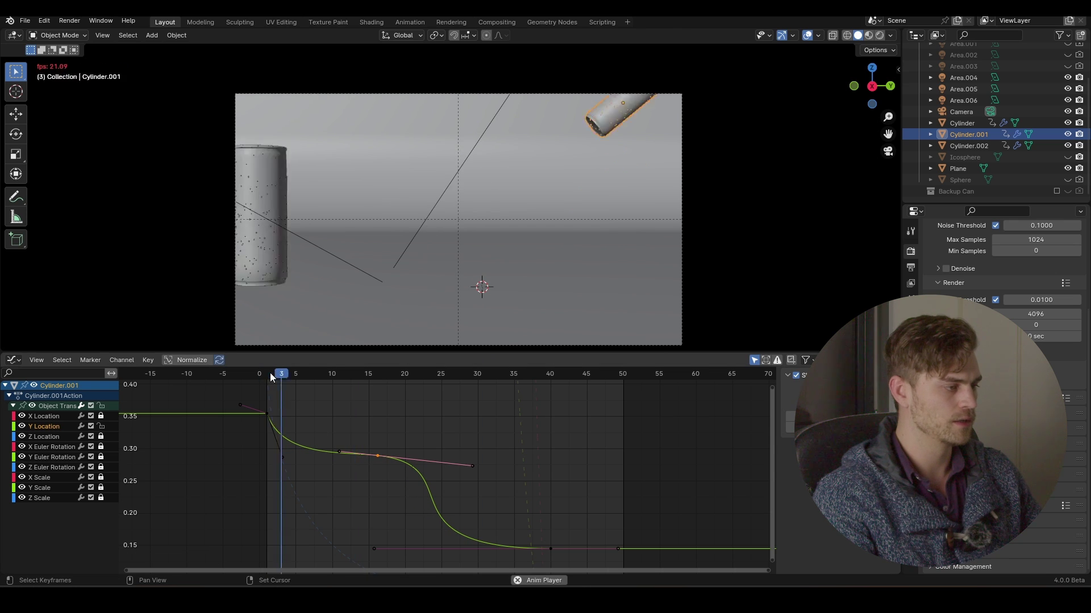
key(space)
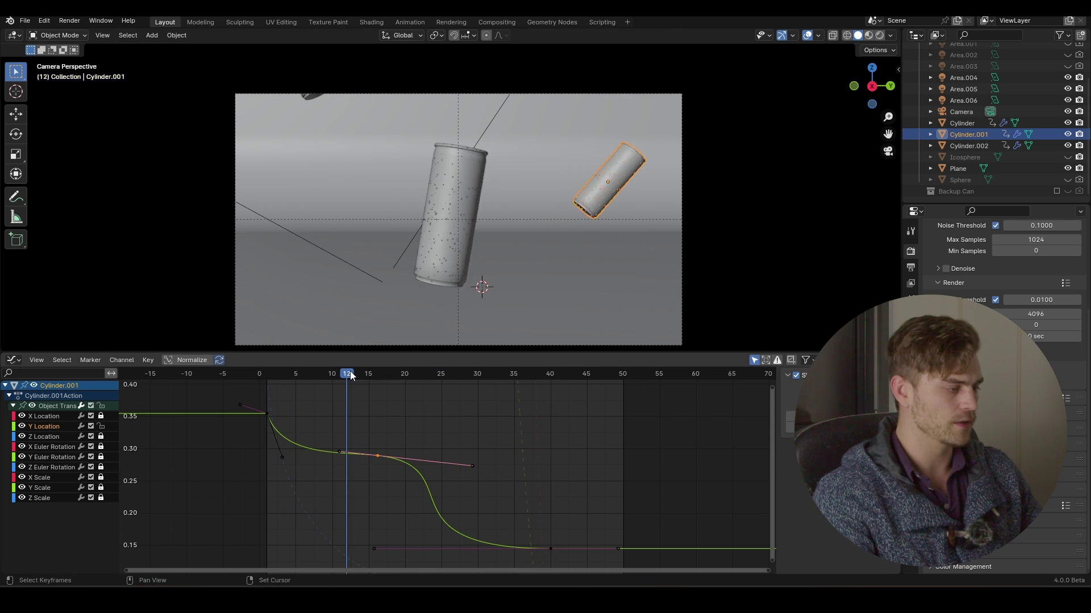
key(space)
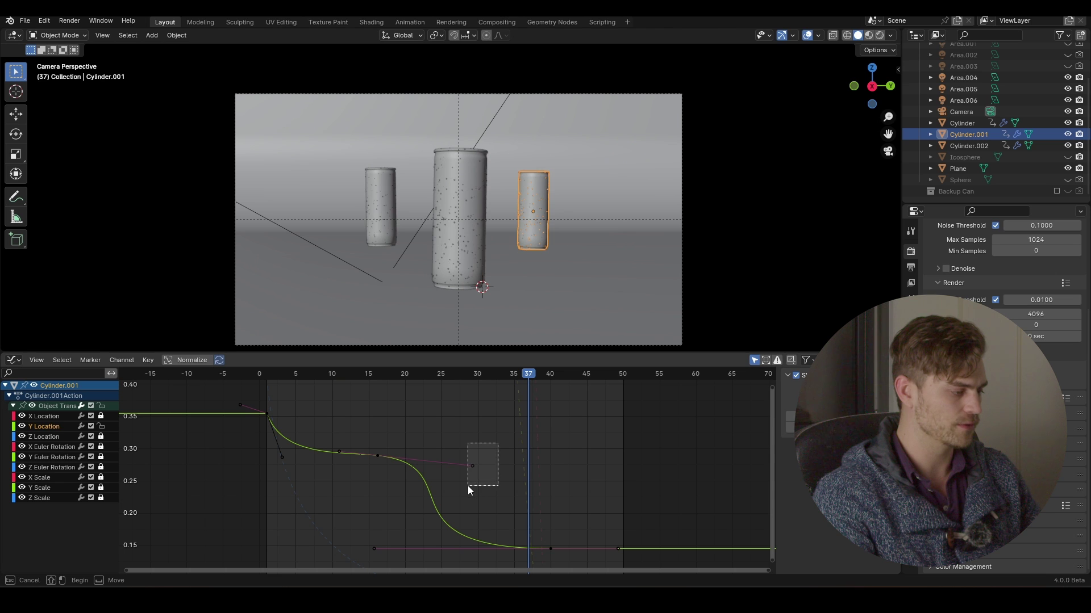
Shorten the frame-16 keyframe's right handle along X to about frame 24, and replay the motion.
key(g)
key(x)
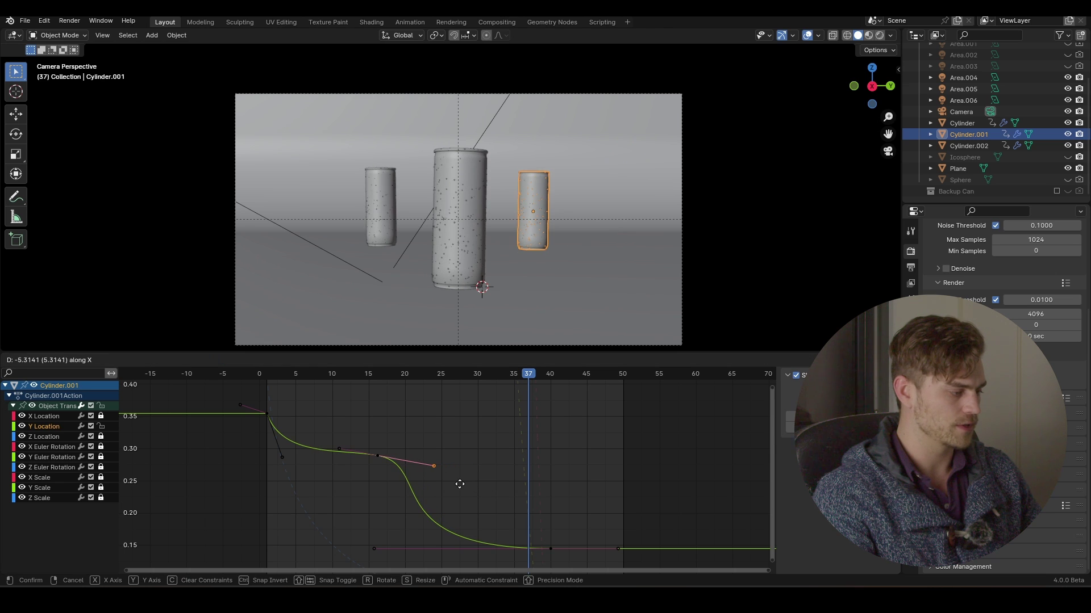
click(459, 484)
click(319, 371)
key(space)
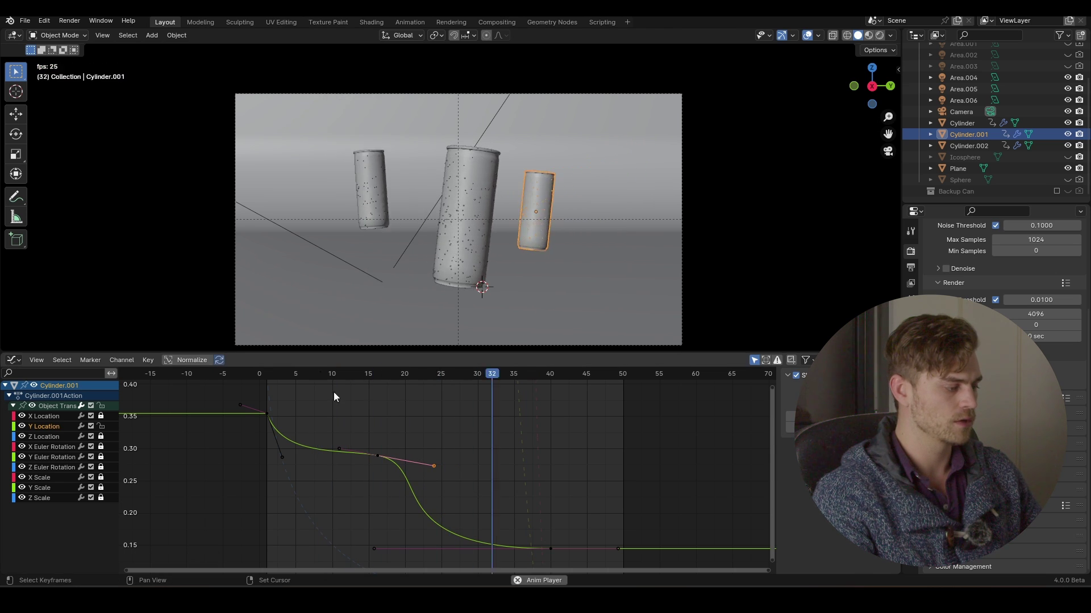
key(space)
Move the left handle of Y Location's frame-40 keyframe along X to about frame 22, and replay the motion.
drag(394, 515, 363, 568)
key(g)
key(x)
click(406, 568)
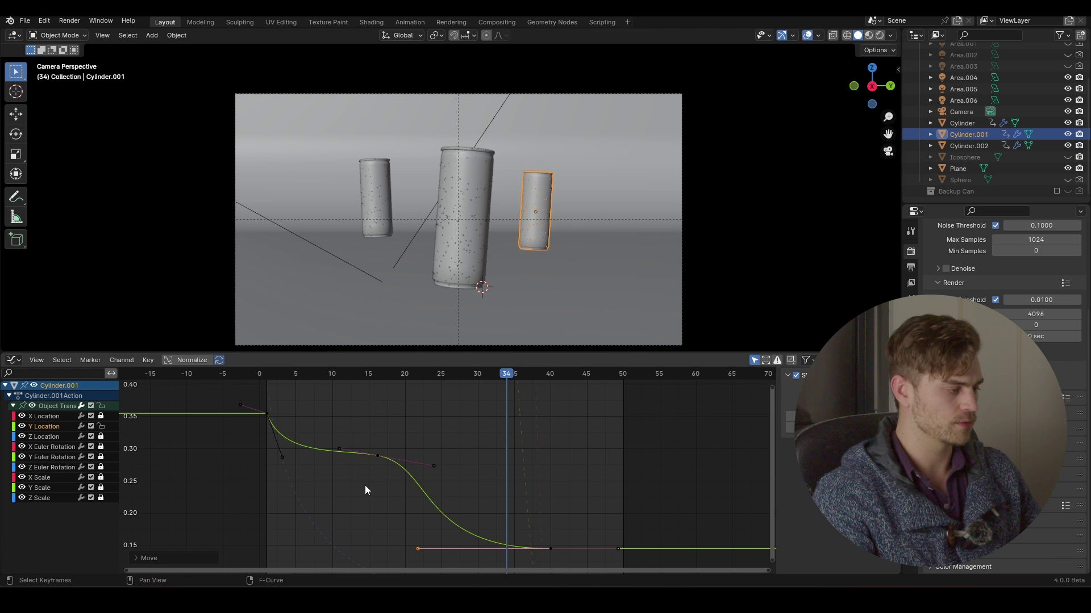
click(330, 373)
key(space)
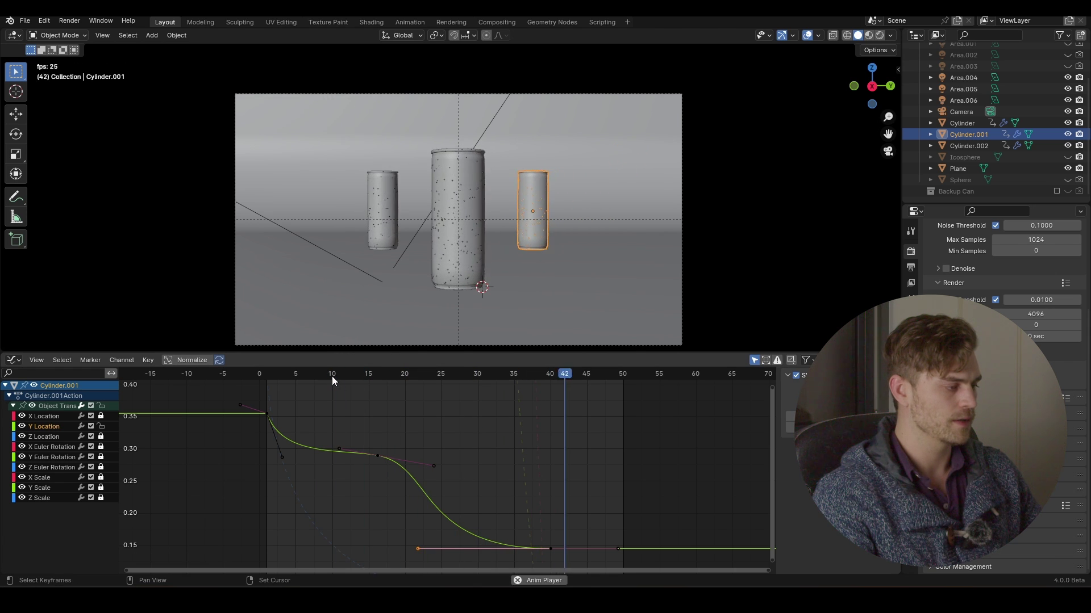
click(376, 377)
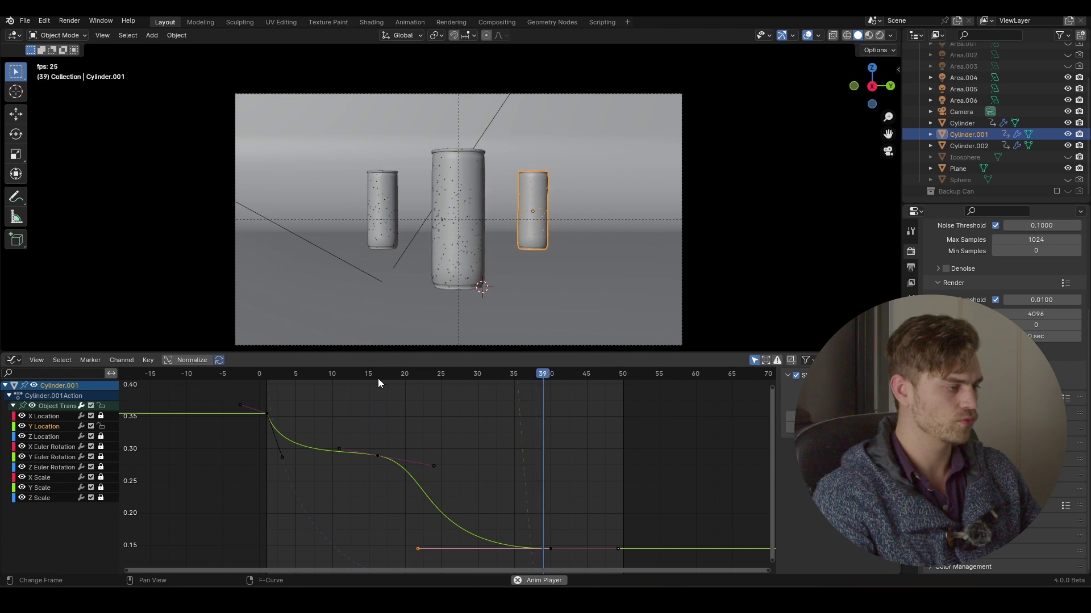
key(space)
Replay the animation from the start to check the timing, and save the file at frame 16.
click(281, 379)
key(space)
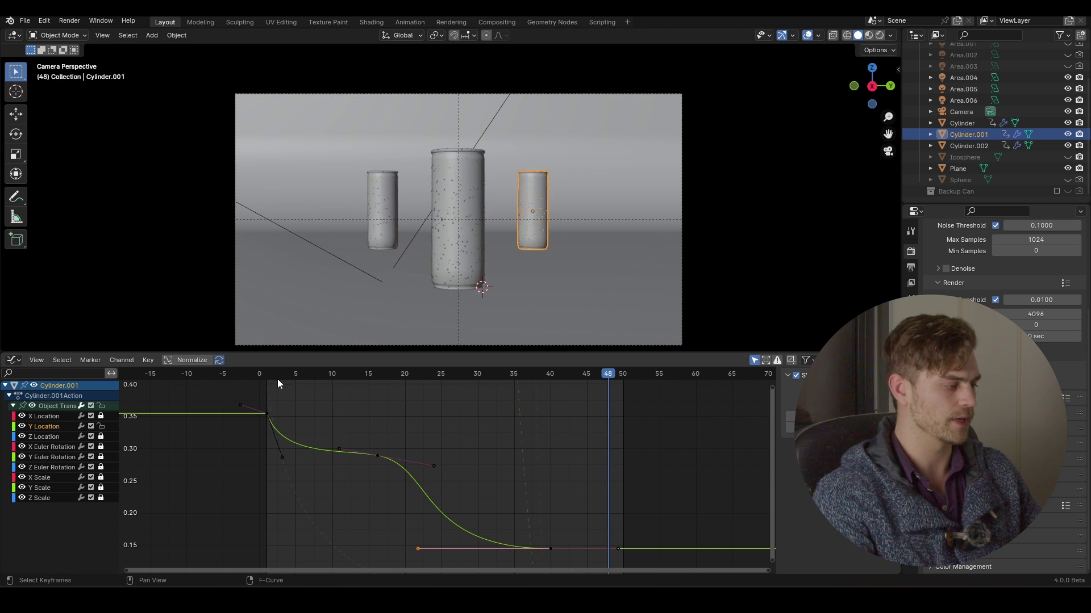
click(268, 373)
key(space)
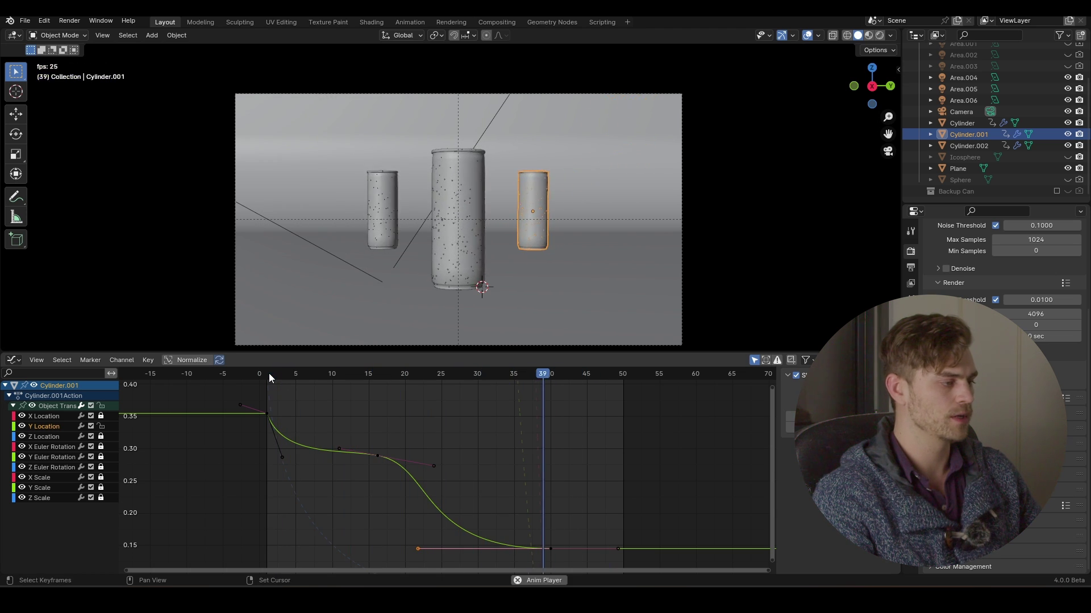
key(space)
click(373, 380)
drag(372, 379, 378, 462)
key(ctrl+s)
key(r)
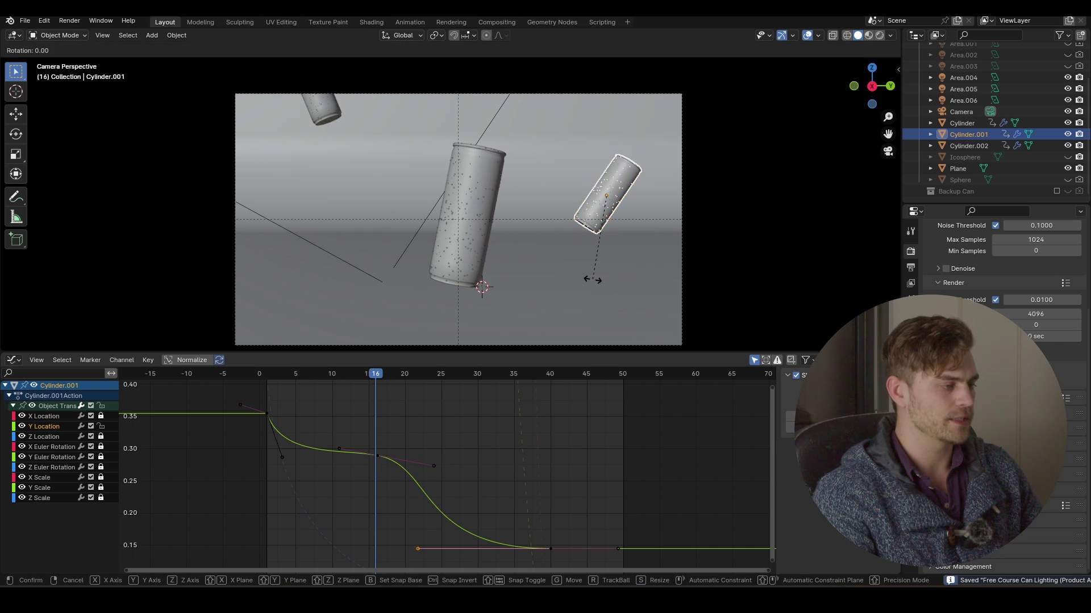
key(x)
key(Escape)
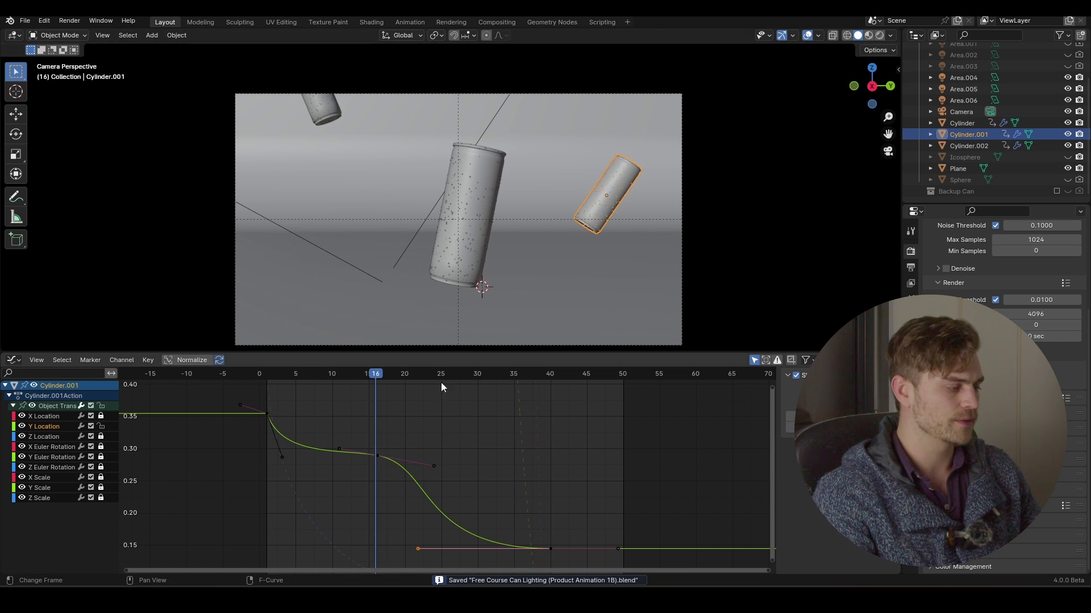
Replay the animation from the first frame and stop at frame 17 to inspect the right background can.
key(shift+Left)
key(space)
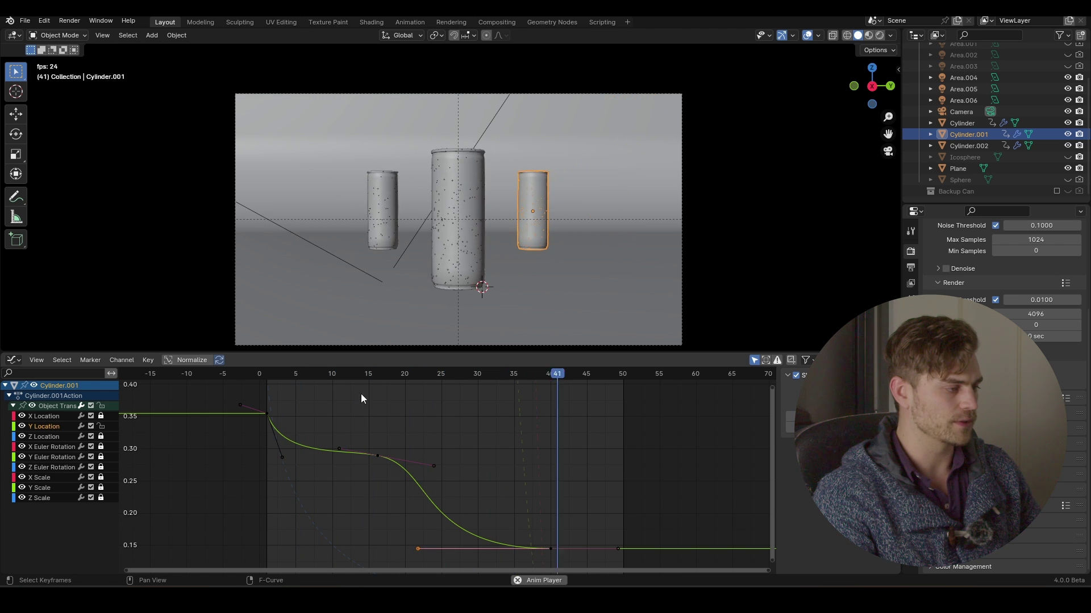
mouse_move(372, 378)
mouse_down()
mouse_move(532, 378)
mouse_move(384, 373)
mouse_up()
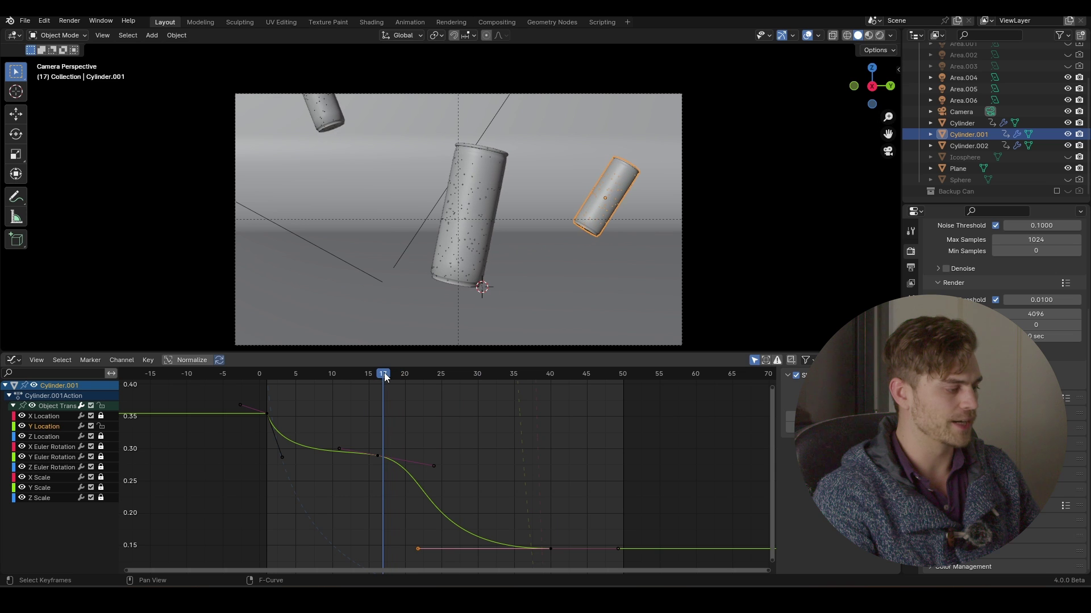
Lock Cylinder.001's Y Location channel, and unlock and select Z Location for editing.
click(91, 426)
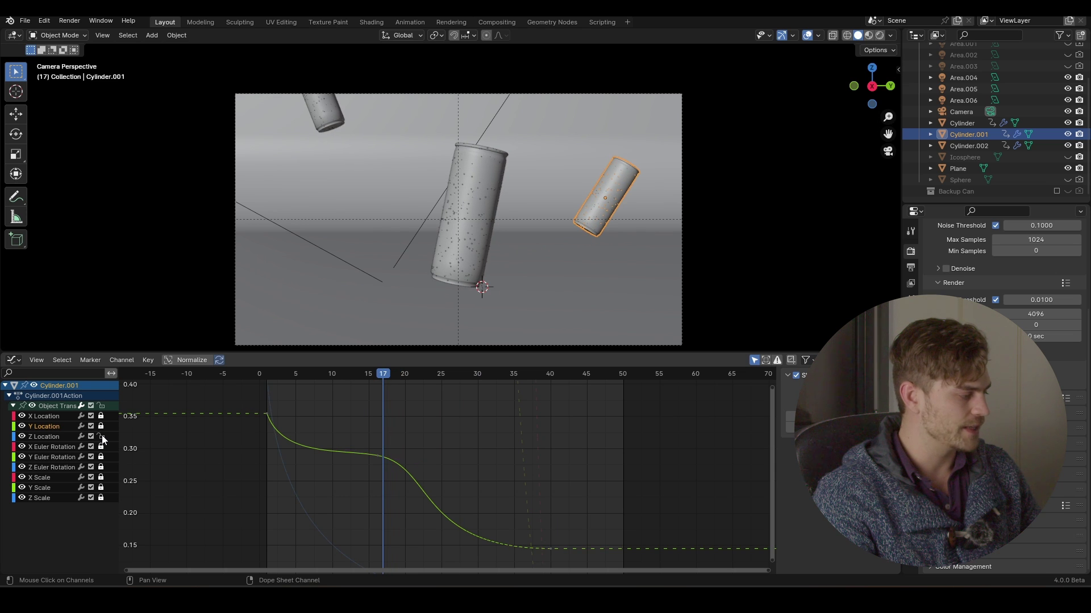
click(60, 434)
key(Home)
scroll(407, 453, up, 2)
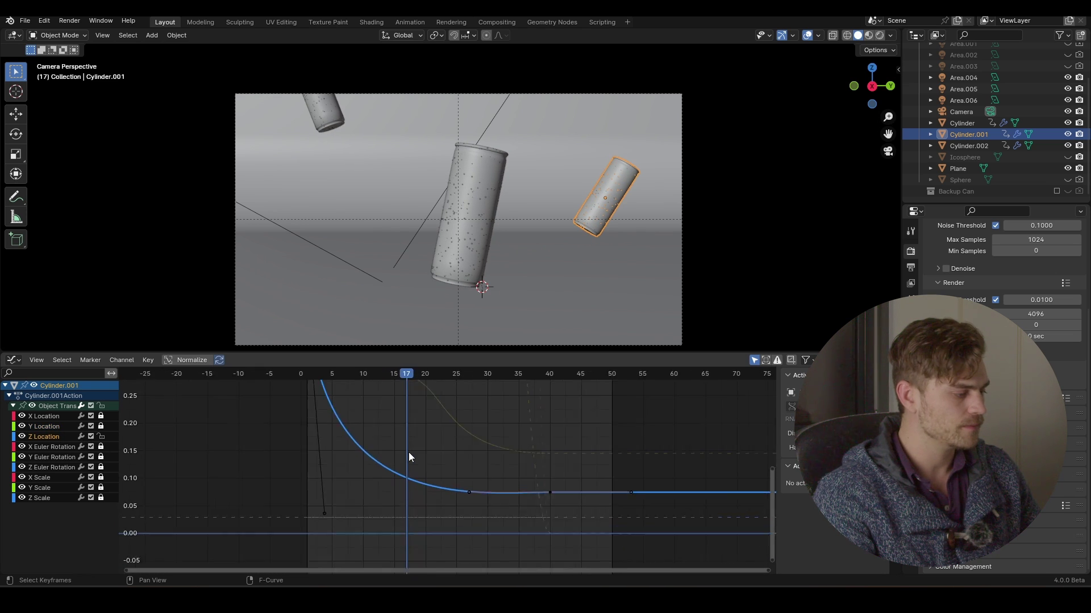
scroll(356, 511, down, 2)
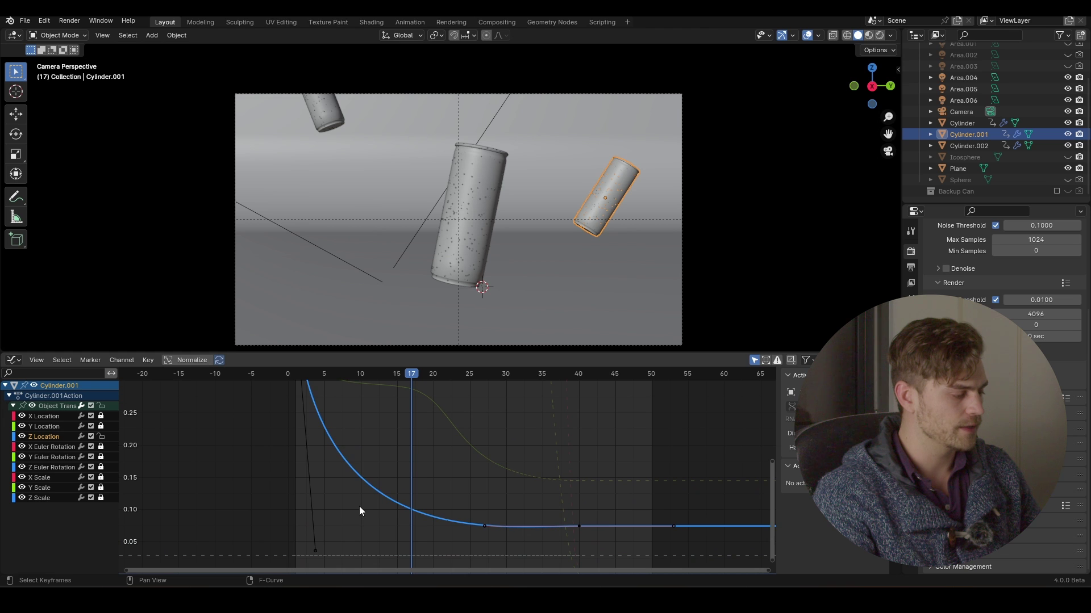
Steepen the Z Location drop by moving the frame-1 keyframe's free handle to about frame 1, value 0.04.
drag(355, 511, 302, 556)
key(g)
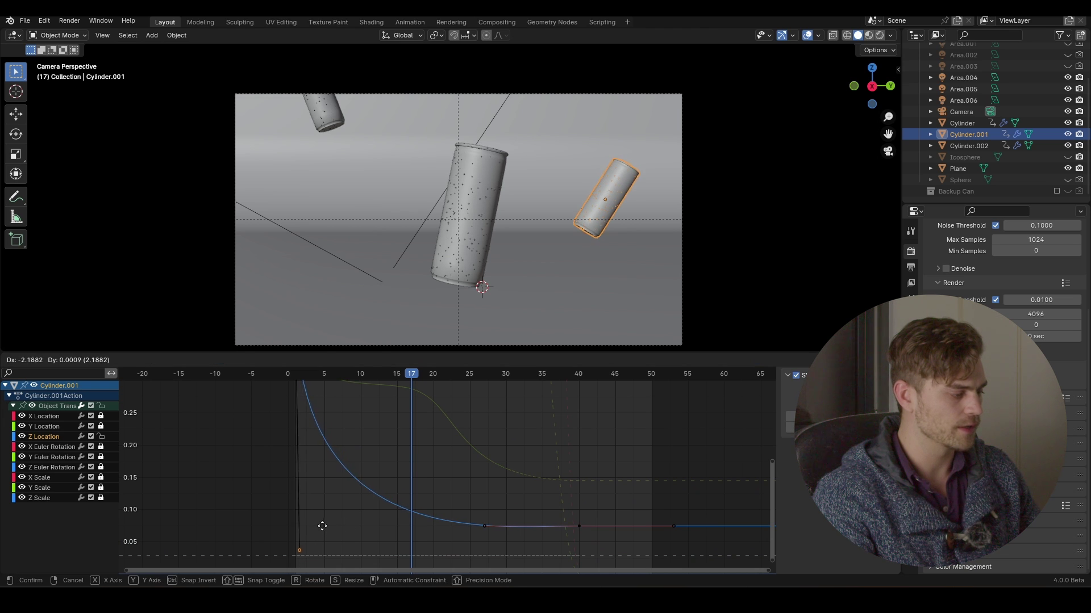
click(315, 525)
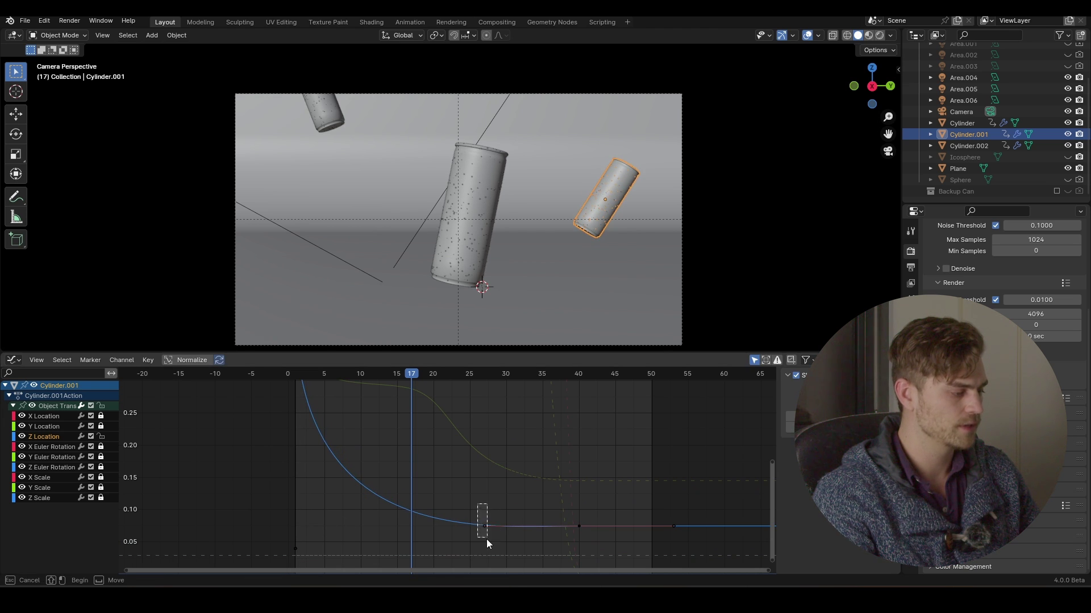
Move the left handle of Z Location's frame-40 keyframe to about frame 19, and return to frame 1 for a replay.
drag(486, 544, 489, 547)
key(g)
right_click(508, 508)
key(g)
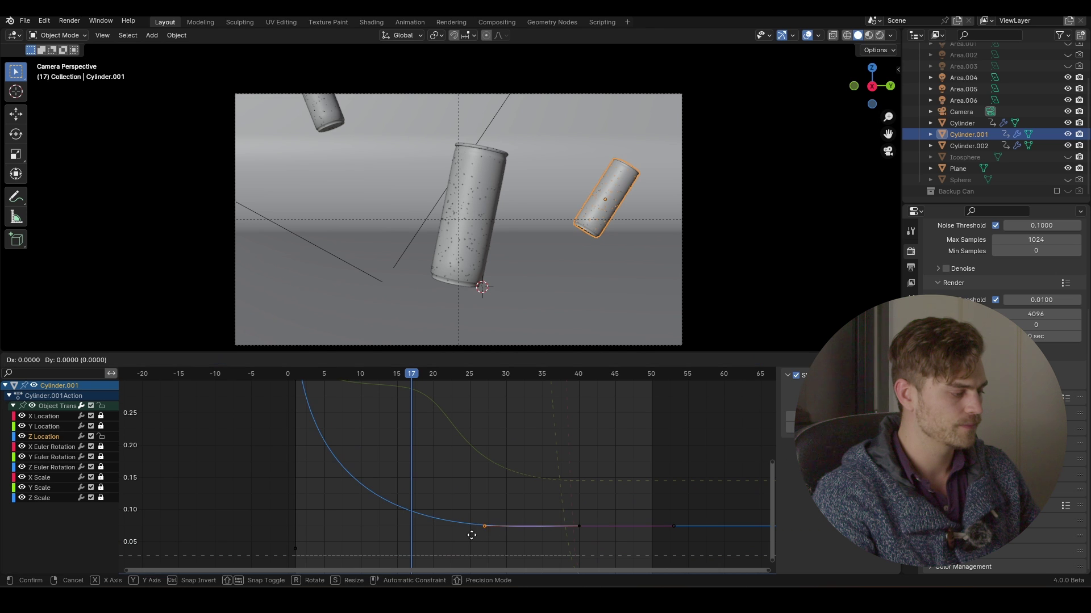
click(414, 534)
click(296, 375)
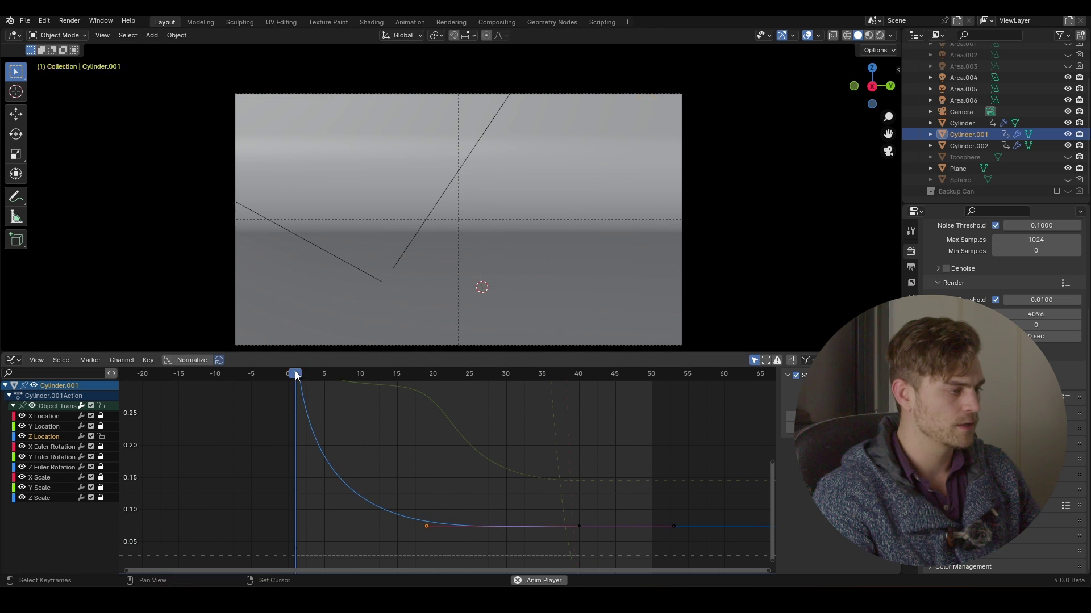
key(Escape)
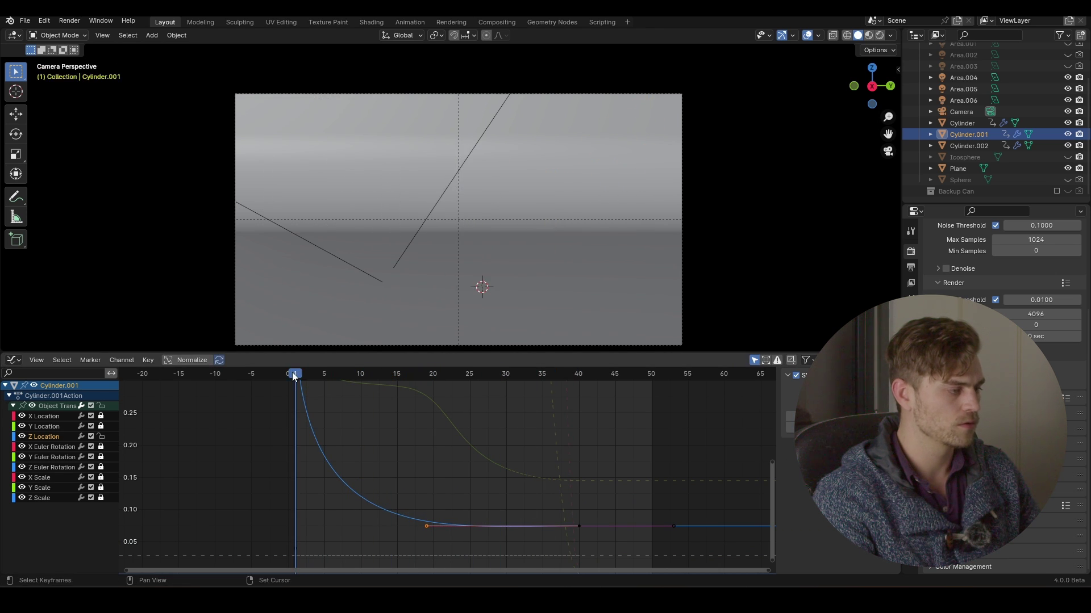
Replay the animation from frame 1, stop it at frame 20, and save the file.
key(space)
key(Escape)
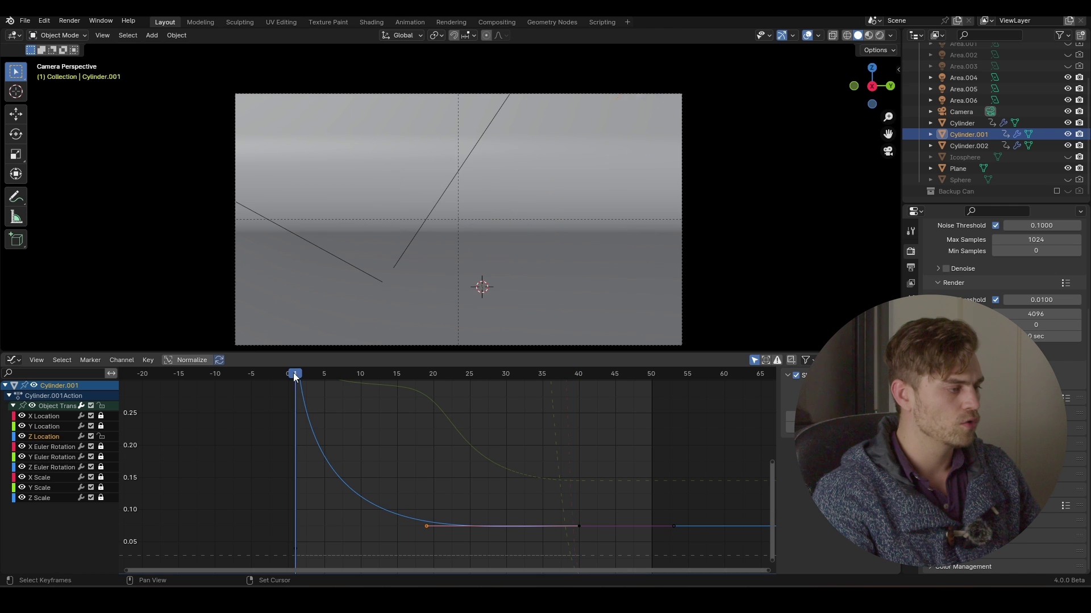
key(space)
key(space)
key(ctrl+s)
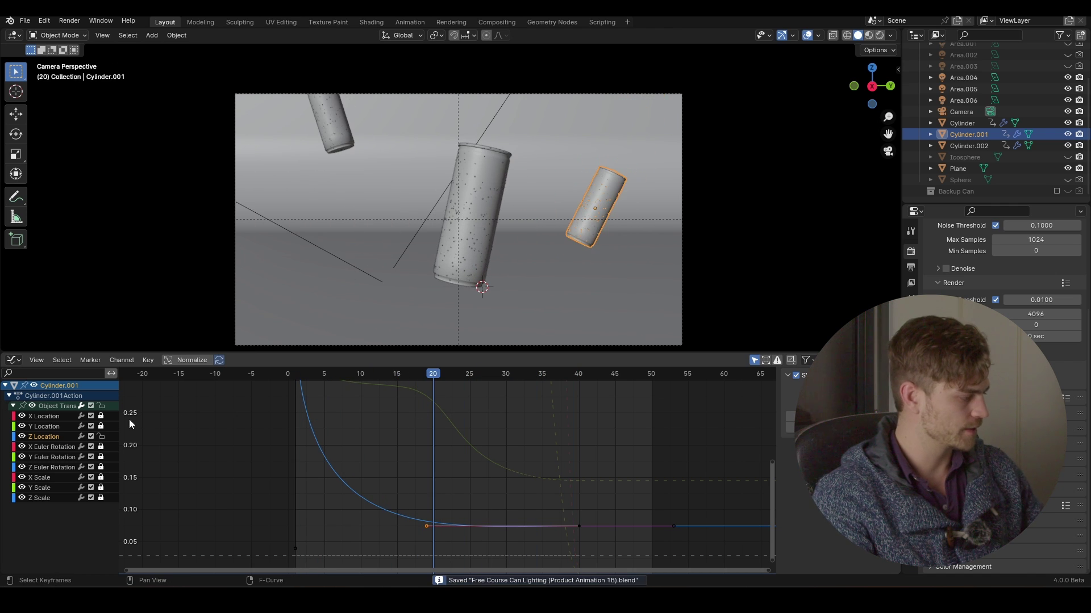
Lock all of Cylinder.001's transform channels and make X Euler Rotation the active channel.
click(101, 436)
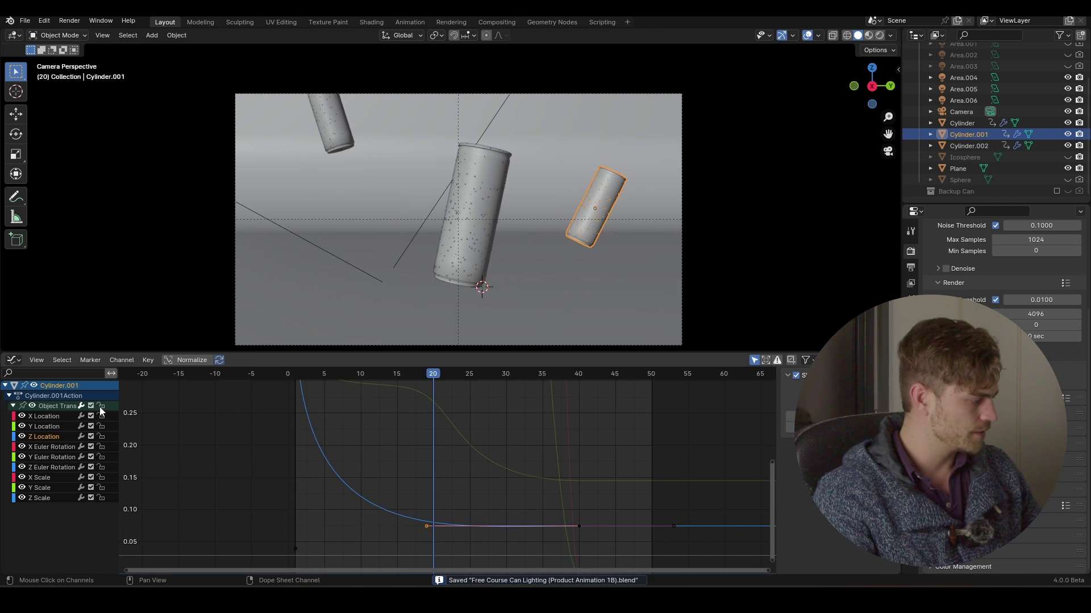
click(56, 447)
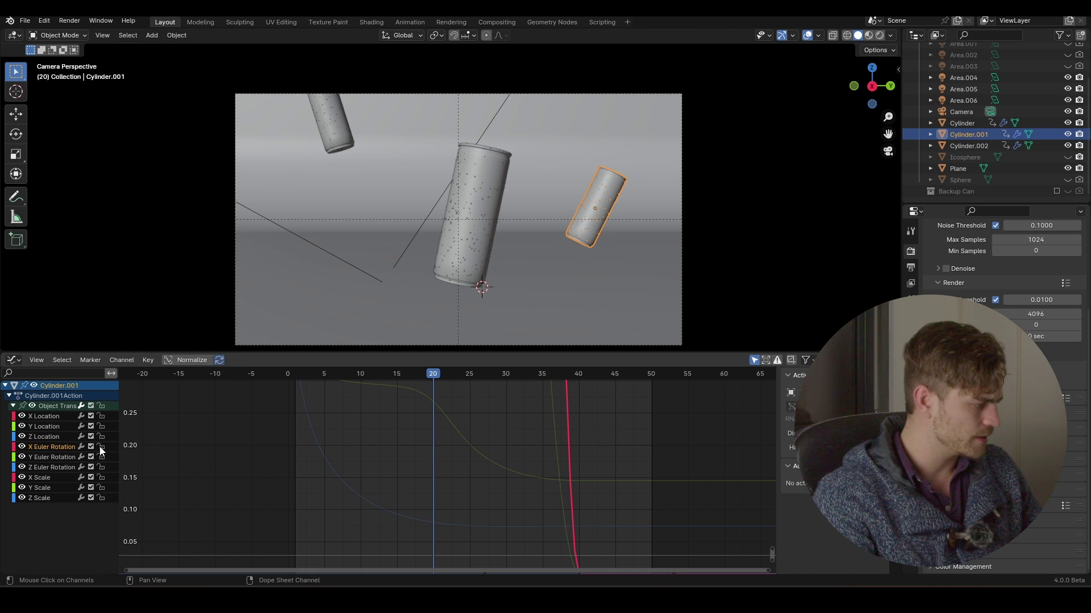
click(101, 407)
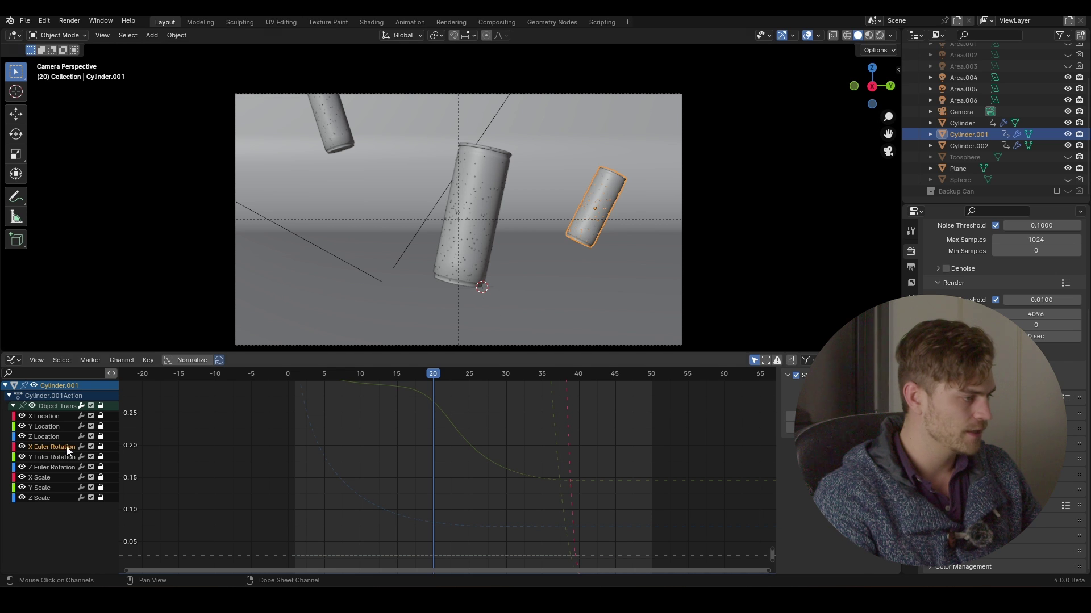
key(r)
key(x)
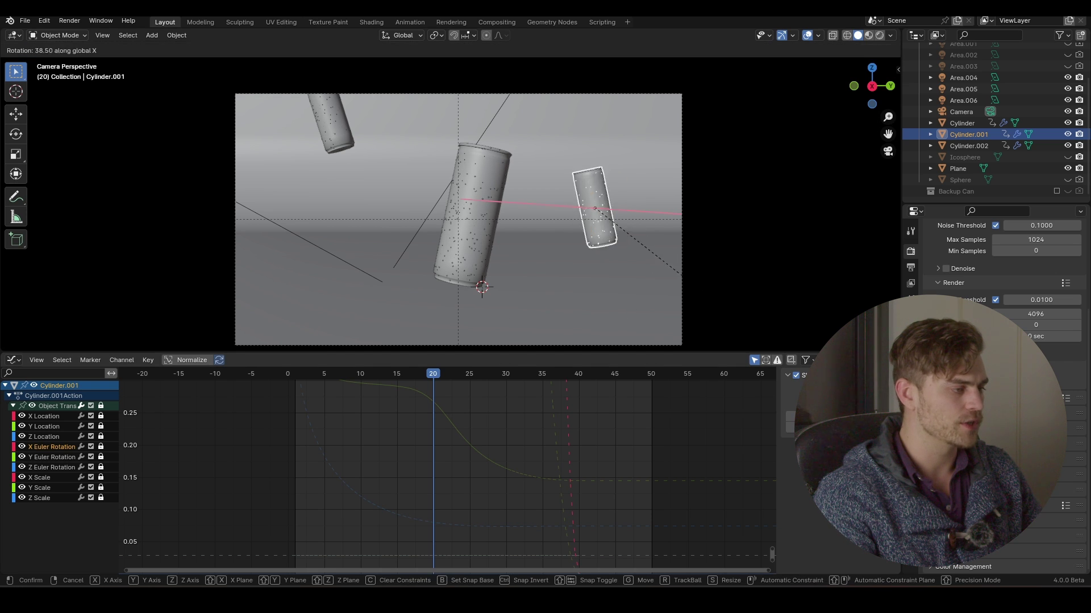
key(Escape)
Unlock only Cylinder.001's X Euler Rotation curve for editing, and replay the can's tilt, ending at frame 21.
click(101, 447)
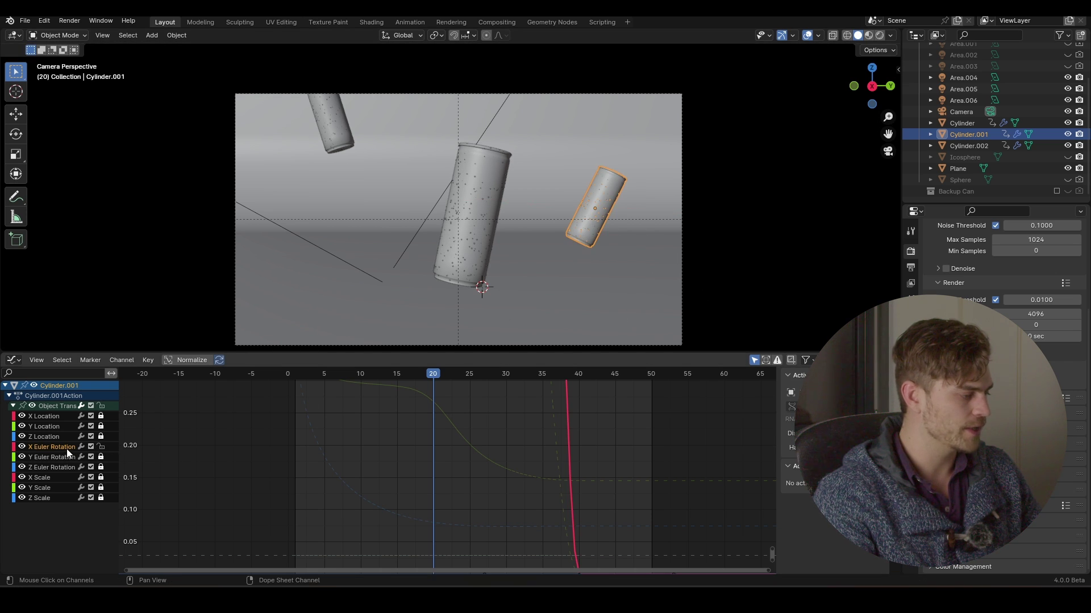
key(Home)
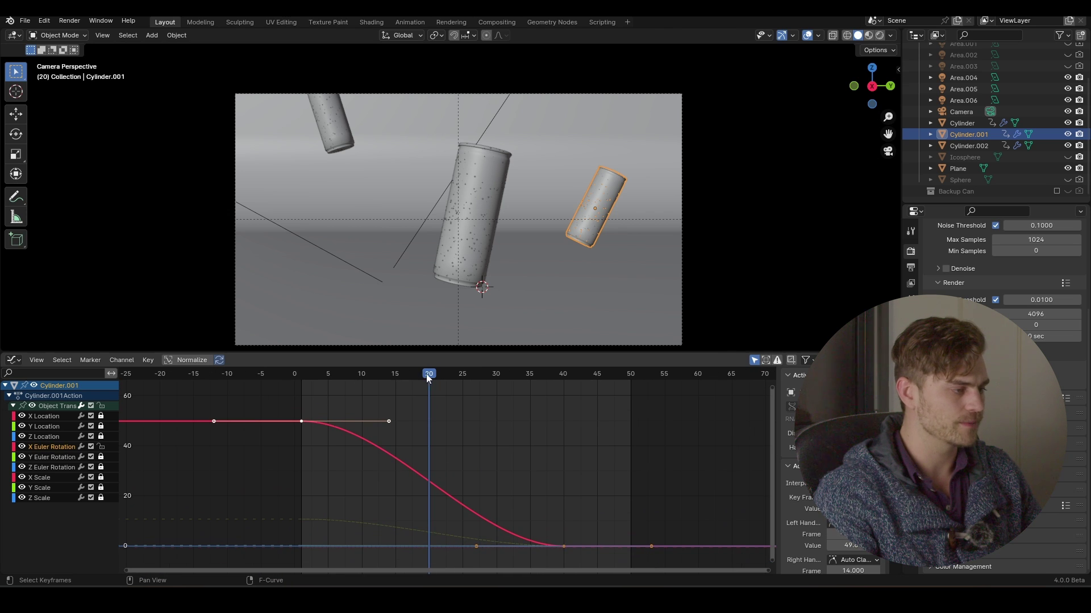
drag(426, 374, 316, 378)
key(space)
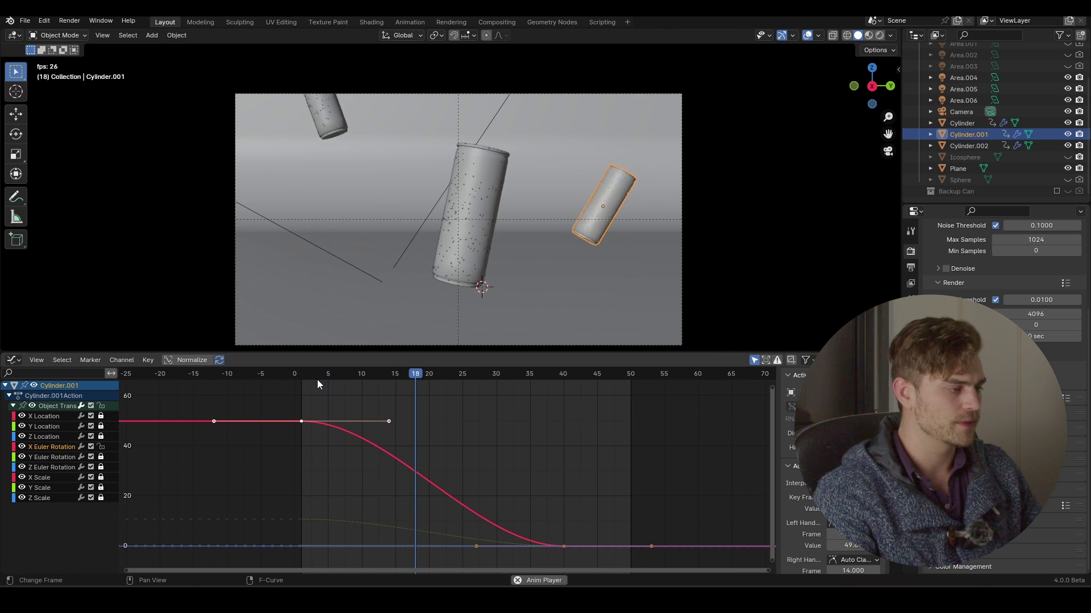
drag(417, 376, 437, 379)
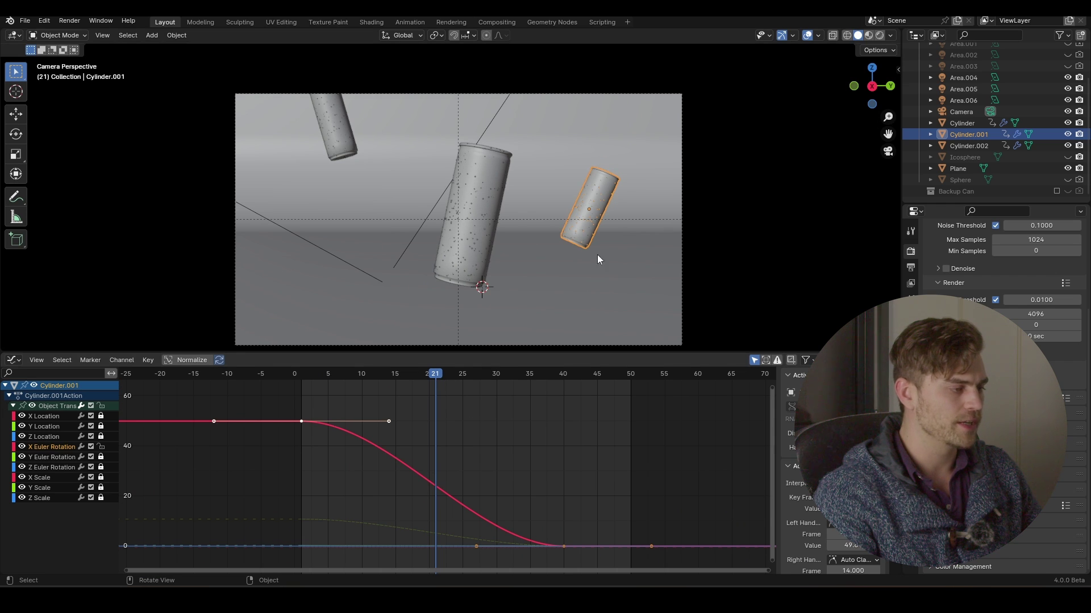
Move the left handle of X Euler Rotation's frame-40 keyframe along the time axis to about frame 10, and replay the animation.
middle_drag(536, 374, 537, 417)
drag(500, 484, 467, 510)
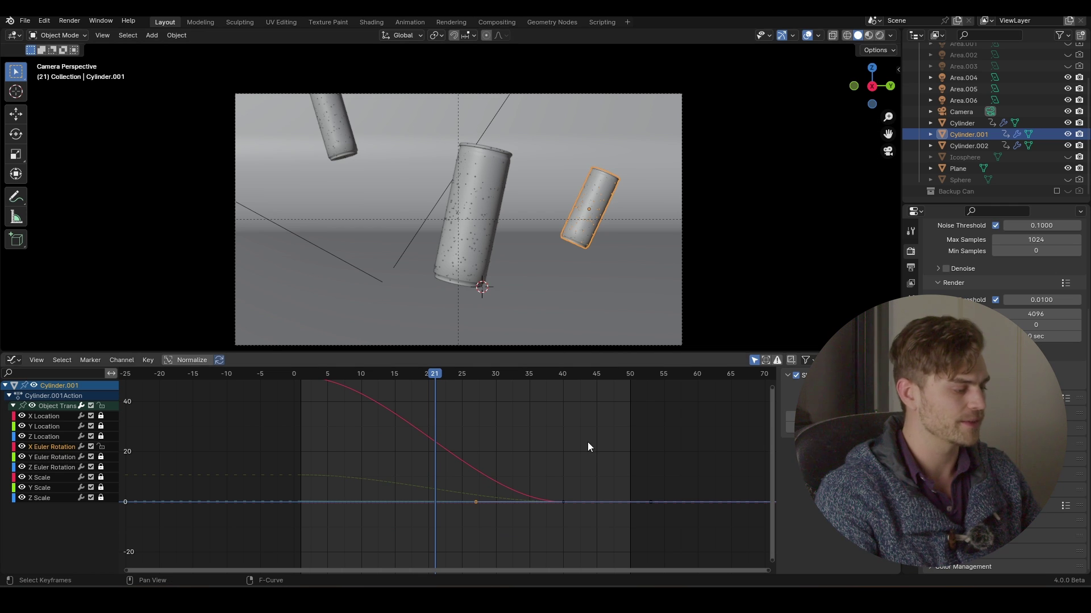
key(g)
key(x)
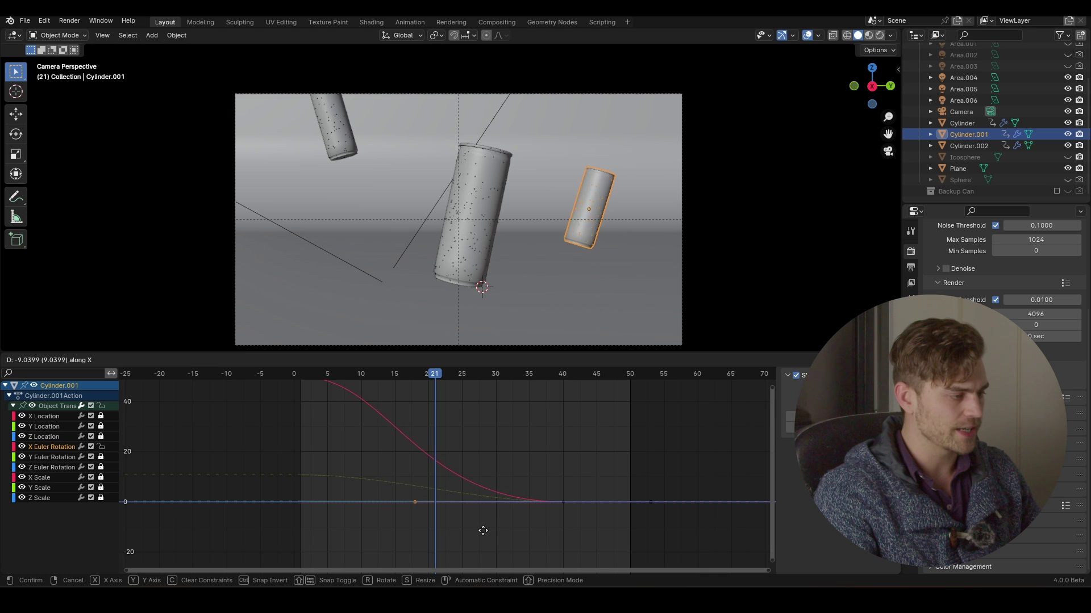
click(430, 531)
click(301, 372)
key(space)
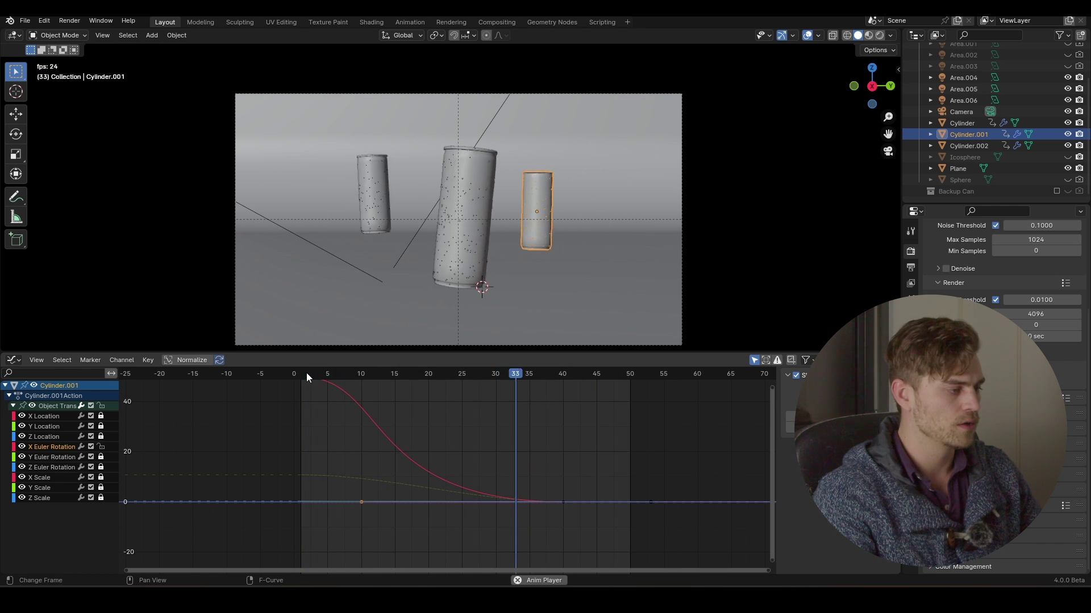
key(space)
Soften the X rotation easing by moving the frame-40 keyframe's left handle to about frame 15, and save the file after a replay.
key(g)
key(x)
click(374, 512)
click(313, 373)
key(space)
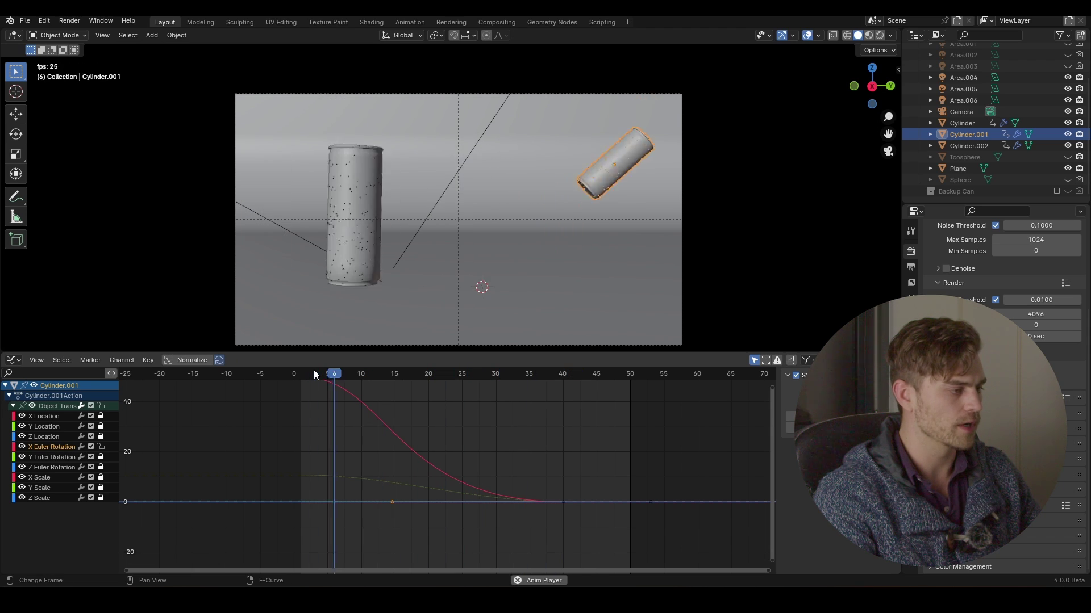
key(space)
key(ctrl+s)
Replay the animation in rendered viewport shading, and save the file, ending at frame 47.
click(880, 35)
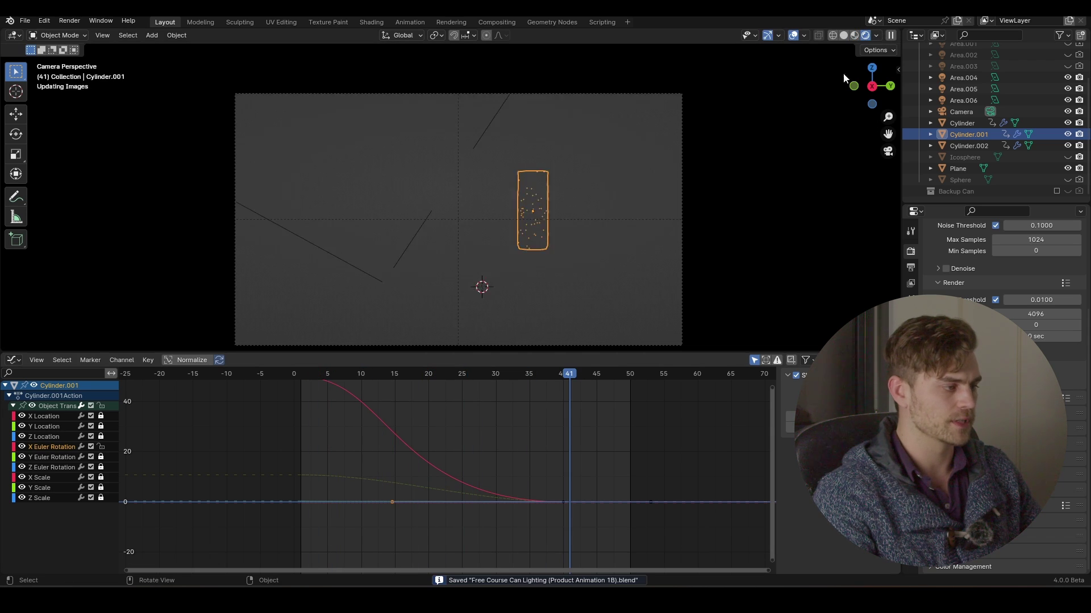
click(312, 373)
key(space)
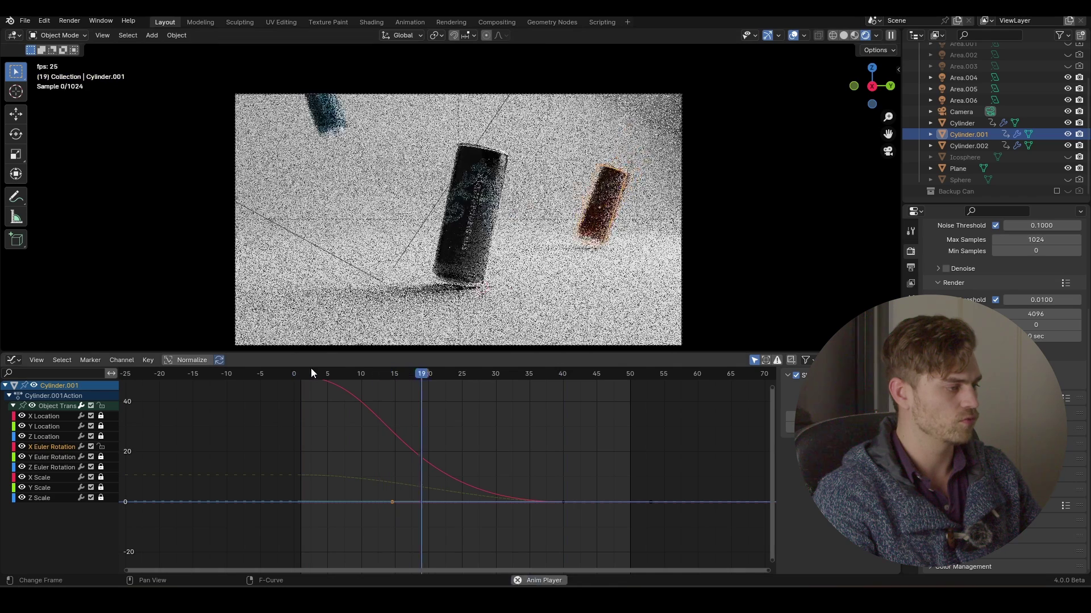
key(space)
key(ctrl+s)
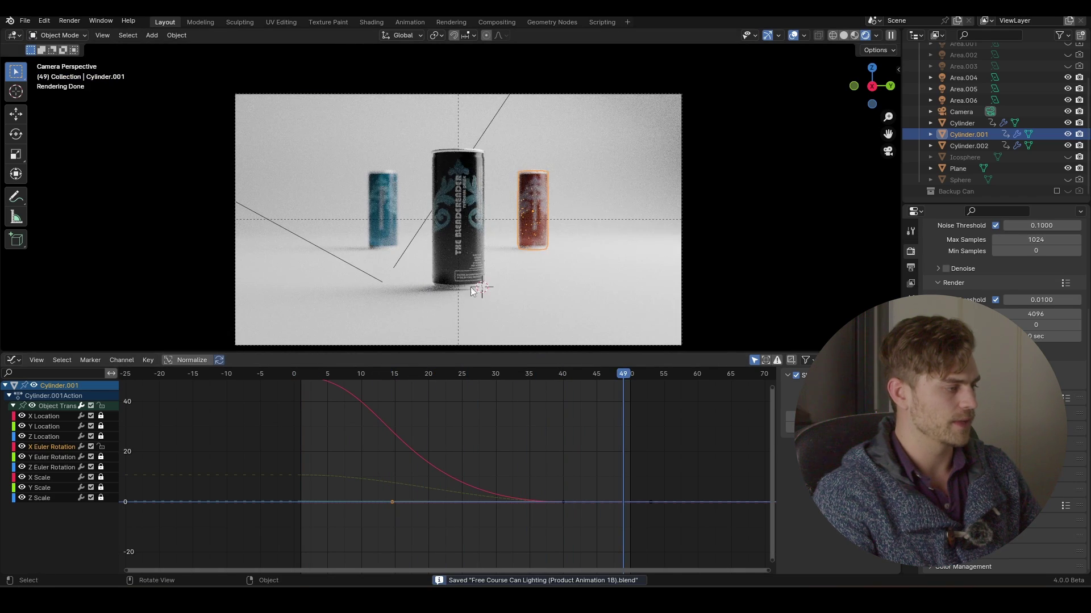
key(Left)
key(Left)
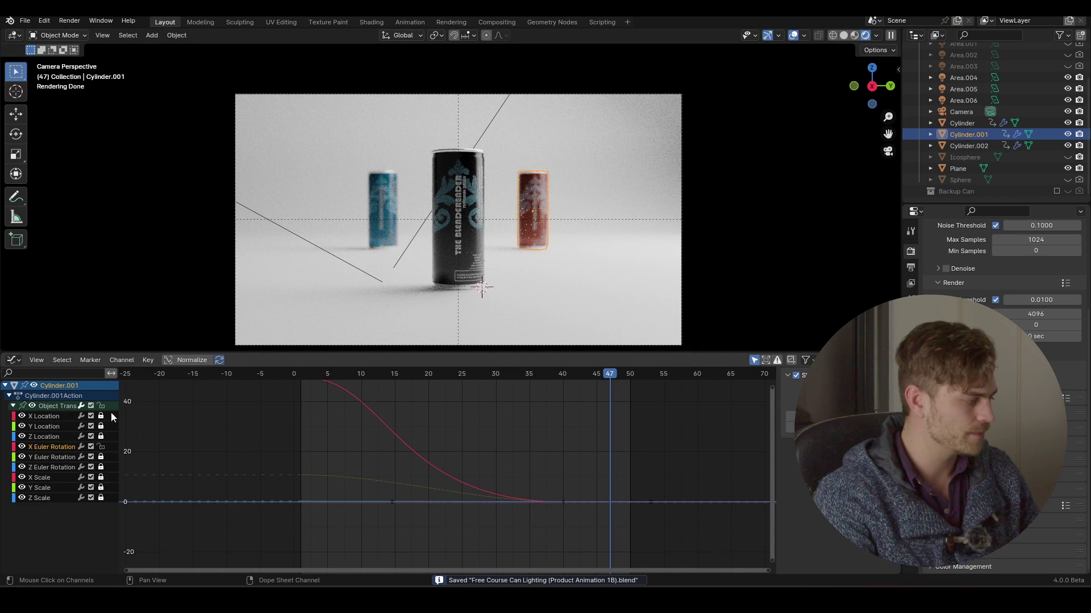
Unlock and collapse Cylinder.001's channels, and select the blue background can, saving the file.
click(101, 405)
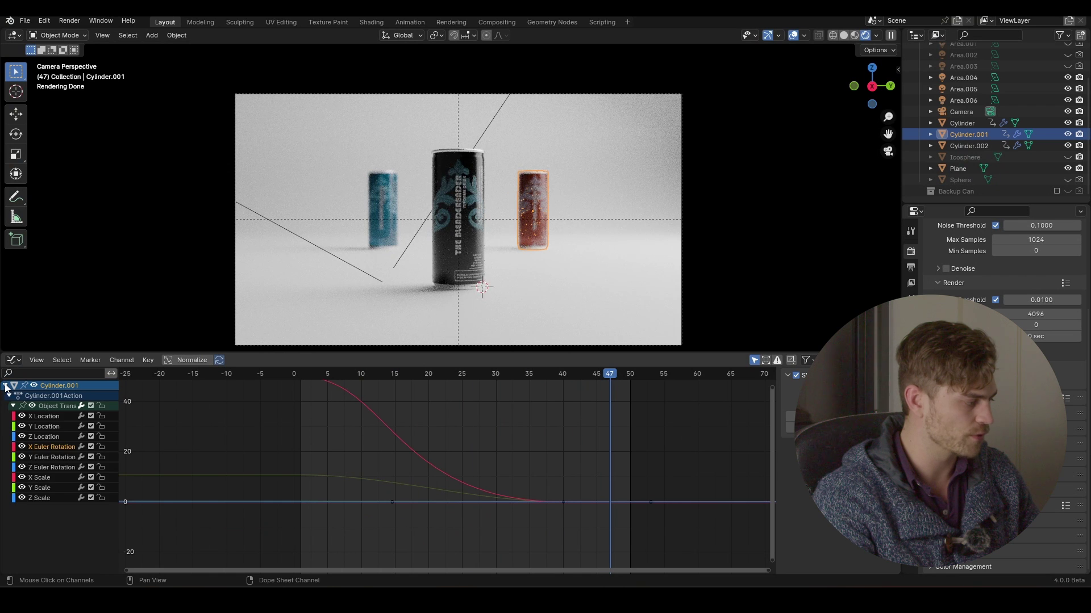
click(5, 386)
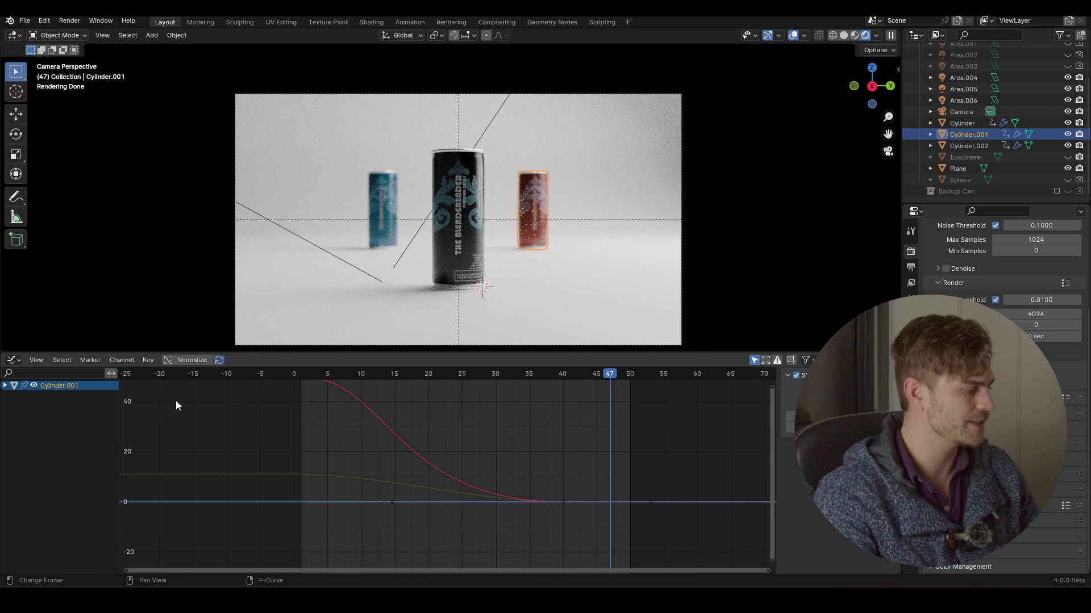
click(386, 198)
key(ctrl+s)
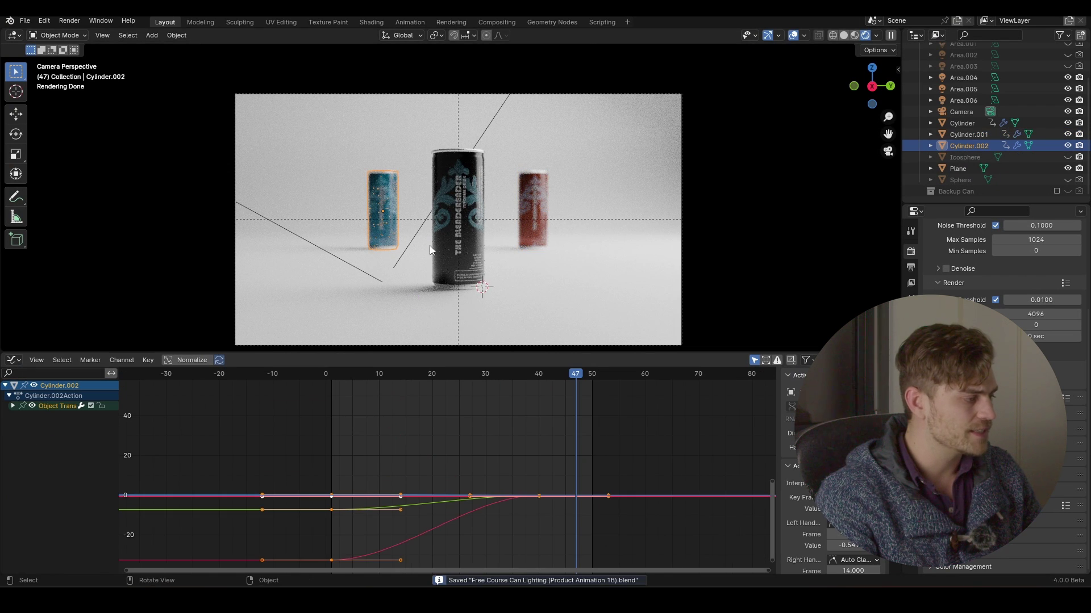
Expand Cylinder.002's transform channels and lock everything except Z Location, framing its curve for editing.
click(12, 406)
click(48, 434)
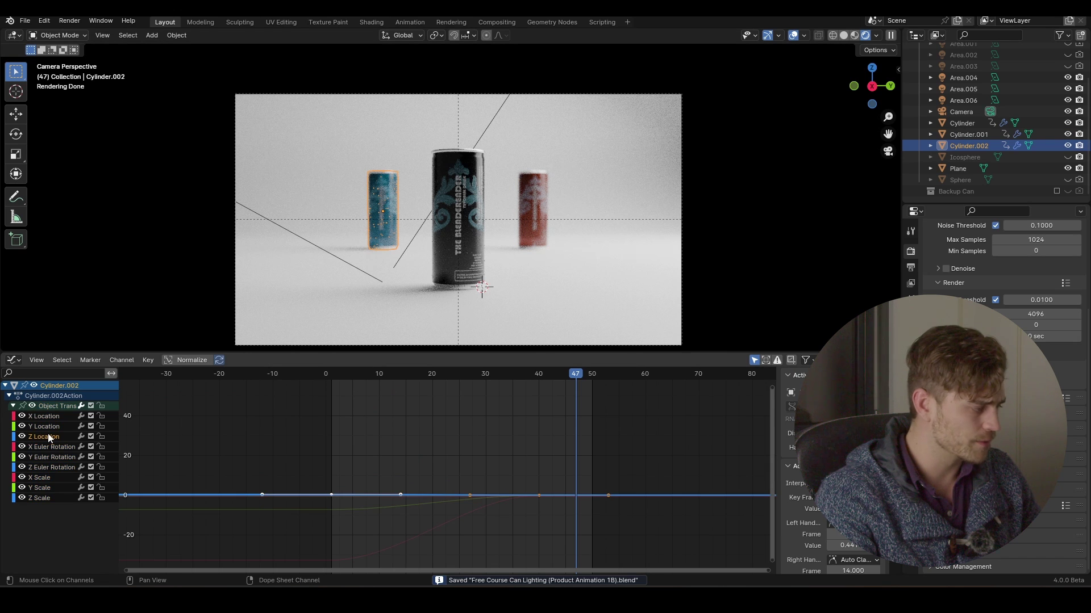
click(99, 436)
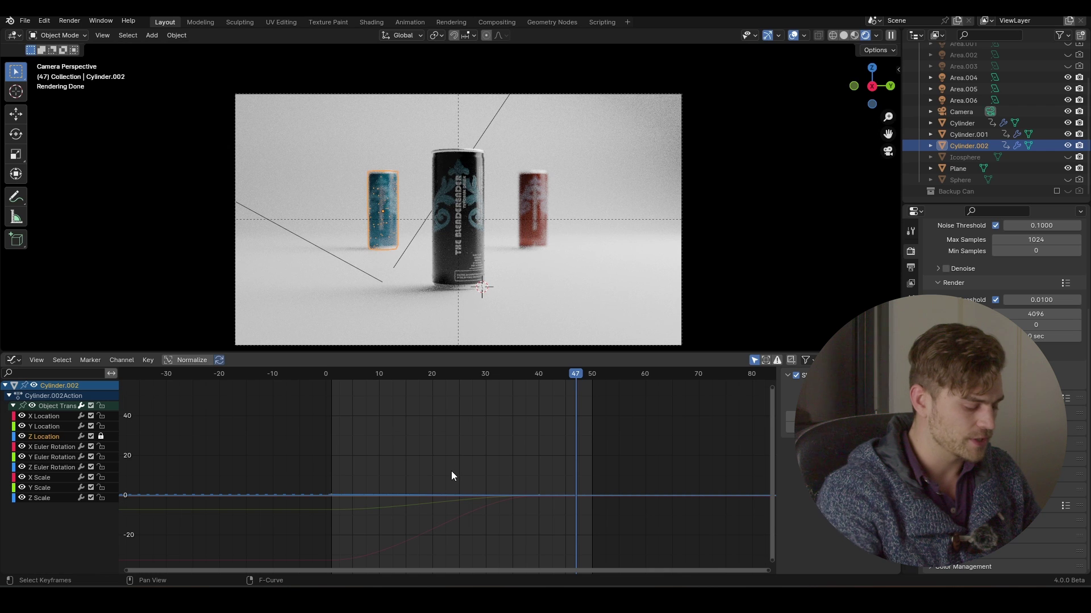
key(KP_Decimal)
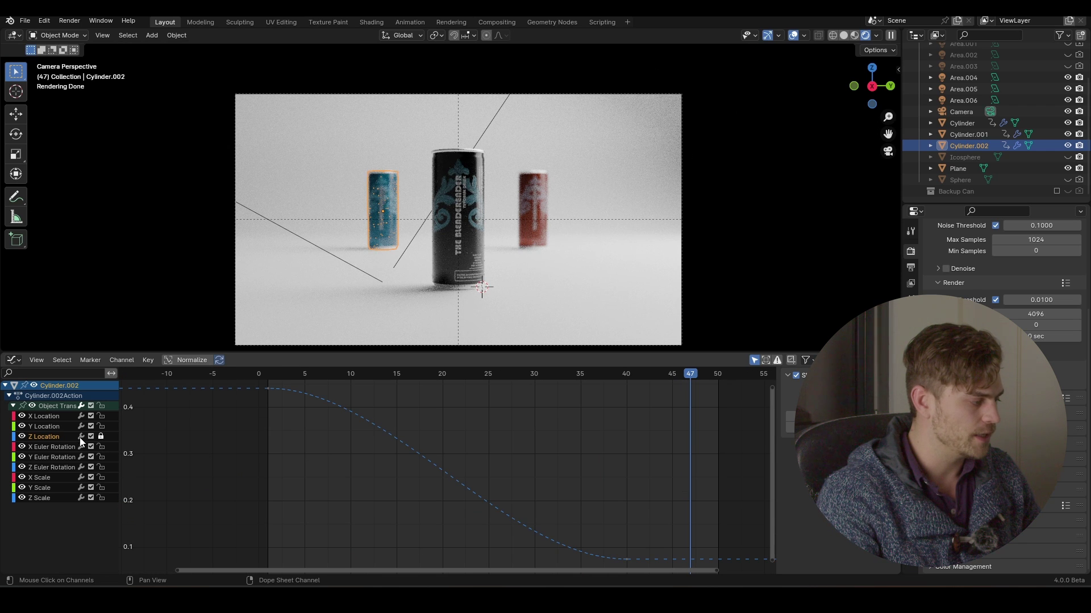
click(101, 407)
click(101, 436)
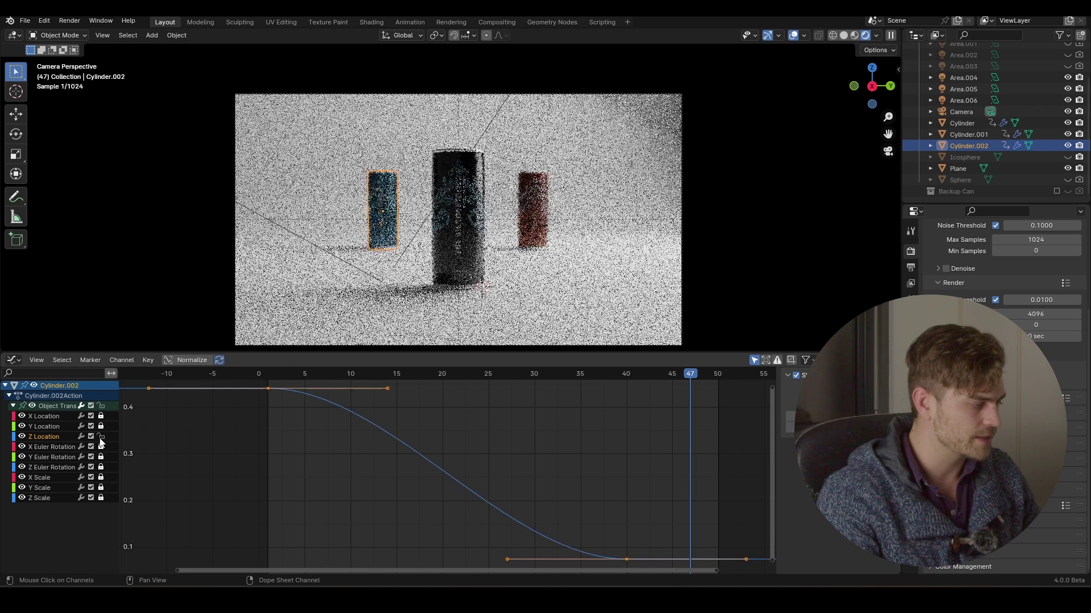
key(KP_Decimal)
Set Z Location's frame-1 keyframe handles to Free, and move the right handle to about frame 1, value 0.06.
drag(278, 376, 426, 386)
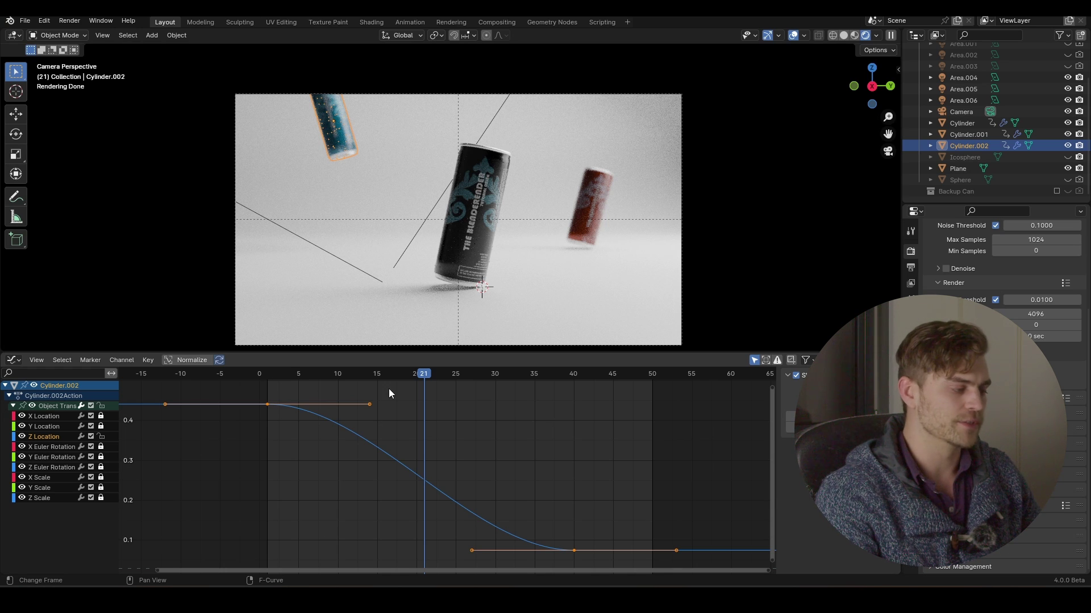
click(339, 434)
right_click(349, 409)
mouse_move(360, 408)
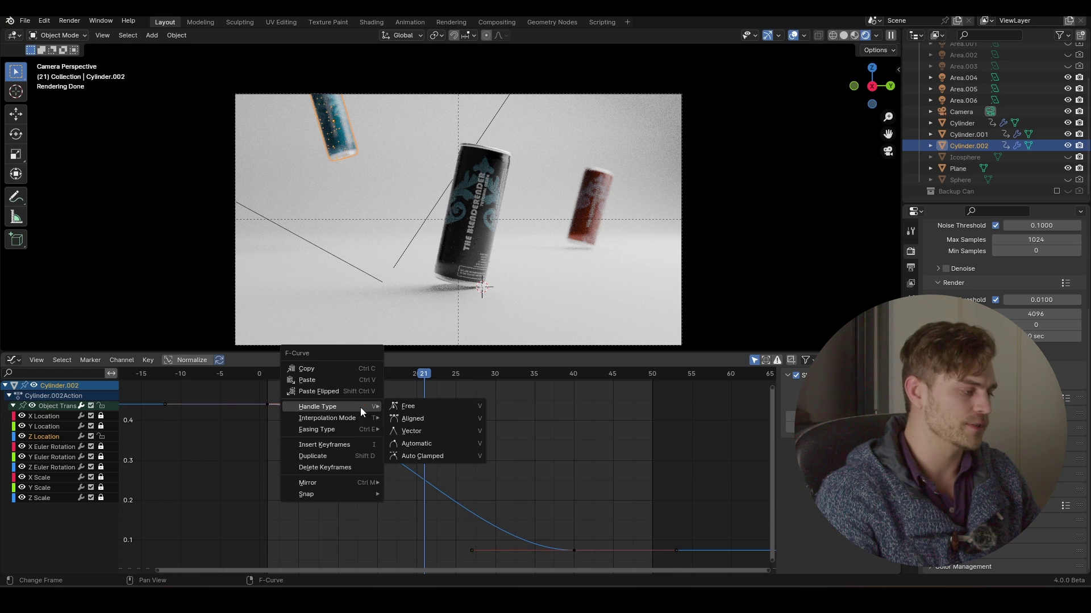
click(431, 404)
key(g)
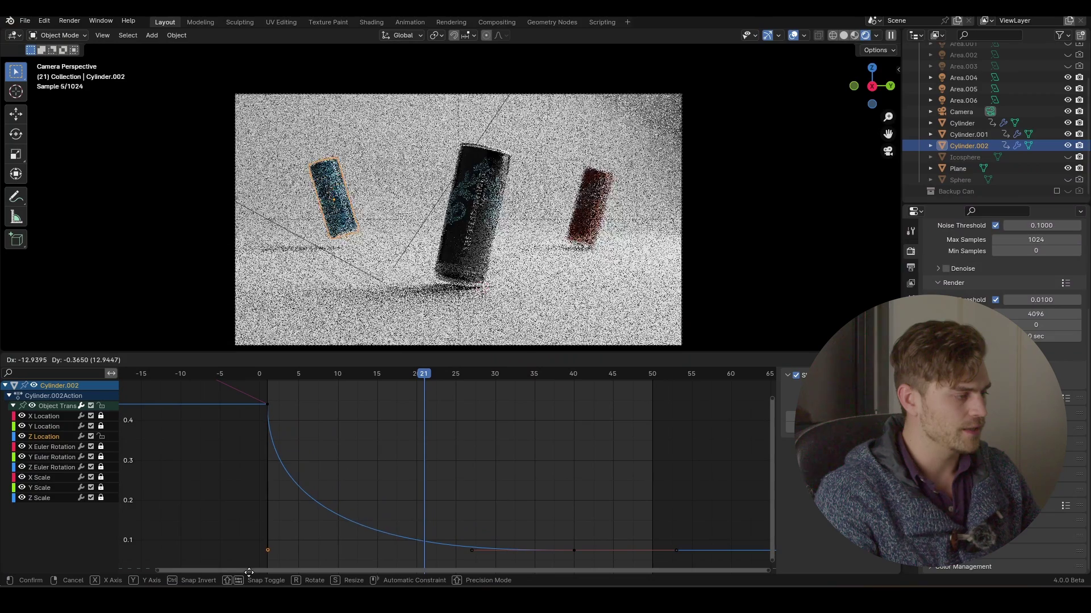
click(244, 374)
Replay the animation from frame 1 several times to check the blue can's drop.
click(268, 377)
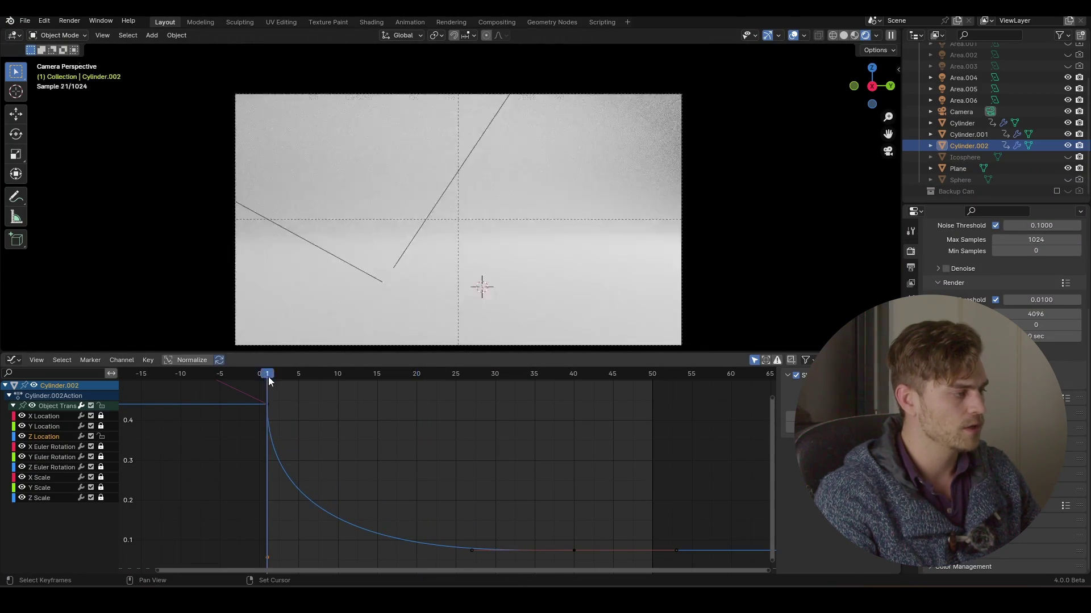
key(space)
click(274, 373)
key(space)
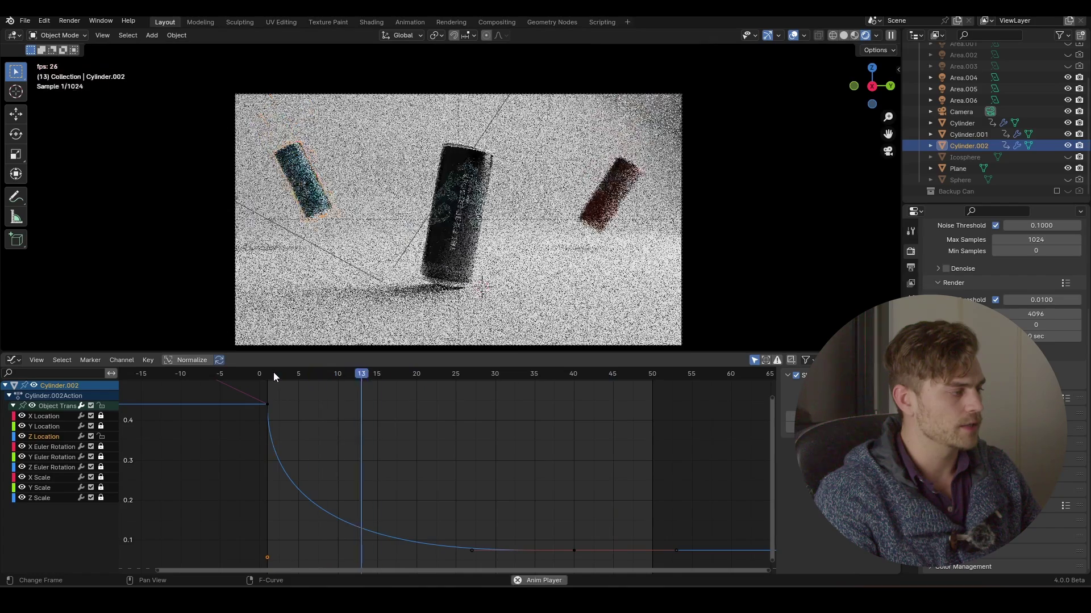
click(268, 377)
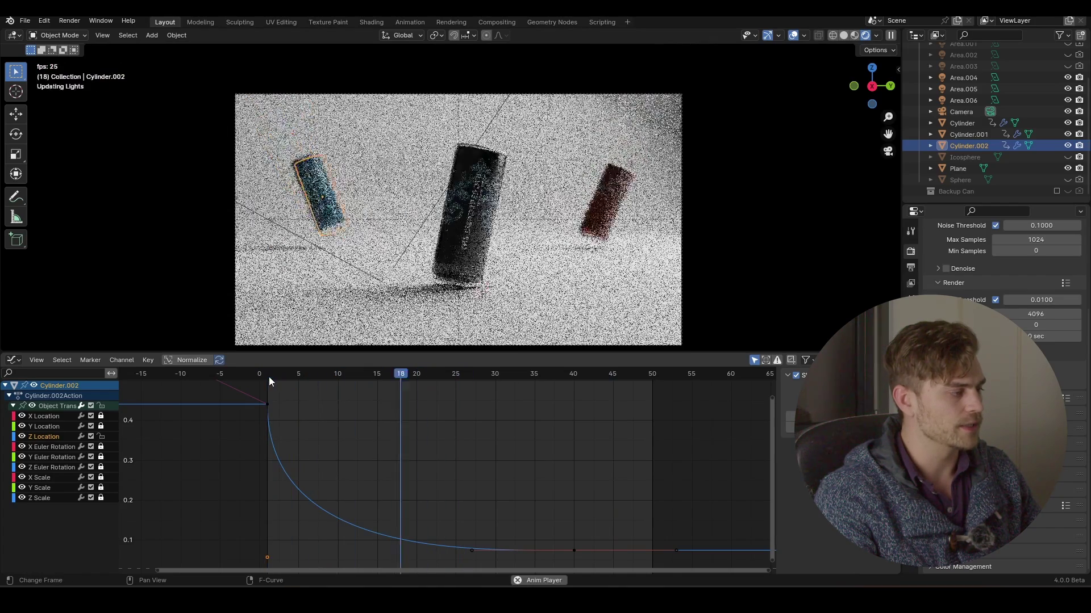
key(space)
click(268, 373)
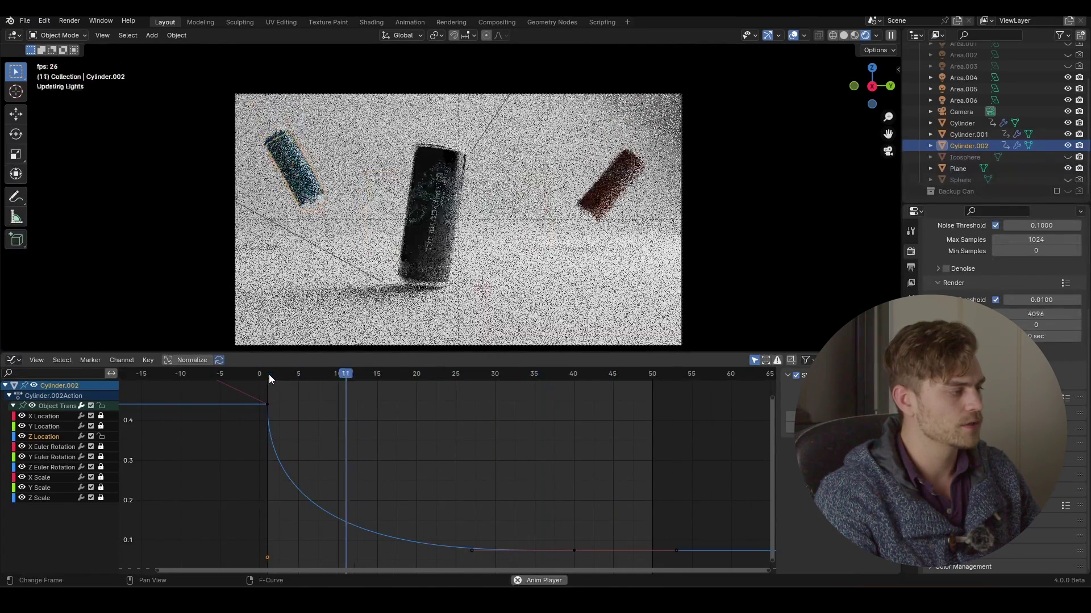
Move the left handle of Z Location's frame-40 keyframe to about frame 21, and save the file after a replay.
middle_drag(483, 432, 494, 472)
drag(501, 470, 492, 509)
key(x)
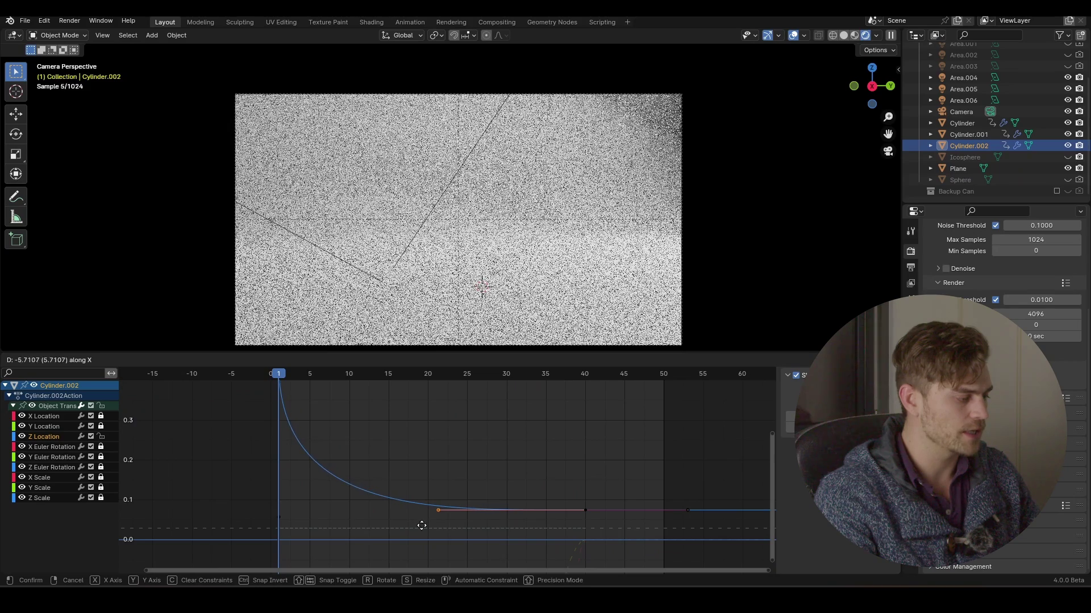
click(422, 525)
key(space)
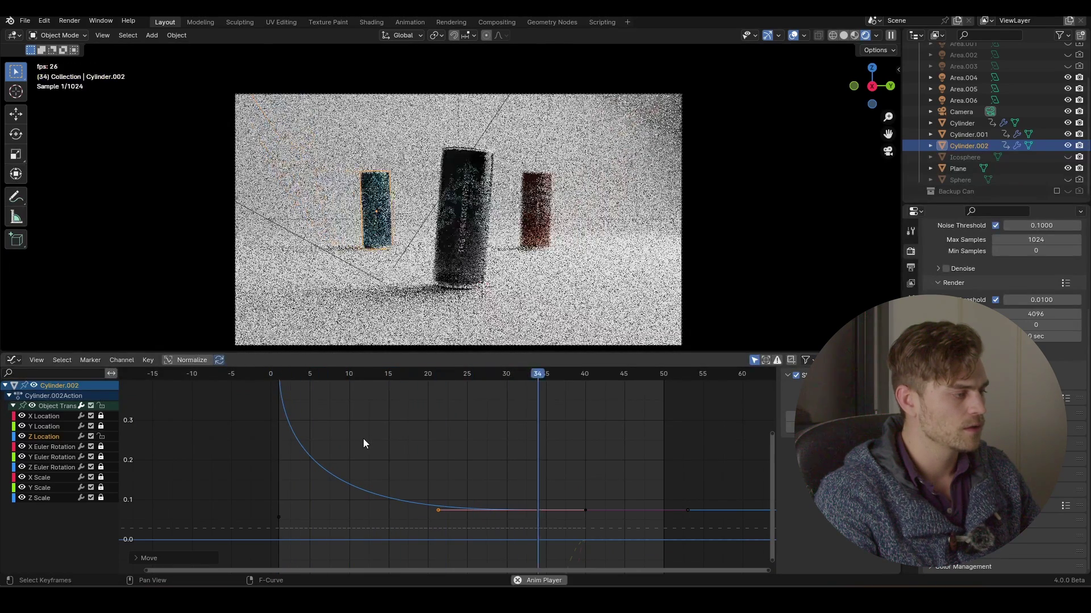
key(space)
key(ctrl+s)
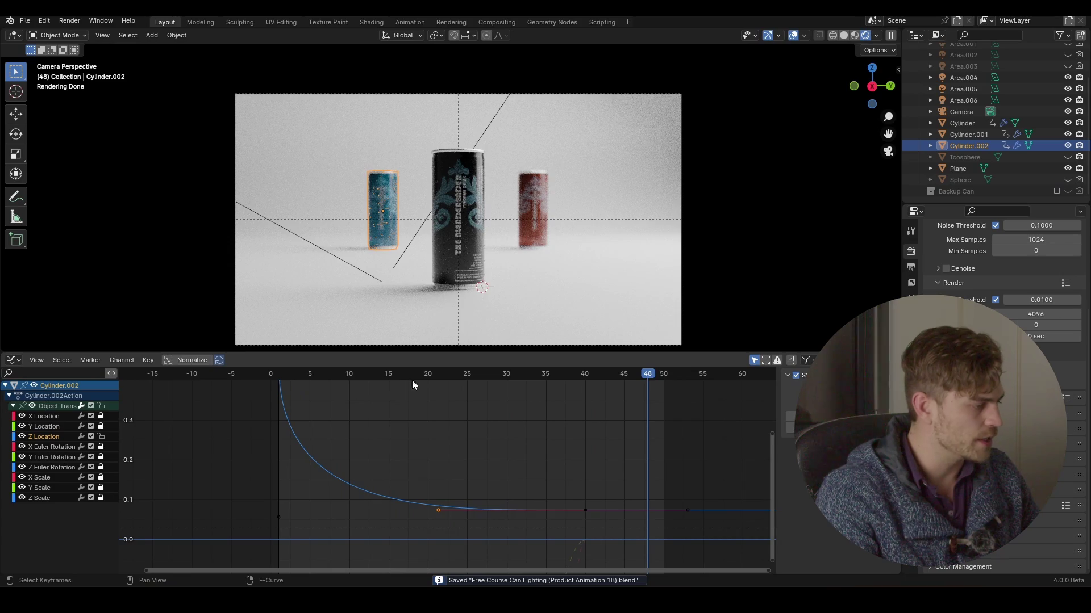
Unlock Cylinder.002's Y Location channel, lock Z Location again, and frame the Y Location curve for editing.
drag(386, 375, 372, 401)
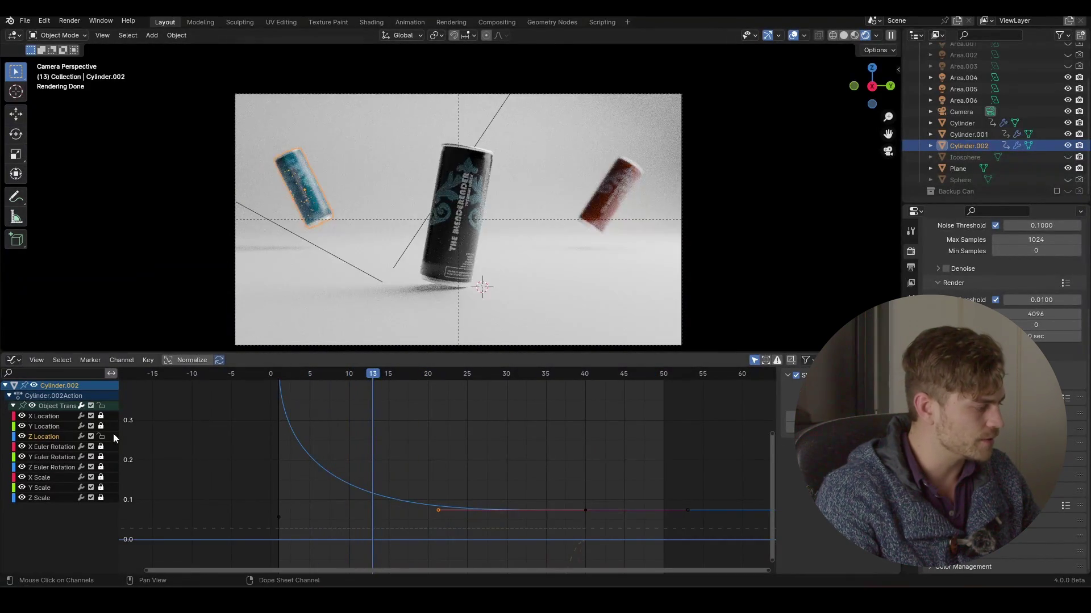
click(102, 426)
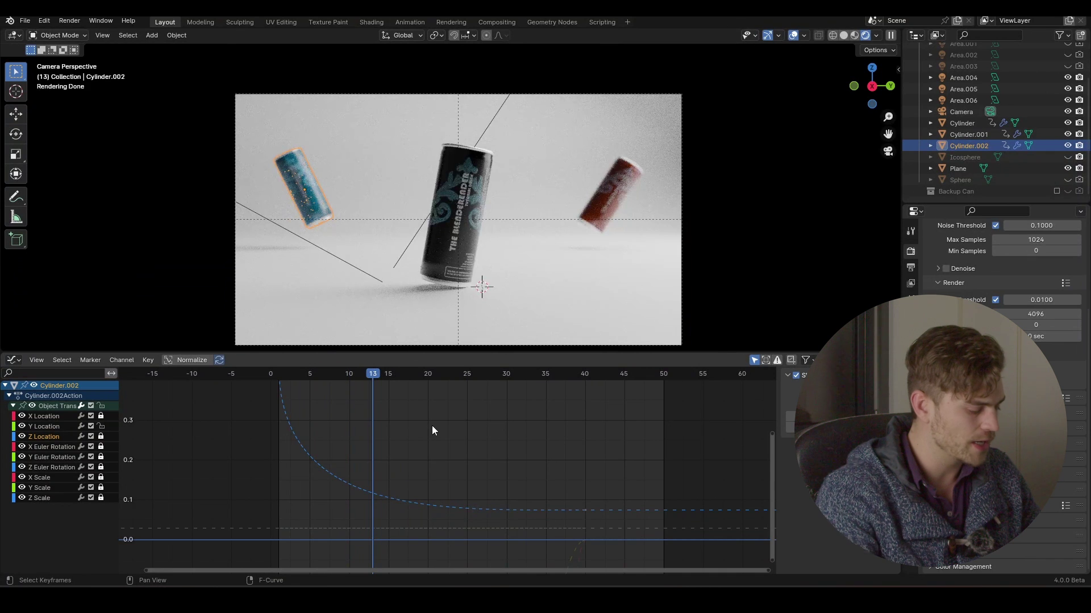
key(Home)
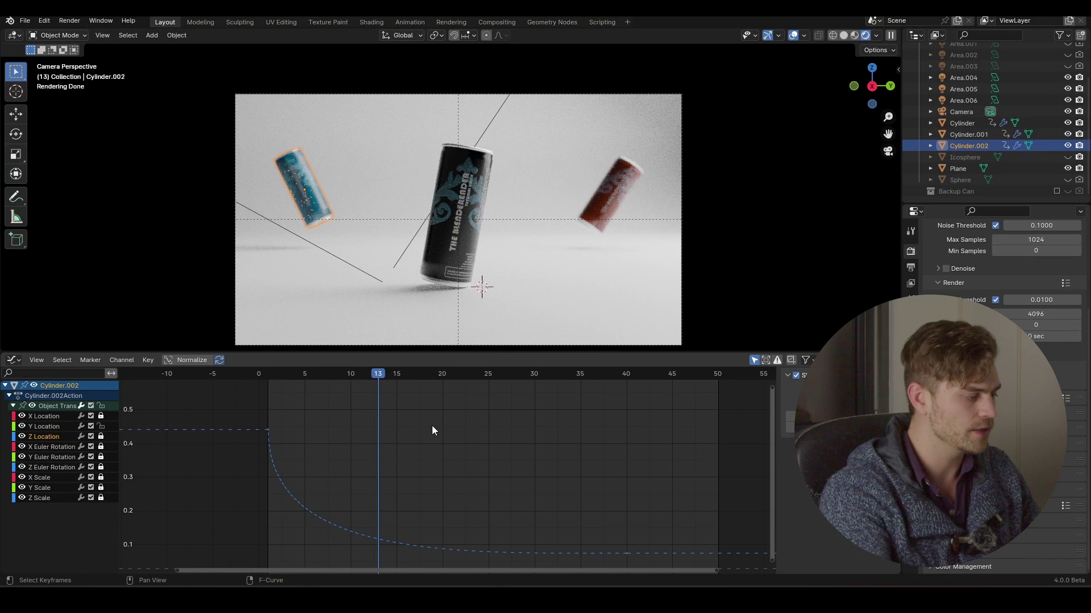
click(62, 427)
key(Home)
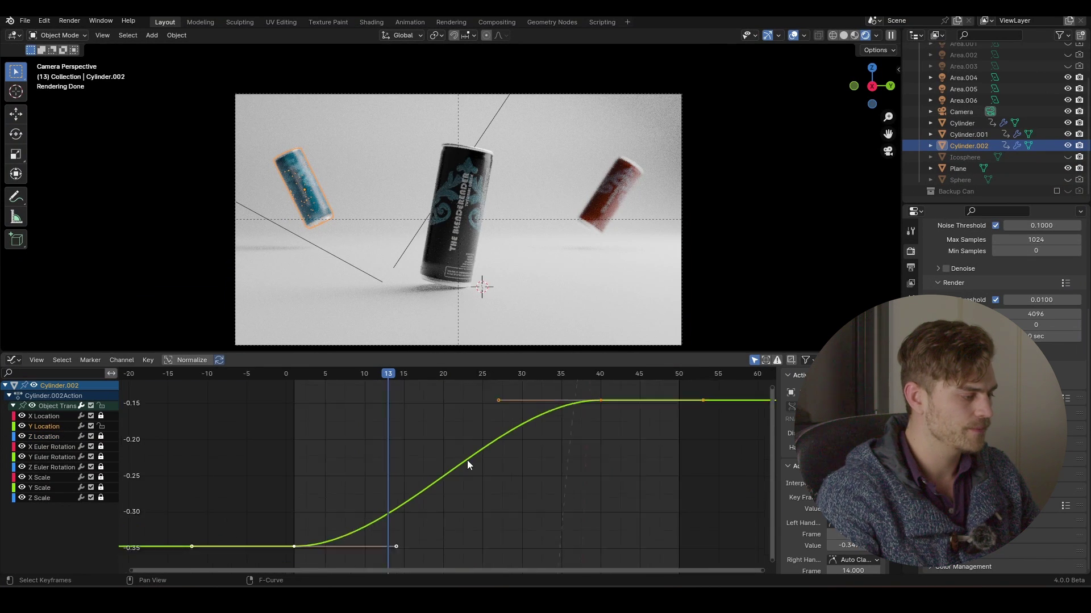
middle_drag(462, 448, 514, 416)
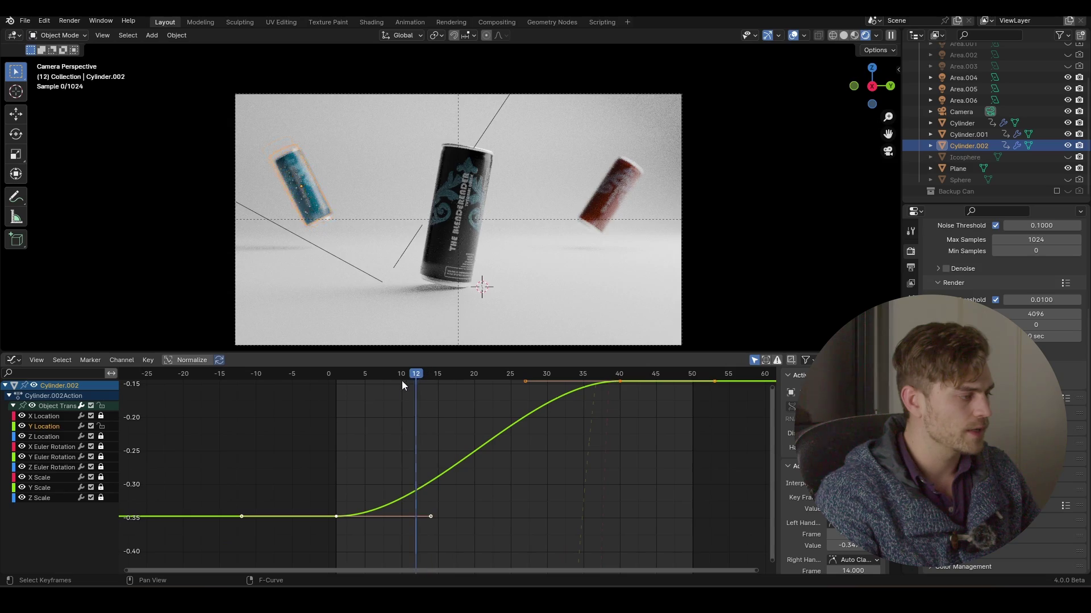
Replay the blue can's motion, and move the left handle of Y Location's frame-40 keyframe horizontally to about frame 11.
drag(401, 381, 390, 406)
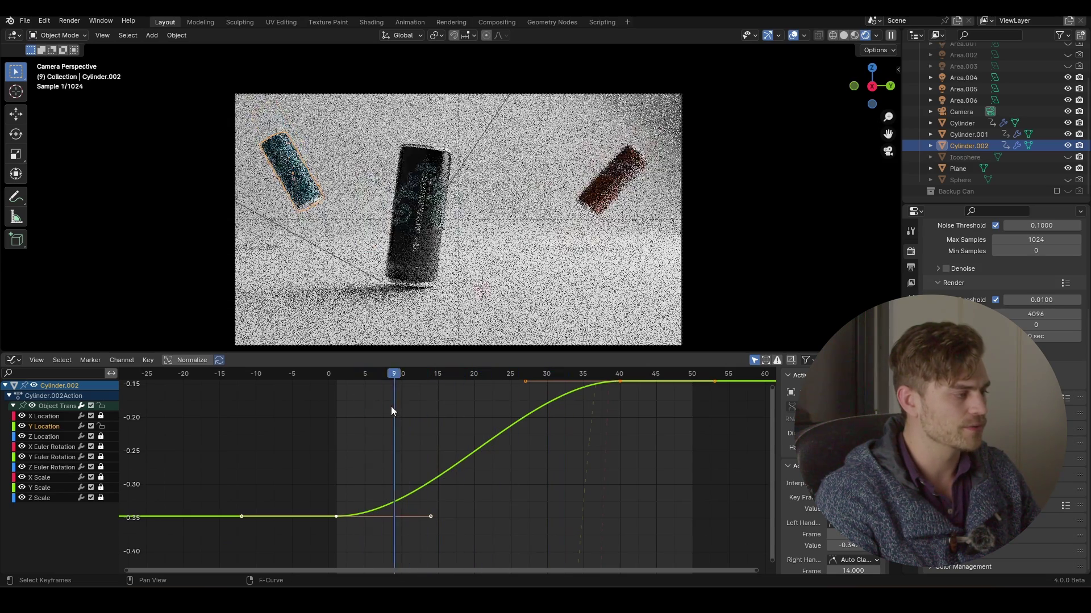
key(space)
key(space)
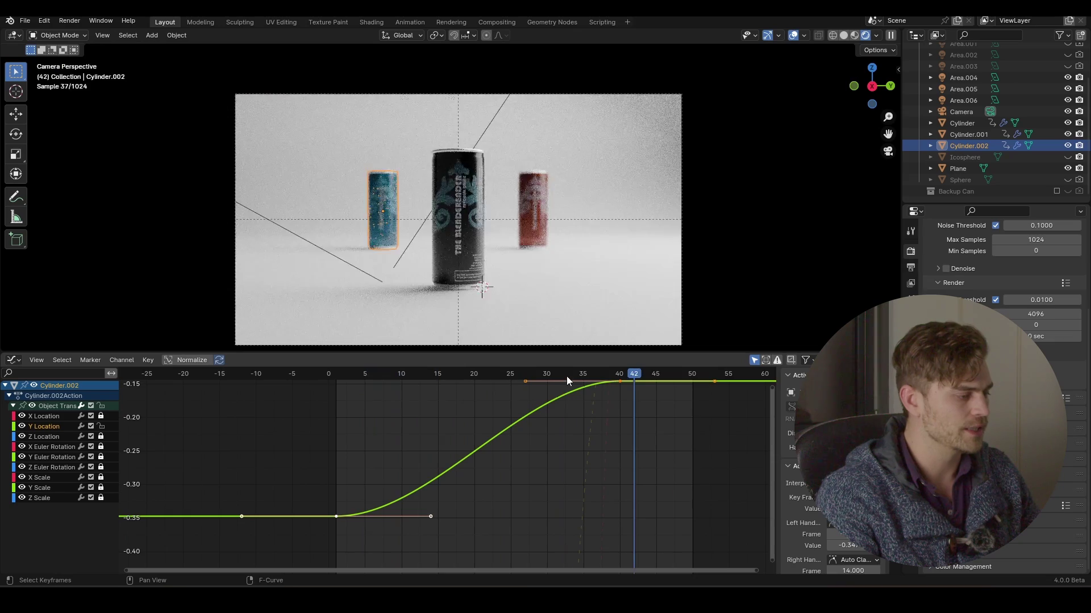
drag(567, 376, 496, 391)
middle_drag(509, 391, 522, 406)
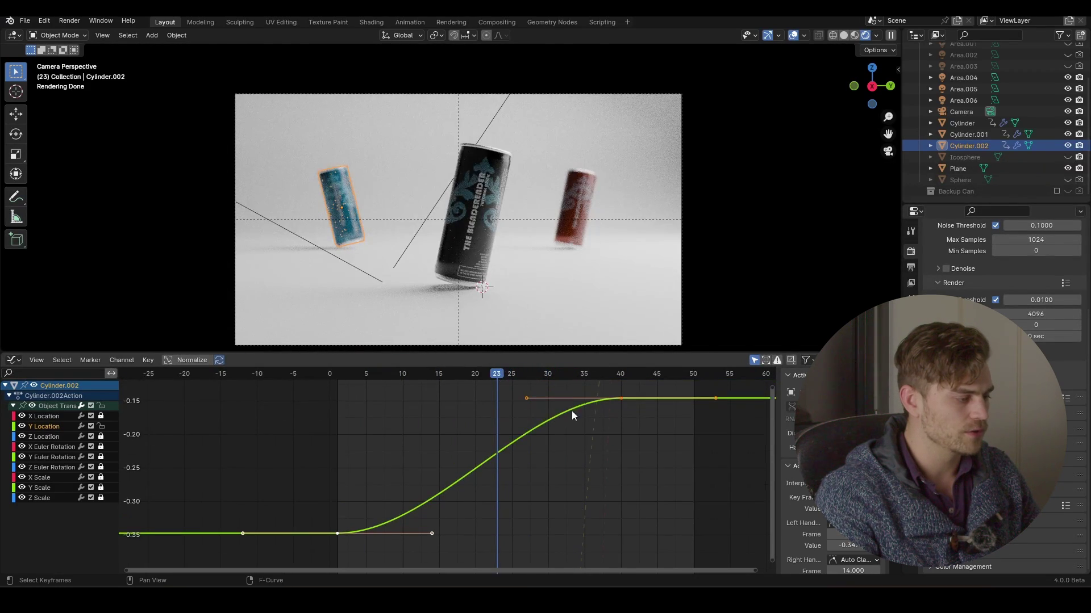
click(528, 397)
key(g)
key(x)
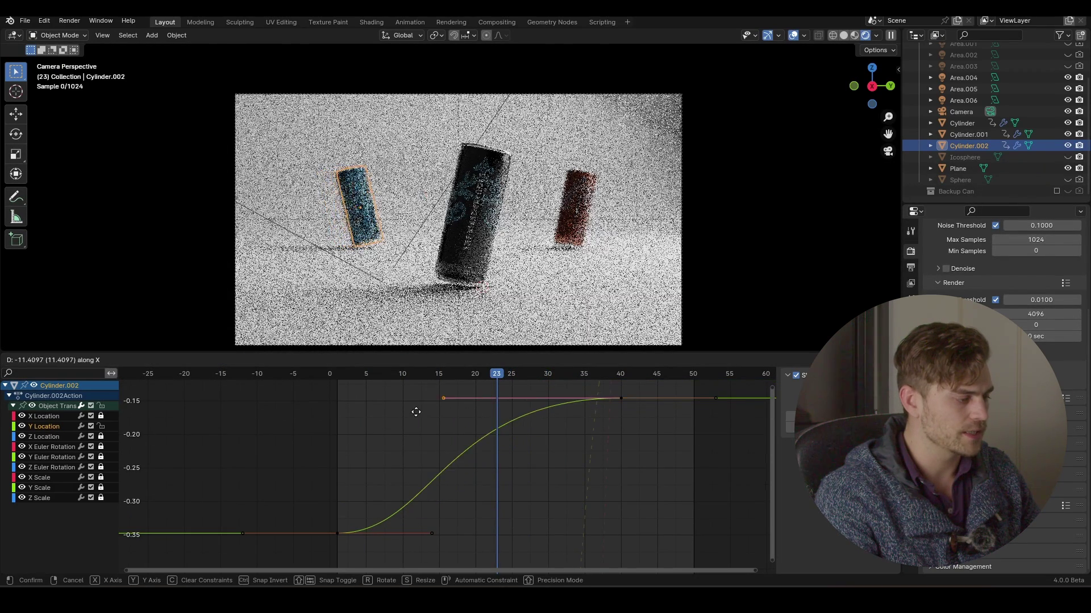
click(387, 418)
Move the right handle of Y Location's frame-1 keyframe to about frame 29, value -0.31.
drag(462, 541, 538, 503)
key(space)
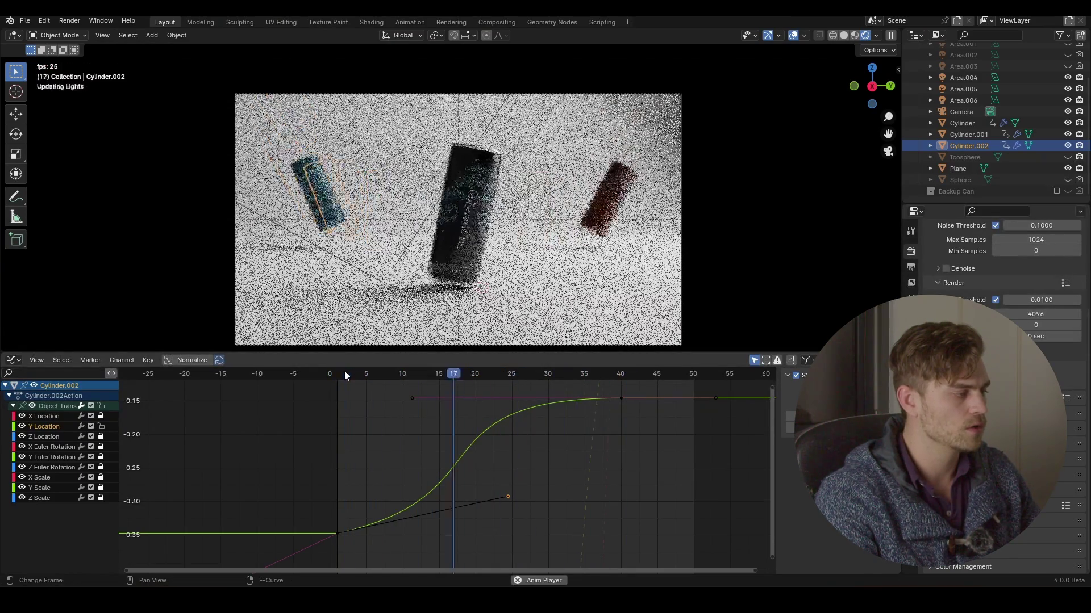
drag(523, 465, 497, 513)
key(g)
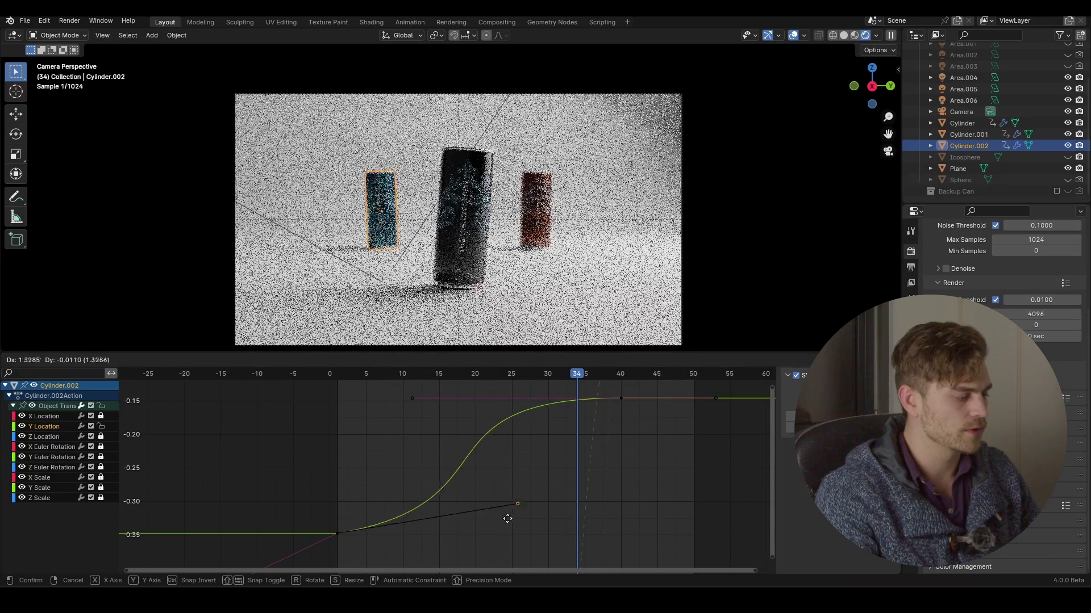
click(533, 523)
Replay the animation from frame 1 several times to check the blue can's sideways motion, saving the file in between.
click(340, 375)
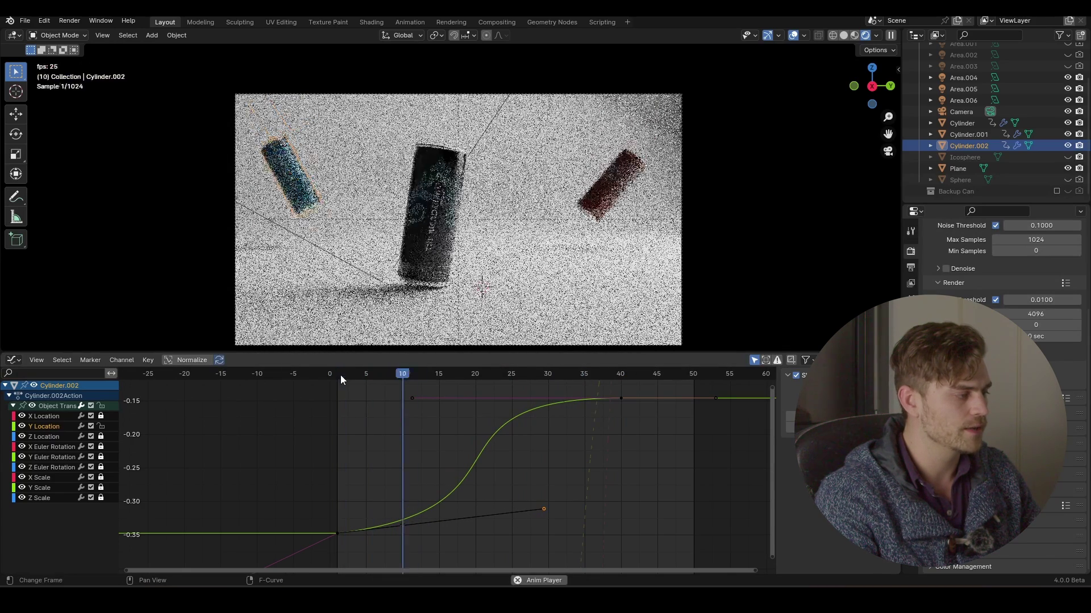
key(space)
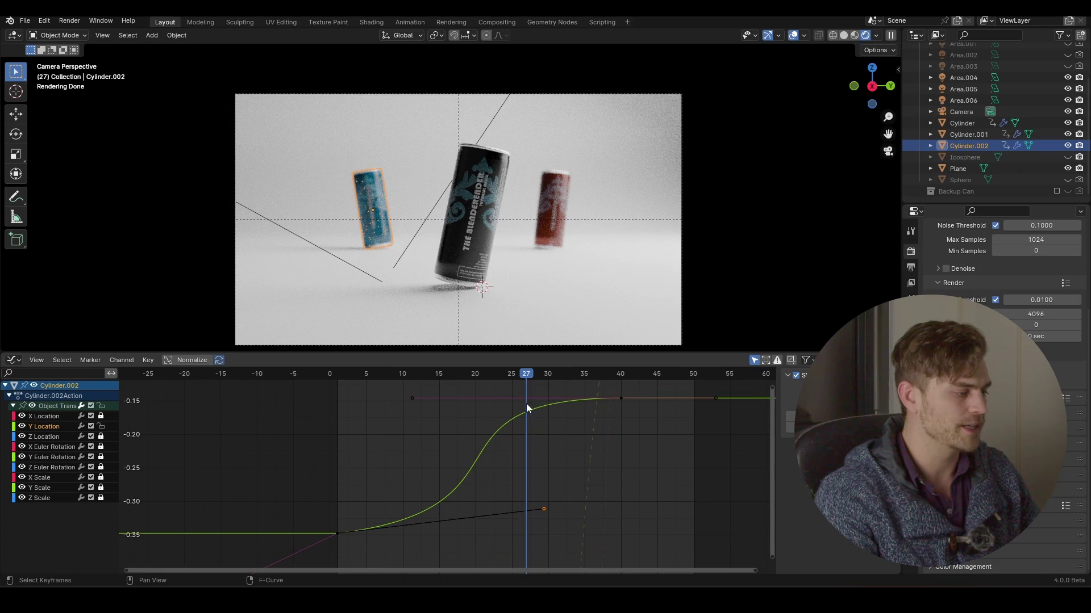
click(340, 373)
key(space)
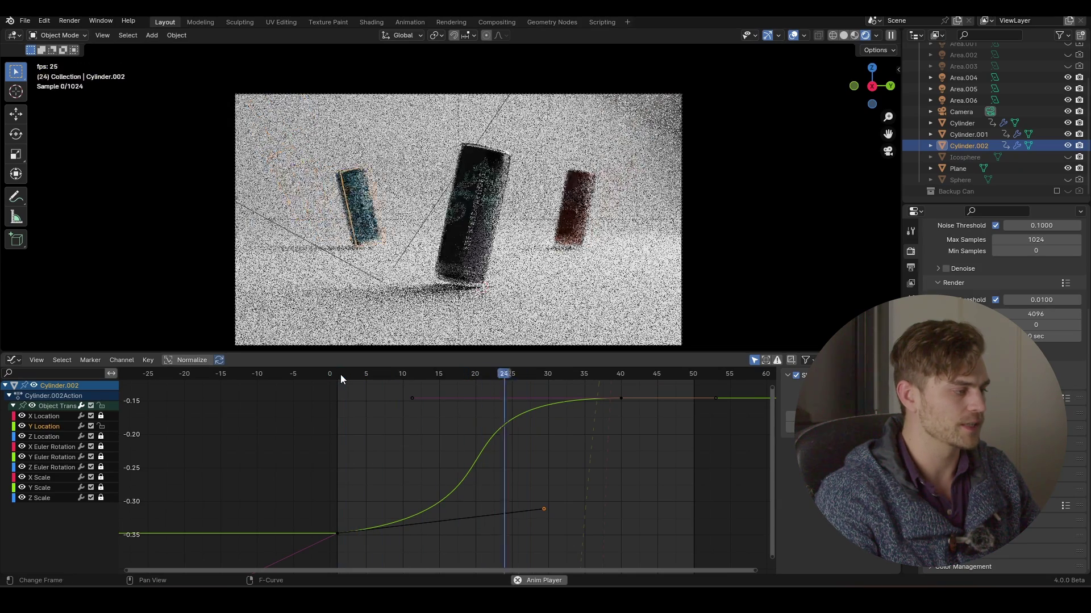
click(336, 376)
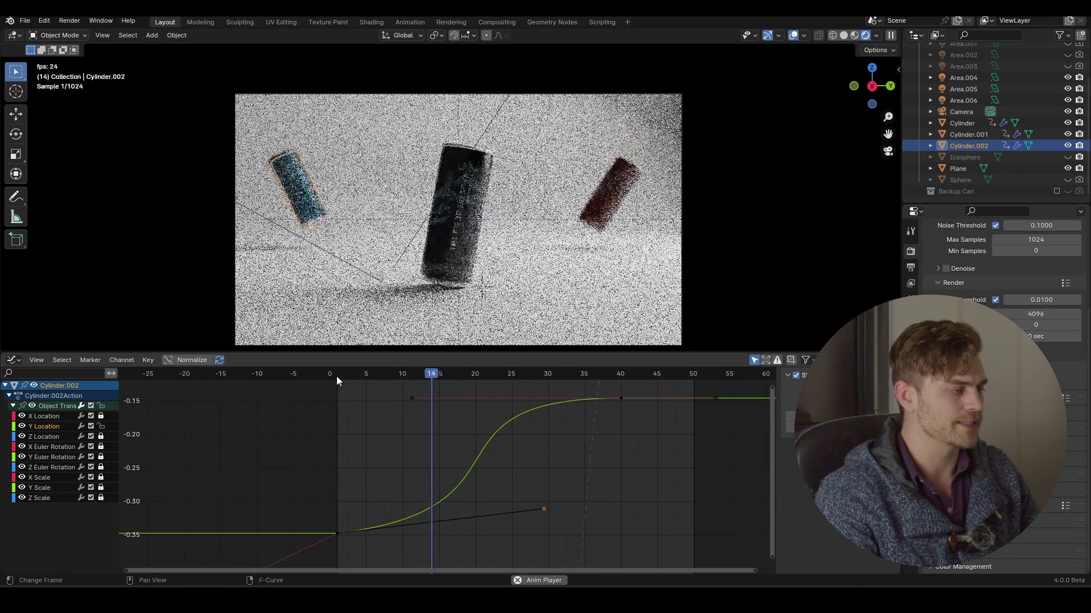
key(space)
key(ctrl+s)
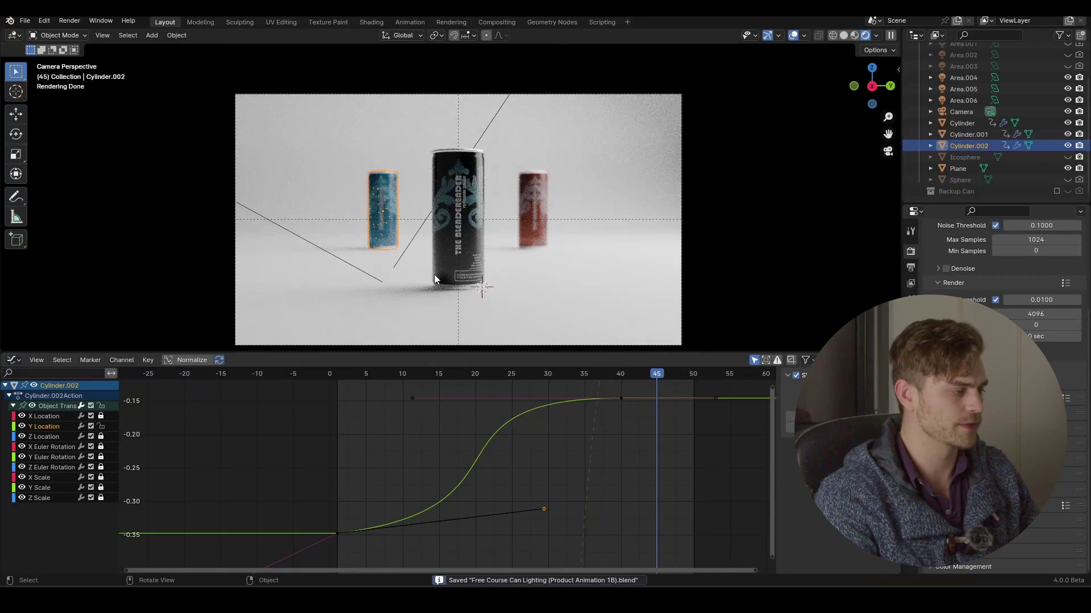
click(339, 376)
key(space)
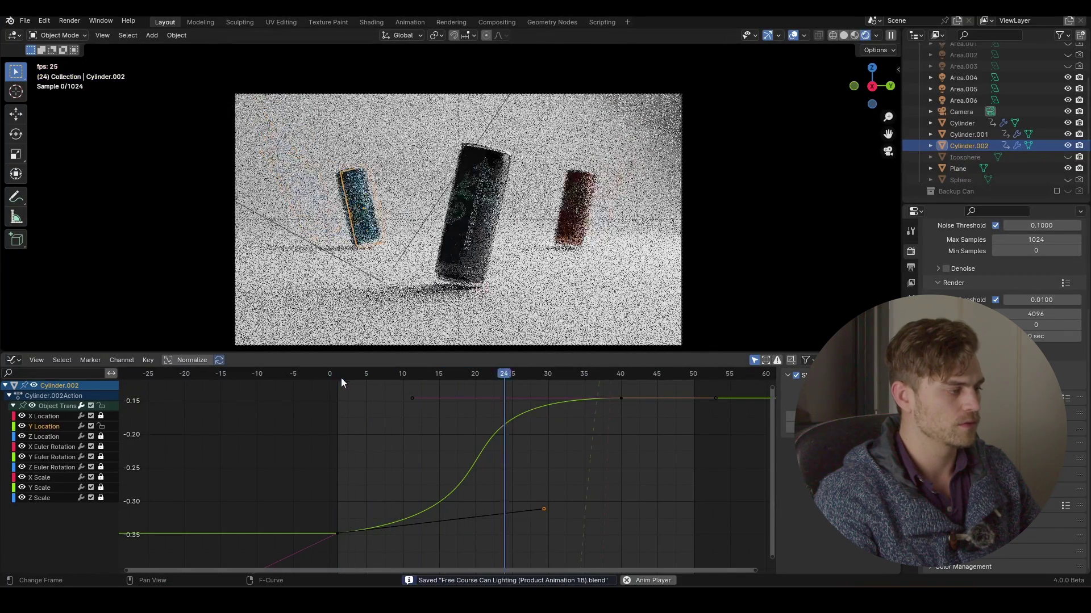
key(space)
drag(402, 374, 435, 389)
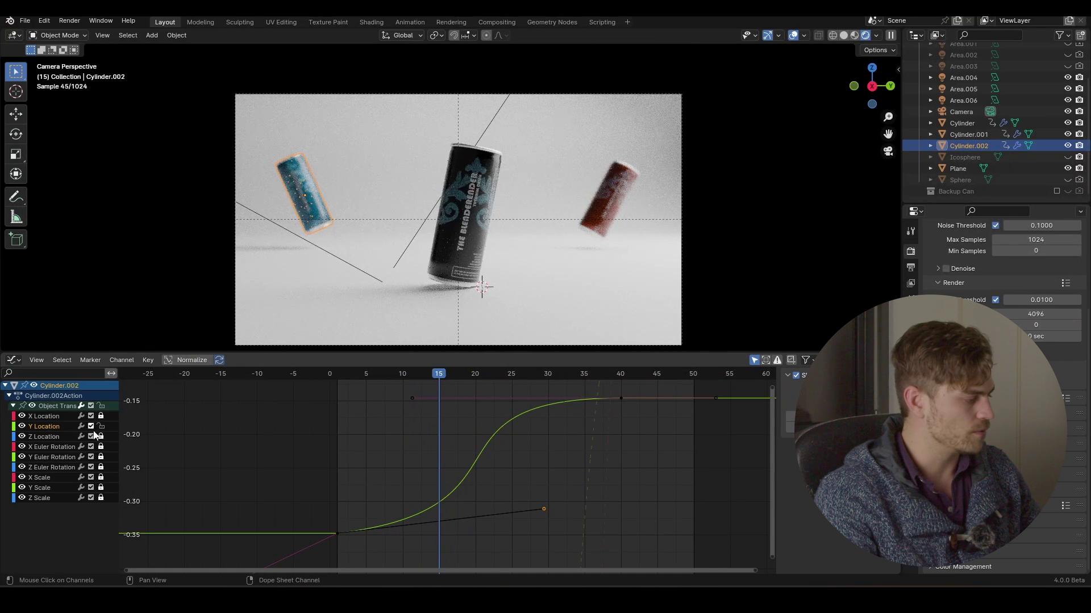
Make only Z Location editable, move its frame-40 keyframe's left handle horizontally to about frame 16, and replay the animation.
click(52, 437)
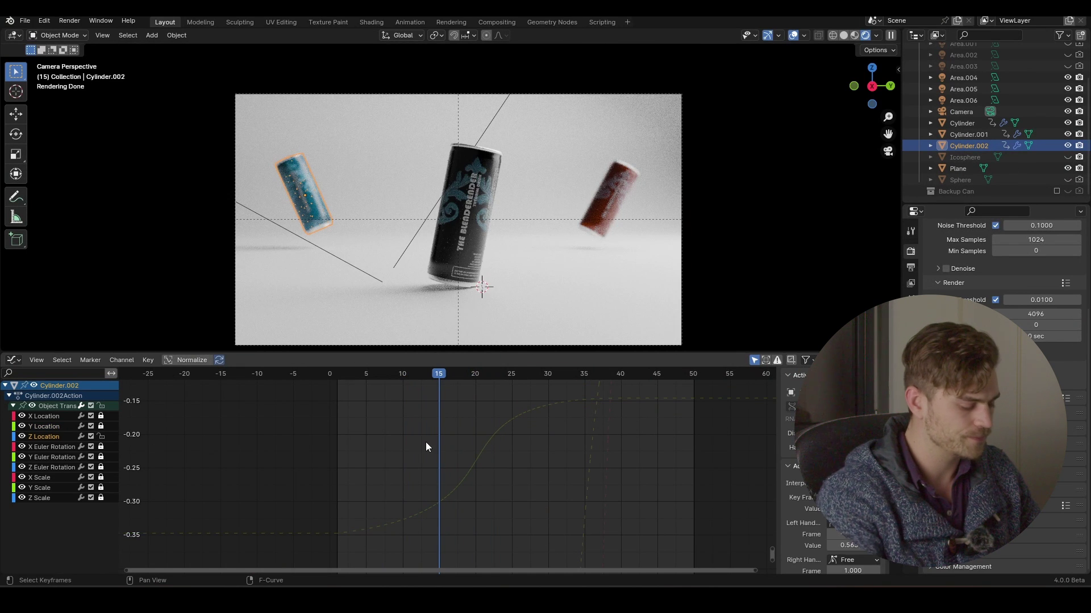
key(Home)
ctrl+middle_drag(404, 529, 466, 479)
drag(567, 503, 525, 543)
key(g)
key(x)
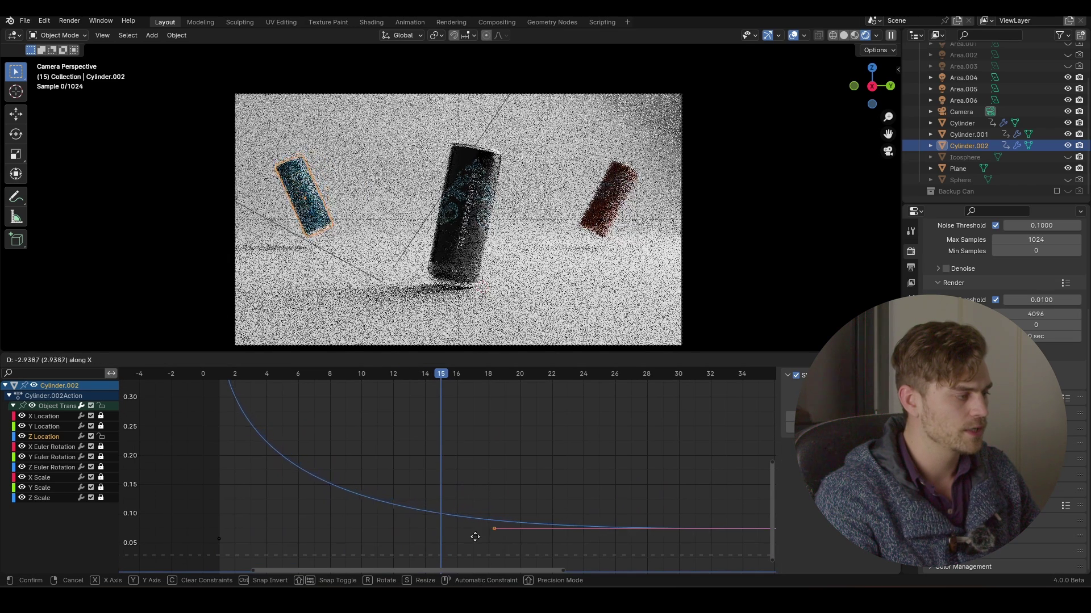
click(440, 532)
click(219, 375)
key(space)
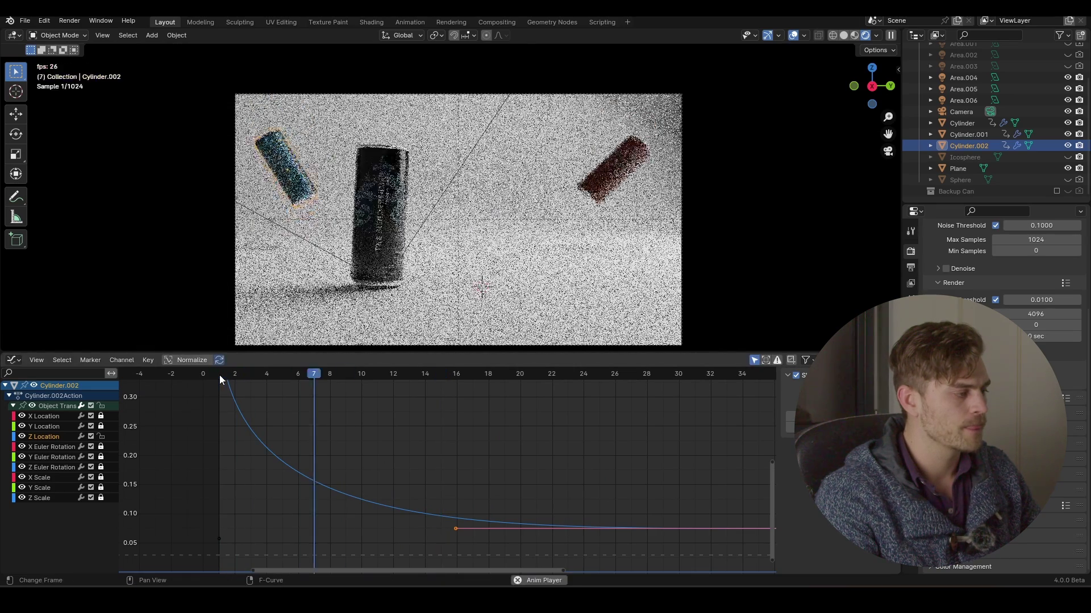
key(space)
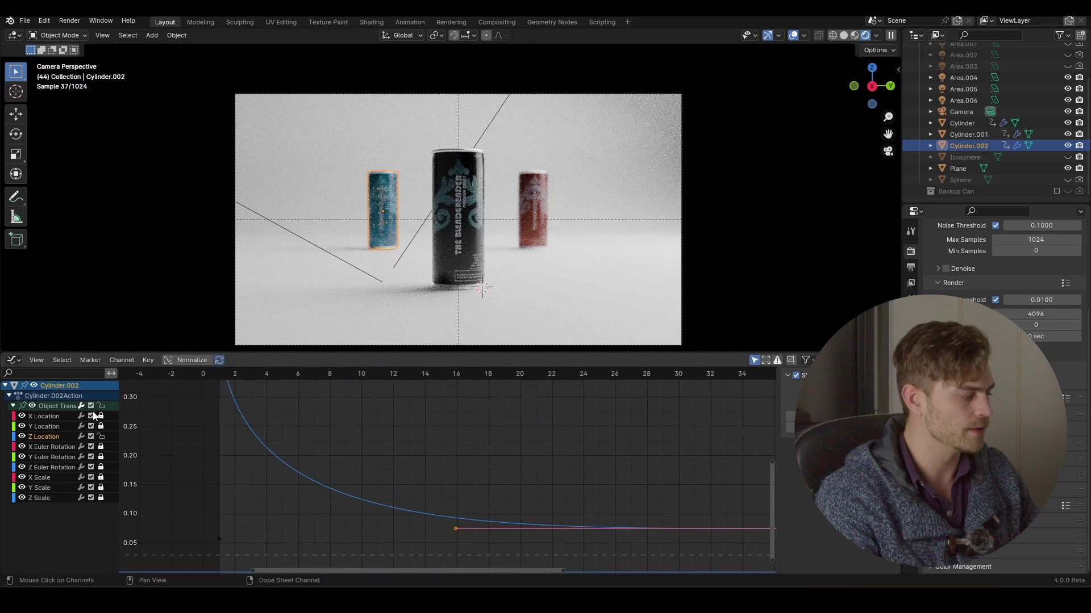
Make only Y Location editable and move its frame-40 keyframe's left handle to about frame 12, value -0.18.
click(100, 437)
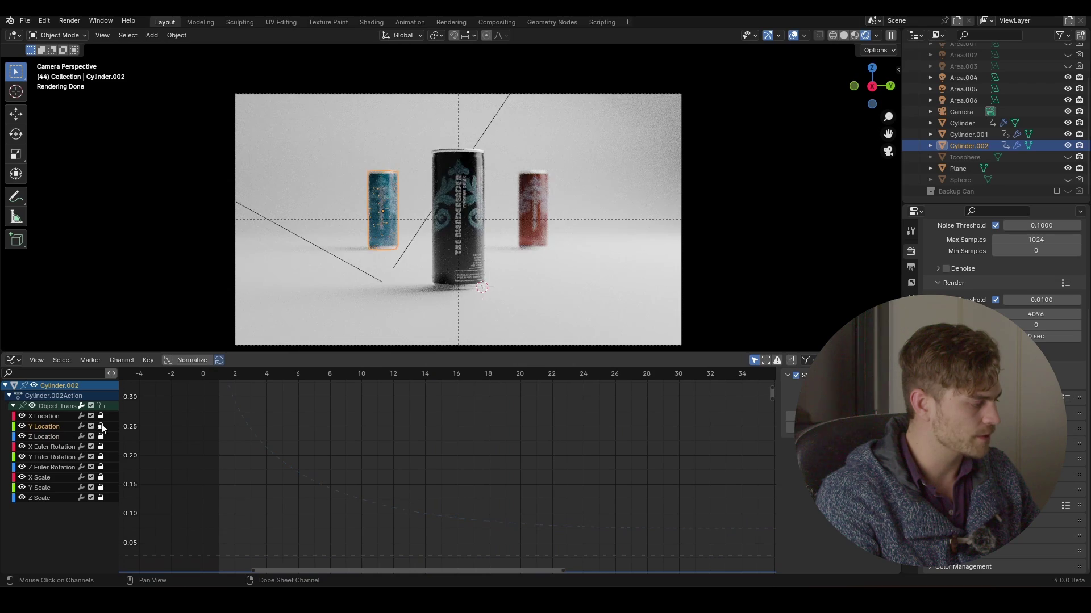
click(101, 427)
key(Home)
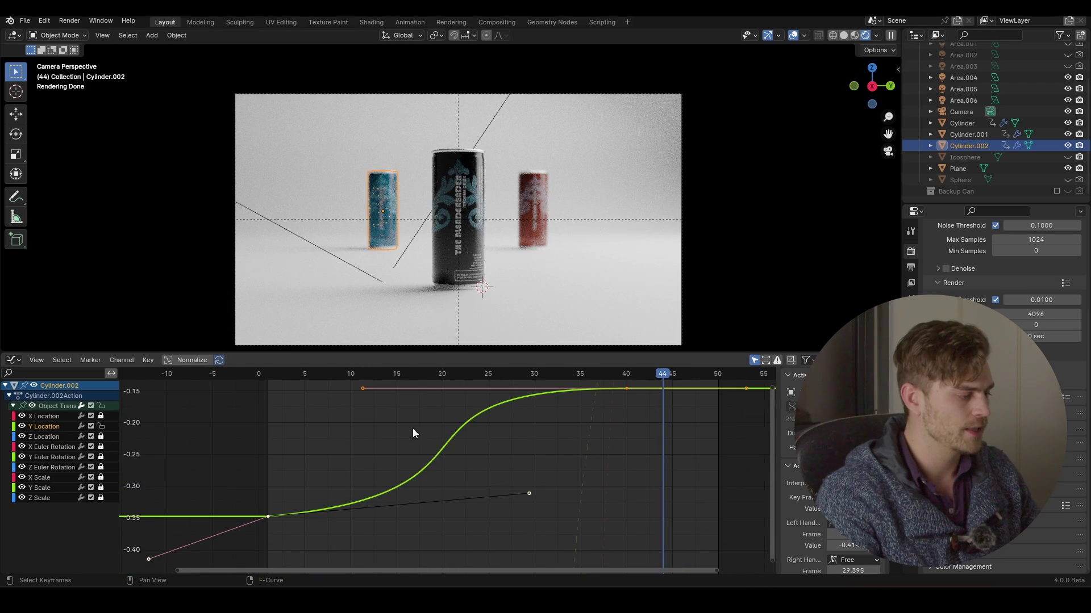
middle_drag(413, 434, 434, 462)
key(space)
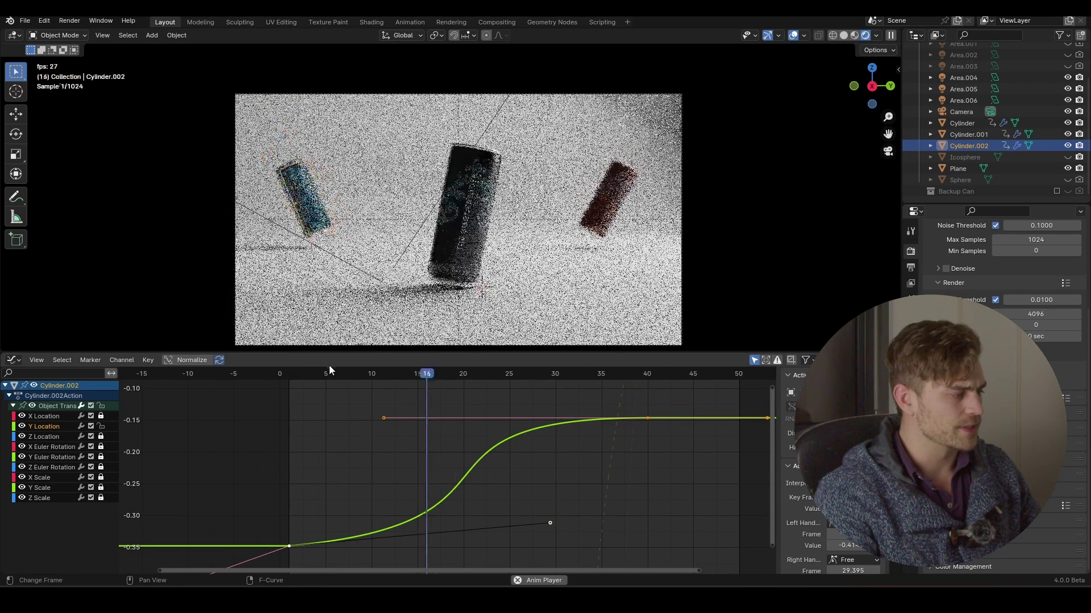
key(space)
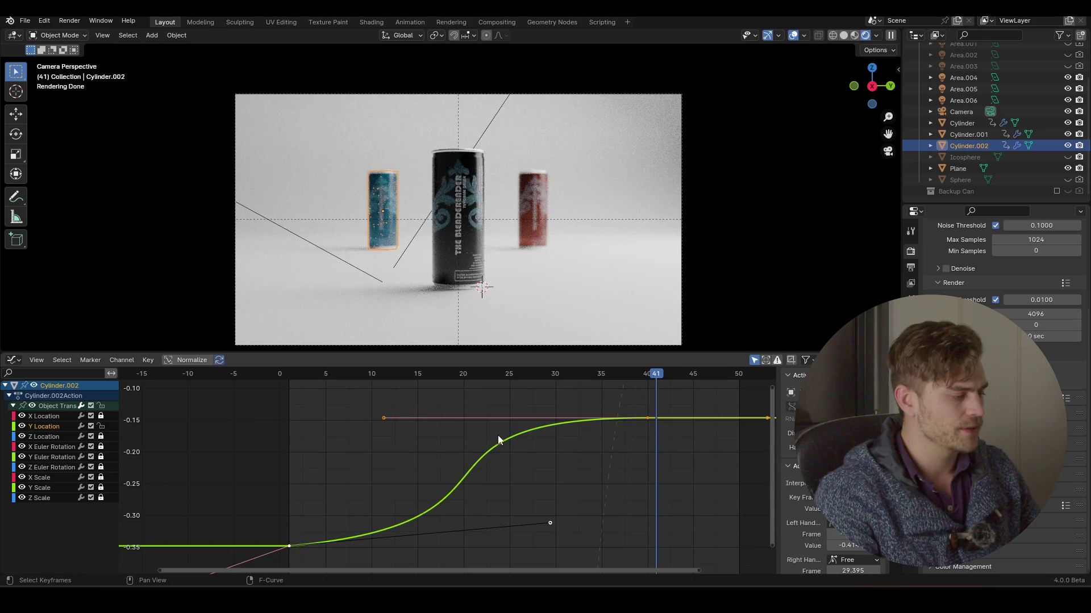
key(g)
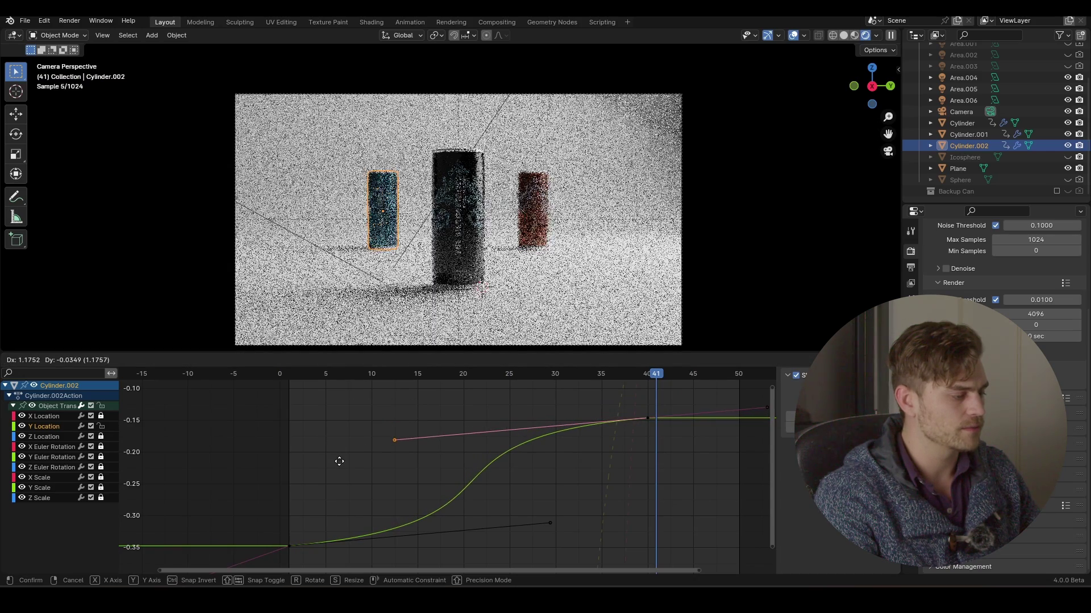
click(339, 461)
Replay the animation from the start, save the file, and switch the viewport to Solid shading.
key(space)
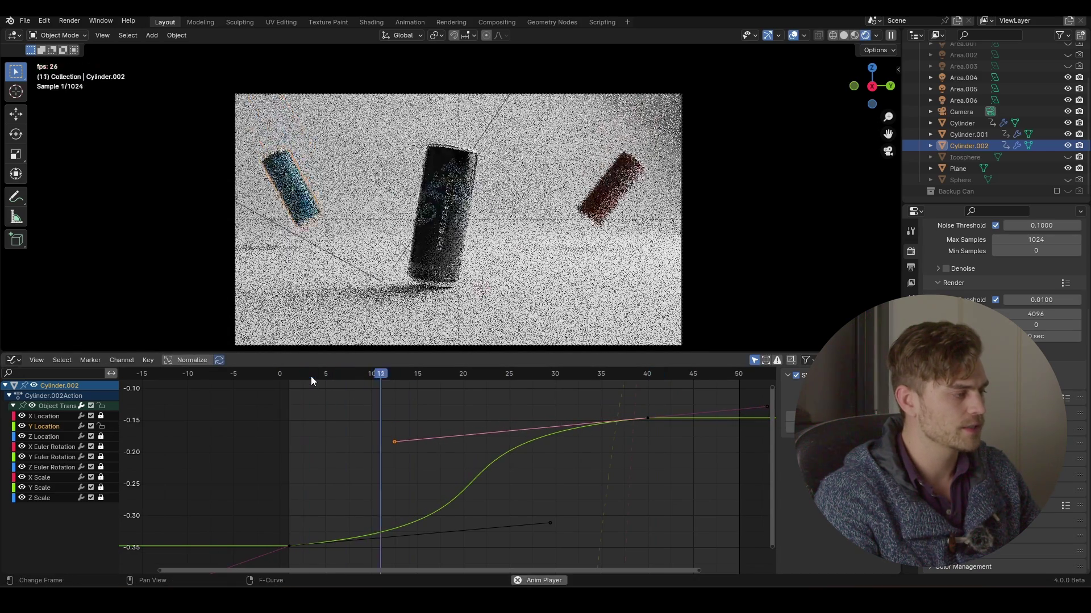
key(space)
click(297, 374)
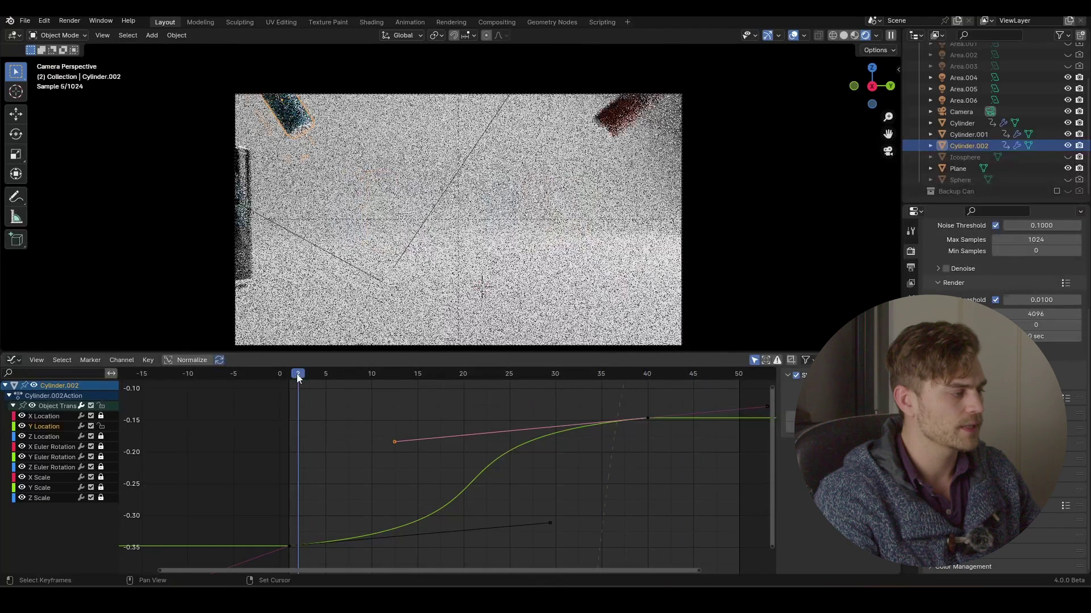
key(space)
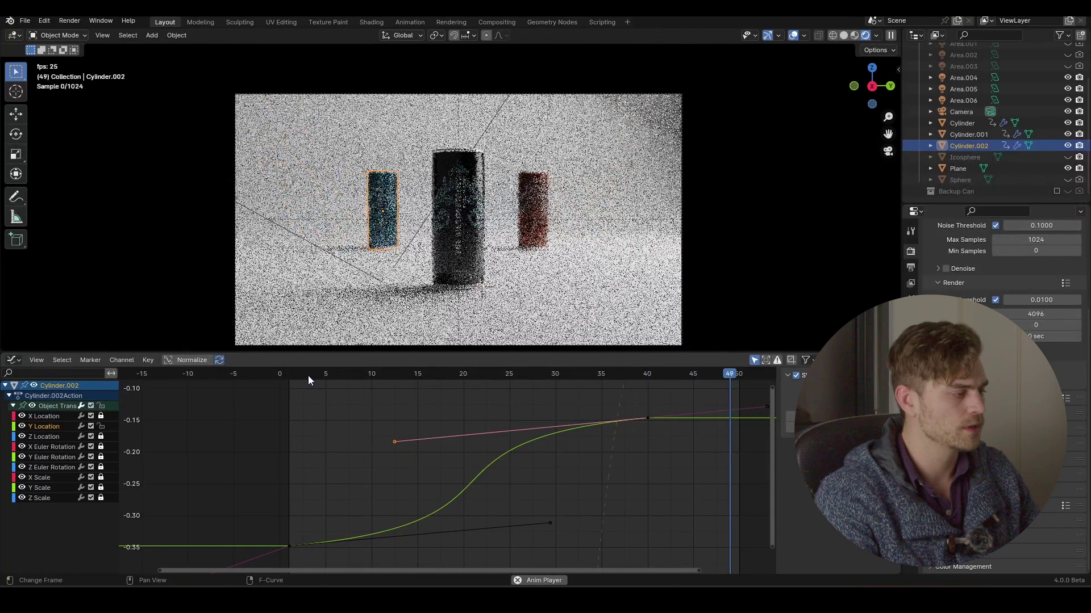
key(space)
key(ctrl+s)
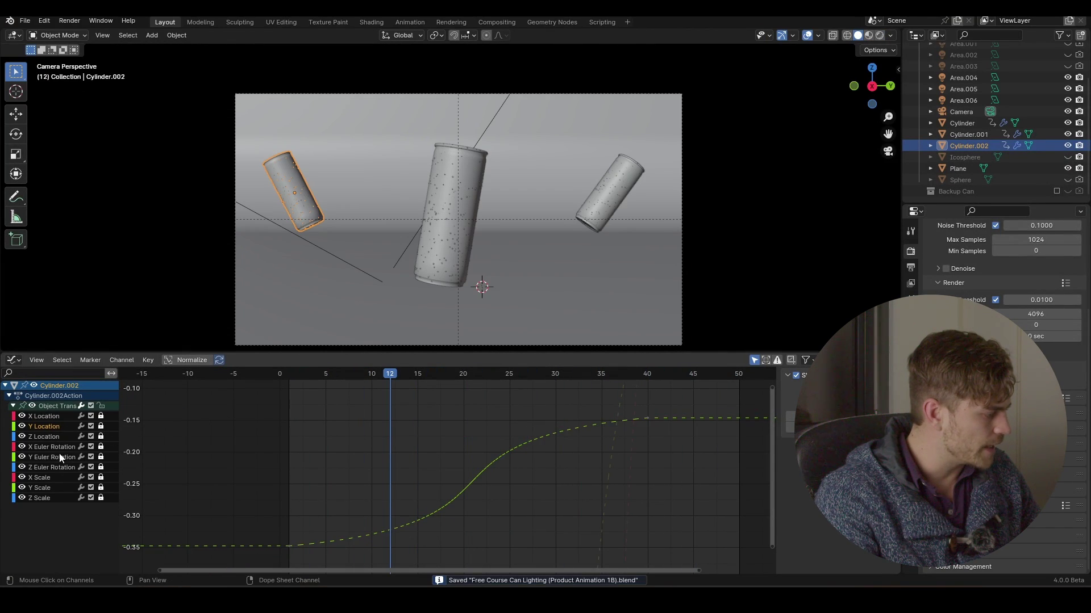
Unlock only Cylinder.002's X Euler Rotation channel, frame its curve, and move to frame 17.
key(Home)
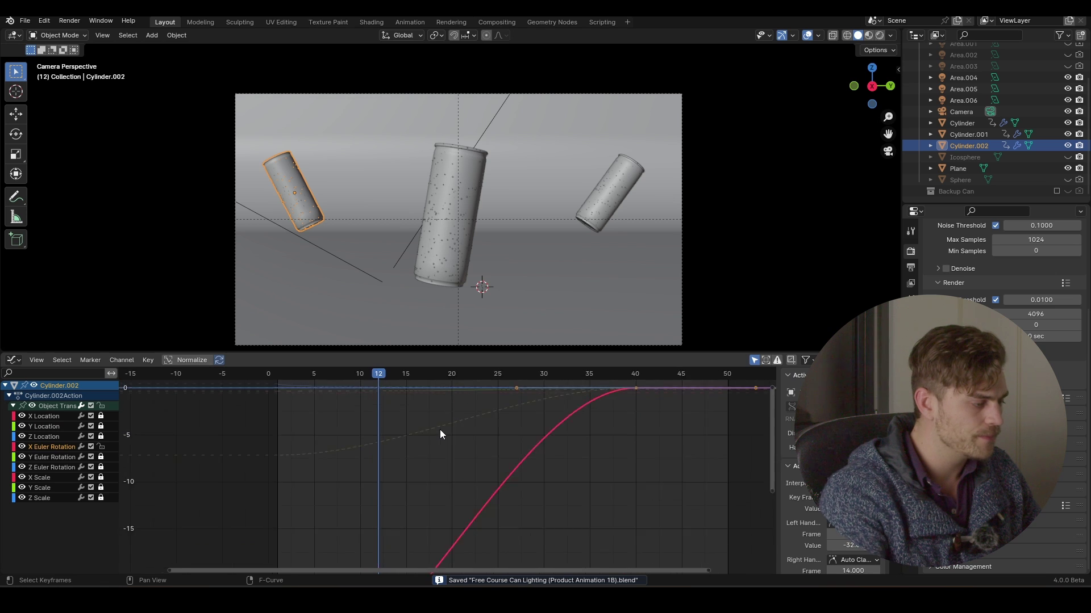
drag(401, 382, 453, 395)
click(478, 528)
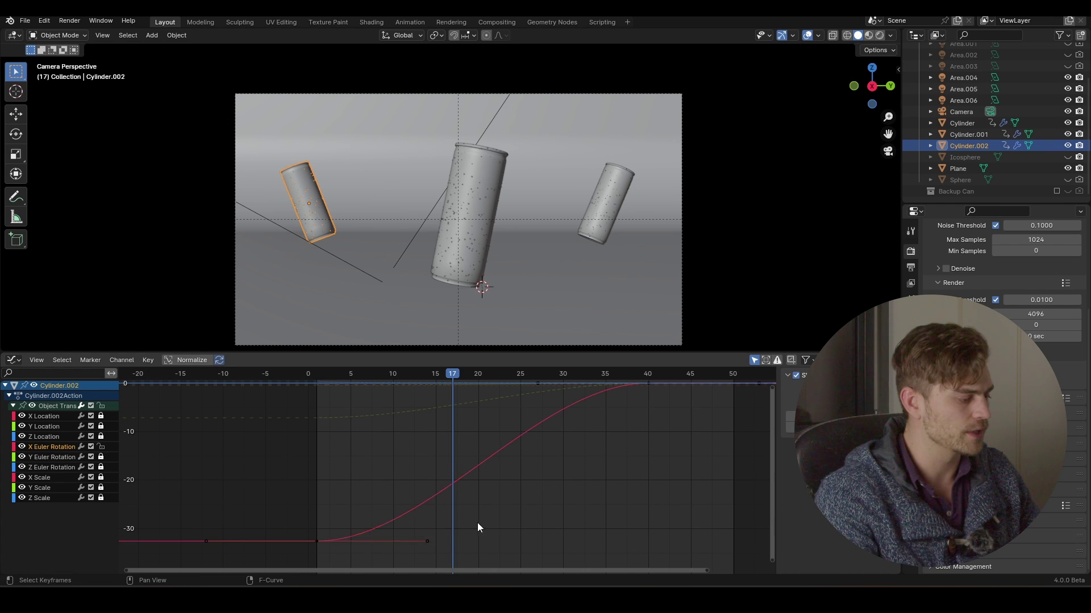
Try shifting the right handle of Cylinder.002's frame-1 X Euler Rotation keyframe horizontally.
drag(454, 514, 398, 566)
key(g)
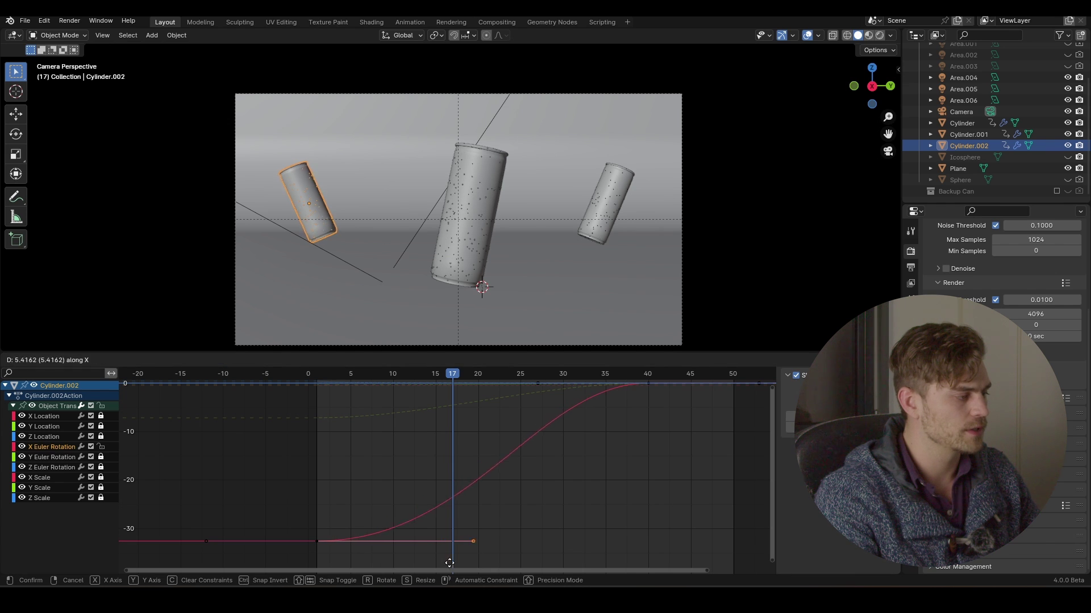
click(436, 547)
Move the left handle of the frame-40 X Euler Rotation keyframe horizontally to about frame 9 and replay the animation.
scroll(588, 451, down, 1)
middle_drag(588, 451, 599, 494)
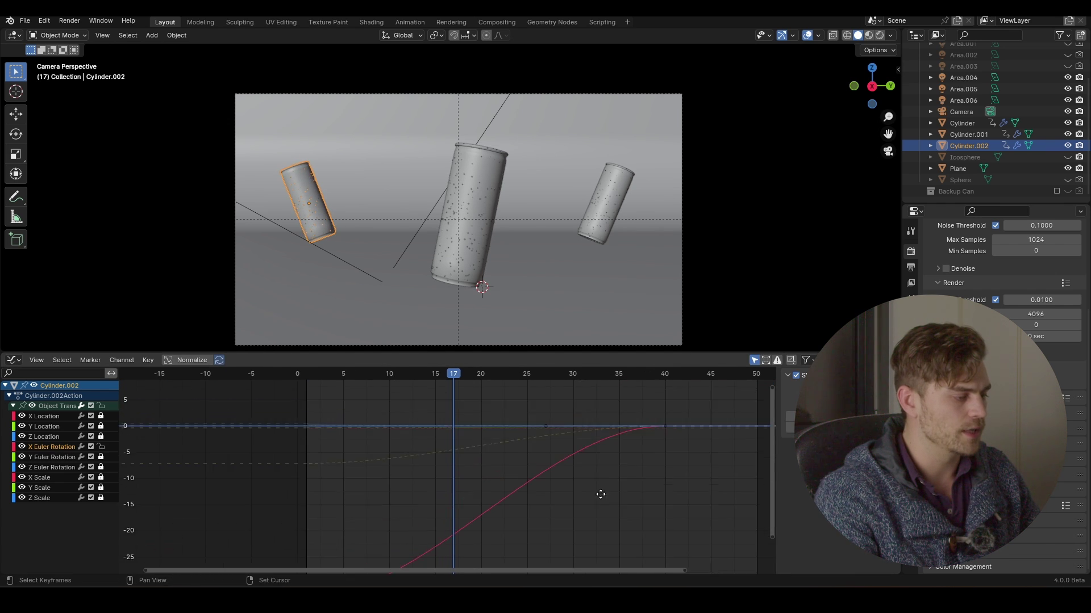
drag(558, 409, 510, 450)
key(g)
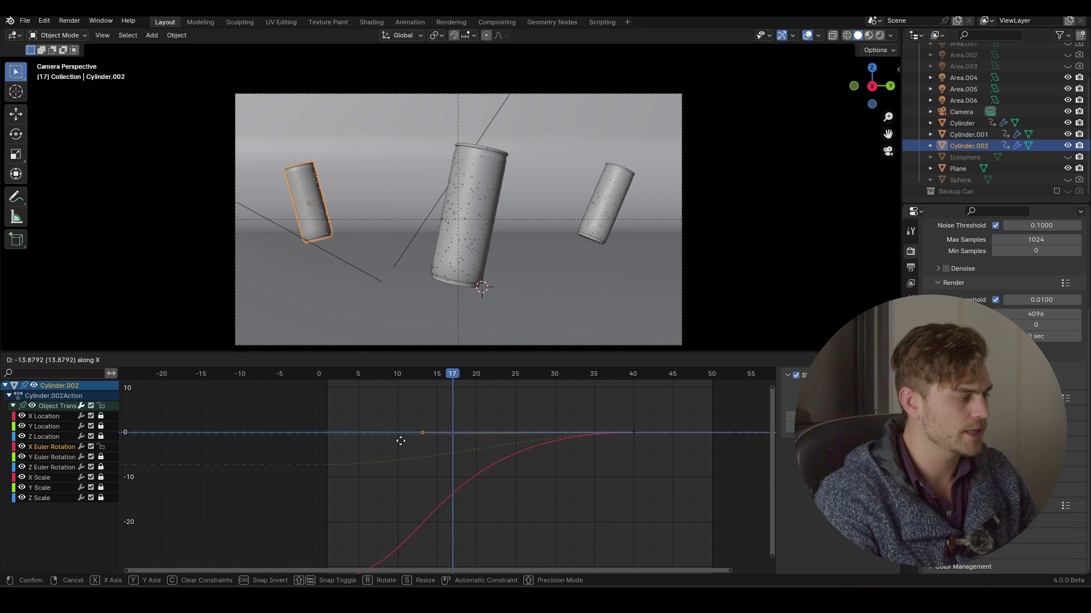
click(369, 446)
click(328, 373)
key(space)
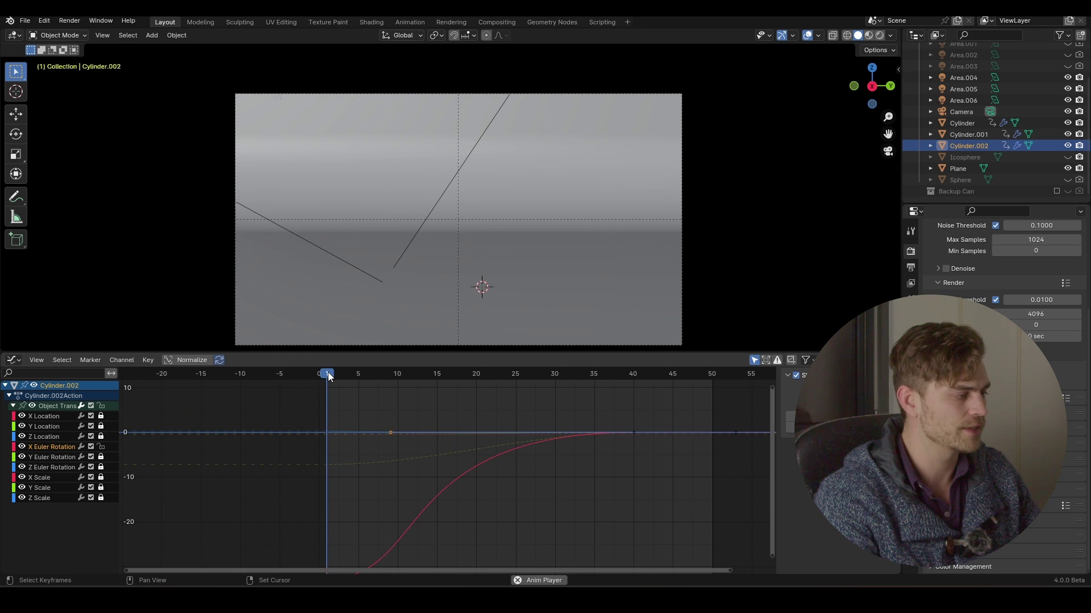
key(space)
Shift the frame-40 X rotation keyframe's left handle to about frame 16 and replay the animation from the start.
key(g)
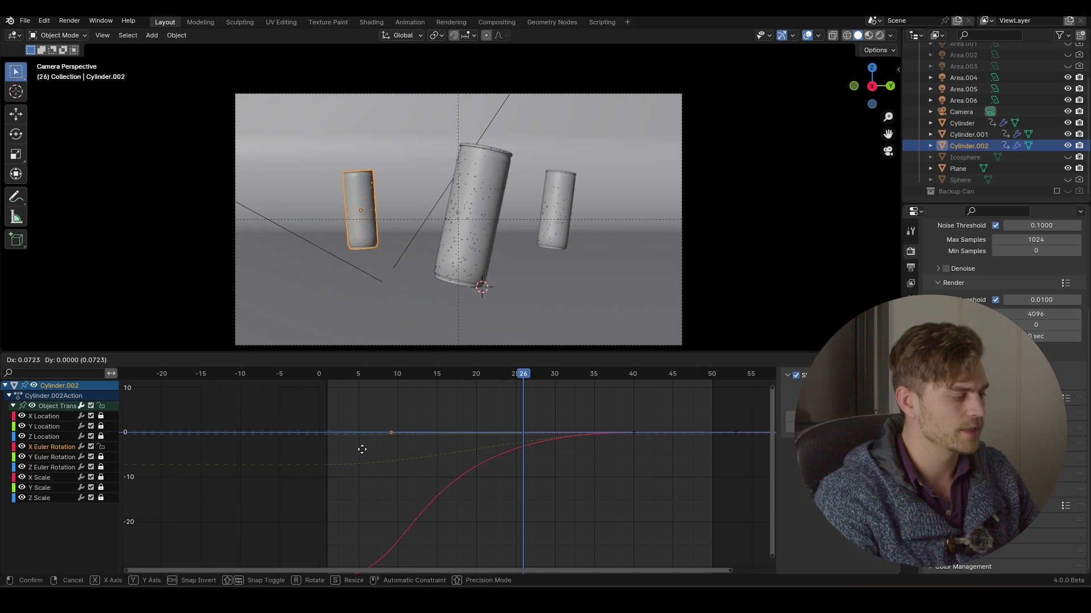
click(418, 455)
click(331, 373)
key(space)
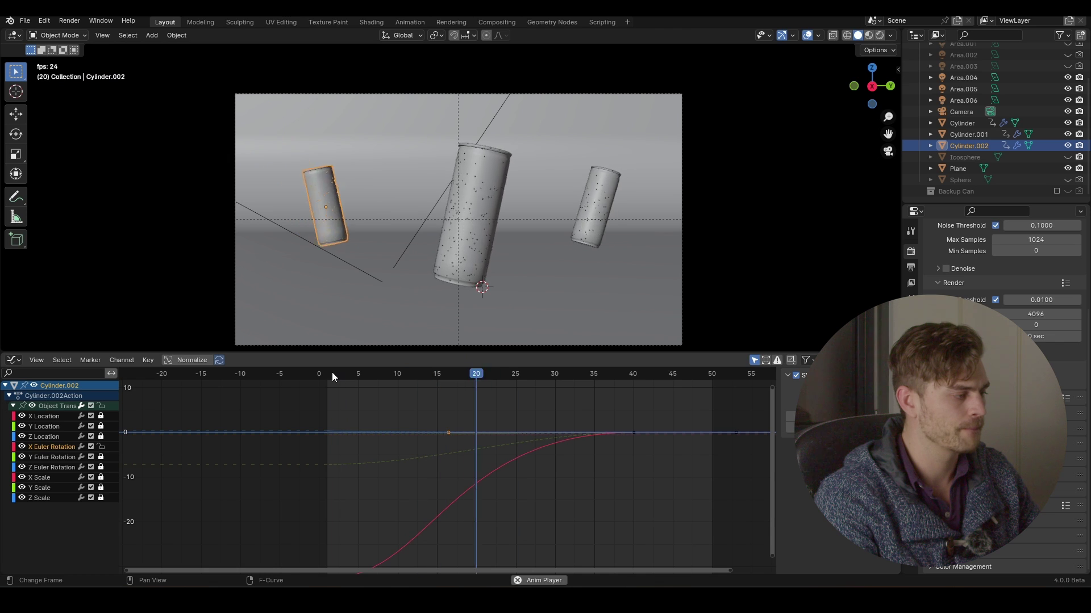
key(space)
Insert an additional keyframe on Cylinder.002's X Euler Rotation curve at frame 16.
middle_drag(418, 424, 431, 388)
drag(431, 388, 456, 389)
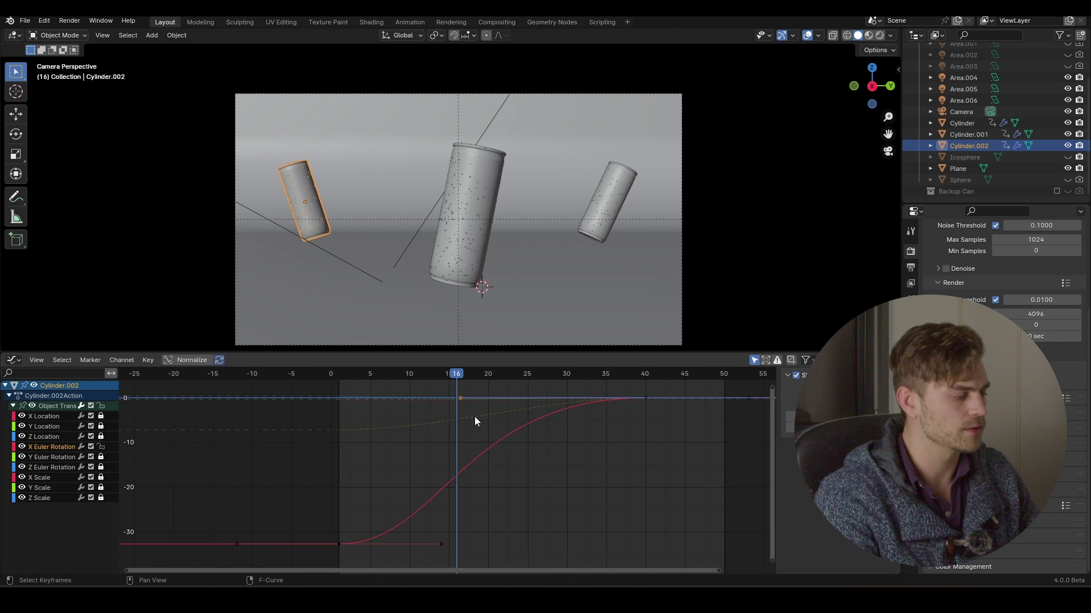
middle_drag(478, 424, 475, 434)
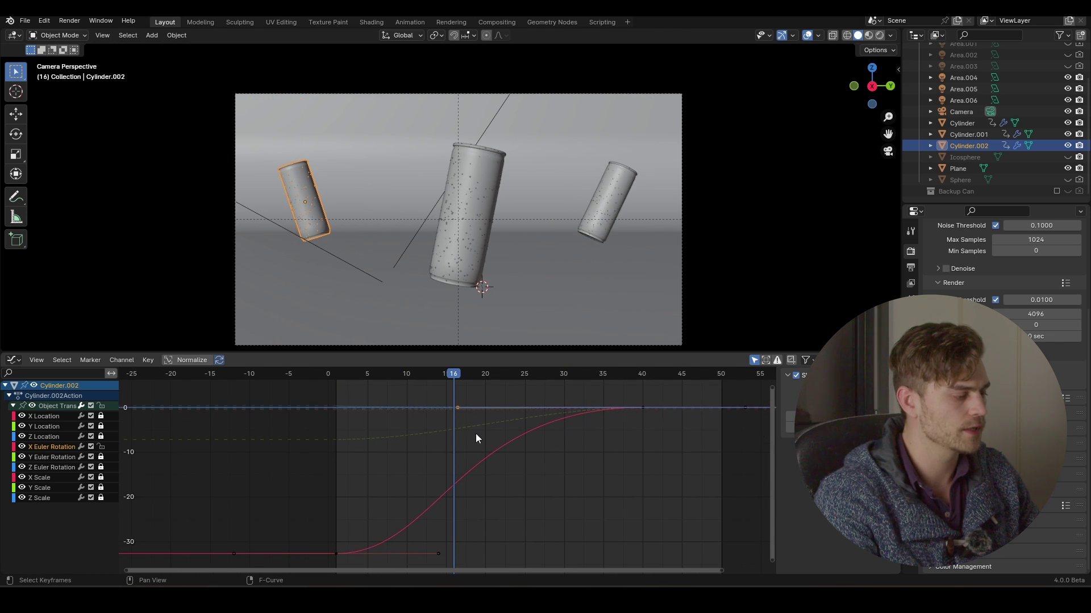
key(i)
click(341, 322)
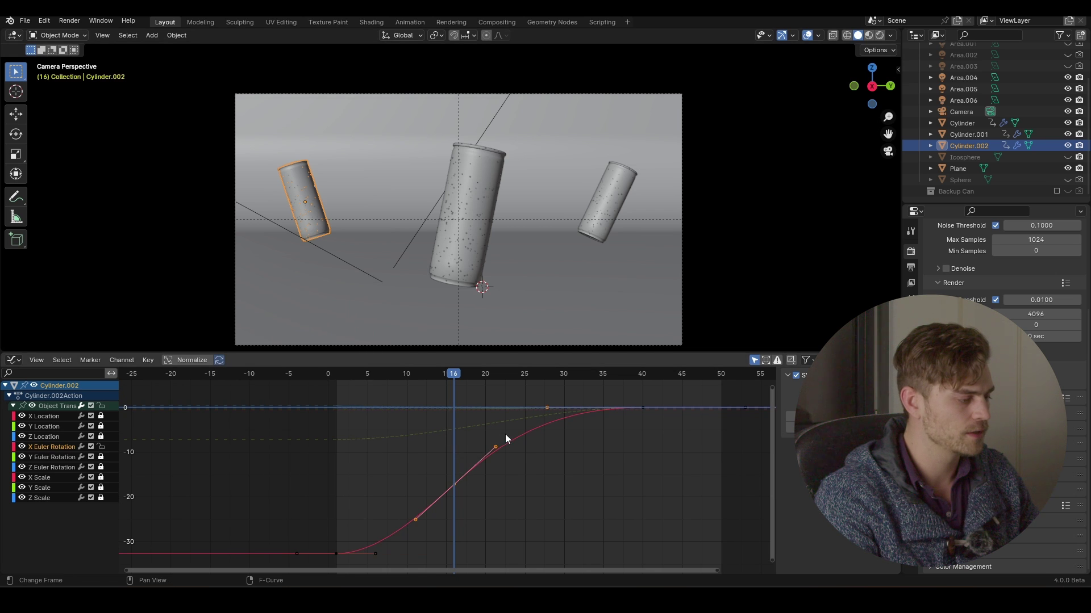
Rotate the handles of the frame-16 X rotation keyframe to a nearly horizontal slope and replay the animation.
click(515, 490)
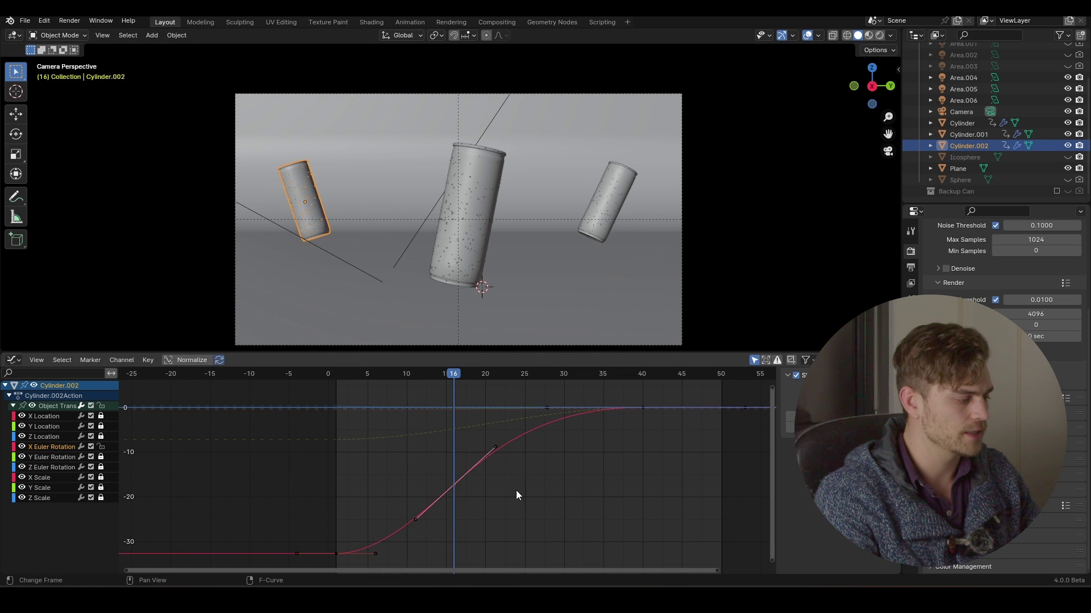
key(r)
click(446, 467)
click(337, 370)
key(space)
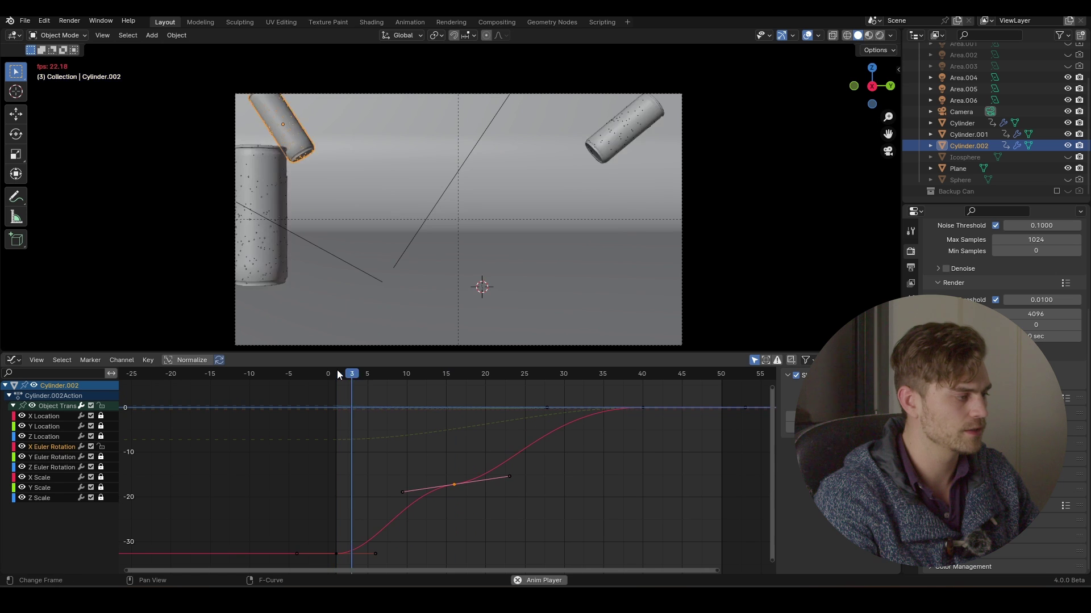
click(345, 374)
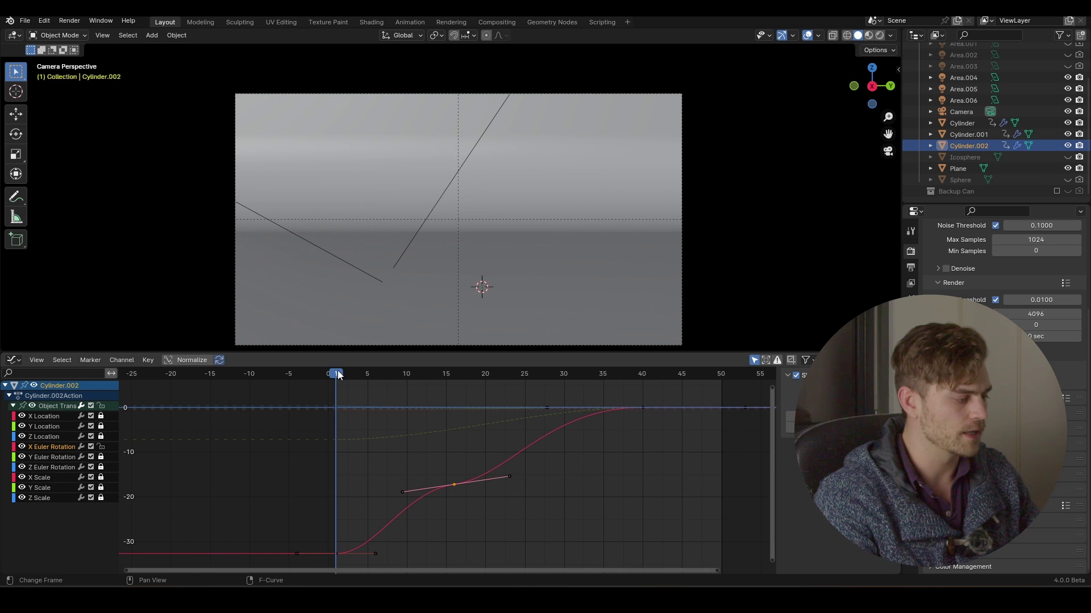
key(space)
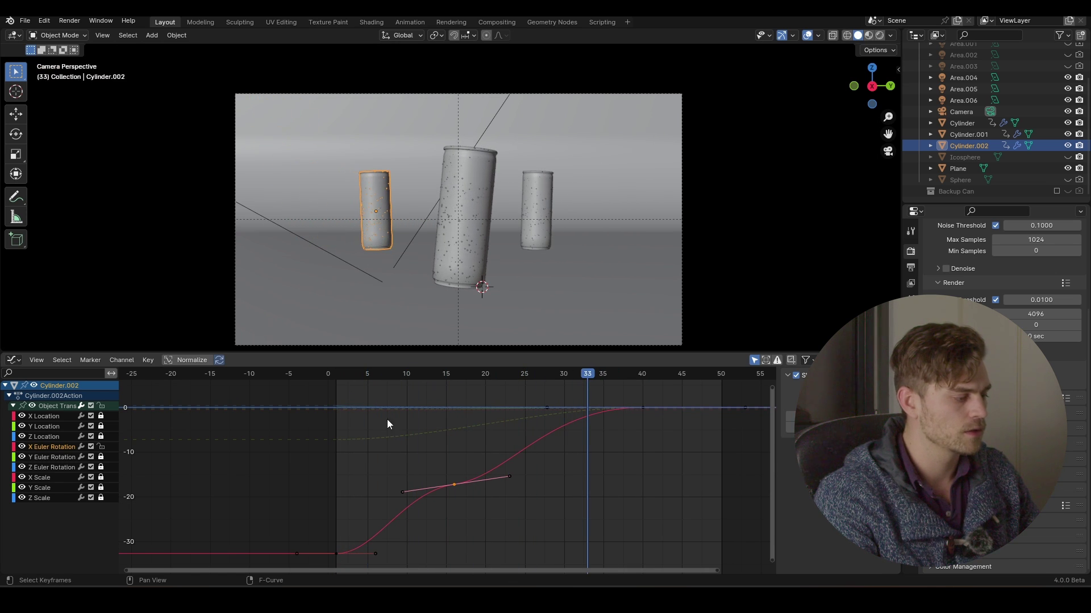
Move the frame-16 keyframe's left handle level with the keyframe, to about frame 6, and replay the animation.
drag(420, 467, 382, 502)
key(g)
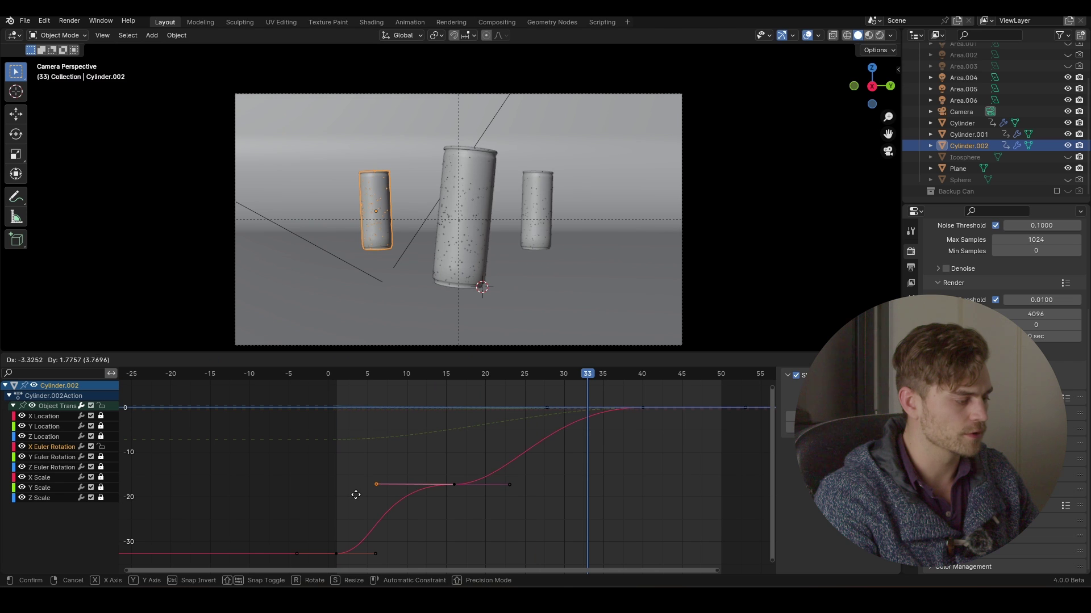
click(356, 494)
click(339, 376)
key(space)
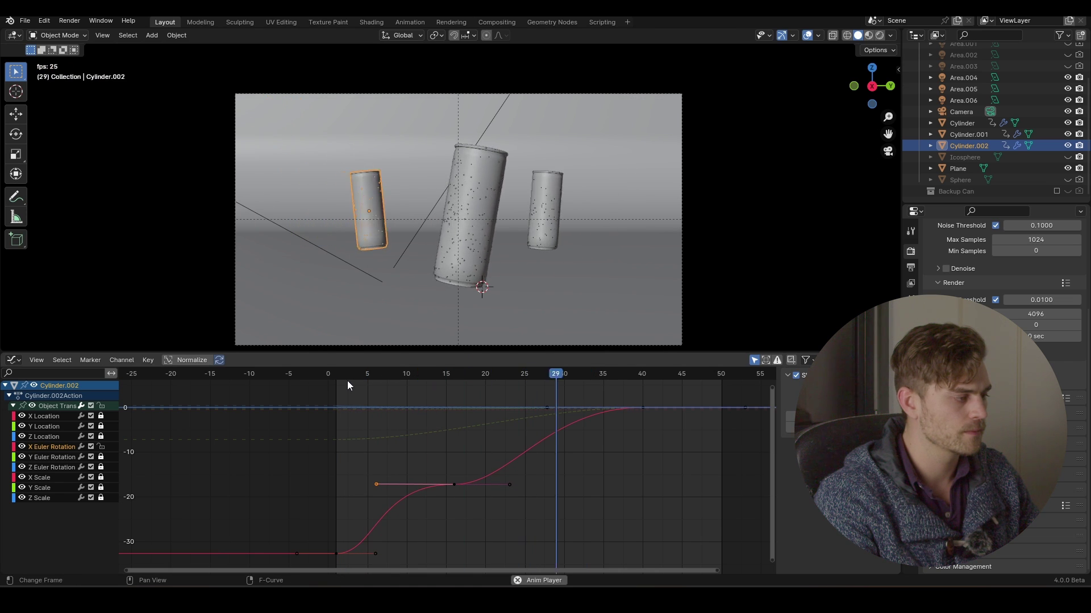
key(space)
Move the frame-16 keyframe's left handle to about frame 13, value -25, steepening the curve, and replay the animation.
drag(365, 499, 365, 498)
key(g)
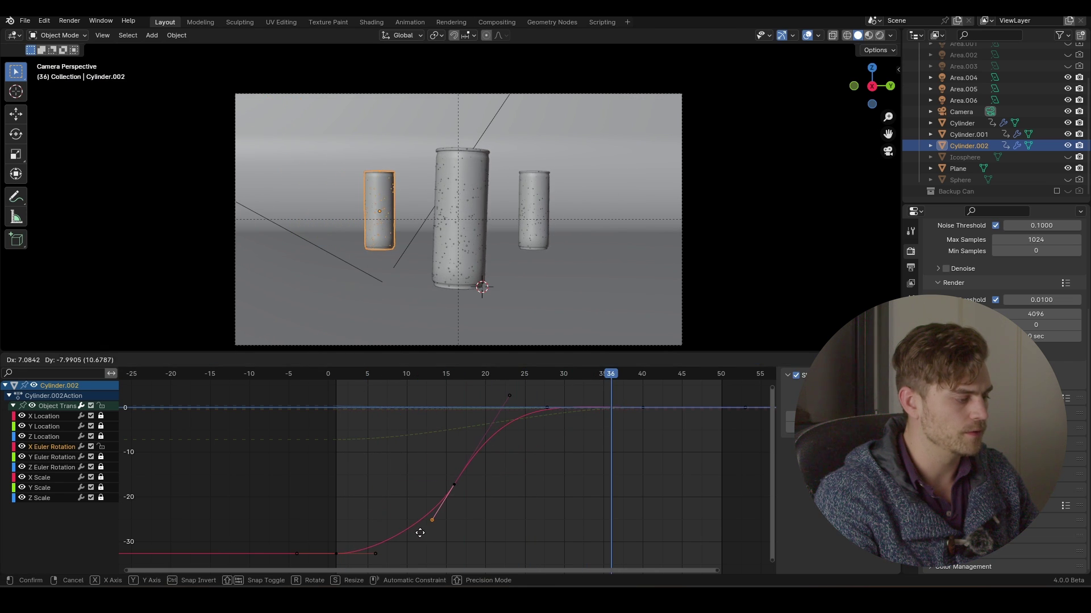
click(420, 533)
click(335, 375)
key(space)
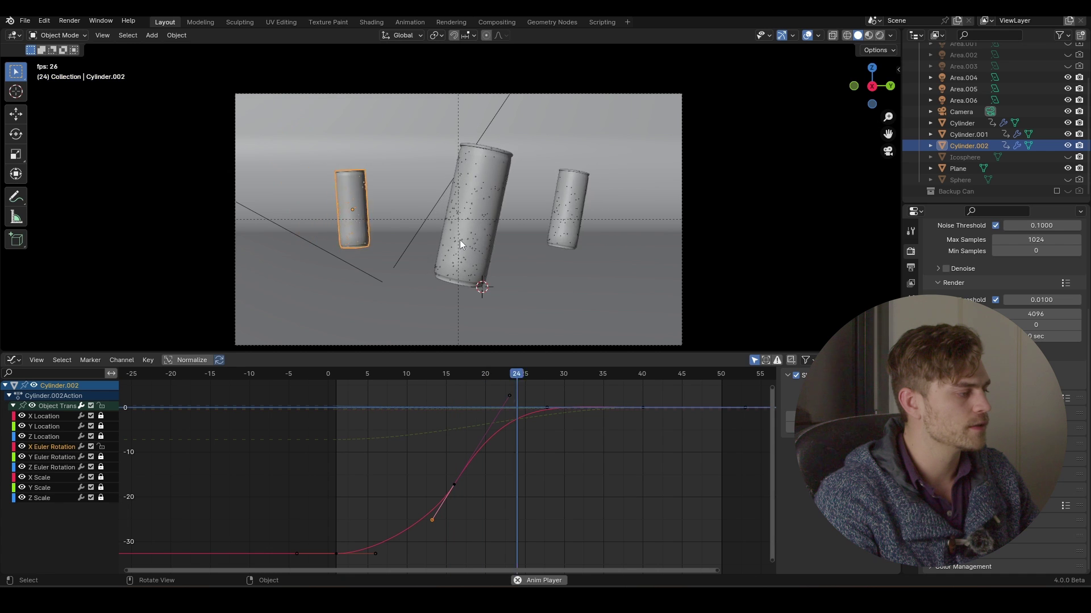
click(459, 239)
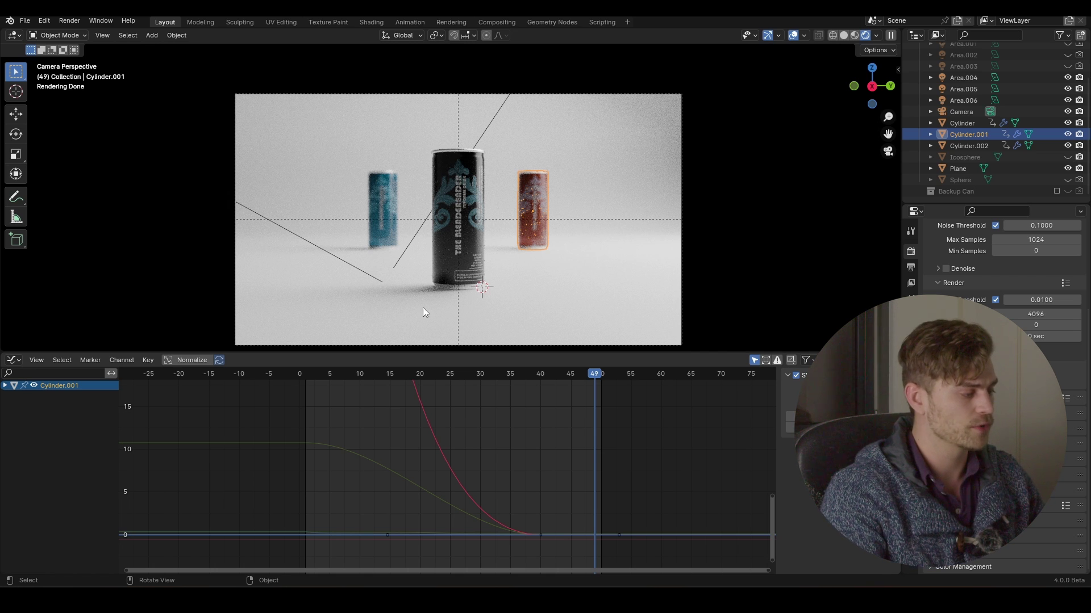
Save the file and replay the animation from frame 1 in the rendered viewport.
key(ctrl+s)
click(306, 378)
key(space)
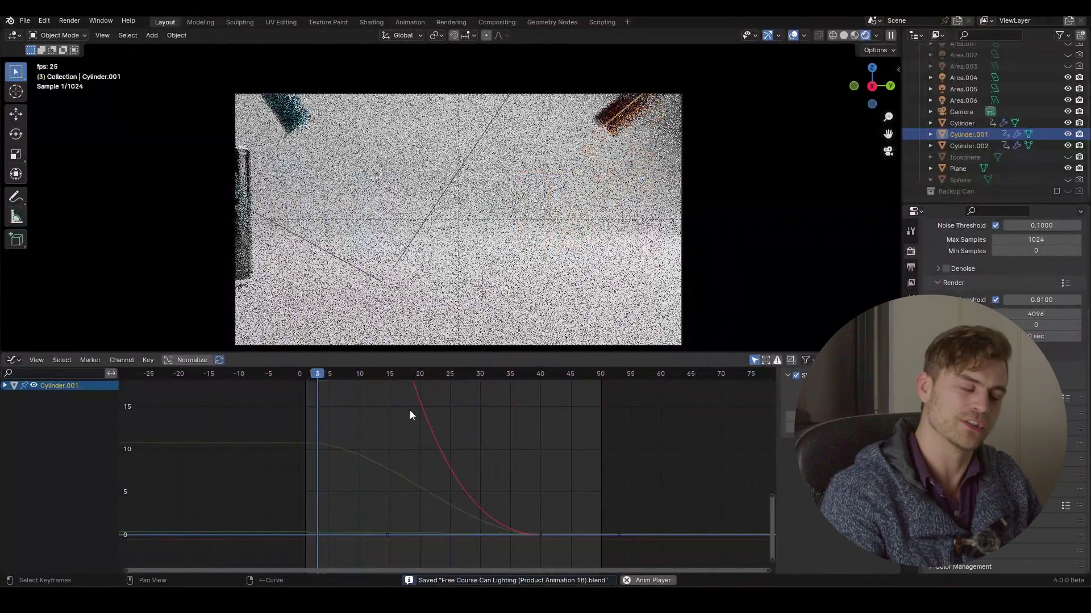
key(space)
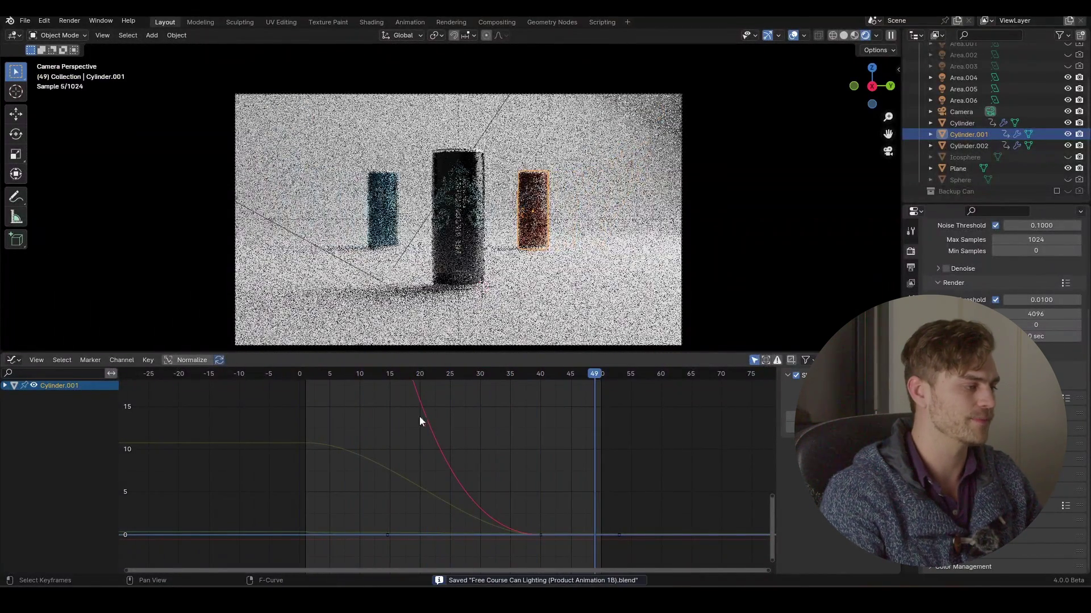
Switch the viewport to Solid shading and set the PNG output's color depth to 16.
click(844, 35)
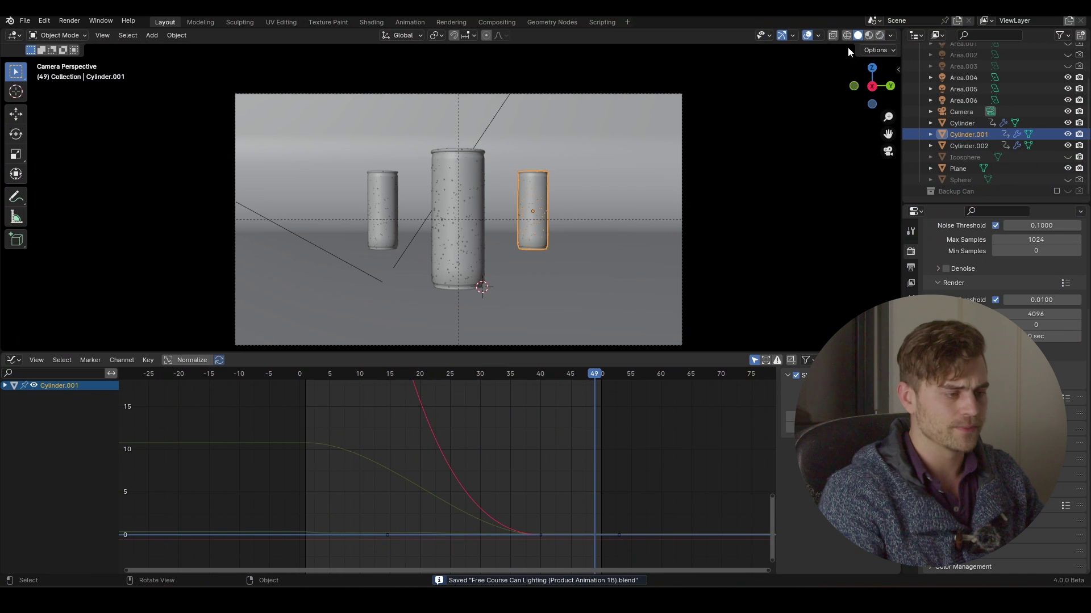
click(910, 267)
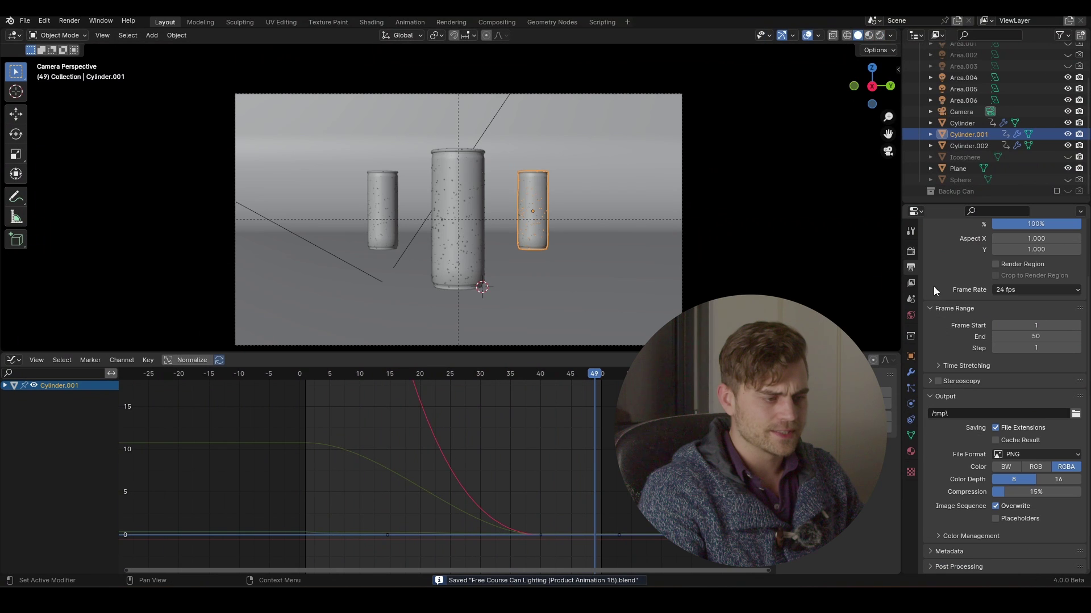
click(1054, 477)
Browse for the render output location on the Expansion (H:) drive, opening The Blenderender and its "Product Co...REE COURSE" folder.
click(1076, 414)
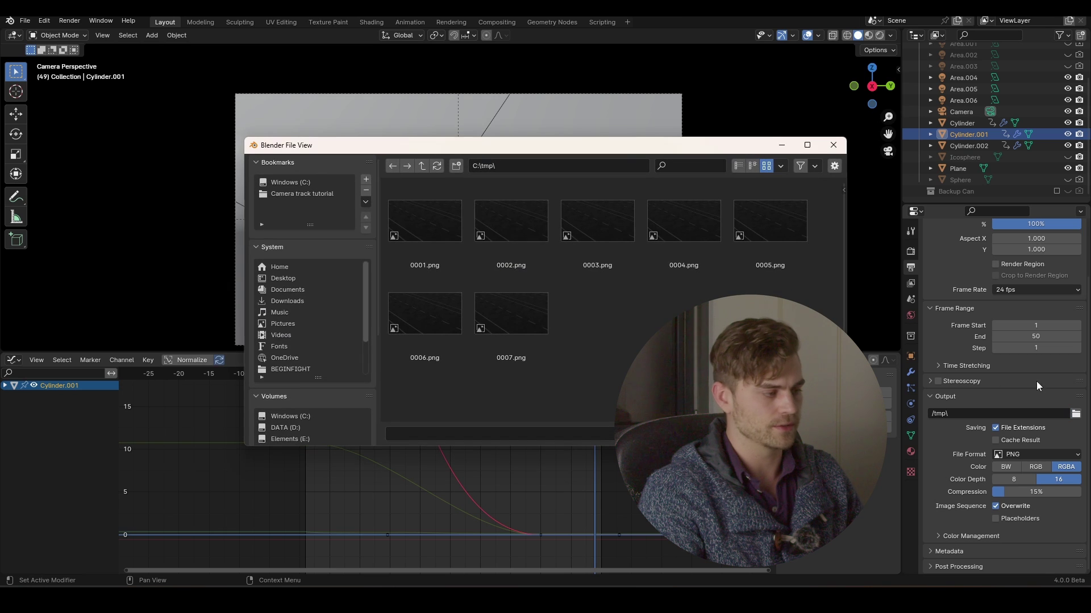
scroll(325, 432, down, 3)
click(304, 383)
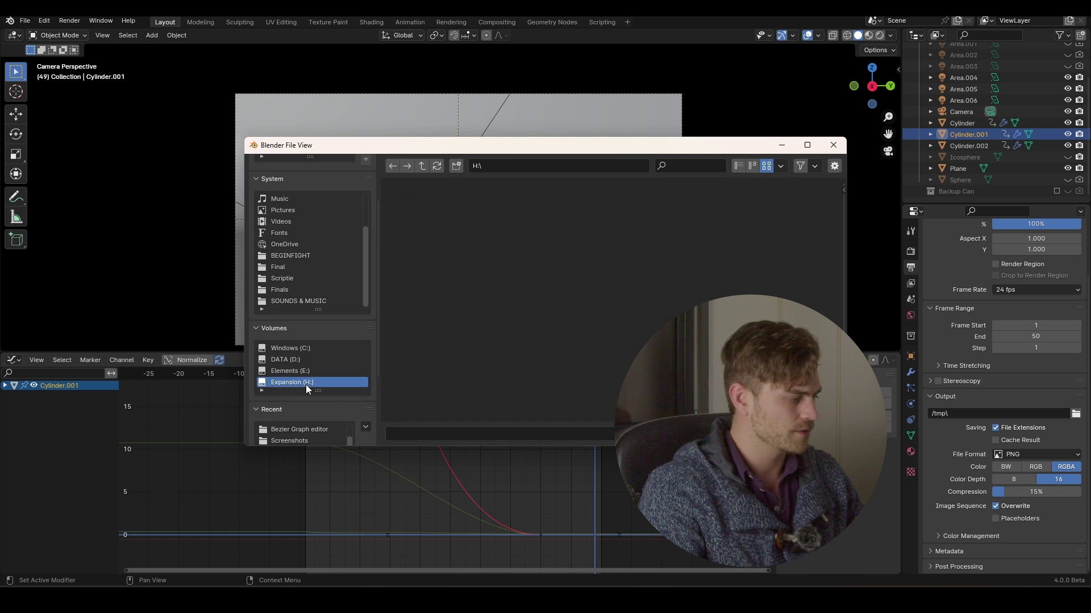
click(529, 335)
double_click(529, 335)
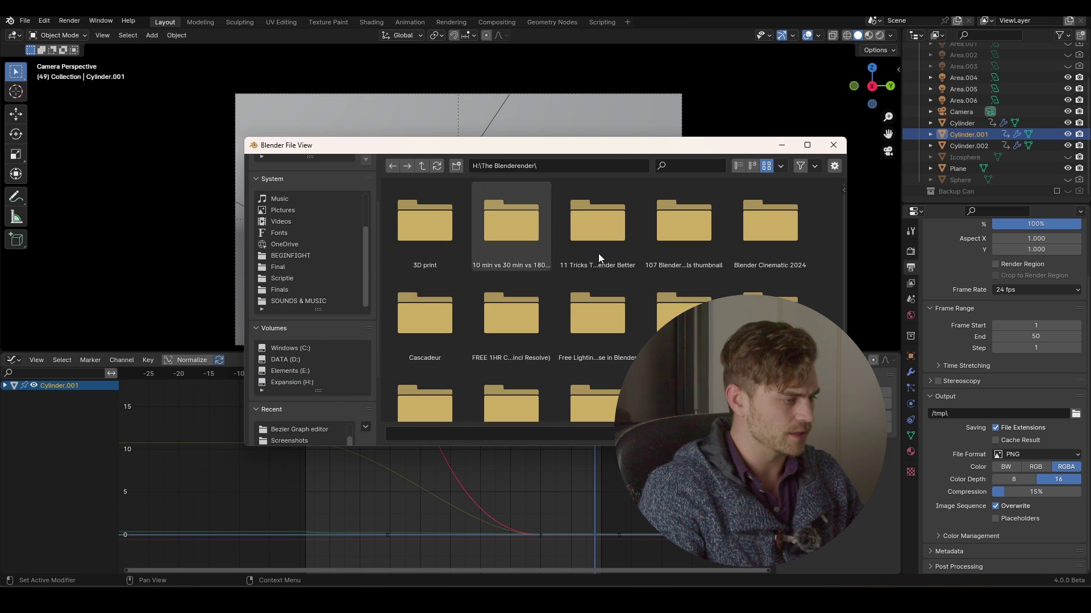
scroll(598, 253, down, 2)
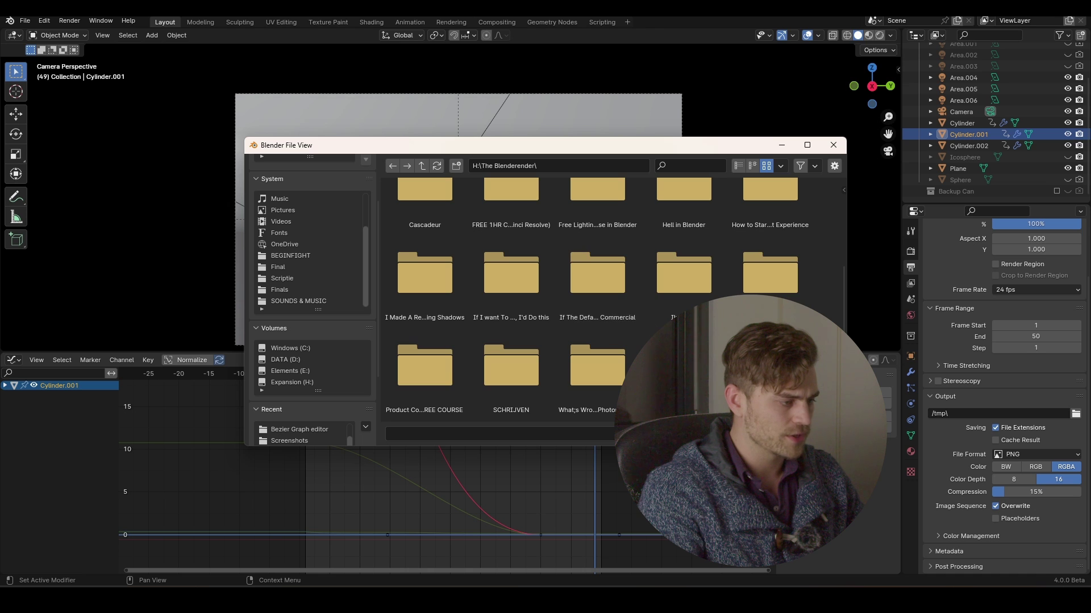
double_click(417, 372)
right_click(496, 388)
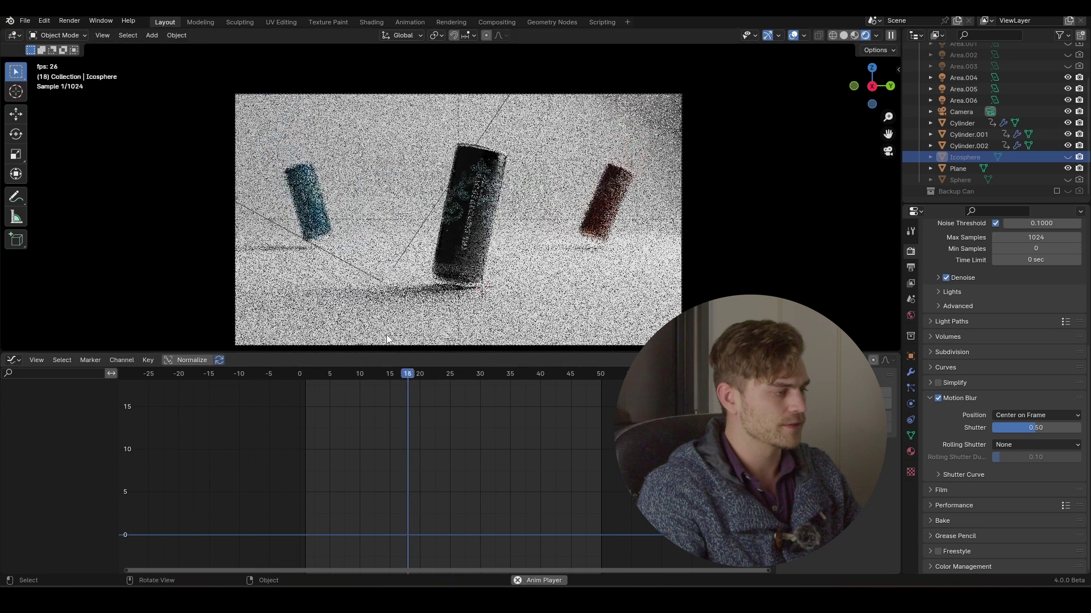
Stop the playback with the viewport back in Solid shading, and save the file.
click(844, 35)
key(space)
key(ctrl+s)
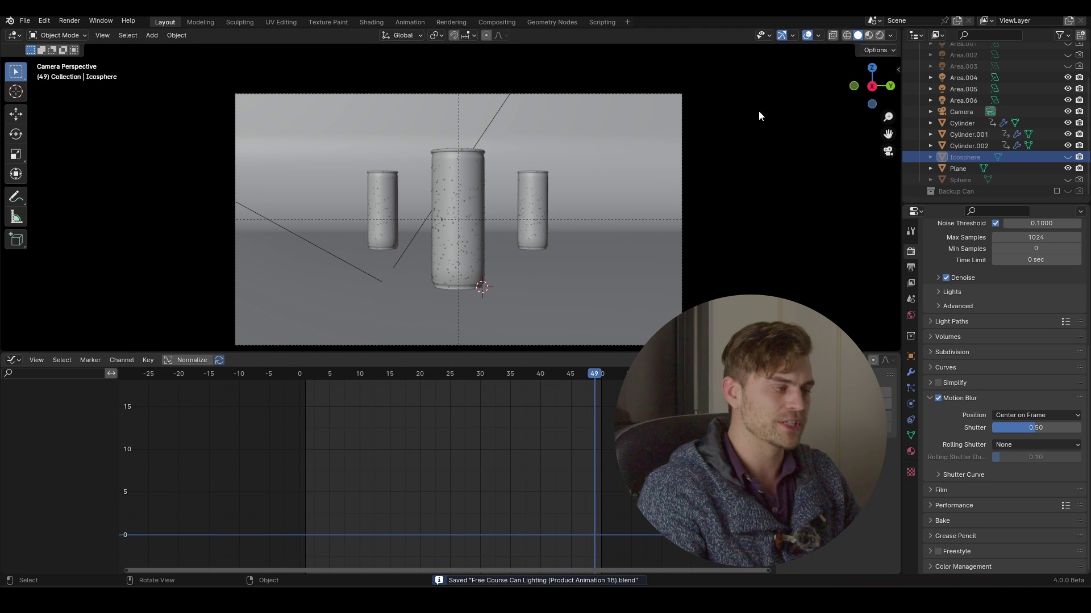
click(68, 21)
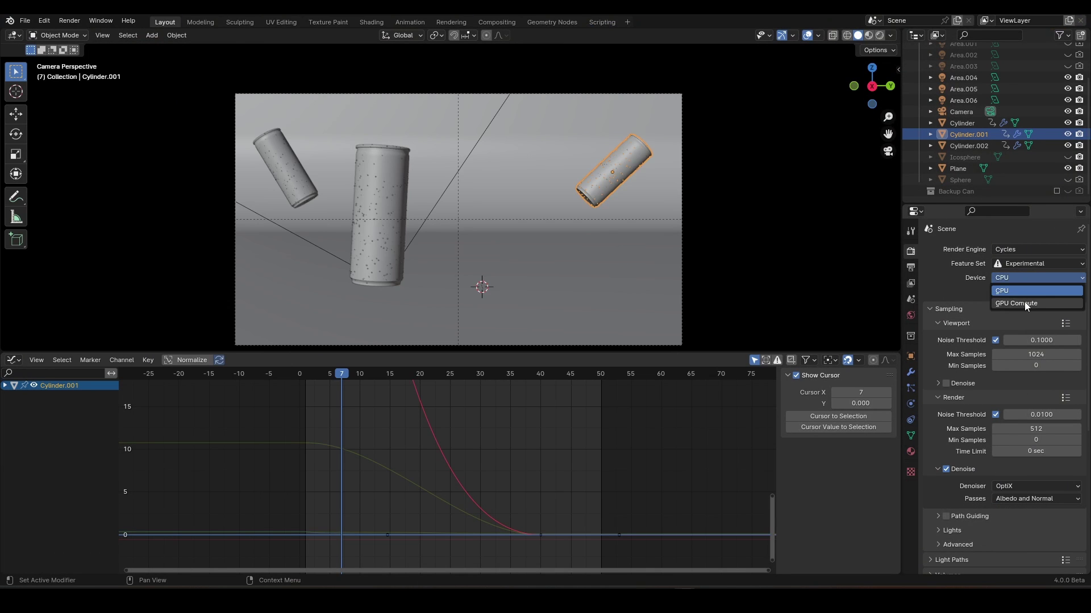
Set the Cycles render device to CPU and review the sampling, denoising and motion blur settings.
click(1017, 290)
click(1023, 281)
click(1014, 287)
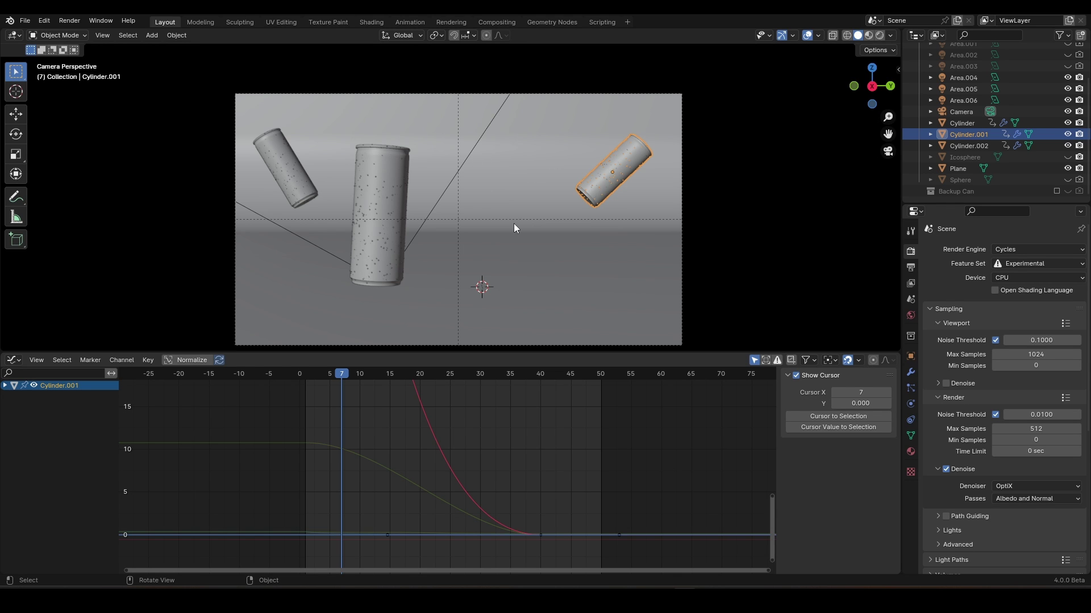
scroll(973, 290, down, 8)
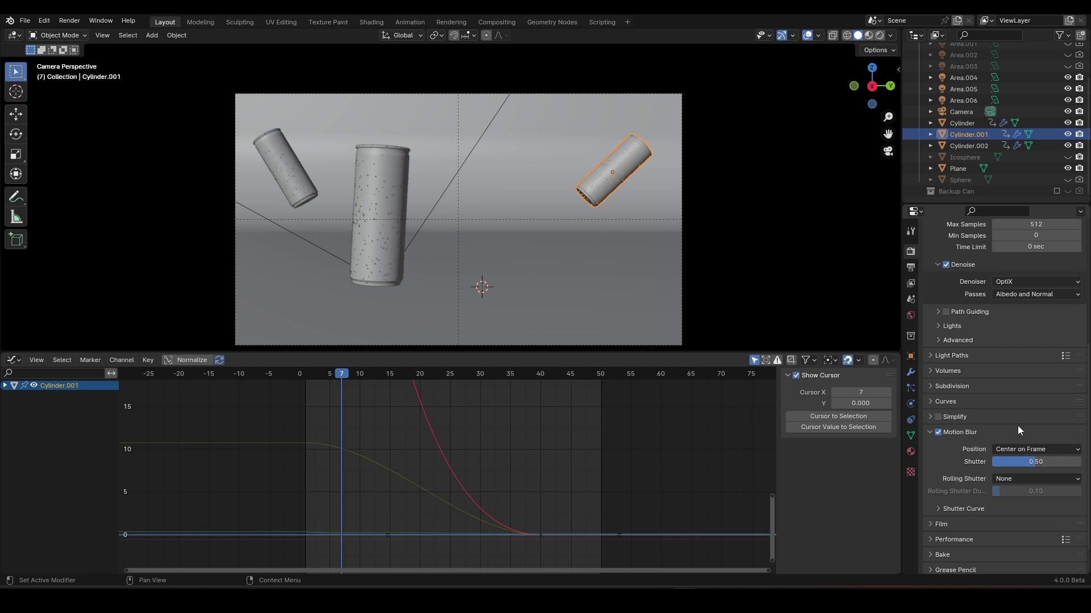
scroll(977, 414, up, 8)
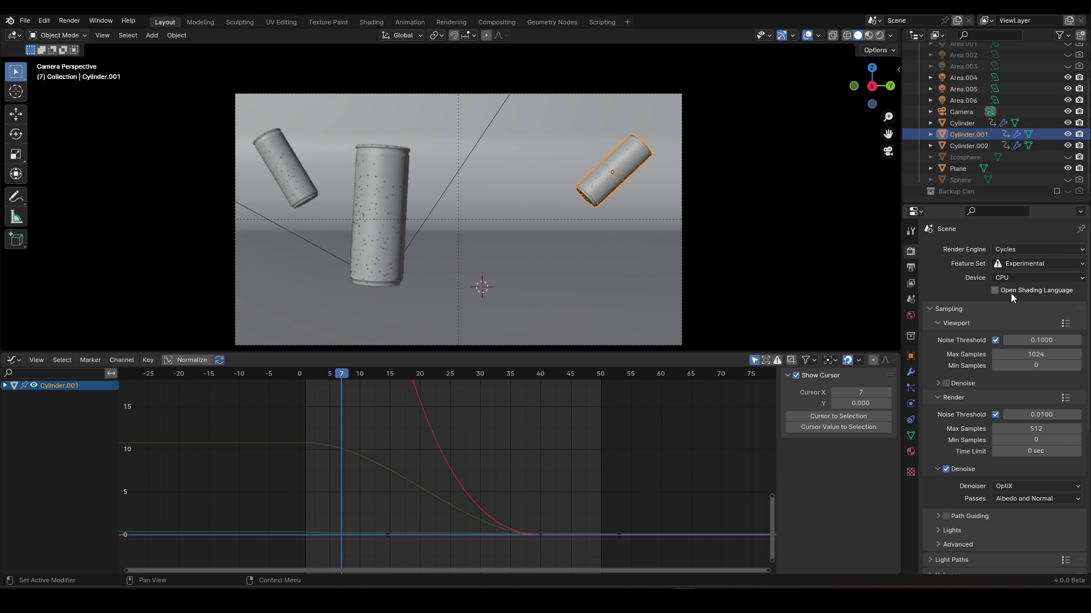
Render the full animation.
click(80, 21)
click(98, 44)
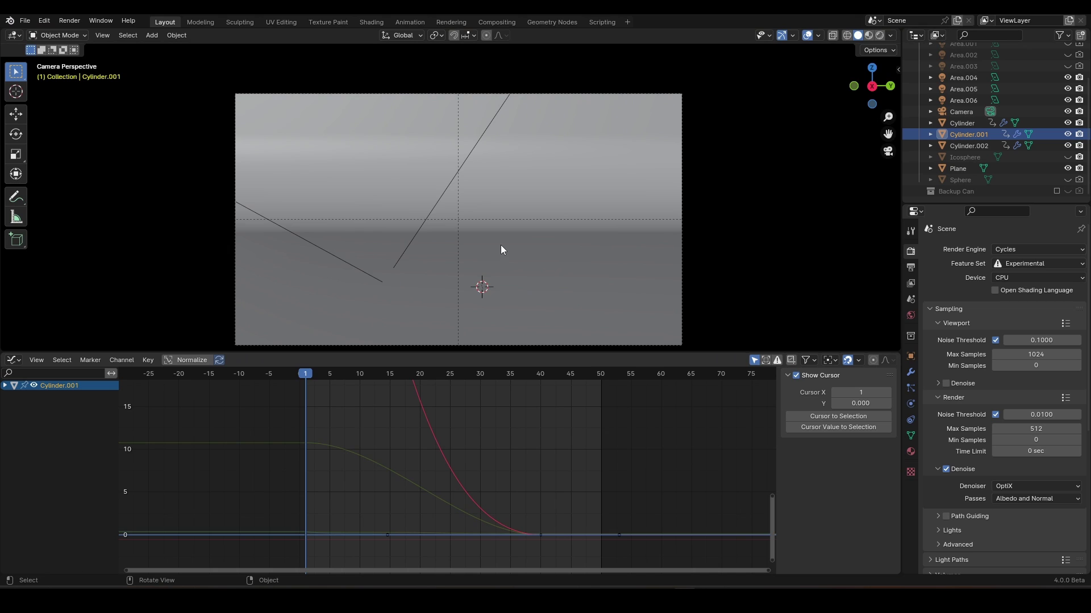
Switch to DaVinci Resolve, watch the can commercial on Timeline 1, and pause at about 01:00:01:18.
scroll(501, 250, down, 1)
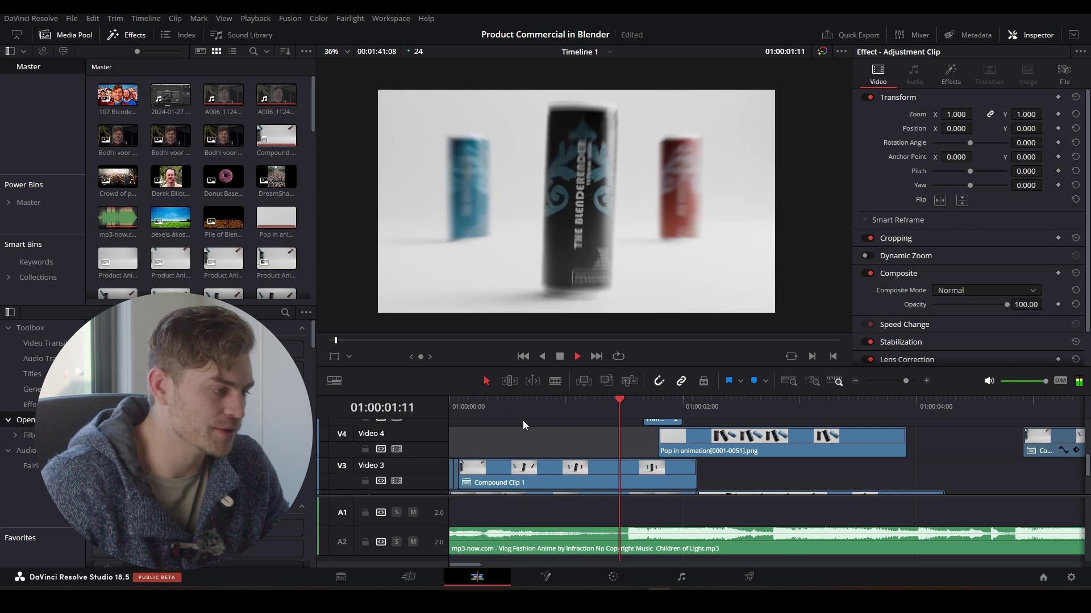
key(space)
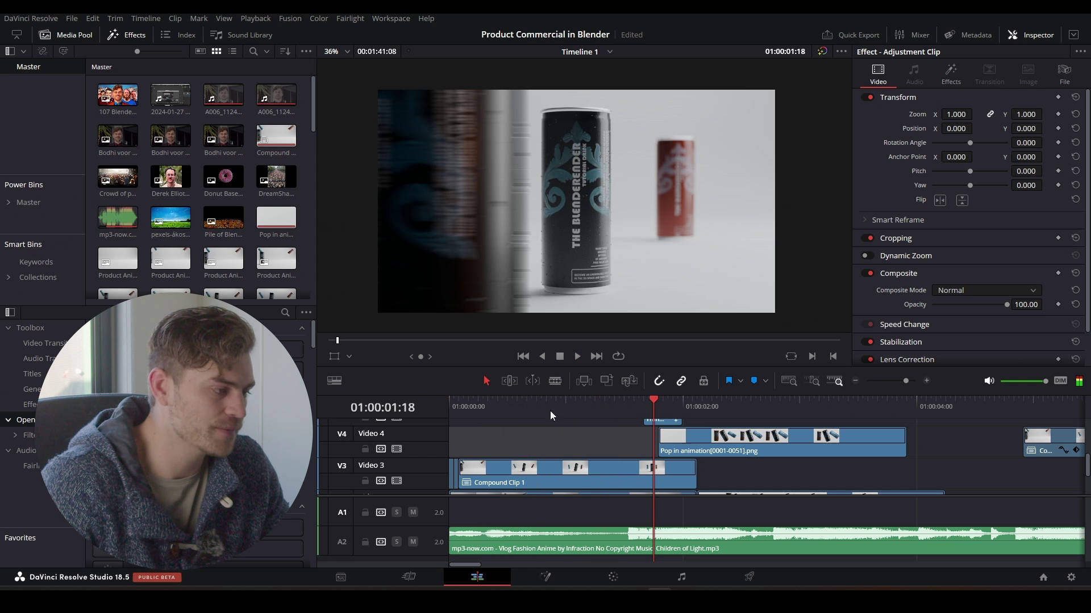
Examine the opening shot's motion blur at 01:00:01:07 and inspect the three cans up close at 01:00:00:22.
click(600, 411)
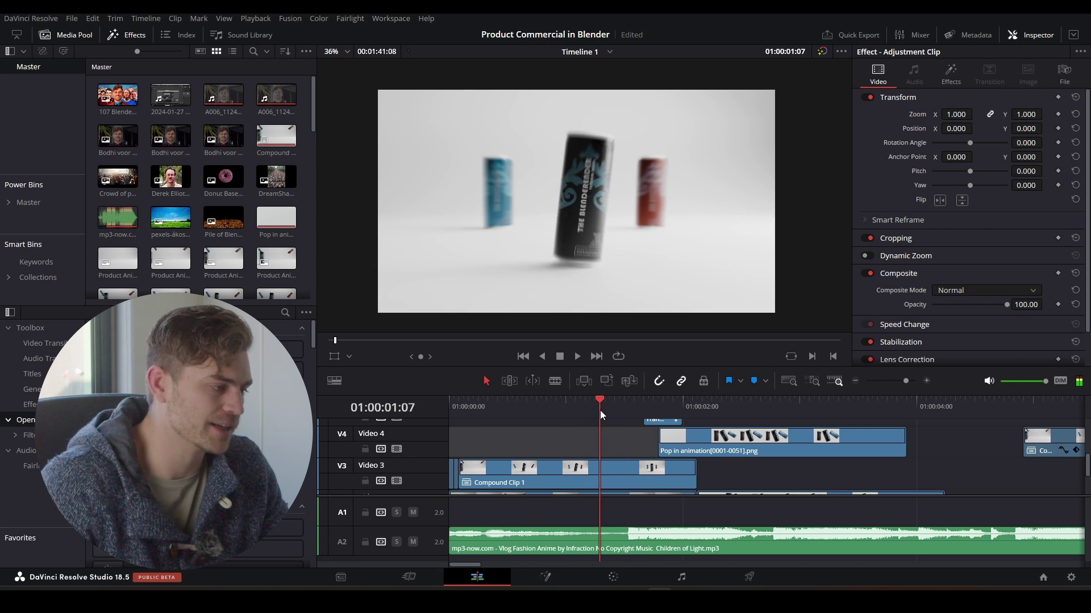
click(623, 412)
scroll(602, 204, up, 2)
key(Up)
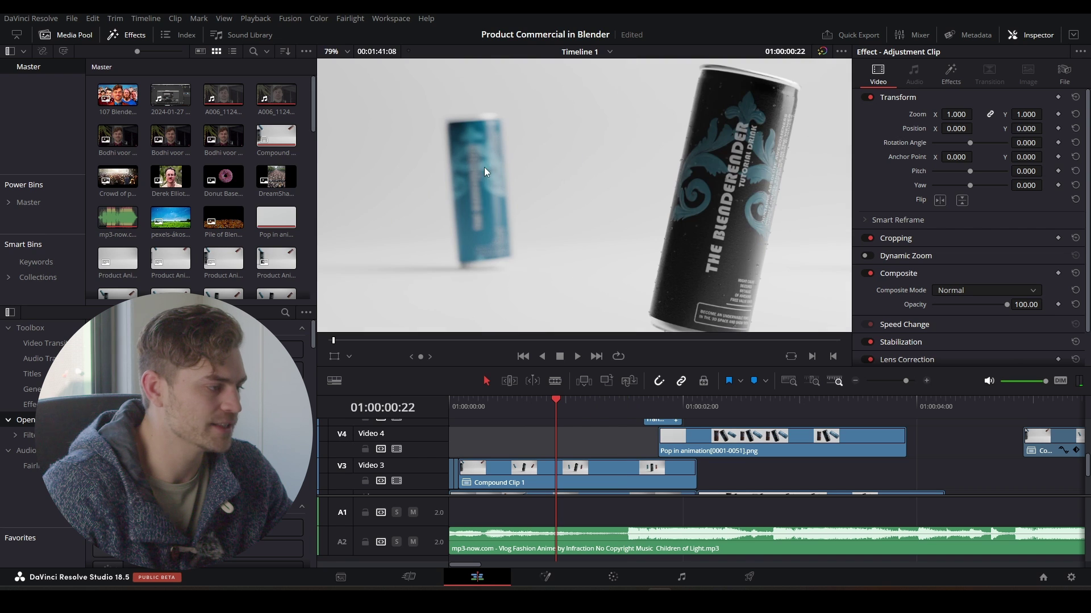
scroll(496, 152, up, 2)
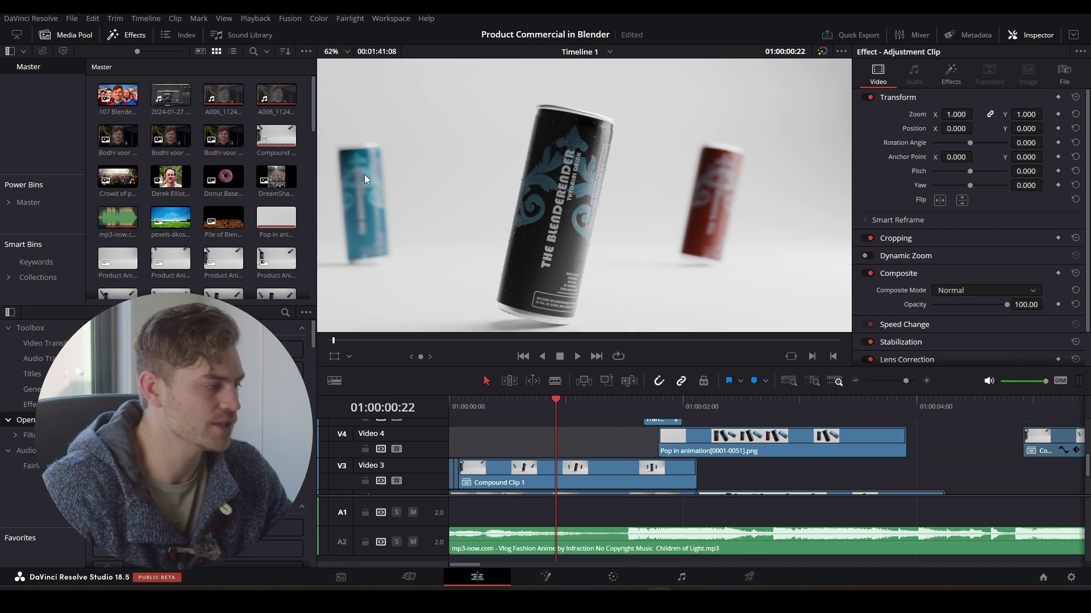
scroll(576, 173, up, 2)
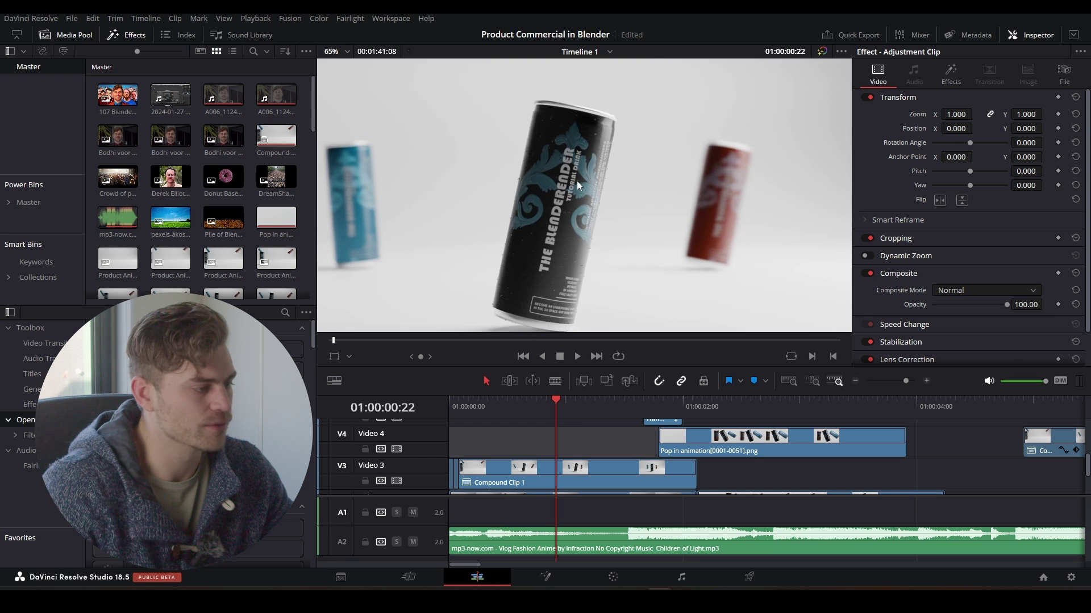
scroll(509, 260, down, 2)
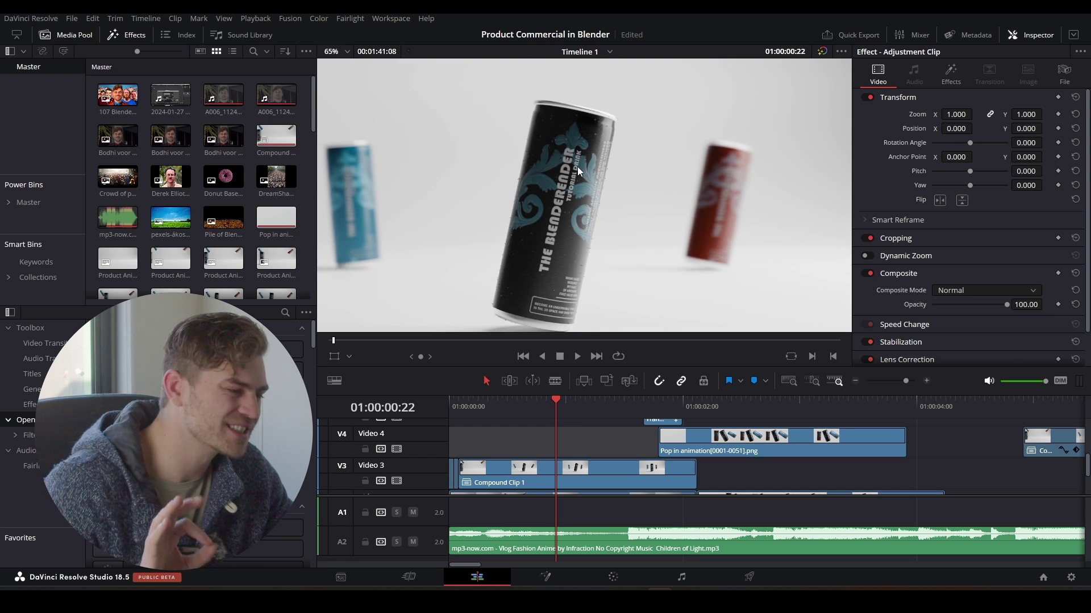
scroll(577, 166, down, 4)
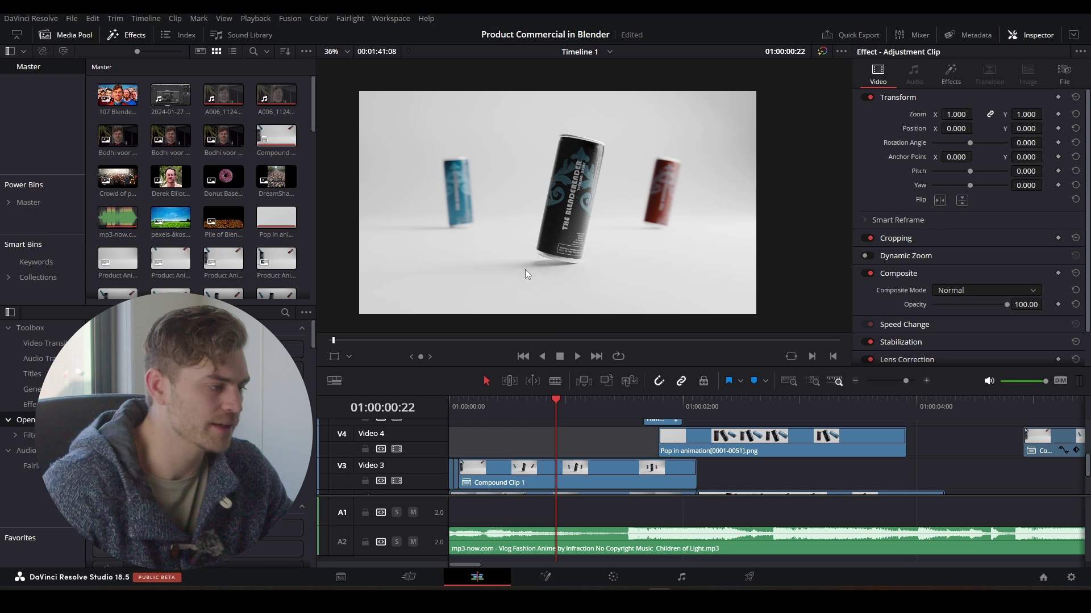
Replay the opening can animation from the start of Timeline 1, stop it, and return the playhead to 01:00:00:00.
drag(512, 406, 491, 408)
key(space)
key(space)
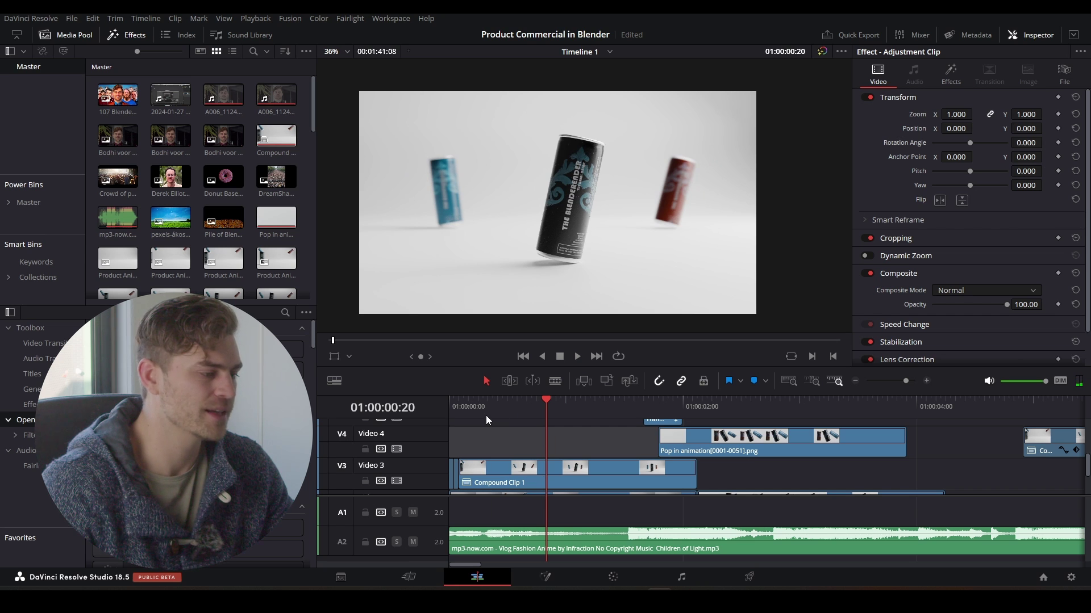
click(455, 406)
key(space)
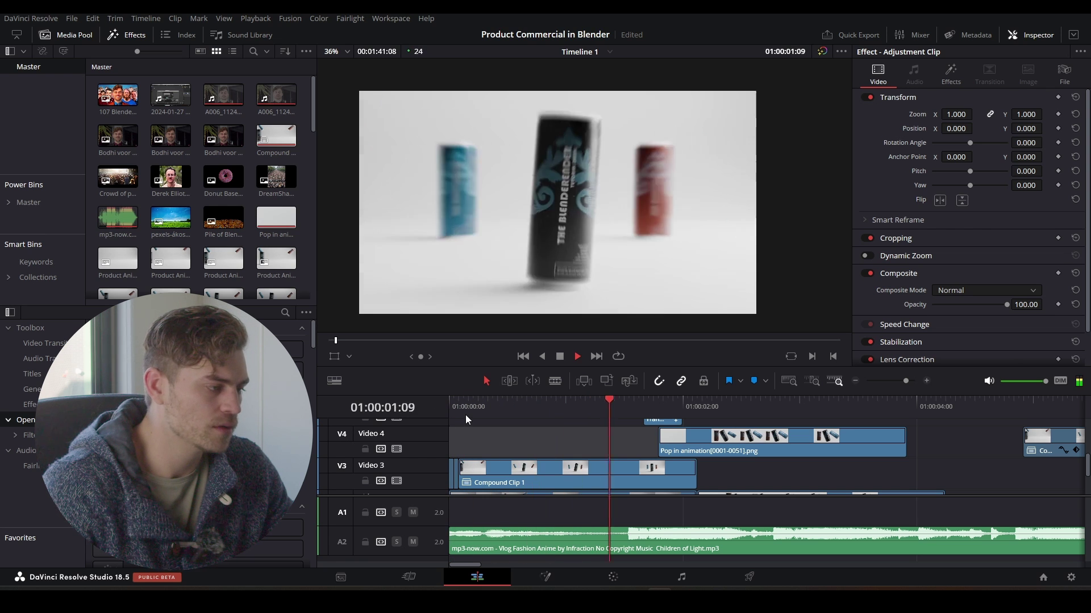
key(space)
key(Home)
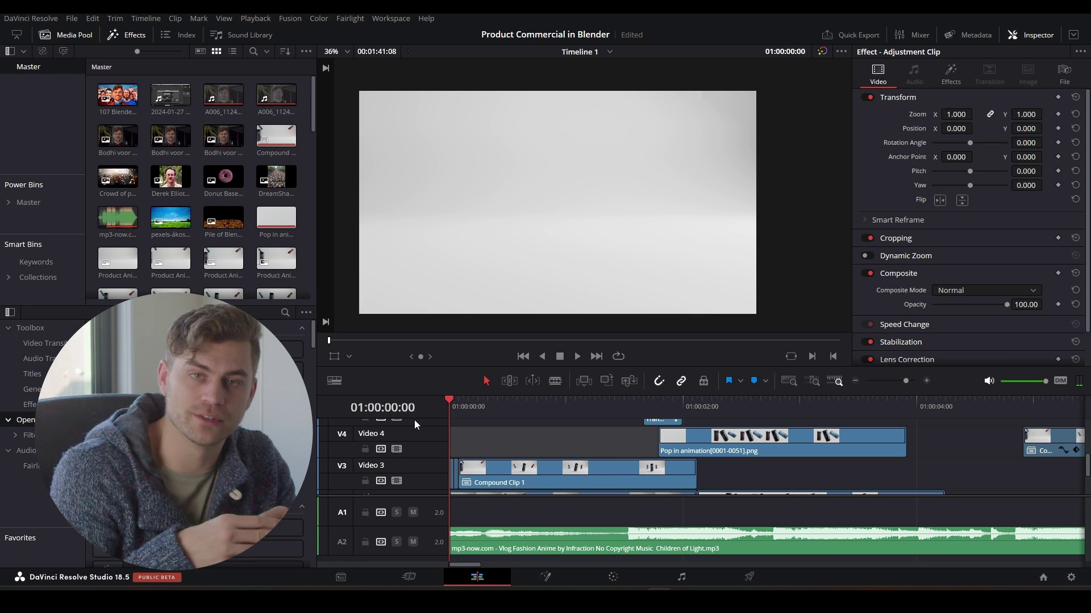